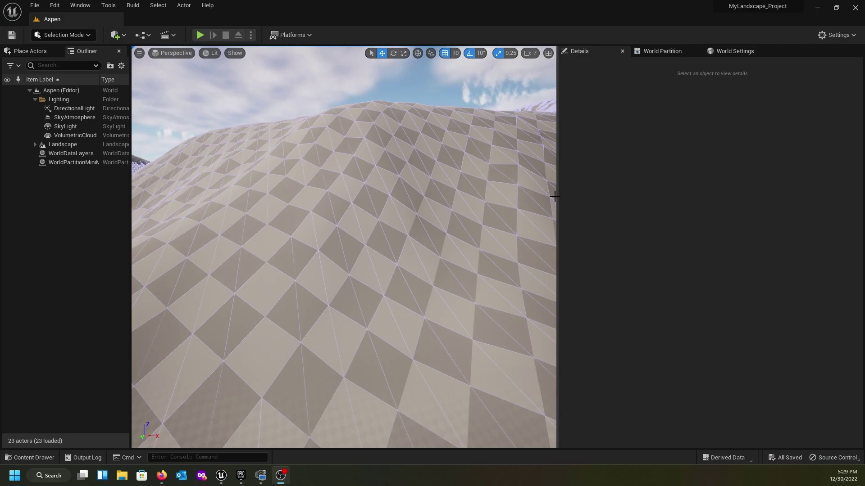
Widen the viewport and look across the checkered terrain of the Aspen level
left_click_drag(559, 197, 694, 196)
right_click_drag(380, 263, 126, 235)
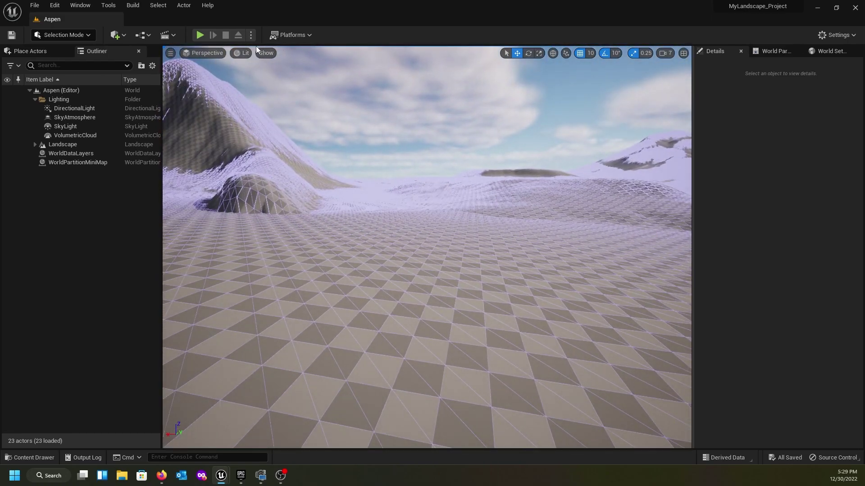
left_click(265, 53)
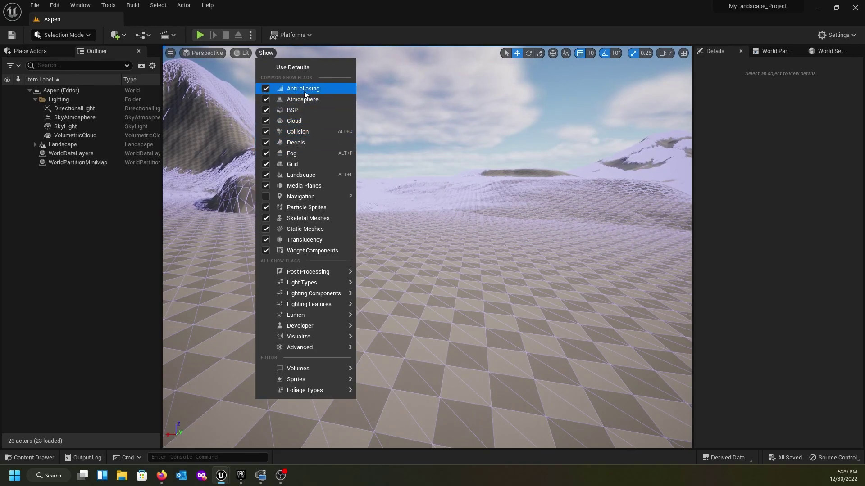
left_click(375, 34)
right_click_drag(400, 265, 336, 275)
key("w")
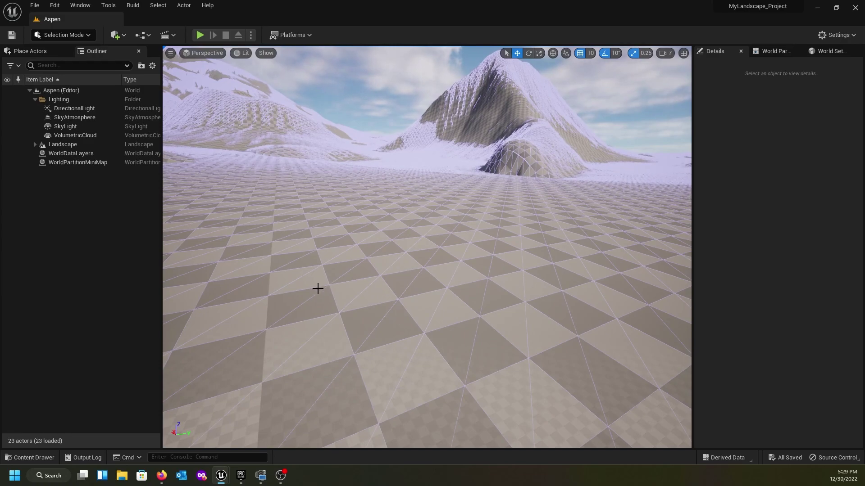
Switch to the MyNewWorldMachine project and examine the bushes, grass and ground texture of its desert landscape up close
mouse_move(227, 480)
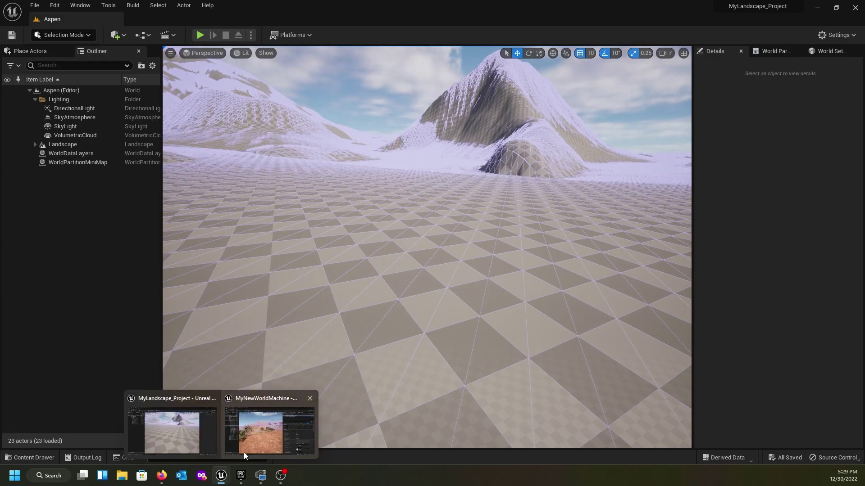
left_click(252, 448)
right_click_drag(344, 253, 378, 247)
key("q")
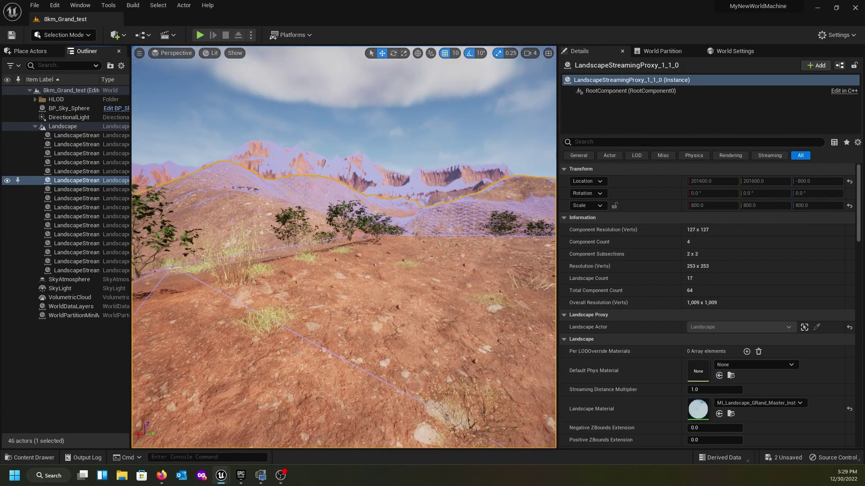
key("a")
key("q")
key("d")
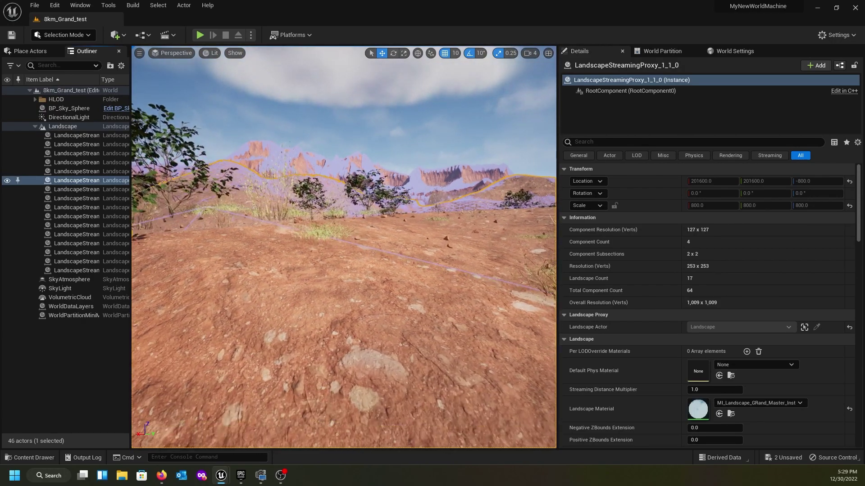
right_click_drag(377, 246, 377, 225)
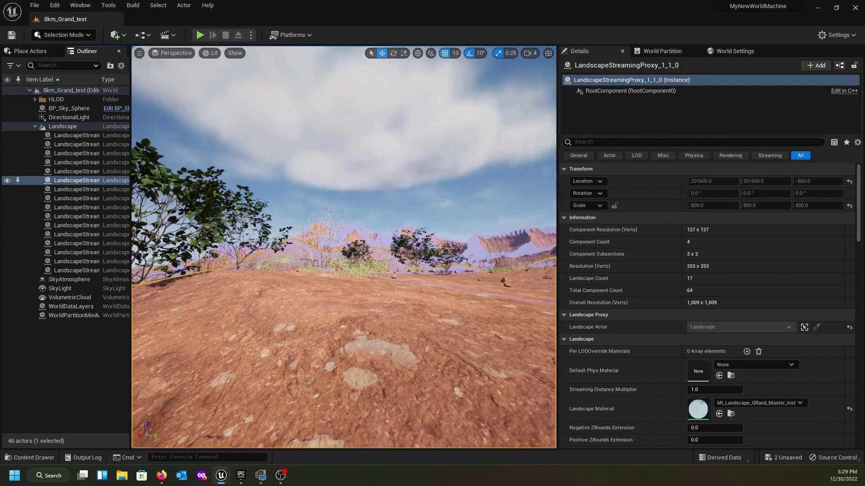
key("w")
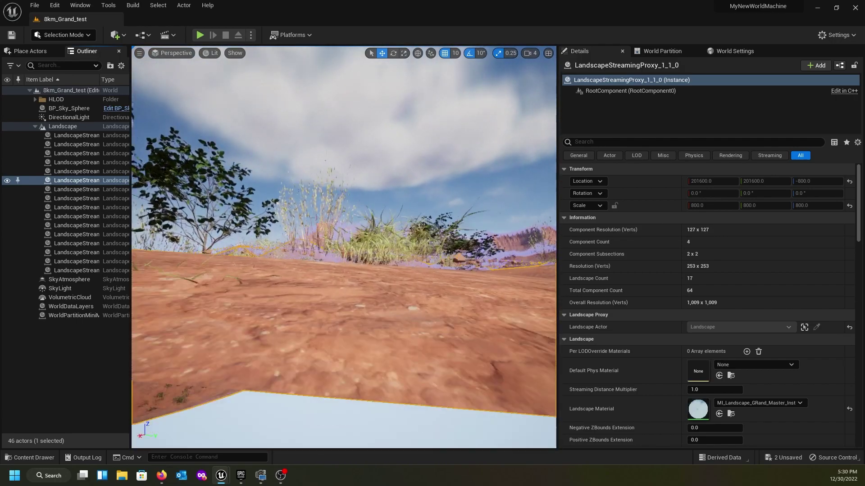
key("s")
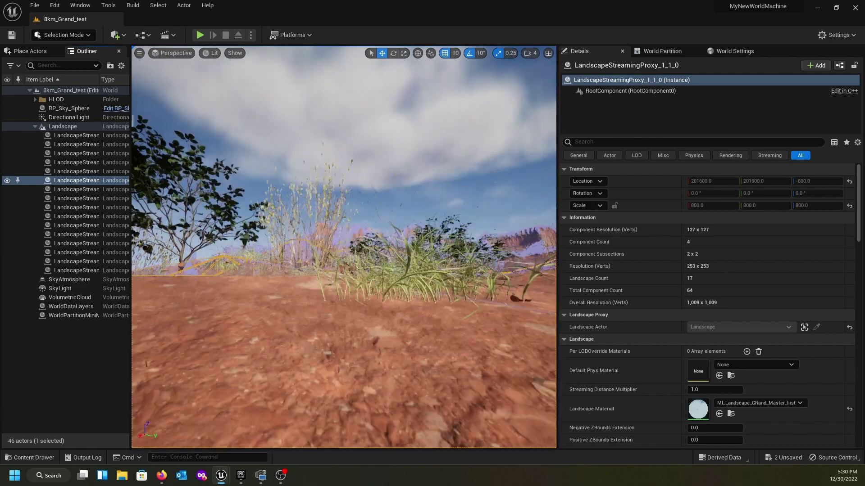
key("w")
key("w")
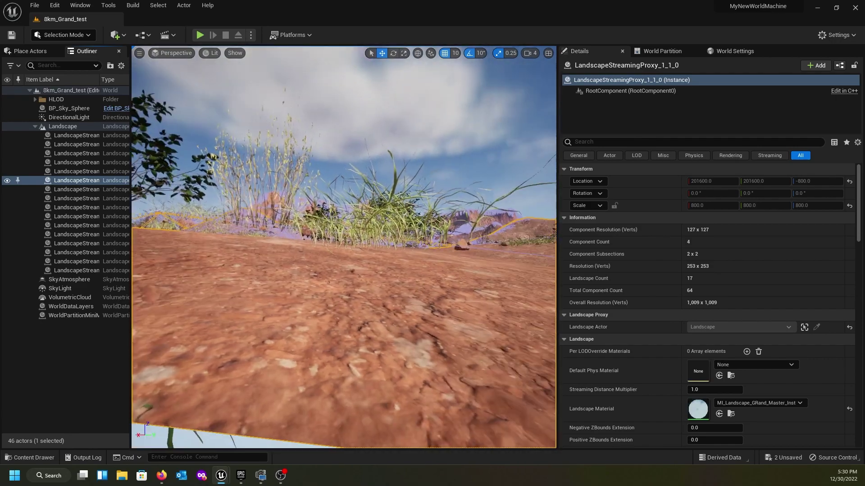
Play the 8km_Grand_test level from the rocky slope, run the character up to the vegetation, and end the play session
right_click_drag(312, 264, 59, 266)
key("w")
key("w")
right_click_drag(344, 253, 206, 99)
key("w")
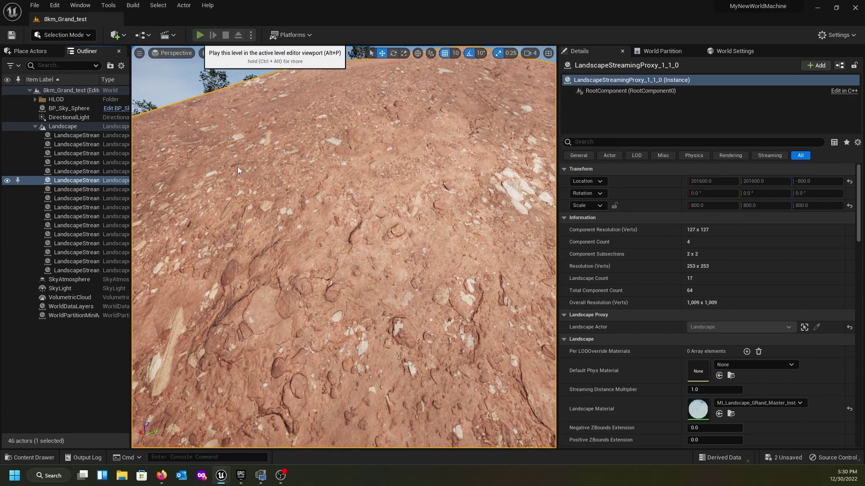
key("alt+p")
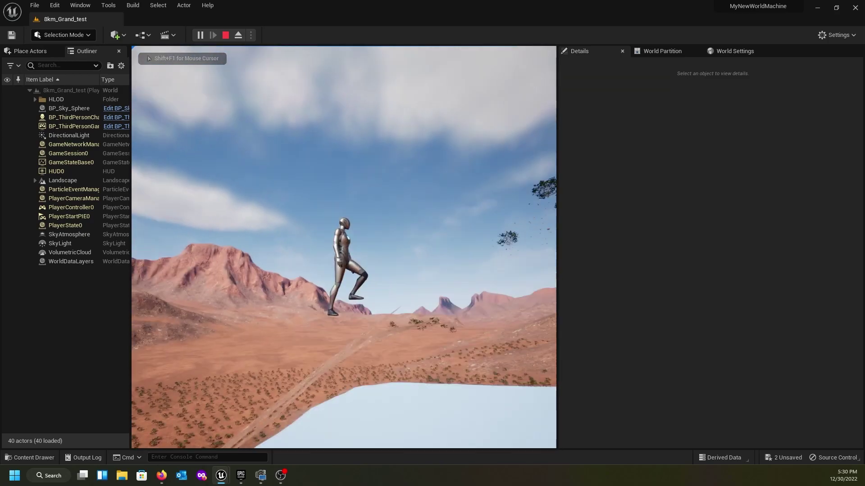
key("w")
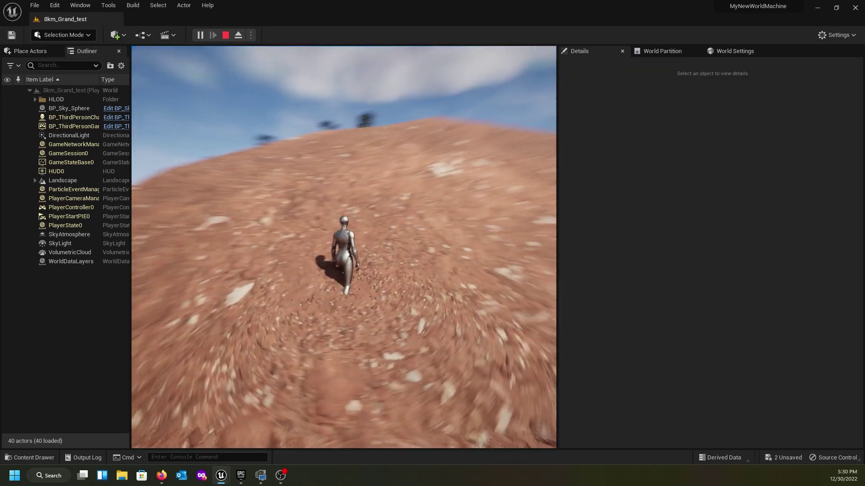
key("w")
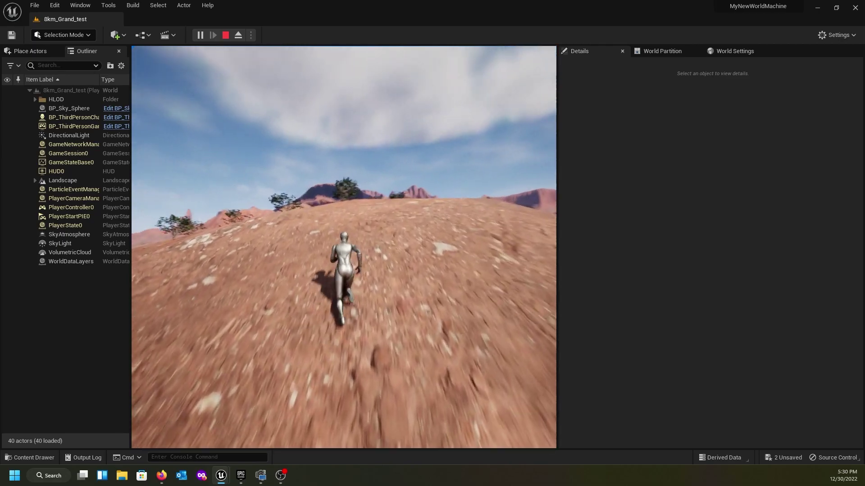
key("w")
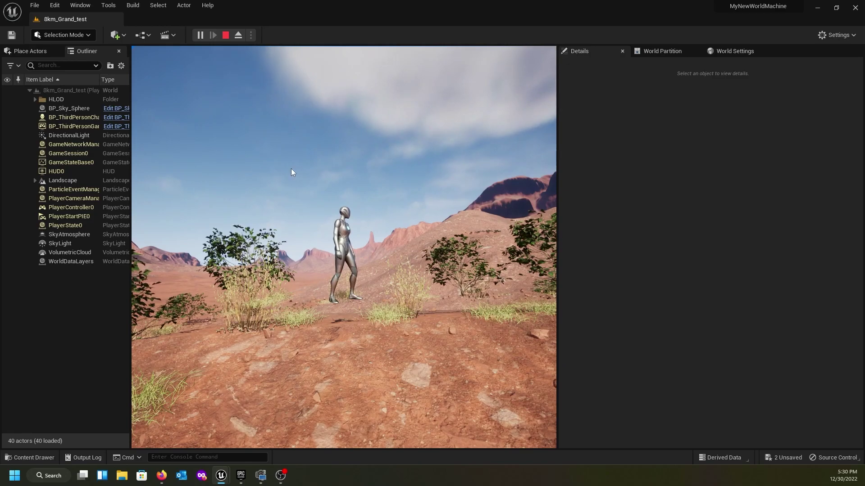
key("Escape")
Survey the desert plain and distant mountains, and bring up the level's World Partition map
right_click_drag(306, 237, 538, 247)
key("a")
key("e")
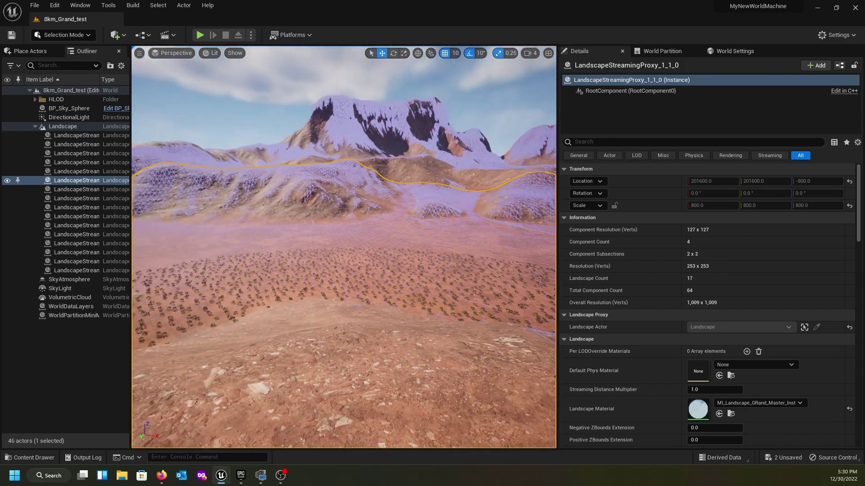
right_click_drag(310, 251, 391, 249)
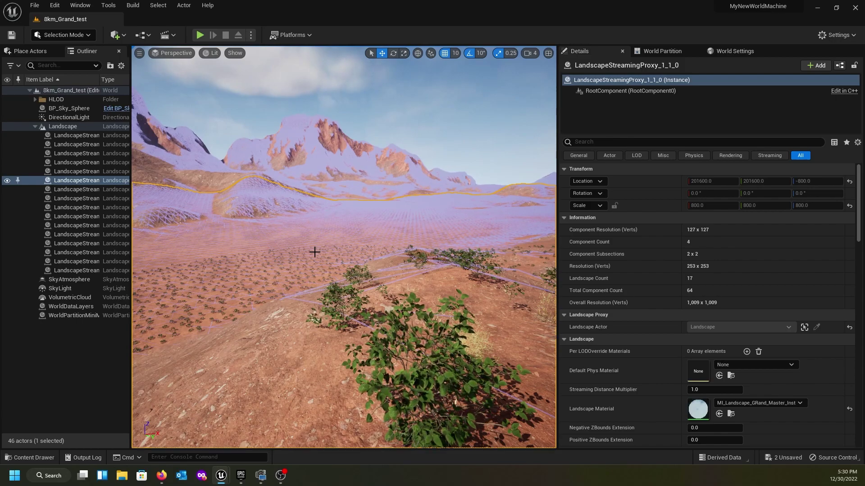
left_click(718, 53)
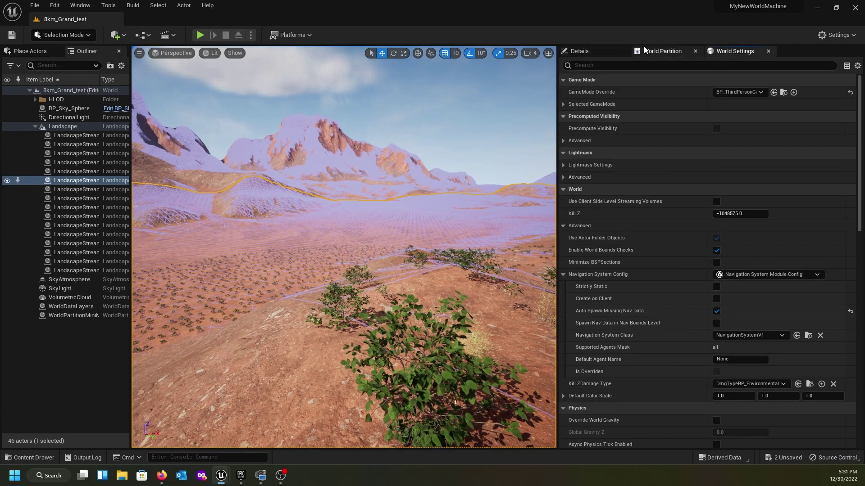
left_click(662, 51)
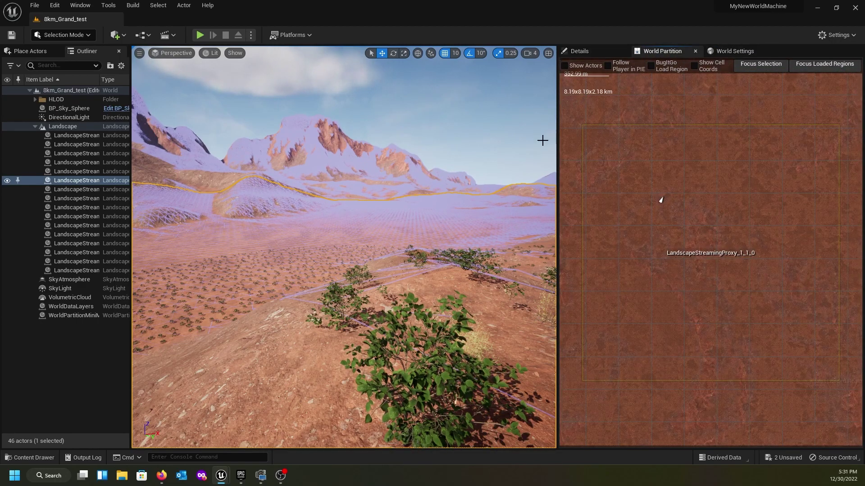
Fly over the desert landscape to examine how the bushes are distributed across the hill and the plain
mouse_move(252, 282)
right_mouse_down()
mouse_move(392, 275)
mouse_move(392, 266)
mouse_move(262, 293)
right_mouse_up()
key("w")
key("e")
key("w")
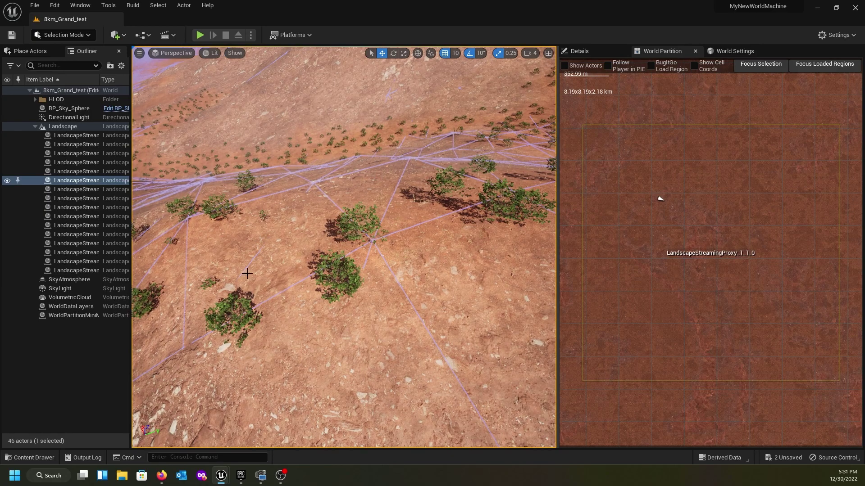
right_click_drag(352, 322, 315, 288)
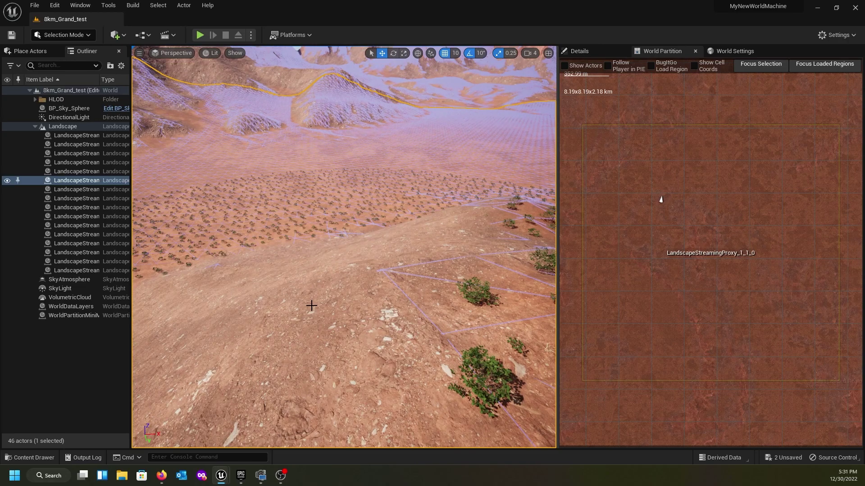
right_click_drag(314, 285, 273, 275)
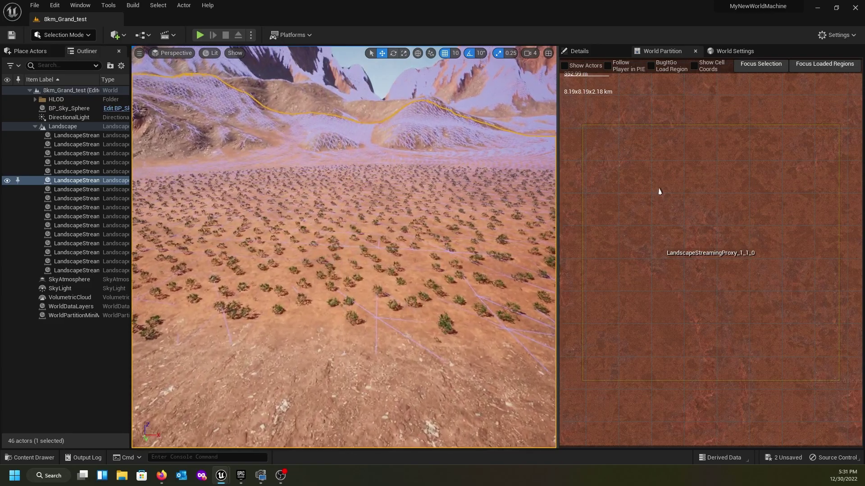
key("w")
right_click_drag(345, 248, 345, 213)
right_click_drag(307, 269, 307, 268)
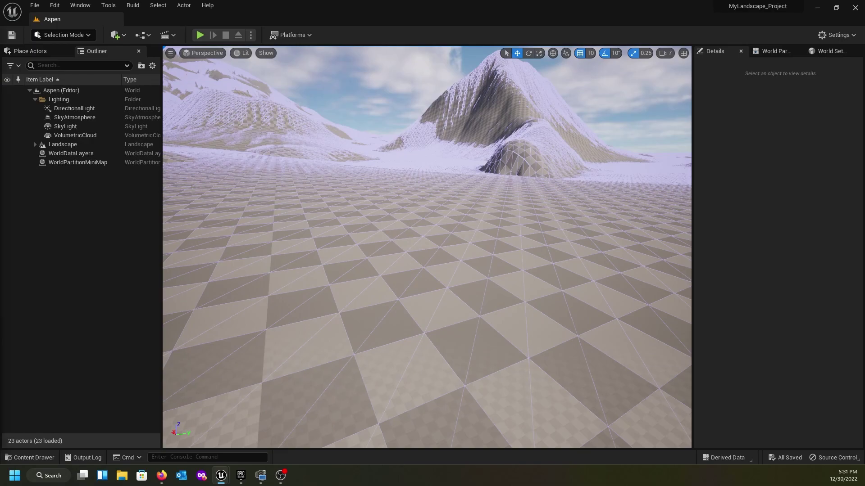
Bring up the World Partition map of the Aspen level in MyLandscape_Project and survey its untextured mountains and valleys
right_click_drag(330, 242, 190, 252)
right_click_drag(499, 211, 415, 164)
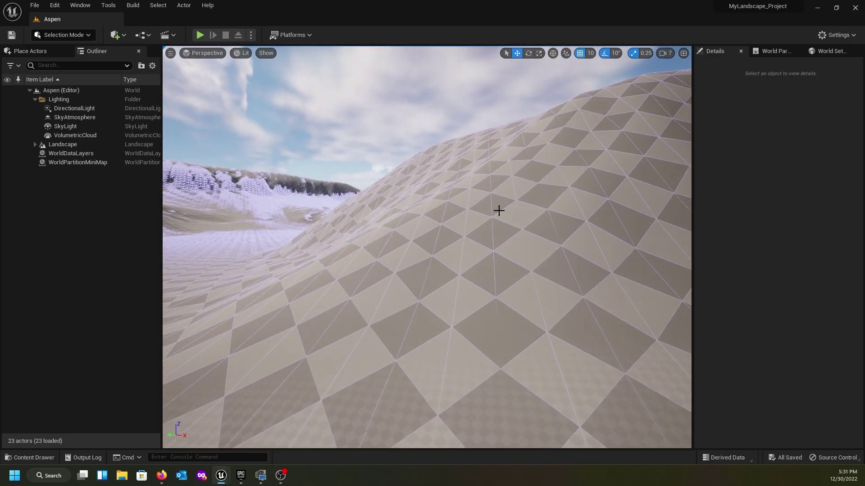
left_click(777, 53)
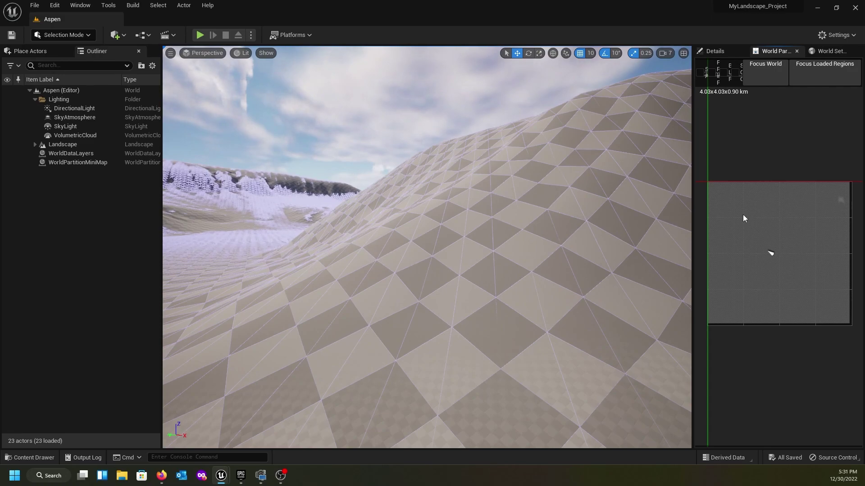
right_click_drag(453, 293, 585, 217)
key("w")
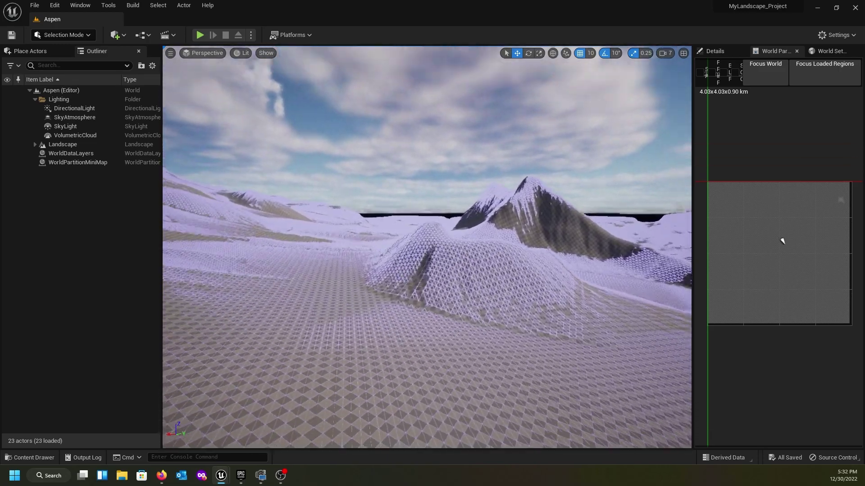
right_click_drag(427, 247, 356, 251)
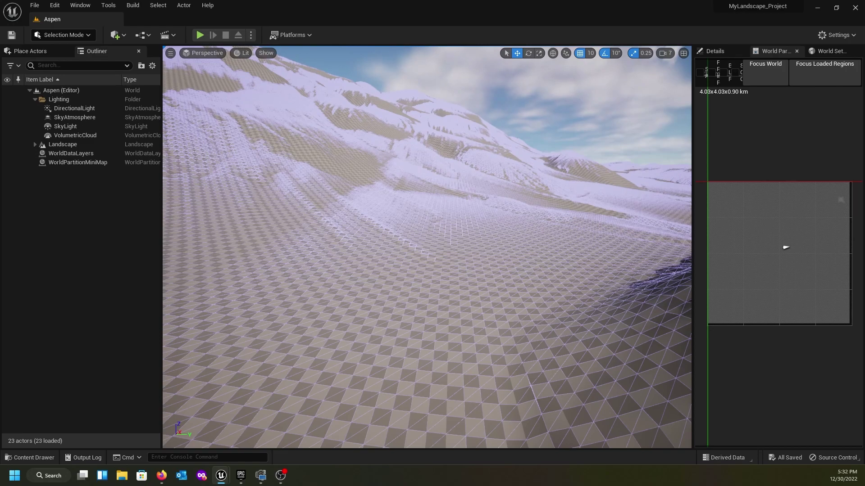
Open the MF_Dirt material function from the Materials/Material_Functions folder and place its editor window in view
left_click(39, 458)
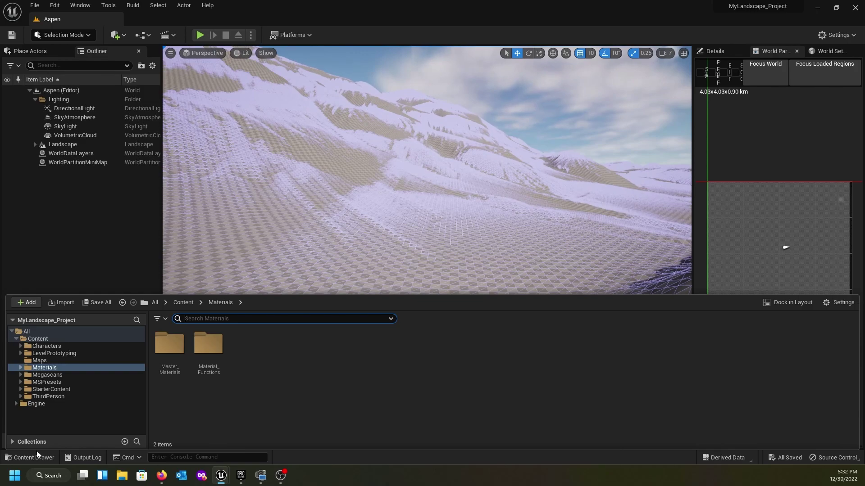
double_click(203, 367)
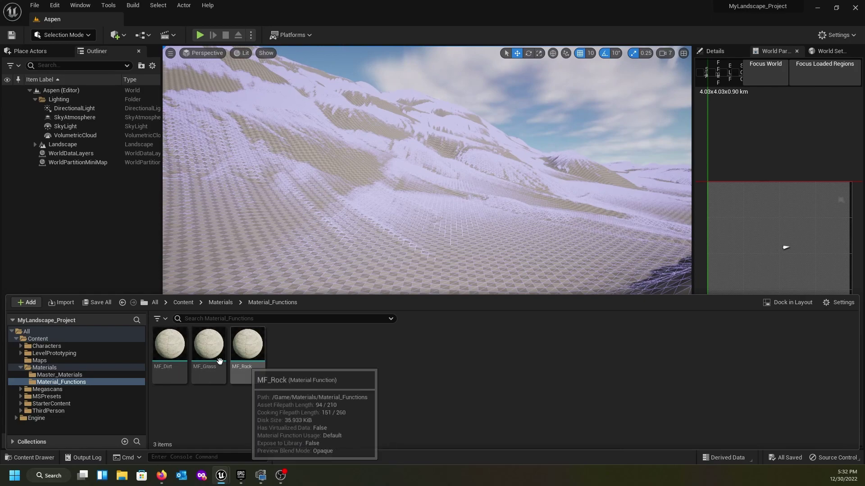
key("ctrl+space")
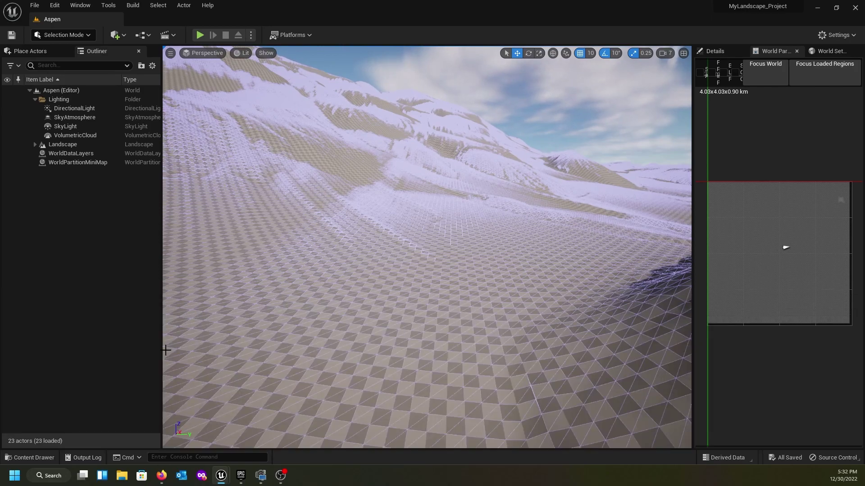
left_click_drag(0, 72, 515, 58)
Examine the Pixel Depth and Texture Variation groups in the MF_Dirt graph and select the uppermost T_MacroVariation texture node
scroll(264, 199, "down", 2)
right_click_drag(257, 180, 537, 224)
right_click_drag(201, 184, 439, 282)
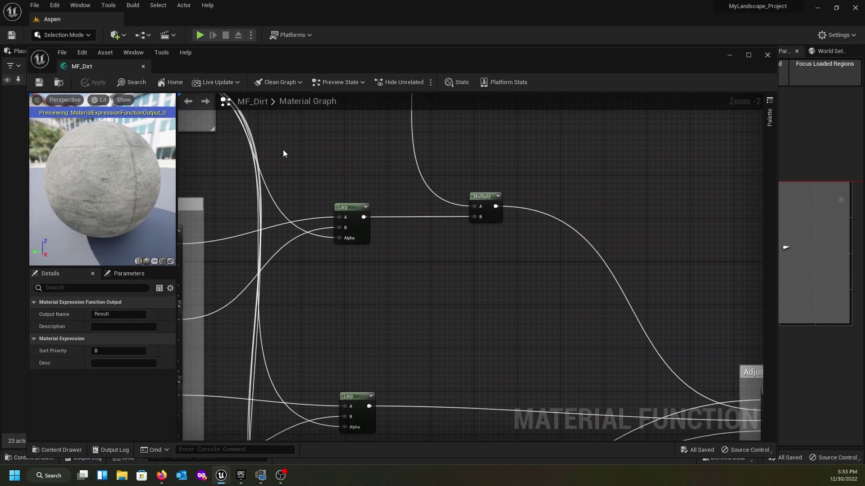
right_click_drag(214, 114, 452, 235)
right_click_drag(281, 296, 453, 306)
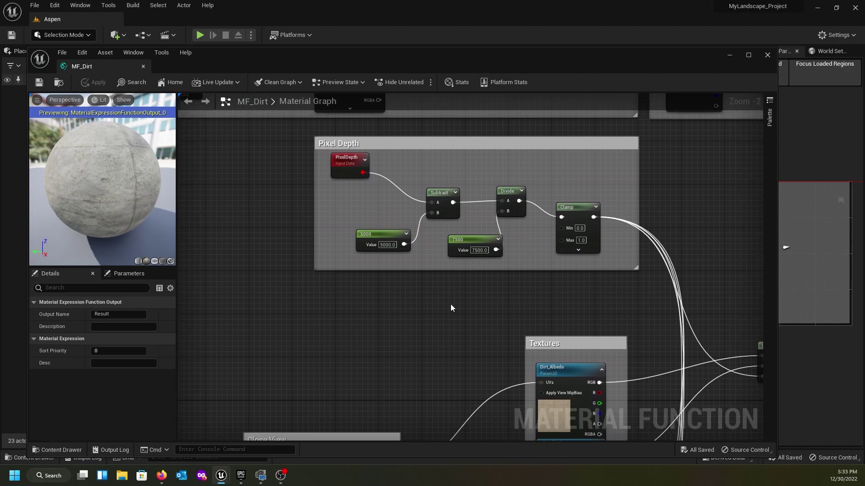
scroll(228, 186, "down", 2)
right_click_drag(235, 164, 300, 270)
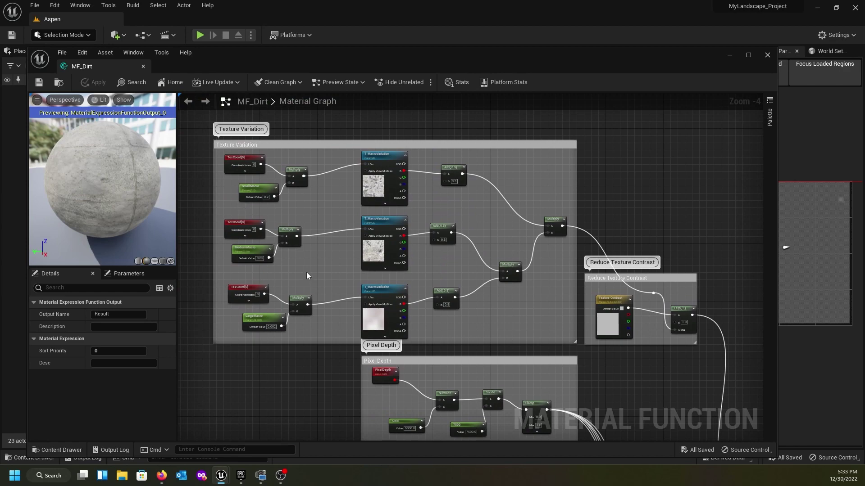
right_click_drag(315, 264, 309, 232)
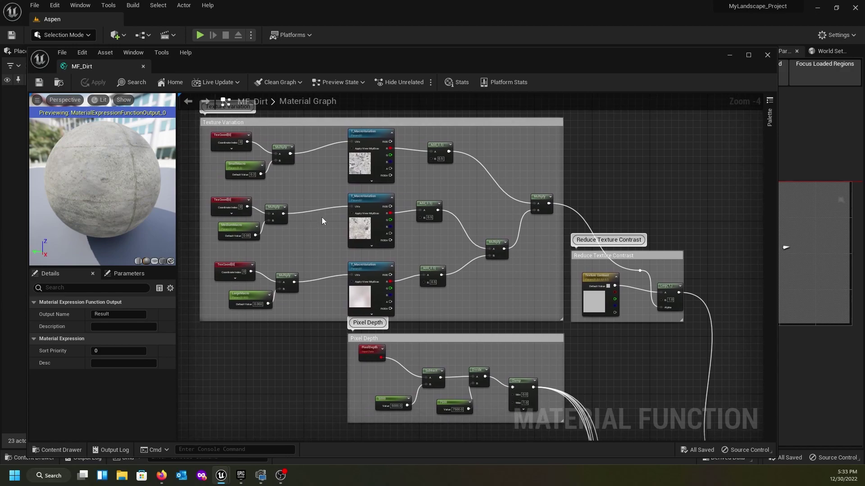
left_click(362, 135)
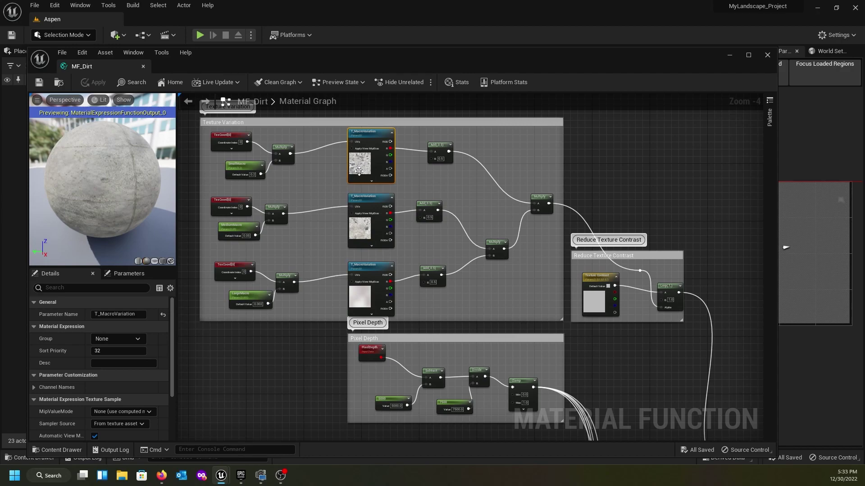
Set the Sampler Source of all three T_MacroVariation nodes in the Texture Variation group to Shared: Wrap
right_click_drag(317, 351, 320, 331)
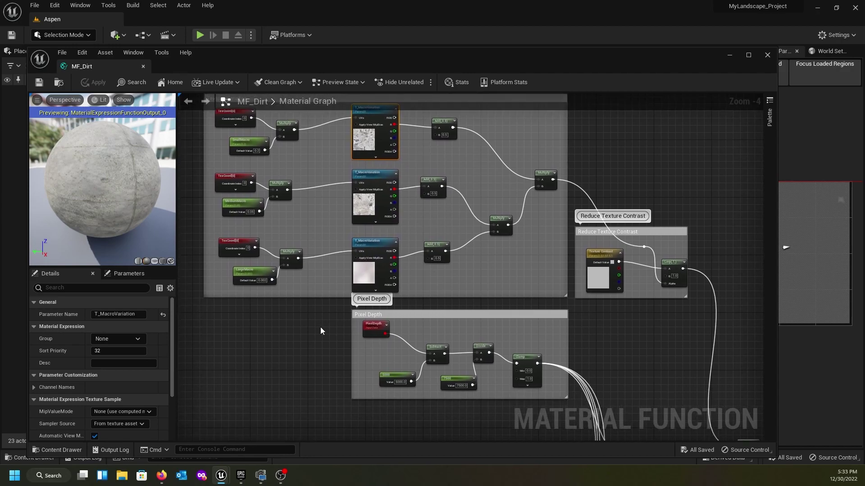
scroll(321, 328, "down", 1)
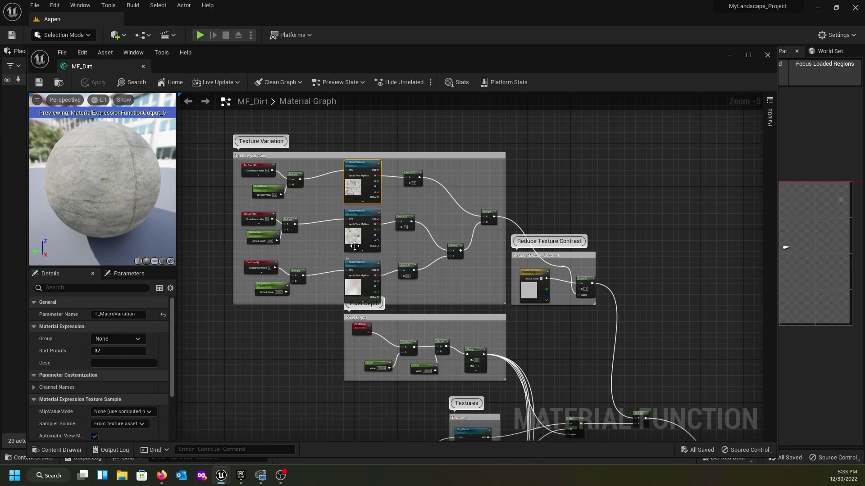
left_click(355, 216, "ctrl")
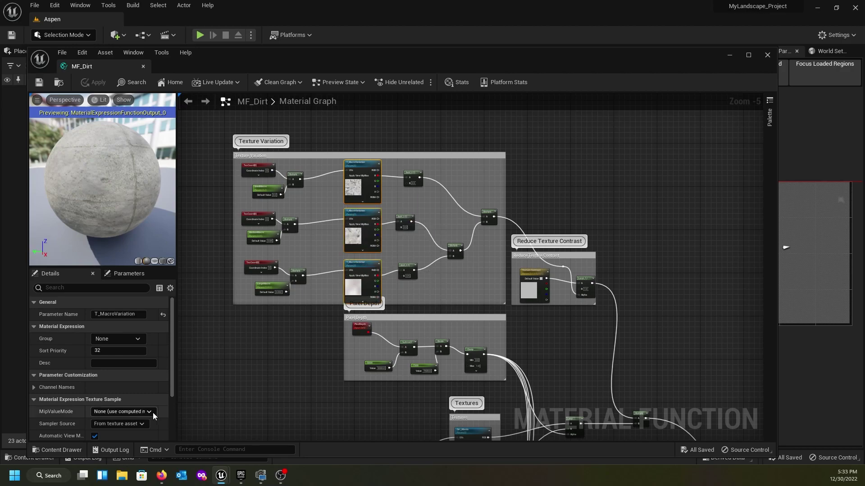
scroll(118, 393, "down", 1)
scroll(100, 397, "down", 1)
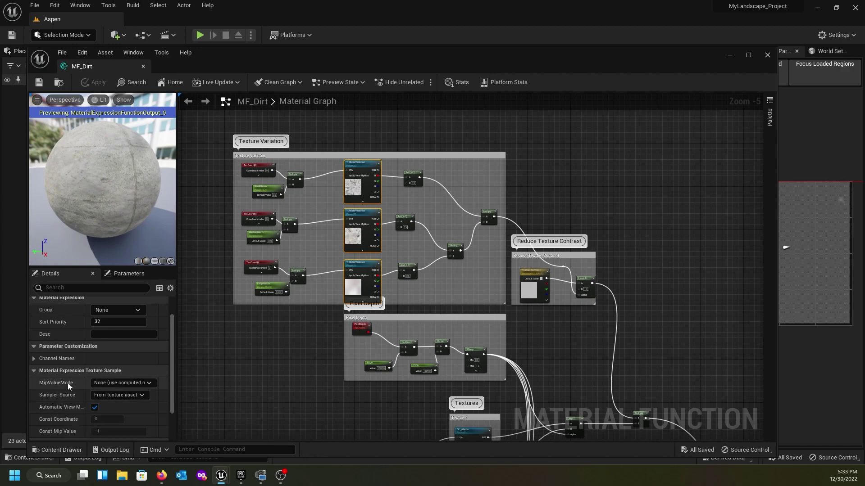
mouse_move(55, 398)
left_click(142, 395)
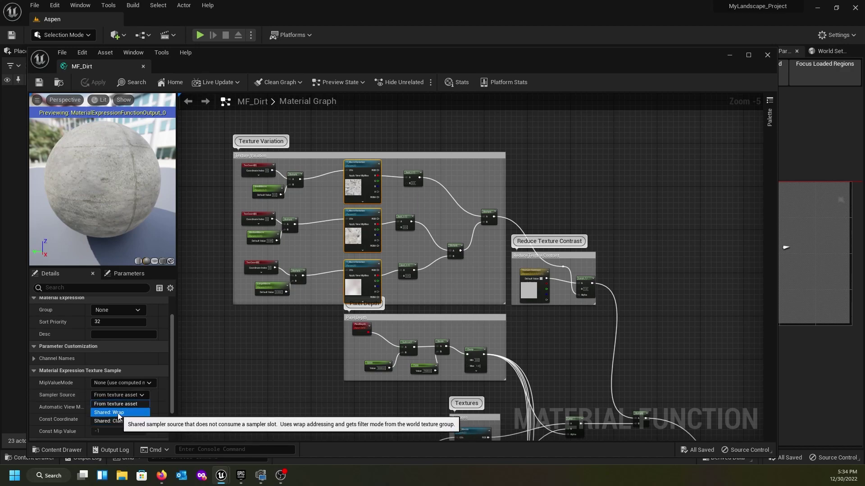
left_click(118, 413)
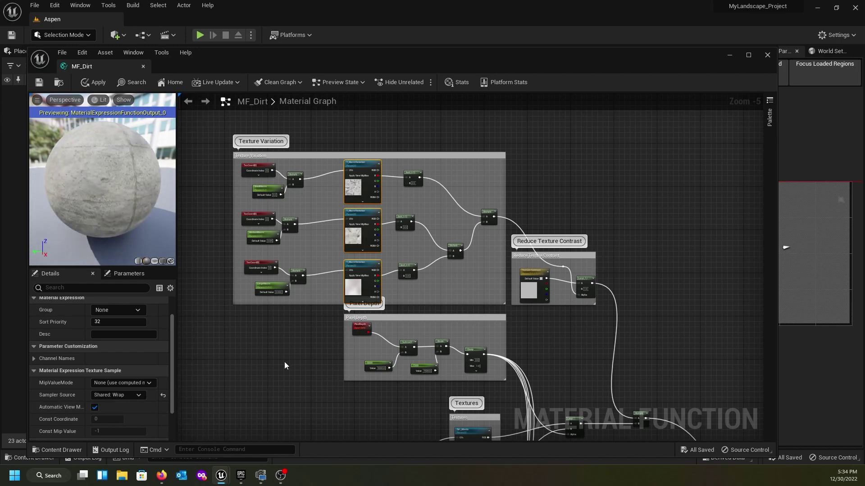
Check the Sampler Source setting of the Dirt_Albedo and Dirt_Metalness nodes in the Textures group
scroll(284, 361, "down", 1)
right_click_drag(283, 369, 254, 192)
scroll(333, 204, "up", 2)
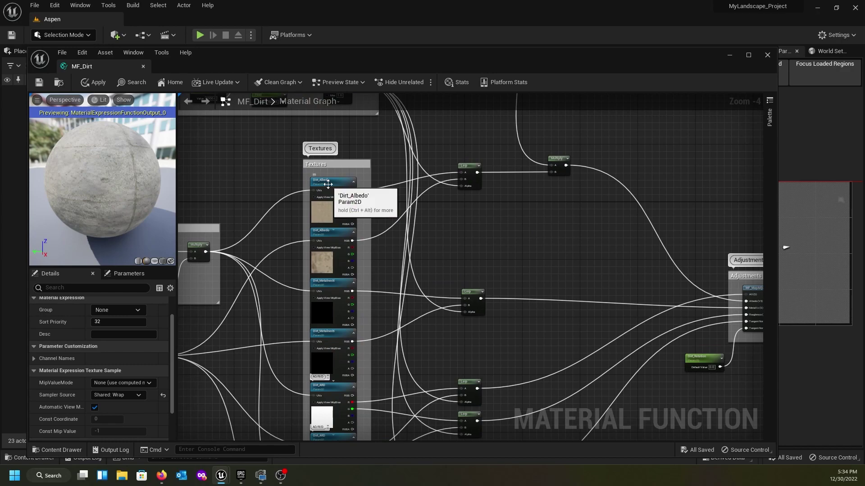
left_click(324, 190)
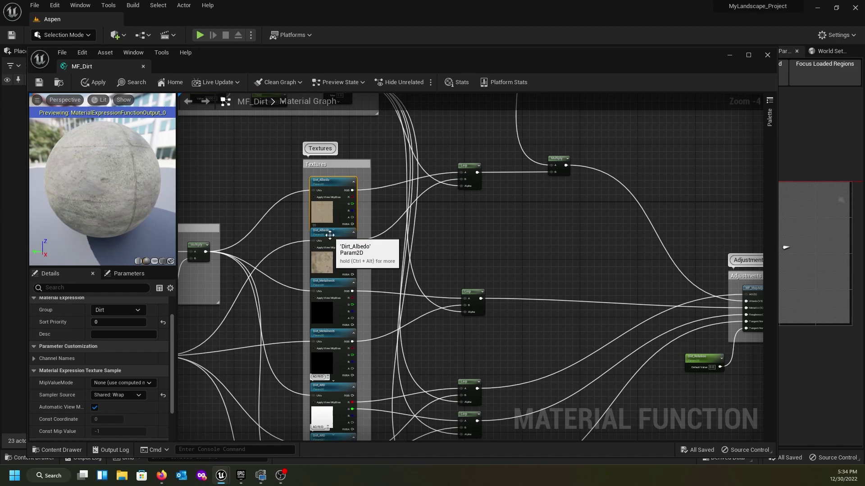
left_click(325, 231)
left_click(338, 286)
right_click_drag(338, 287, 318, 174)
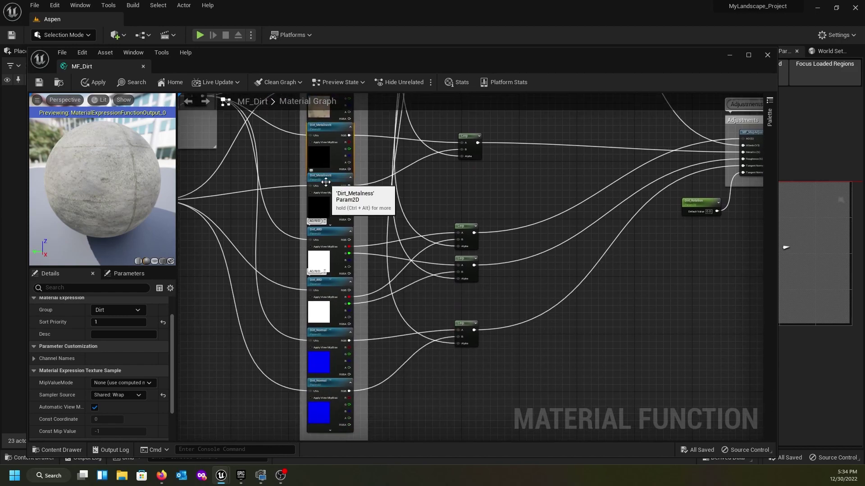
left_click(326, 182)
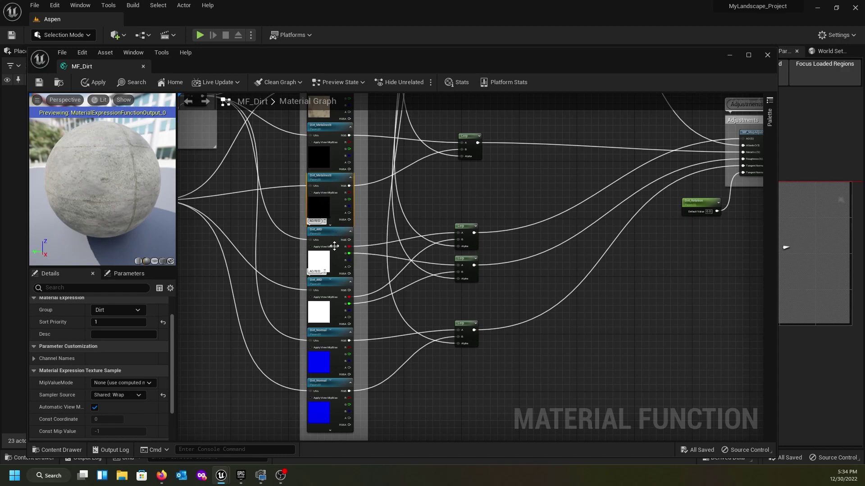
right_click_drag(235, 208, 230, 333)
left_click(322, 152)
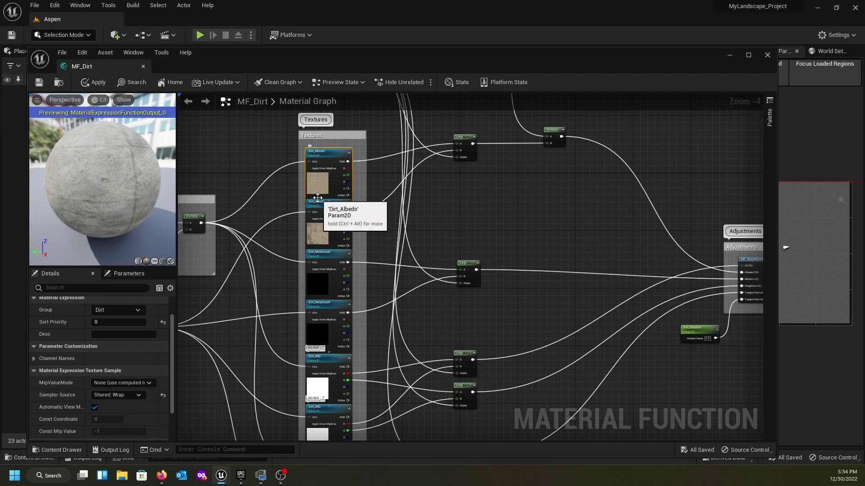
left_click(318, 199, "shift")
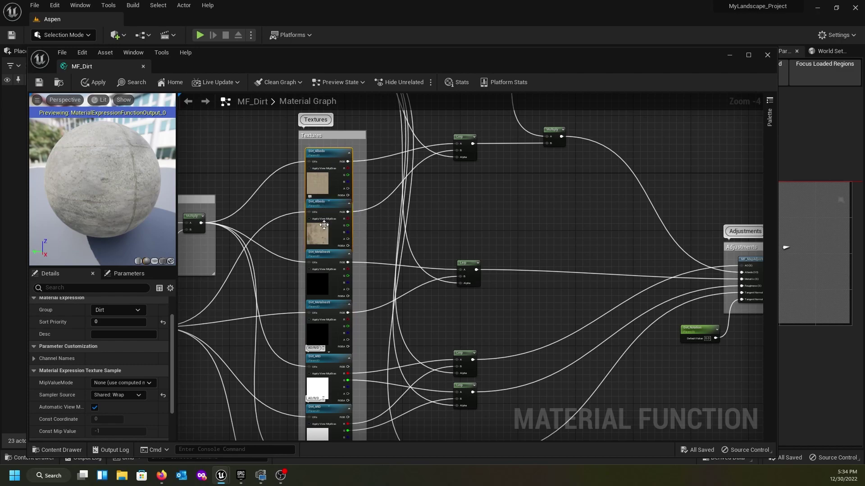
left_click(326, 255, "shift")
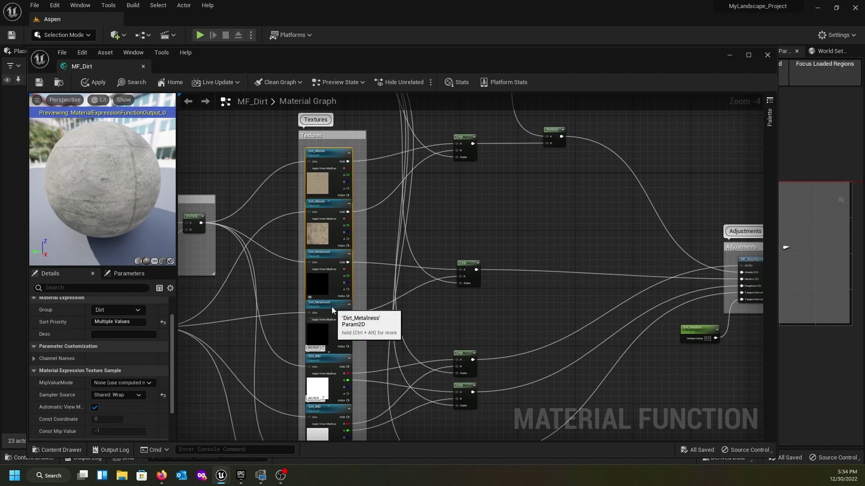
left_click(332, 381, "shift")
left_click(334, 408, "shift")
left_click(134, 396)
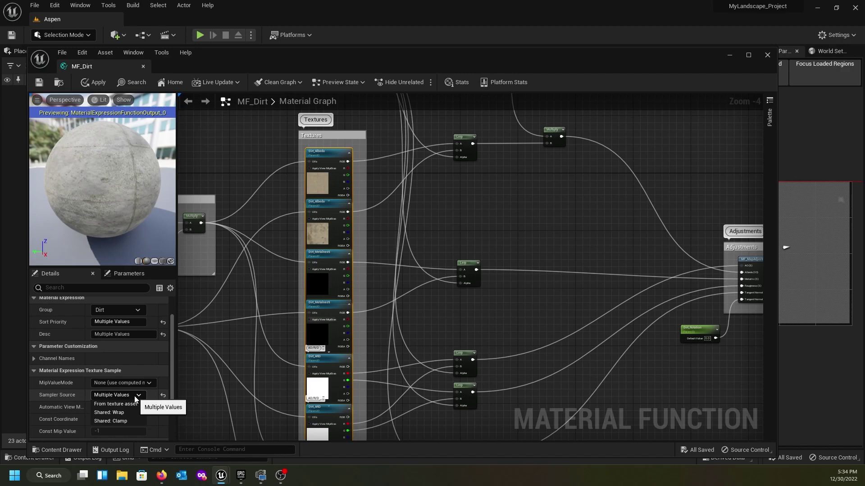
left_click(243, 349)
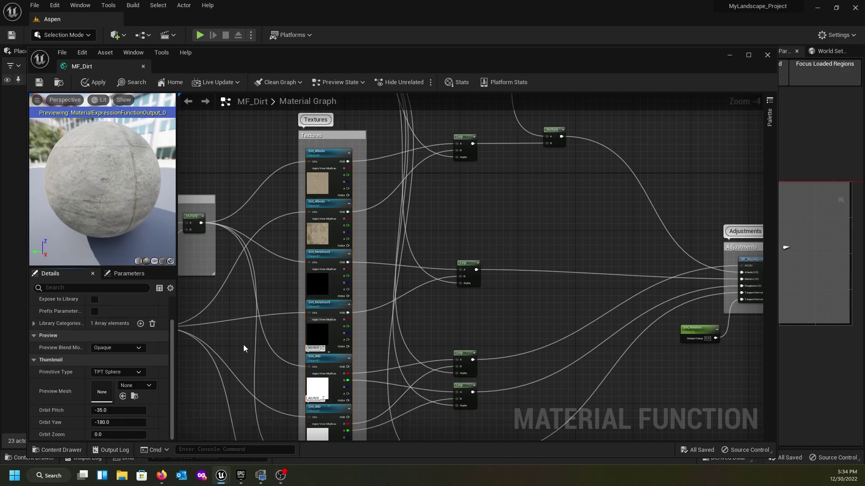
Set the Sampler Source of the upper Dirt_ARD texture node to Shared: Wrap
left_click(329, 357)
right_click_drag(250, 373, 246, 283)
left_click(326, 218)
left_click(323, 172)
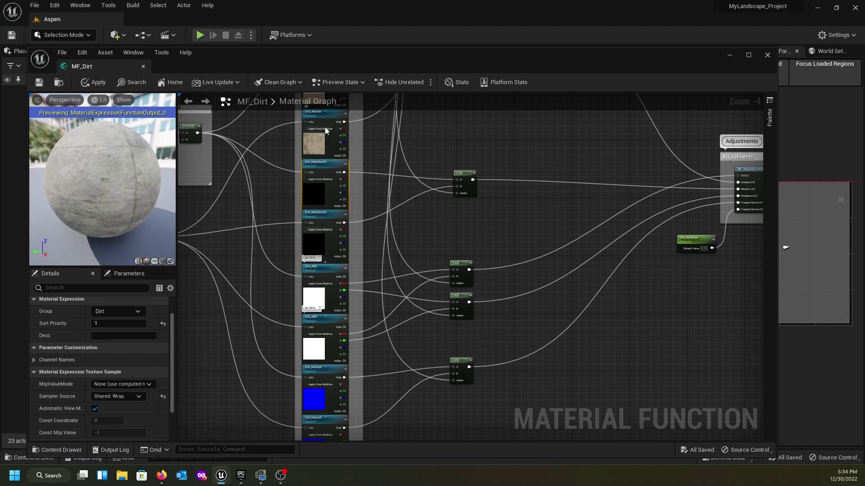
left_click(324, 270)
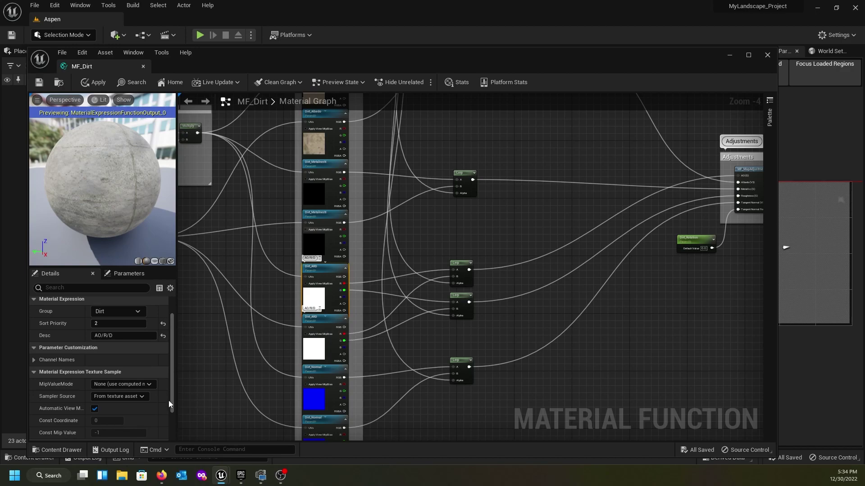
left_click(144, 396)
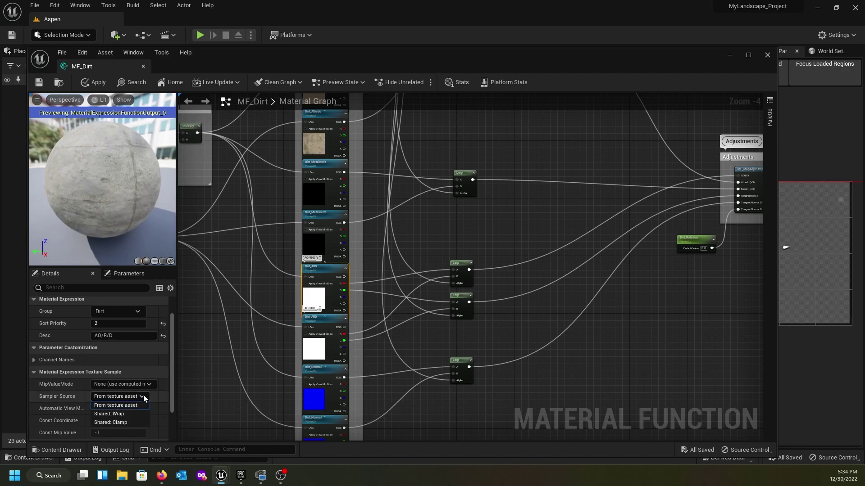
left_click(123, 414)
Set the Sampler Source of the lower Dirt_ARD node and both Dirt_Normal nodes to Shared: Wrap
left_click(327, 322)
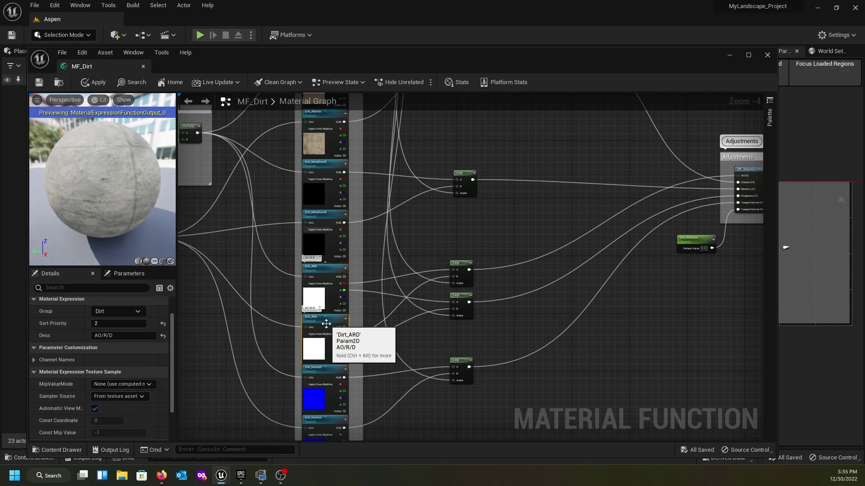
right_click_drag(275, 331, 292, 231)
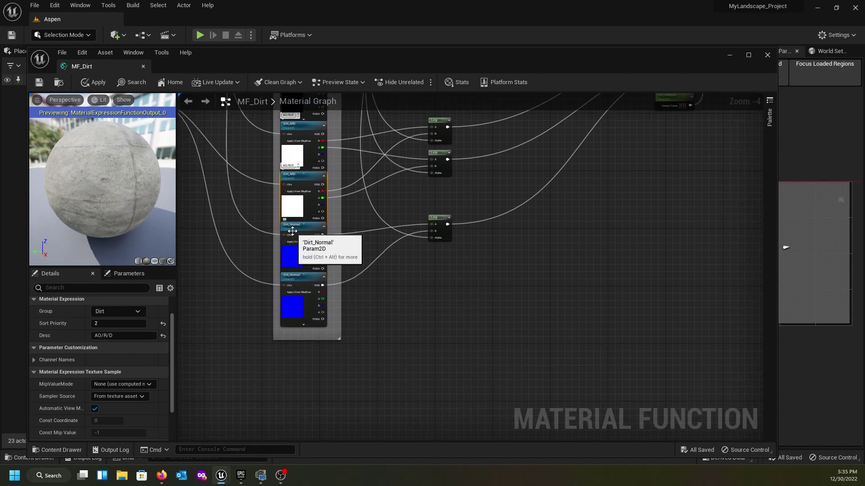
left_click(297, 227, "ctrl")
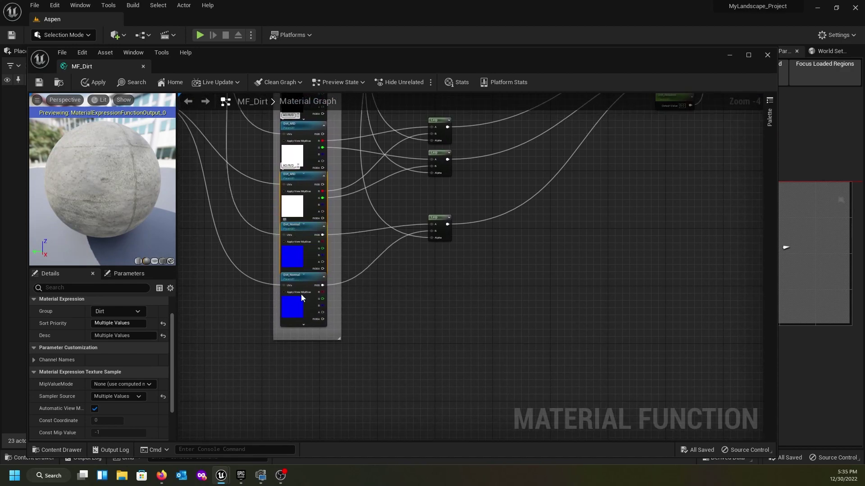
left_click(305, 282, "ctrl")
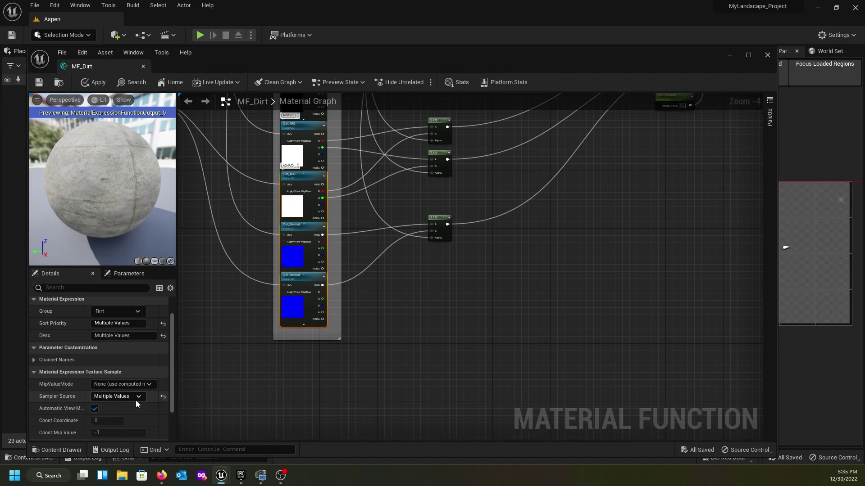
left_click(136, 398)
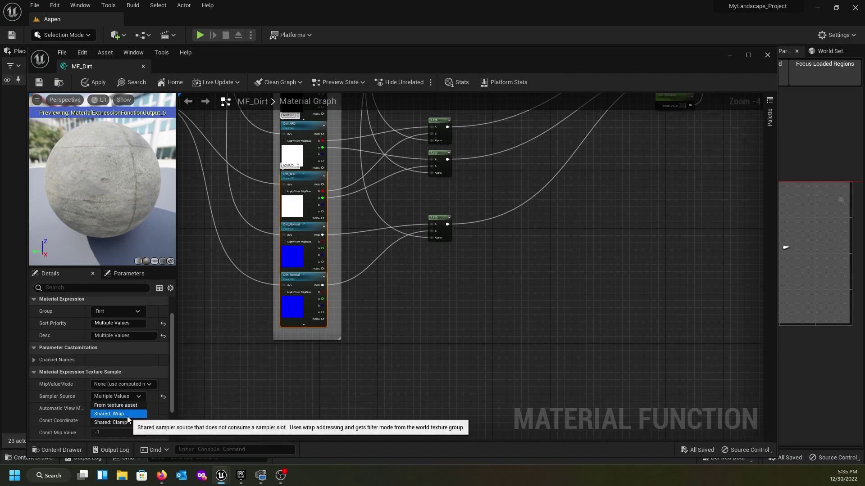
left_click(126, 414)
Recheck the Sampler Source on the upper Dirt_ARD and Dirt_Albedo nodes in the Textures group
scroll(276, 355, "down", 2)
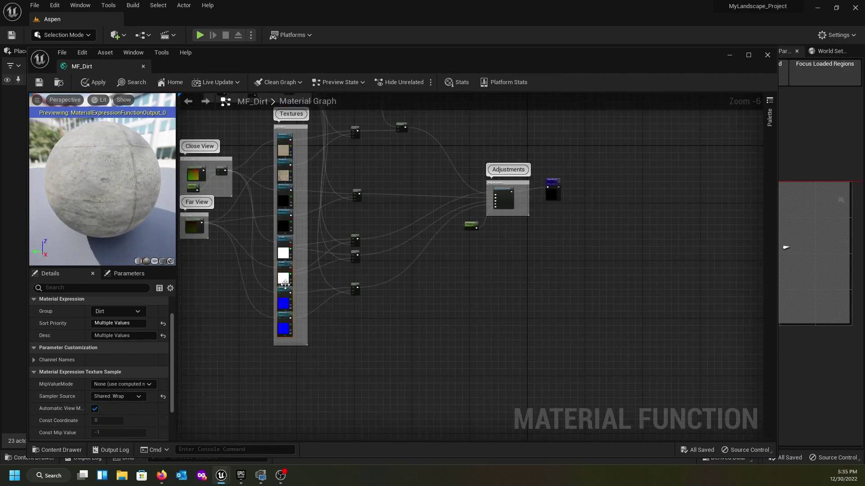
left_click(285, 242)
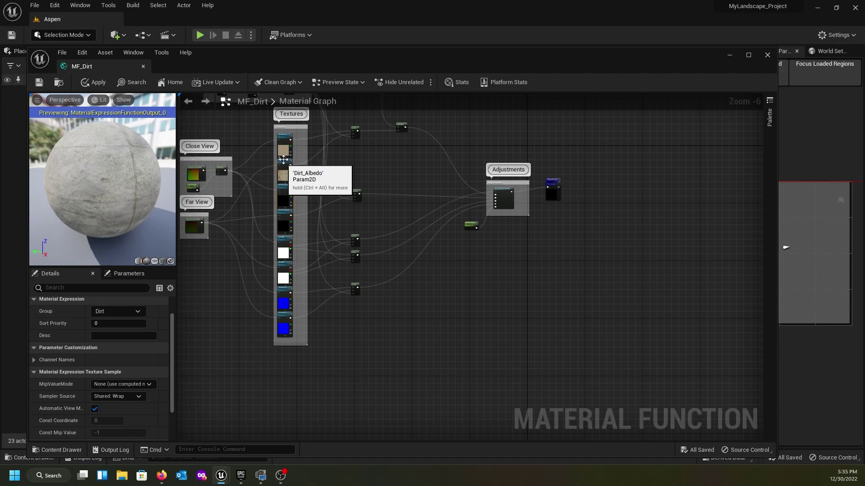
left_click(285, 139)
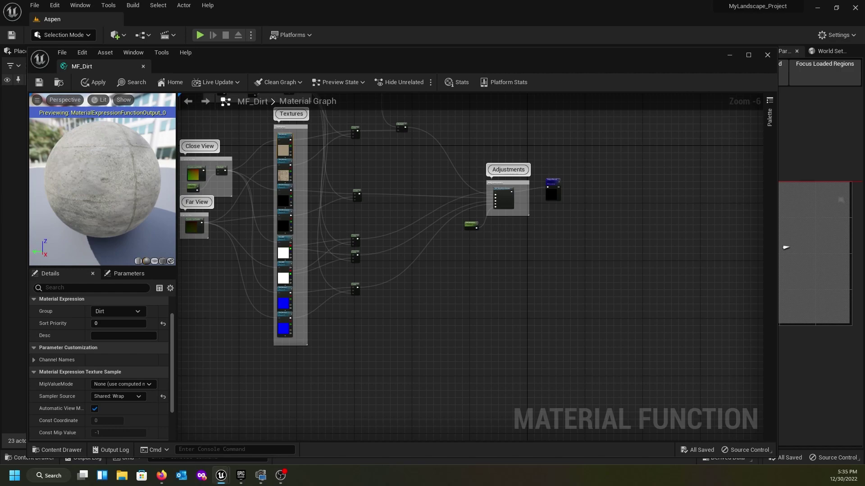
Examine how the Close View and Far View groups feed the texture UVs, and select the Dirt_Tiling parameter
right_click_drag(222, 329, 314, 325)
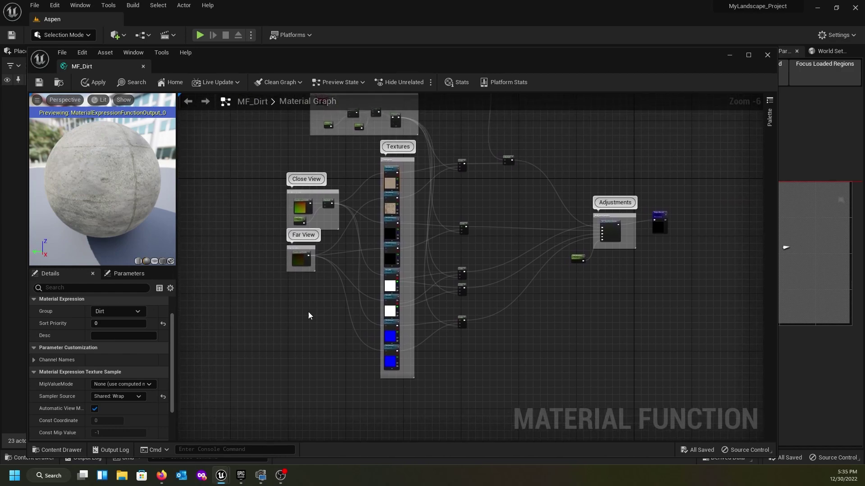
scroll(306, 292, "up", 3)
scroll(295, 262, "up", 1)
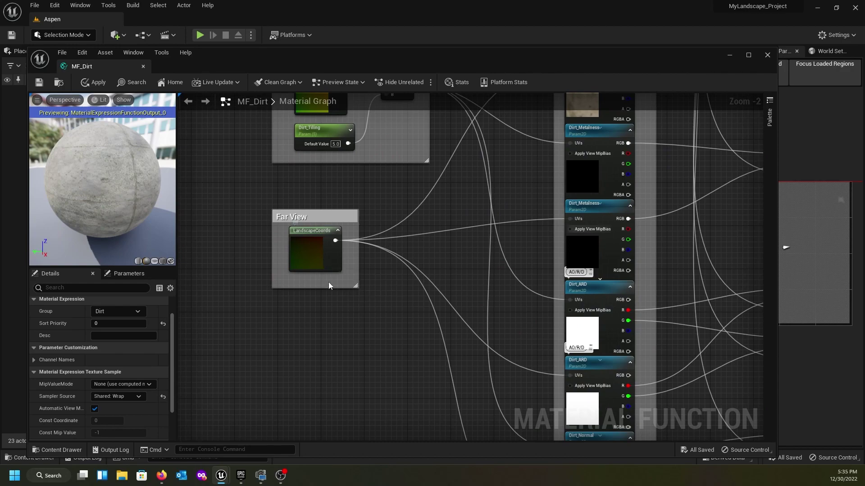
right_click_drag(344, 319, 280, 304)
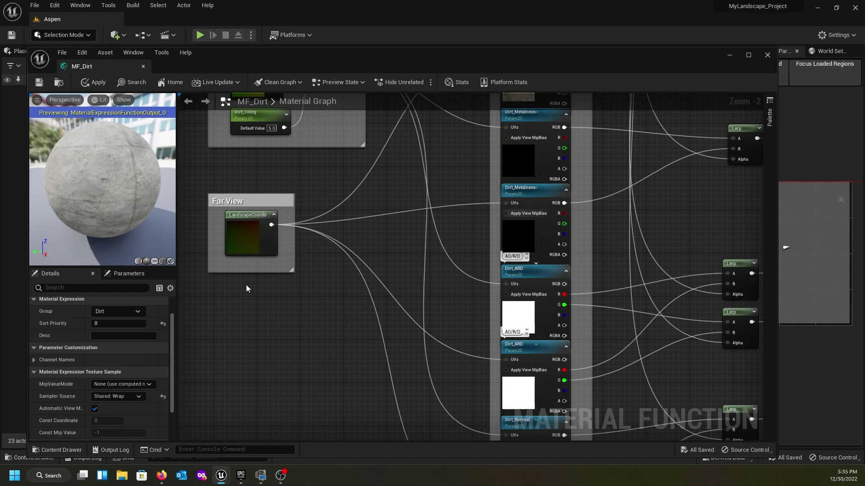
right_click_drag(256, 300, 271, 367)
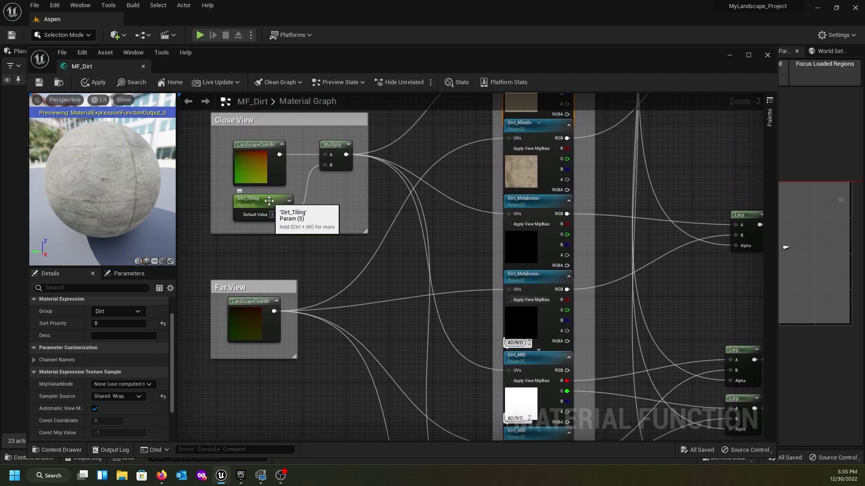
right_click_drag(236, 390, 228, 296)
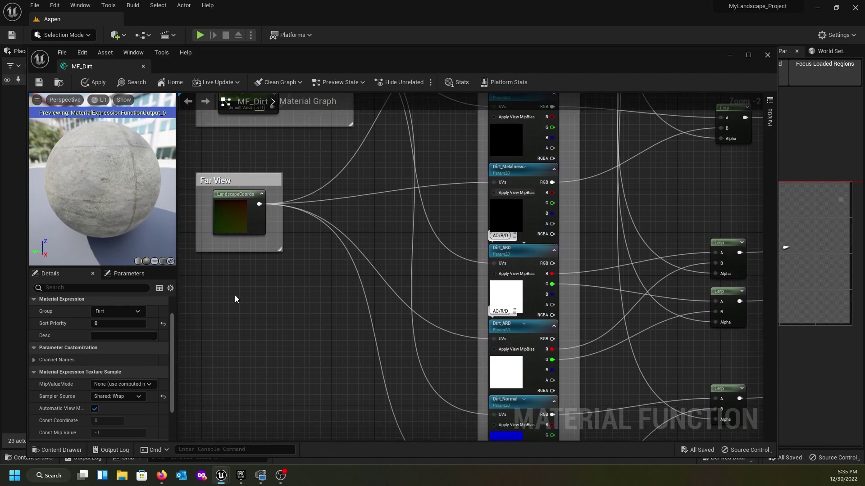
right_click_drag(344, 248, 344, 358)
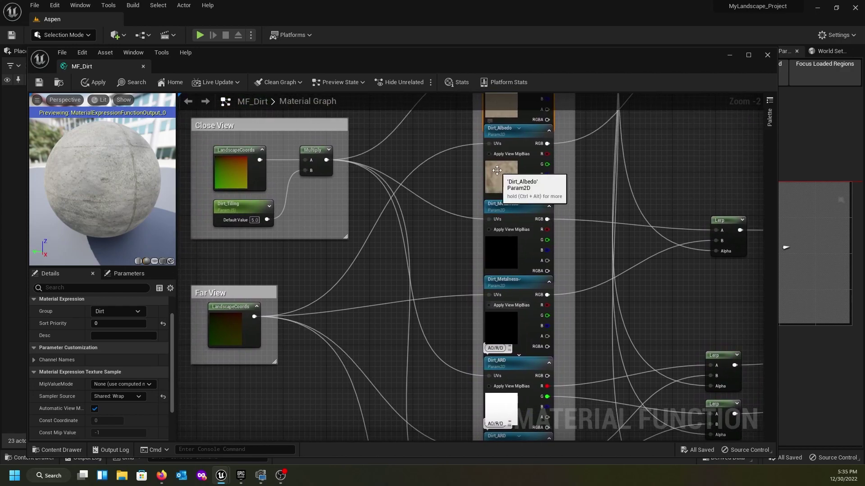
right_click_drag(312, 280, 330, 197)
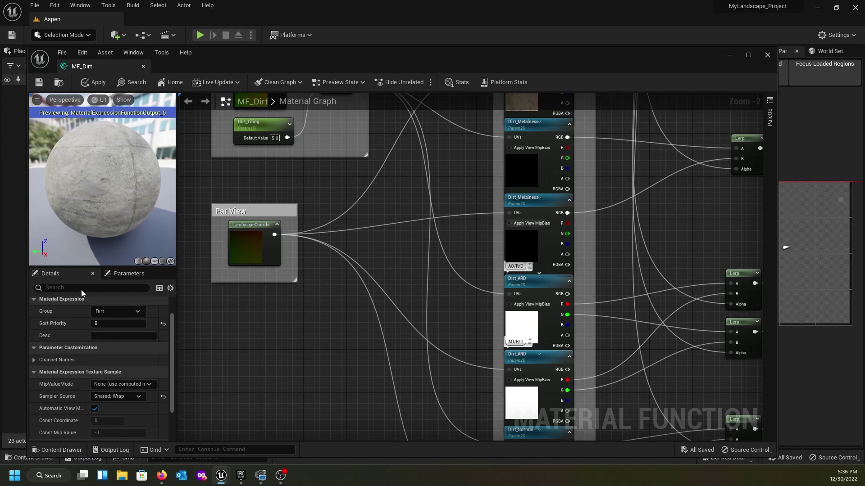
mouse_move(286, 314)
right_mouse_down()
mouse_move(279, 278)
mouse_move(286, 319)
right_mouse_up()
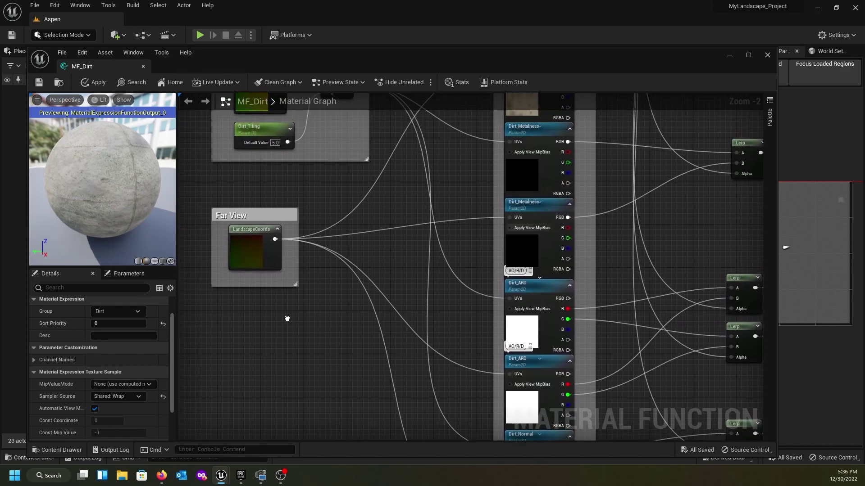
left_click(258, 132)
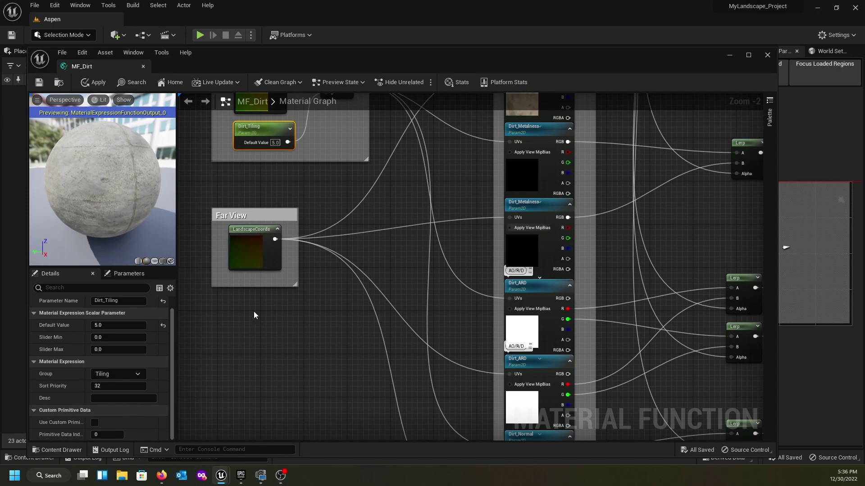
Duplicate the Dirt_Tiling parameter below the Far View group, rename it Adjust Dirt, and assign it to the group Adjust Far Texture
key("ctrl+d")
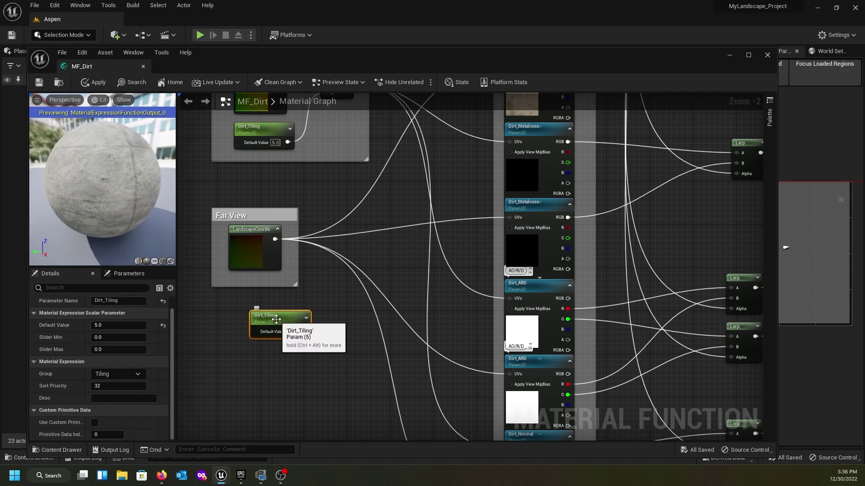
left_click_drag(265, 319, 266, 301)
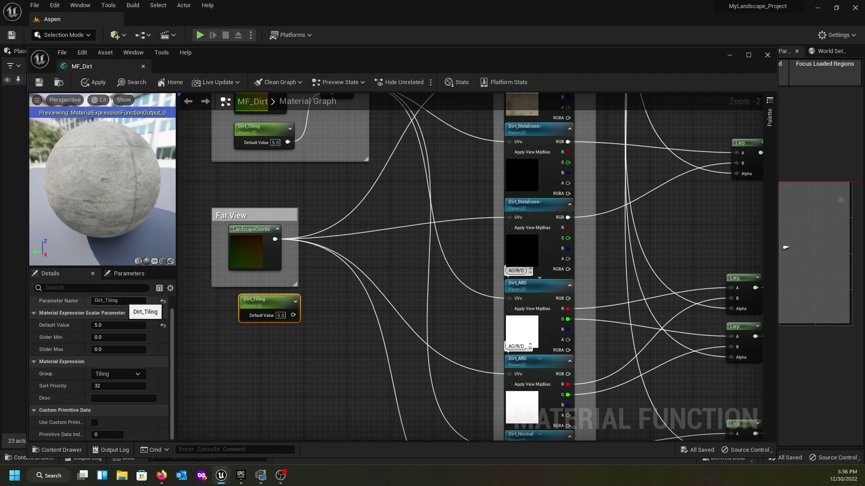
left_click(119, 300)
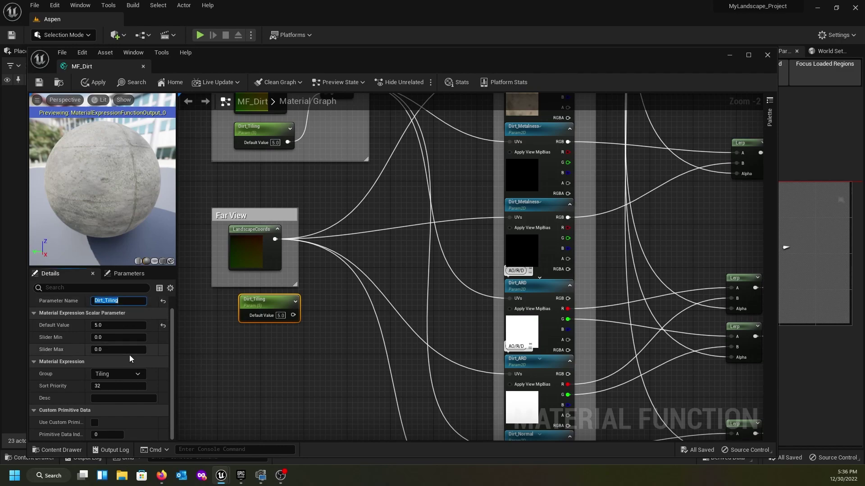
type("Adjust Dirt")
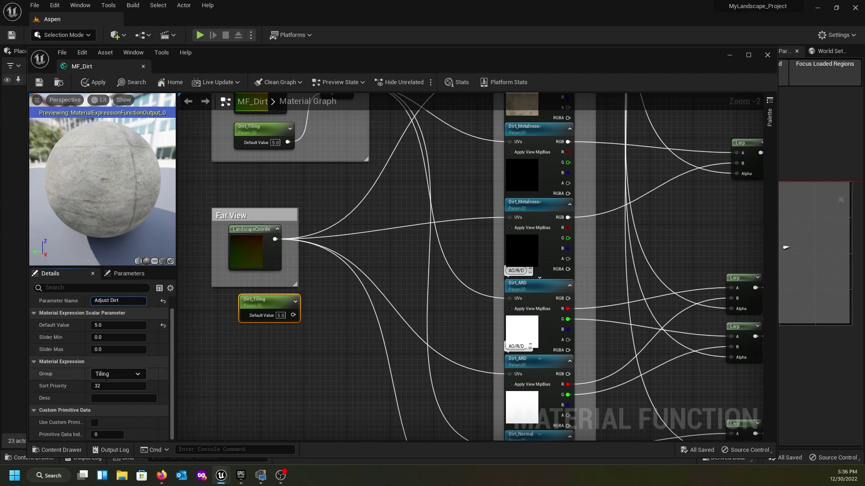
left_click(103, 374)
type("Adjust ")
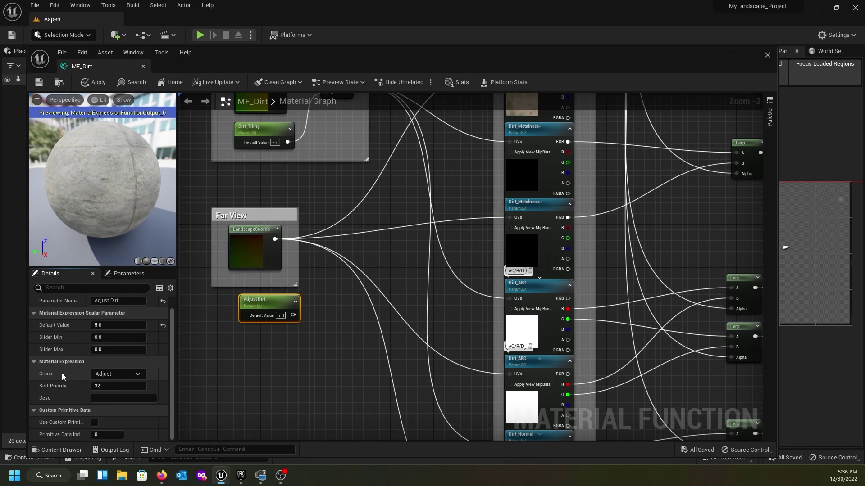
type("Far Texture")
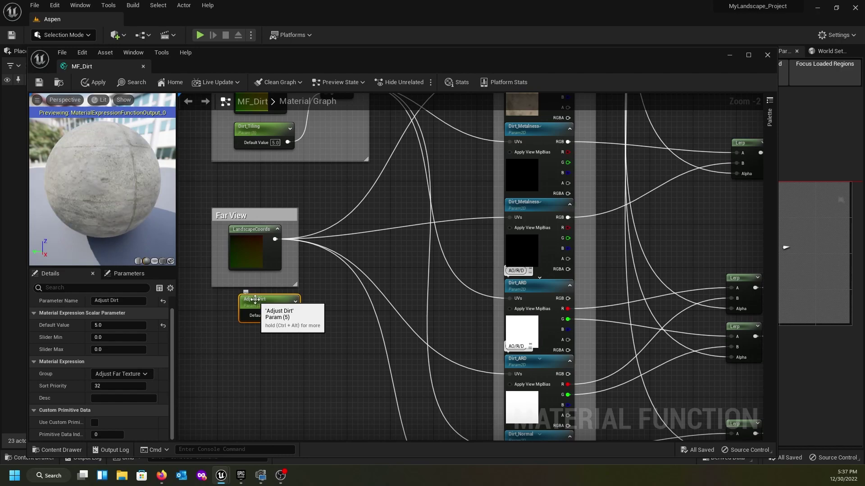
Set Adjust Dirt's default value to 1, slider min to 0.0001 and slider max to 1, and align the node below Far View
left_click(109, 326)
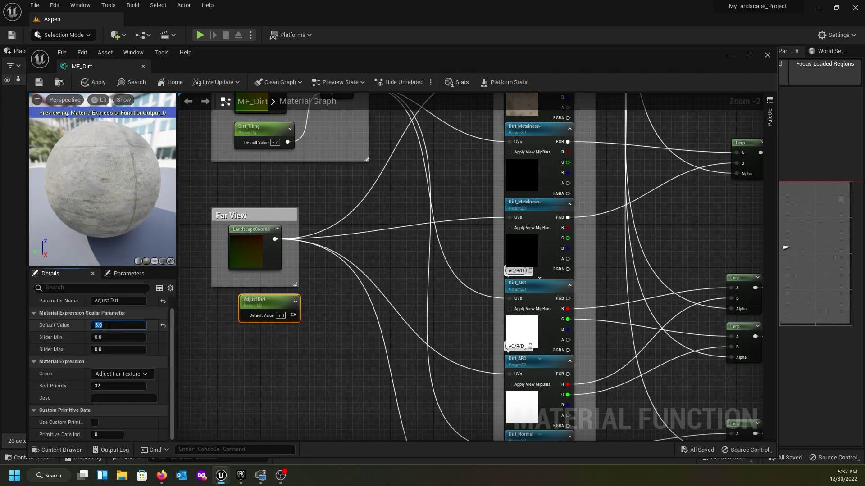
type("1")
left_click(108, 338)
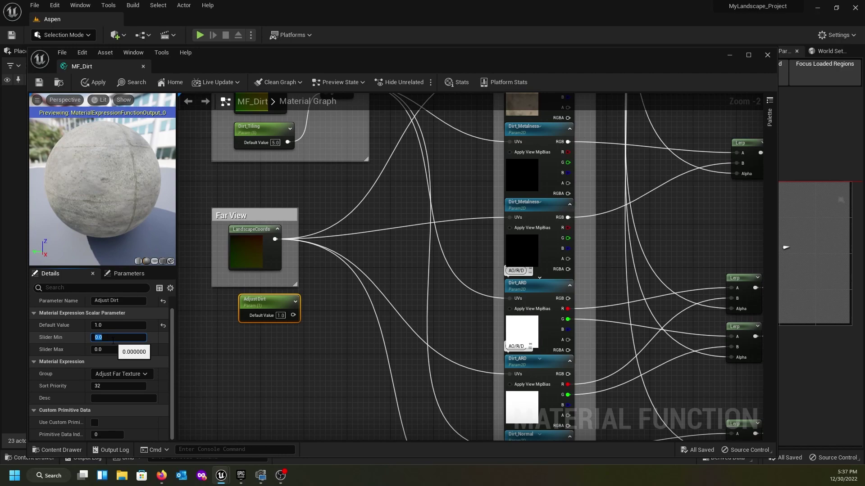
type(".0001")
left_click(120, 351)
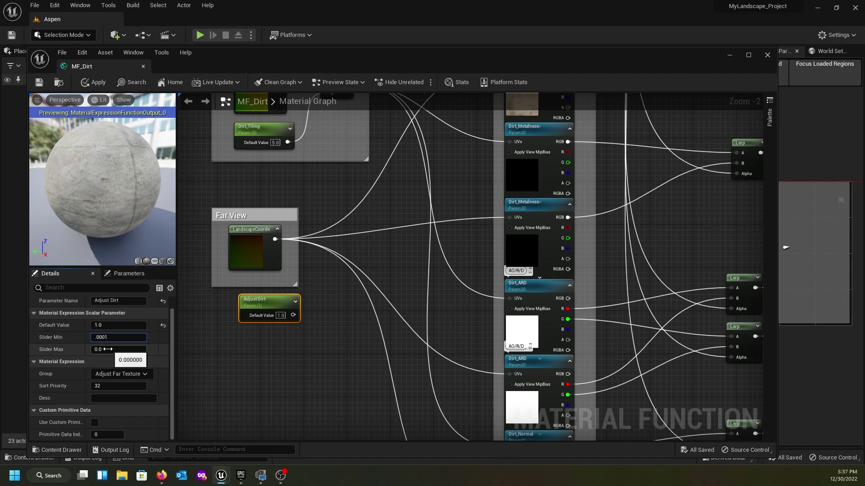
type("1")
key("Return")
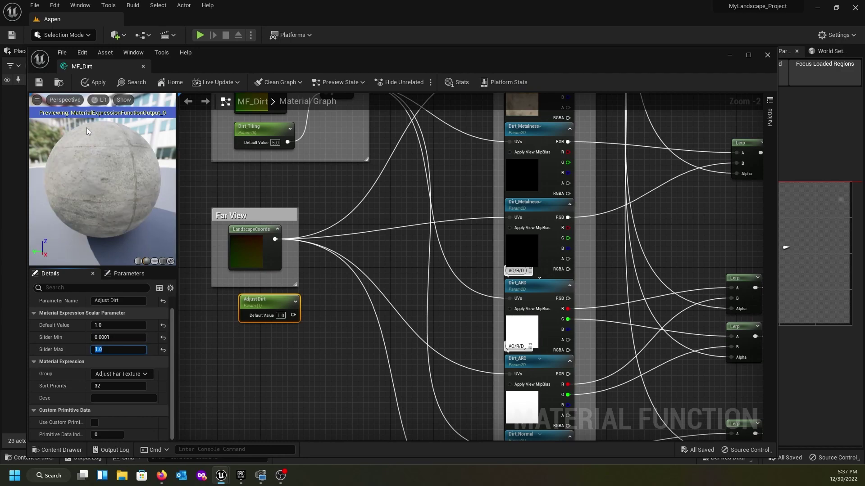
left_click_drag(266, 307, 261, 308)
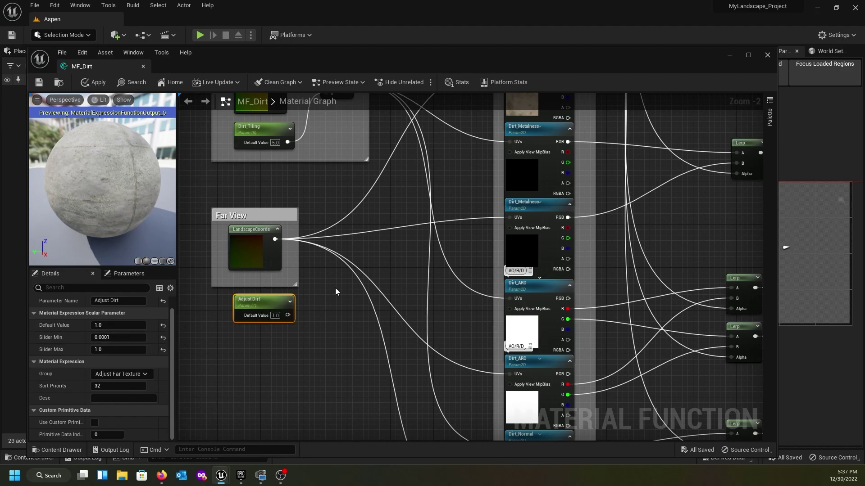
Insert a Divide node between the Far View LandscapeCoords and its texture UV links, with LandscapeCoords in A and Adjust Dirt in B
left_click(323, 263)
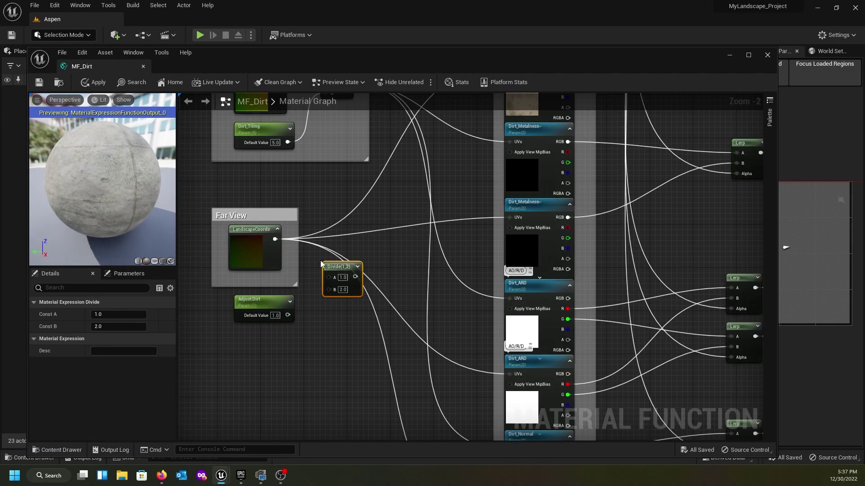
left_click_drag(335, 270, 333, 249)
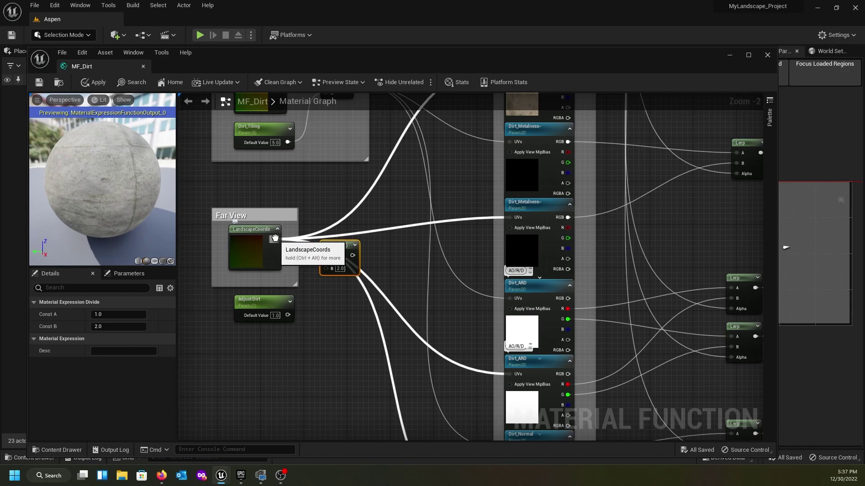
left_click_drag(274, 238, 353, 256, "ctrl")
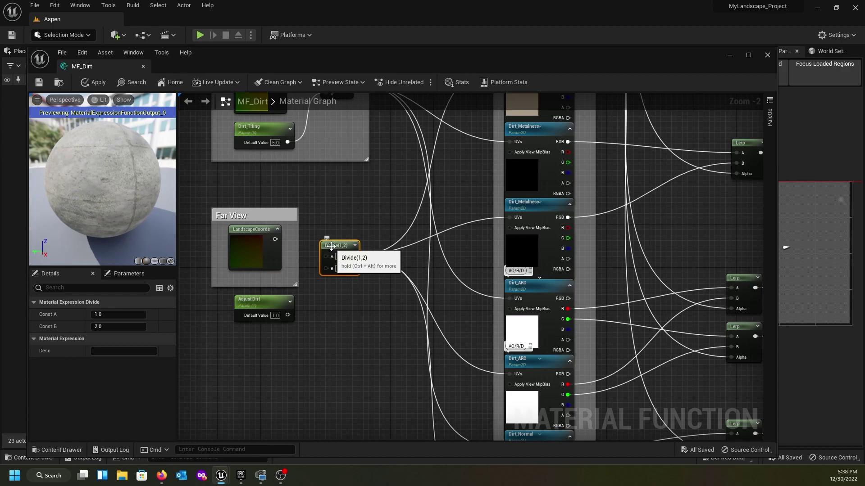
left_click_drag(331, 246, 330, 240)
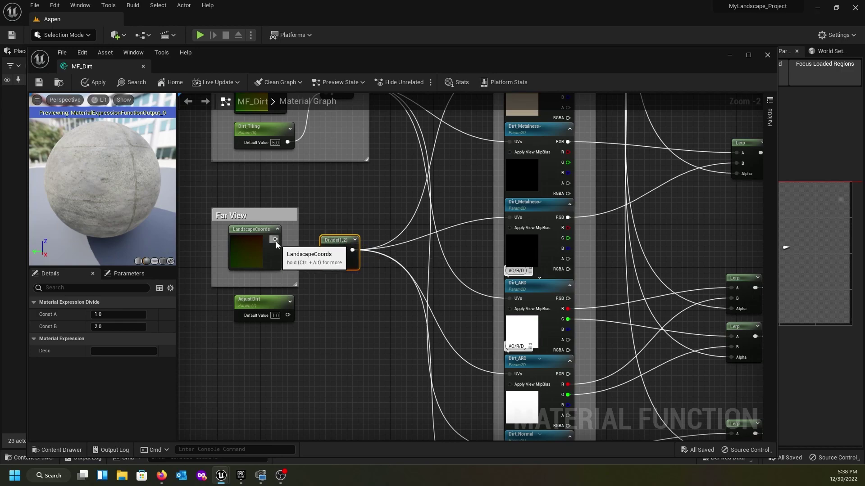
left_click_drag(275, 239, 328, 250)
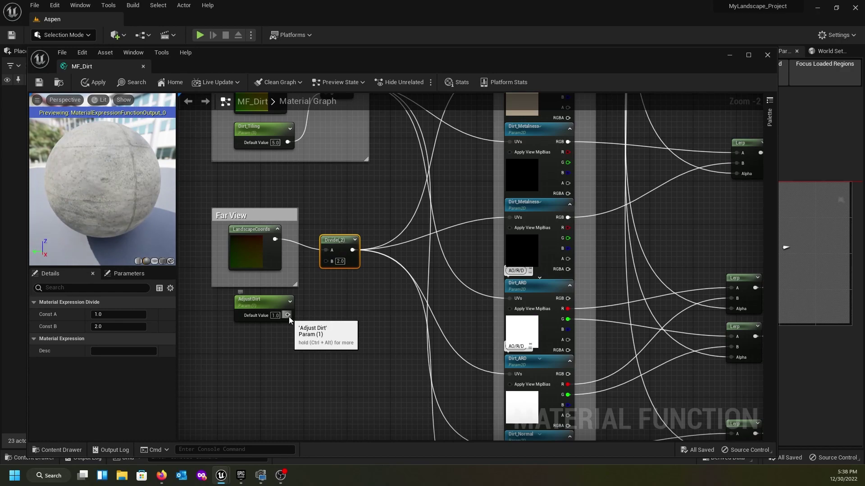
left_click_drag(287, 315, 327, 263)
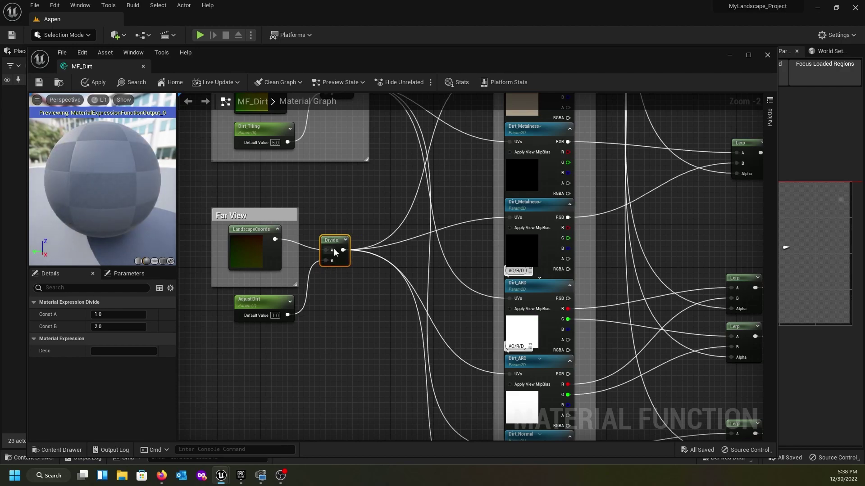
Copy the Divide and Adjust Dirt nodes together and save the MF_Dirt material function
scroll(374, 279, "down", 2)
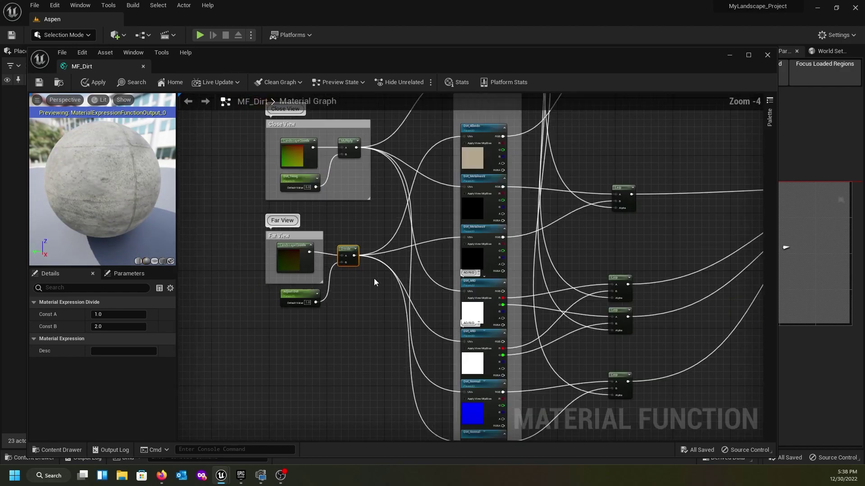
right_click_drag(431, 223, 356, 308)
scroll(381, 252, "up", 3)
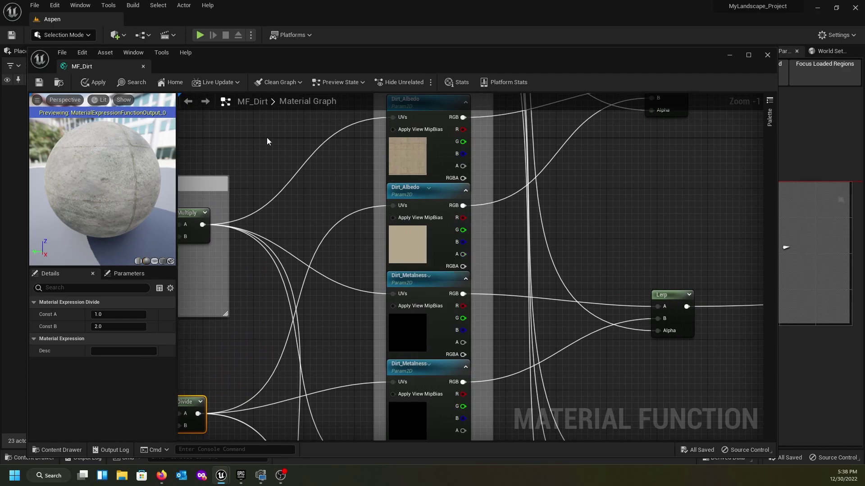
scroll(254, 156, "down", 3)
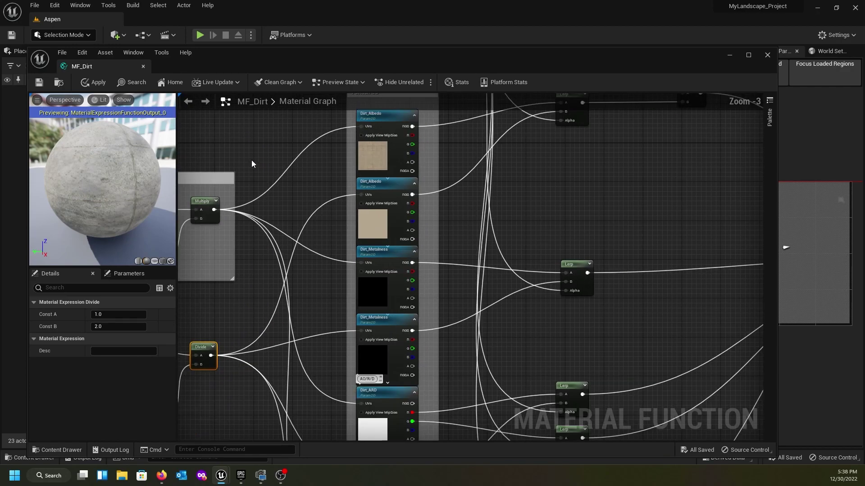
right_click_drag(258, 159, 360, 137)
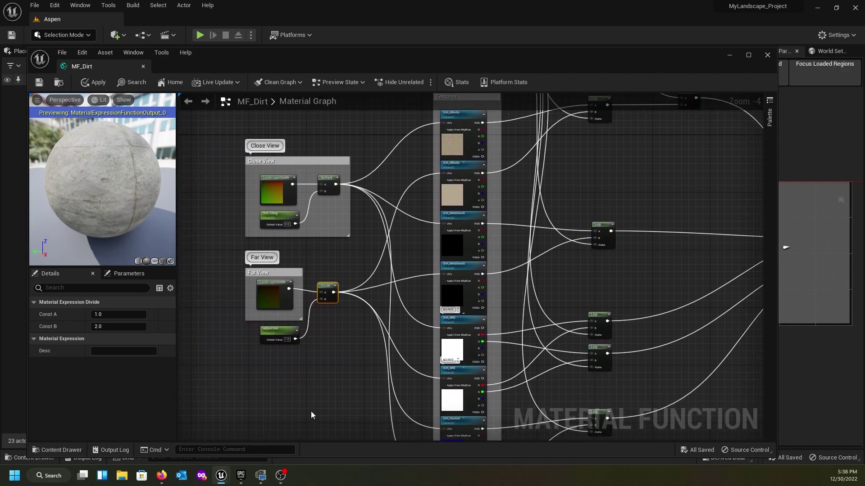
left_click(283, 331, "ctrl")
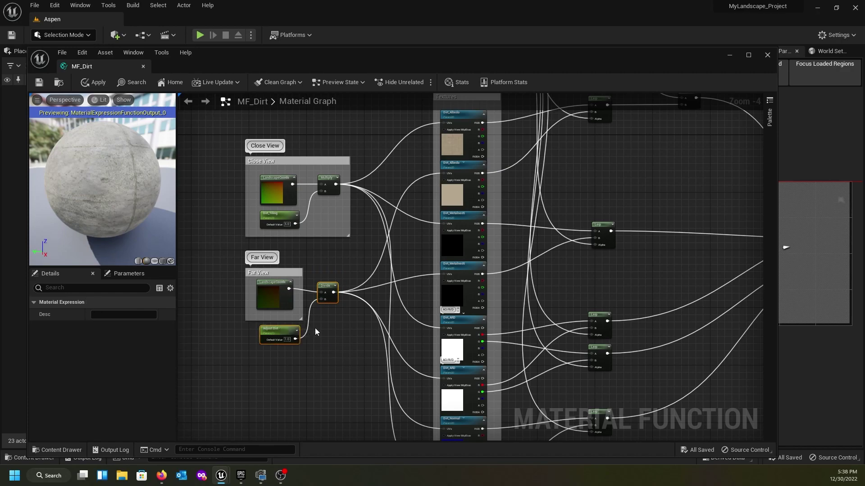
left_click(340, 361)
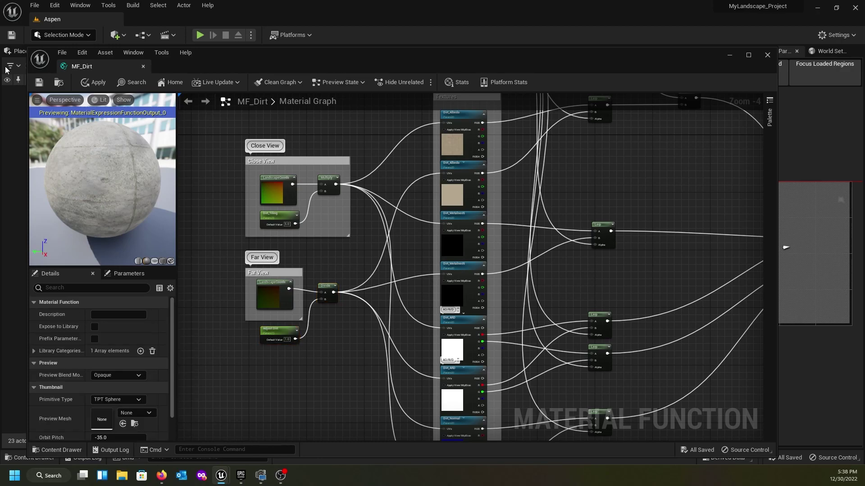
left_click(39, 83)
Dock the MF_Dirt editor in the main window and open the MF_Grass and MF_Rock material functions from the Material_Functions folder
left_click_drag(95, 63, 137, 20)
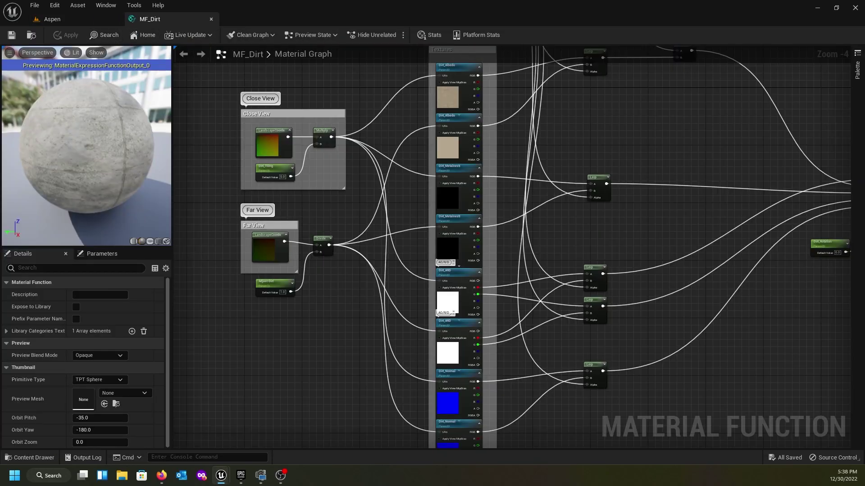
left_click(26, 457)
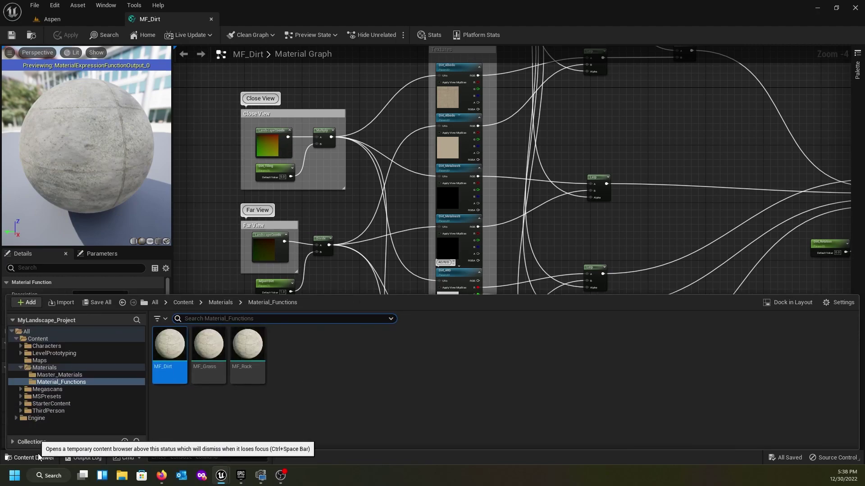
double_click(209, 349)
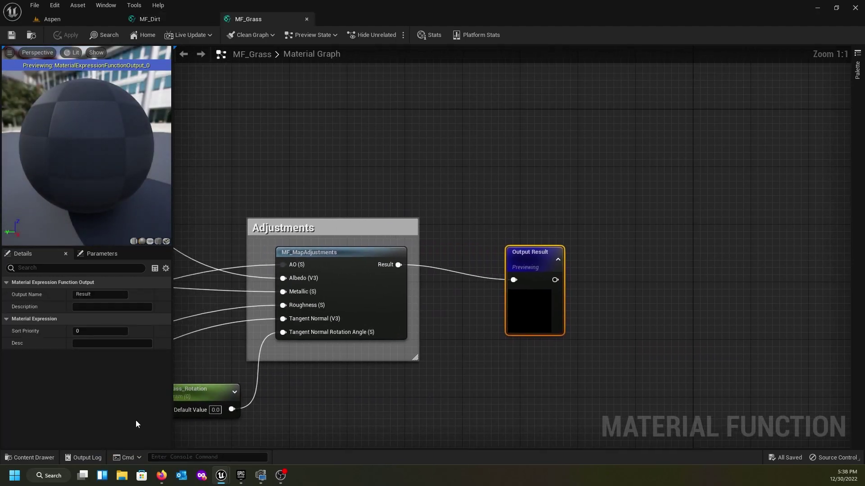
left_click(14, 459)
left_click(246, 361)
double_click(245, 363)
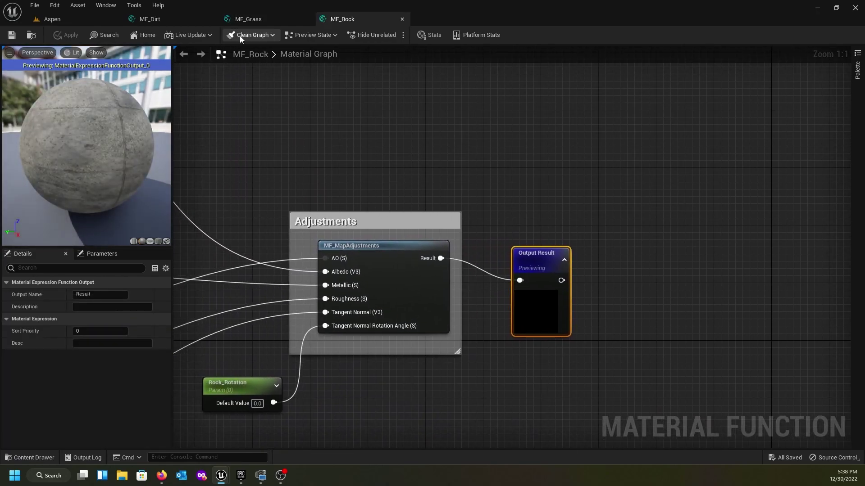
Paste the copied Divide and Adjust Dirt nodes beside the Far View group in MF_Grass
left_click(246, 19)
scroll(236, 140, "down", 3)
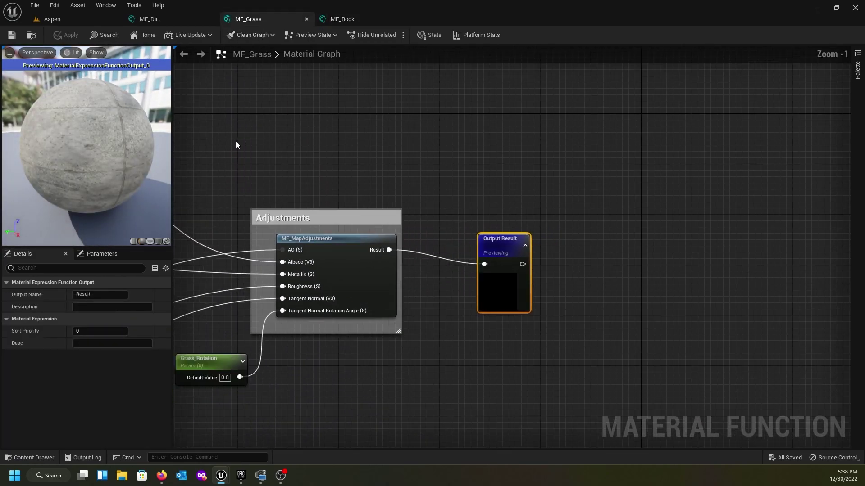
right_click_drag(236, 141, 604, 136)
right_click_drag(198, 171, 588, 139)
right_click_drag(337, 309, 318, 300)
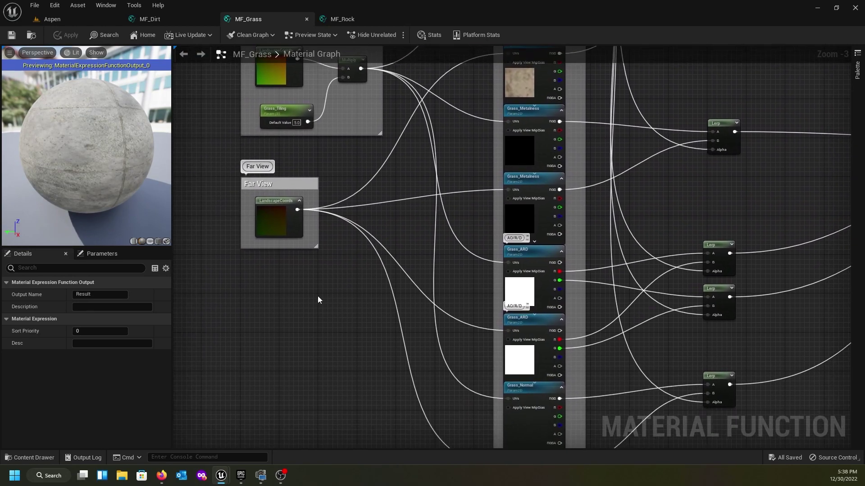
key("ctrl+v")
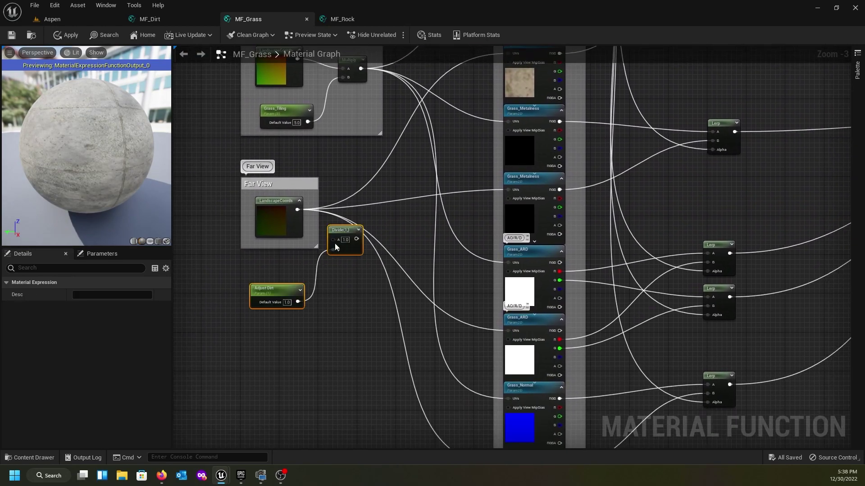
Paste the Divide and Adjust Dirt nodes into MF_Rock and position them beside and below the Far View group
left_click(337, 20)
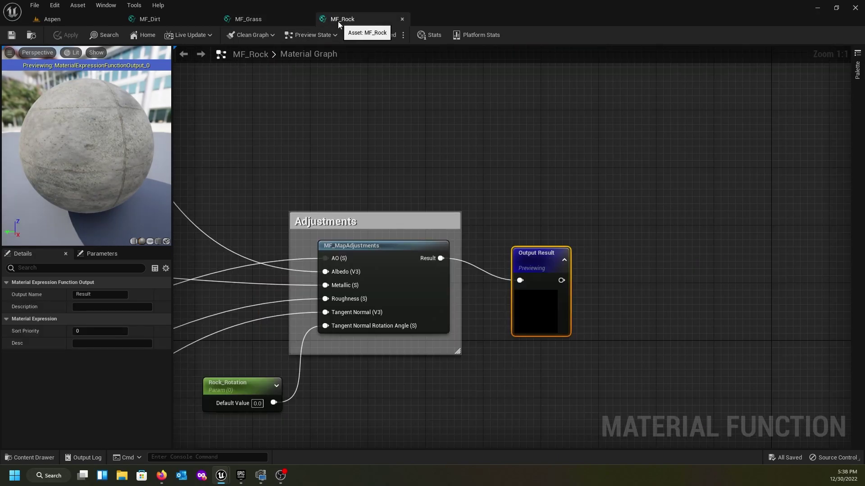
scroll(265, 127, "down", 3)
right_click_drag(226, 173, 485, 160)
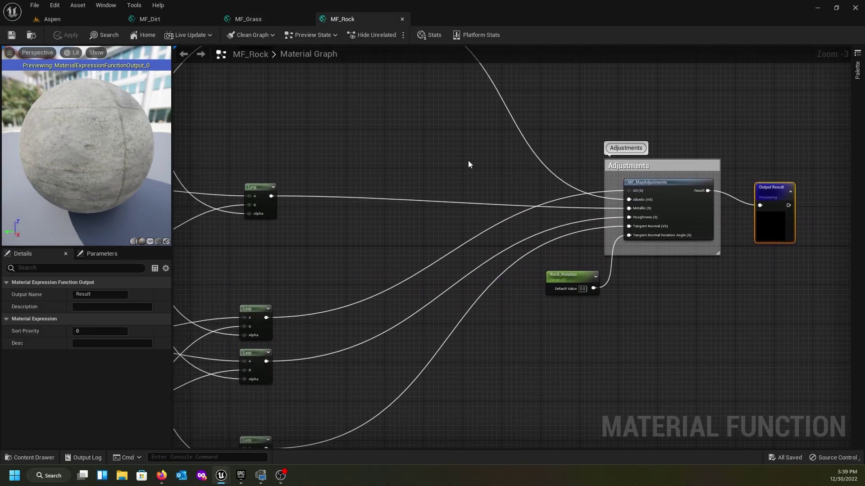
right_click_drag(210, 266, 275, 248)
right_click_drag(209, 246, 340, 231)
key("ctrl+v")
left_click_drag(297, 302, 273, 259)
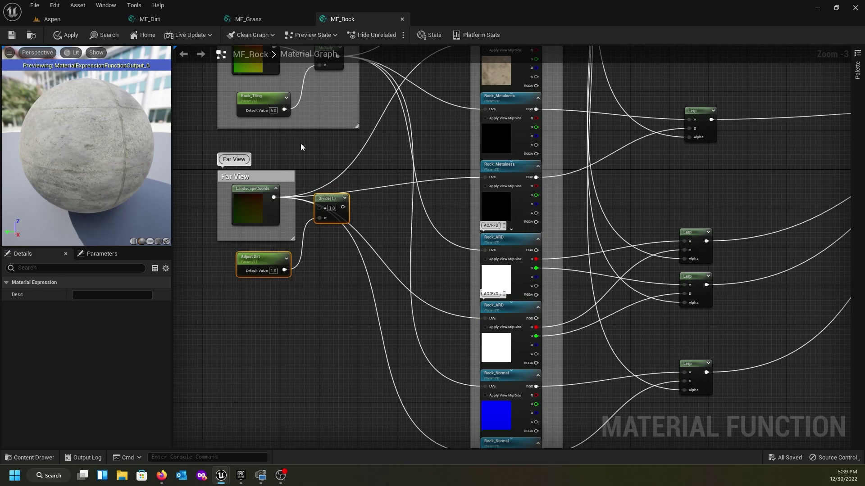
Switch to MF_Grass and move the pasted Divide and Adjust Dirt nodes up, closer to the Far View group
left_click(260, 19)
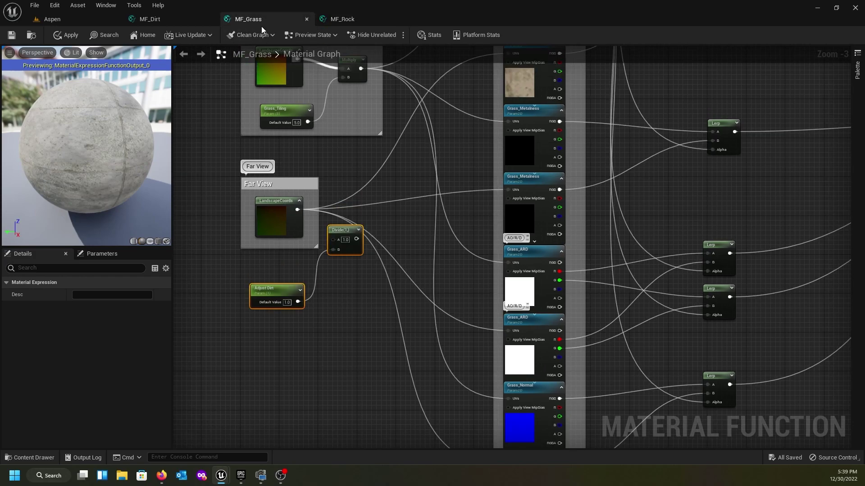
scroll(386, 202, "down", 1)
right_click_drag(411, 183, 390, 276)
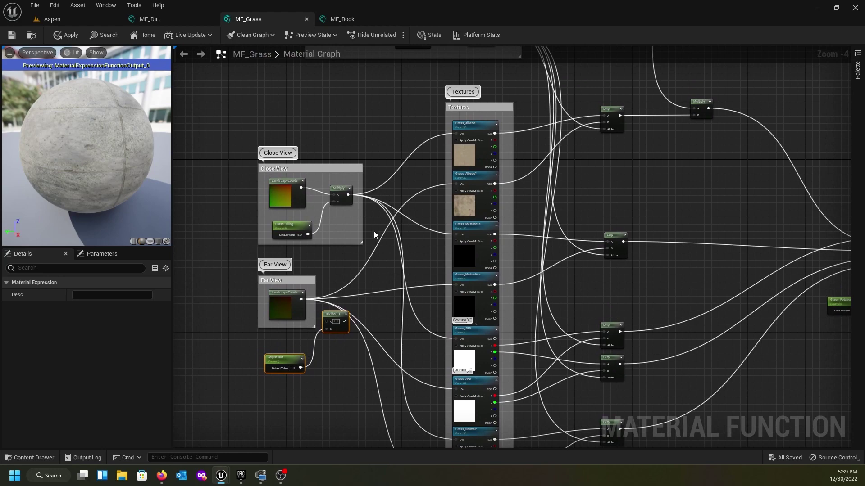
right_click_drag(381, 309, 390, 252)
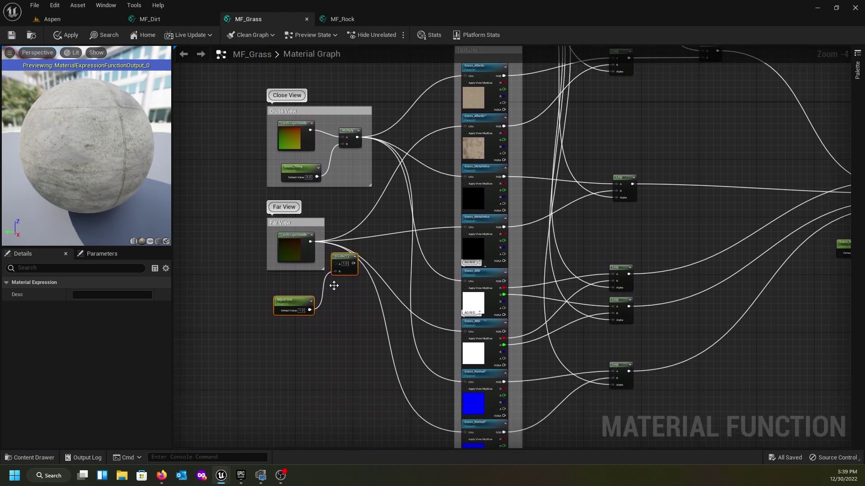
left_click_drag(305, 304, 309, 286)
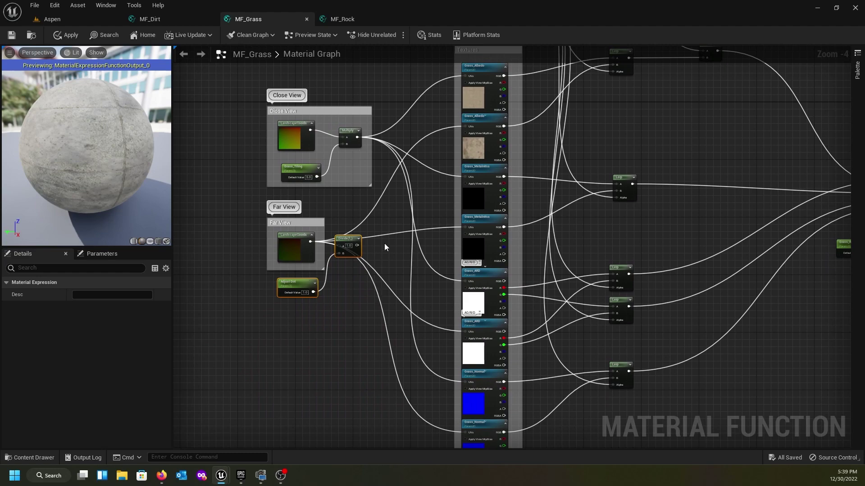
Set the Sampler Source of the three T_MacroVariation nodes in MF_Grass's Texture Variation group to Shared: Wrap
right_click_drag(418, 185, 370, 397)
right_click_drag(280, 222, 305, 346)
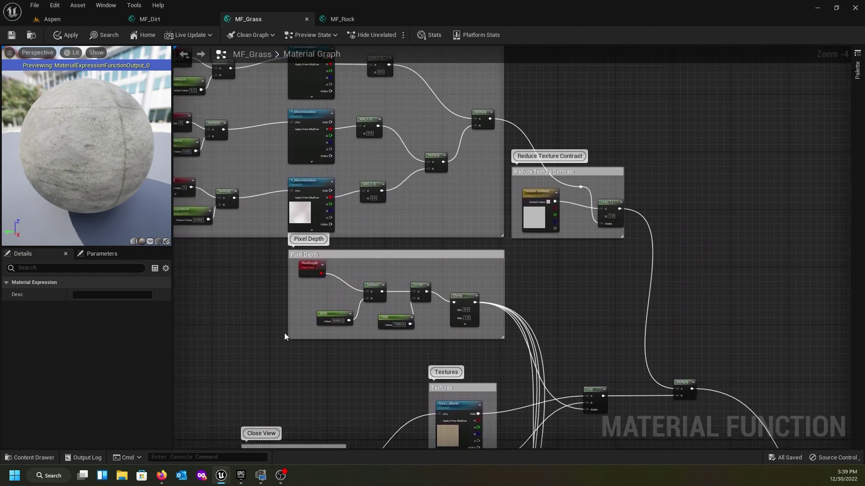
right_click_drag(279, 64, 295, 168)
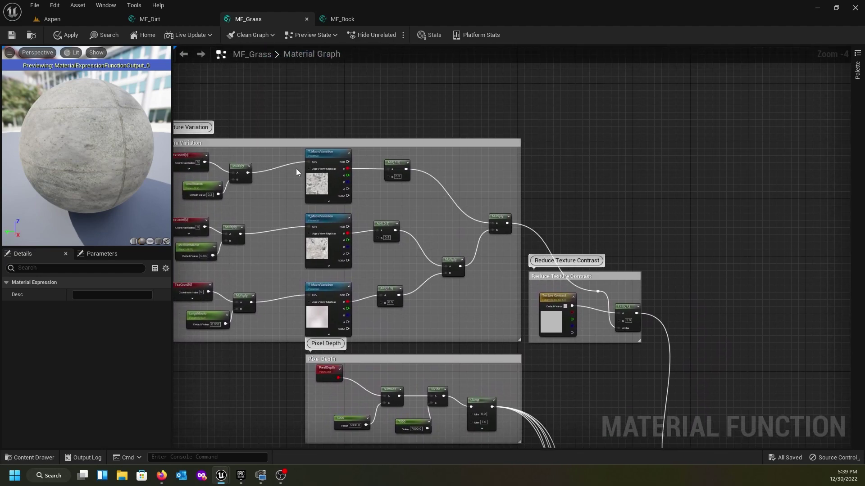
left_click(328, 154)
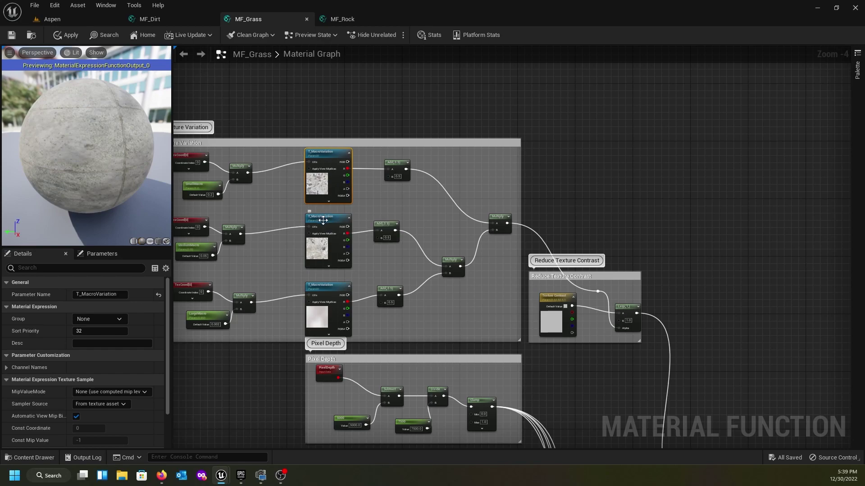
left_click(325, 218, "shift")
left_click(333, 289, "shift")
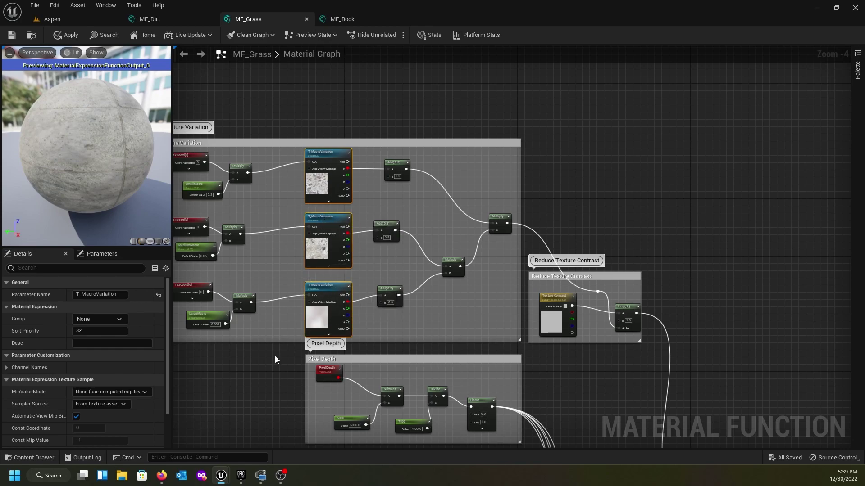
left_click(122, 406)
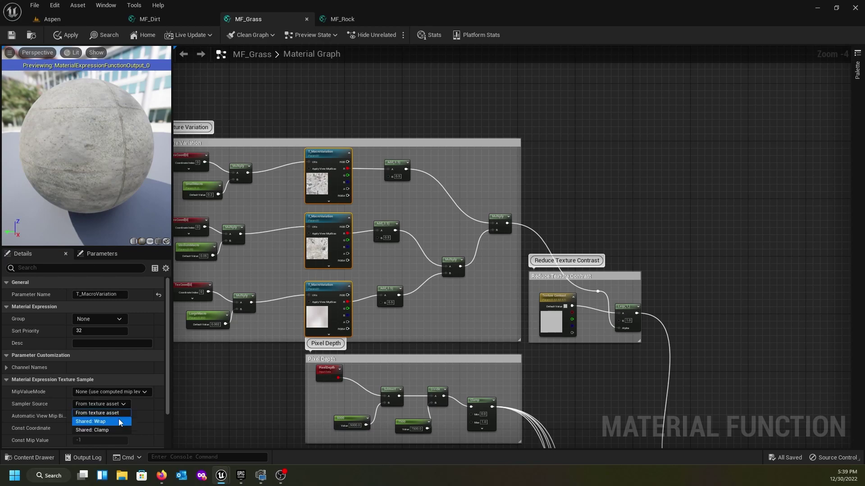
left_click(118, 423)
Set the Sampler Source of all eight grass texture nodes (Albedo, Metalness, ARD, Normal) in the Textures group to Shared: Wrap
right_click_drag(256, 394, 251, 197)
right_click_drag(390, 310, 302, 163)
left_click(381, 170)
left_click(385, 222, "ctrl")
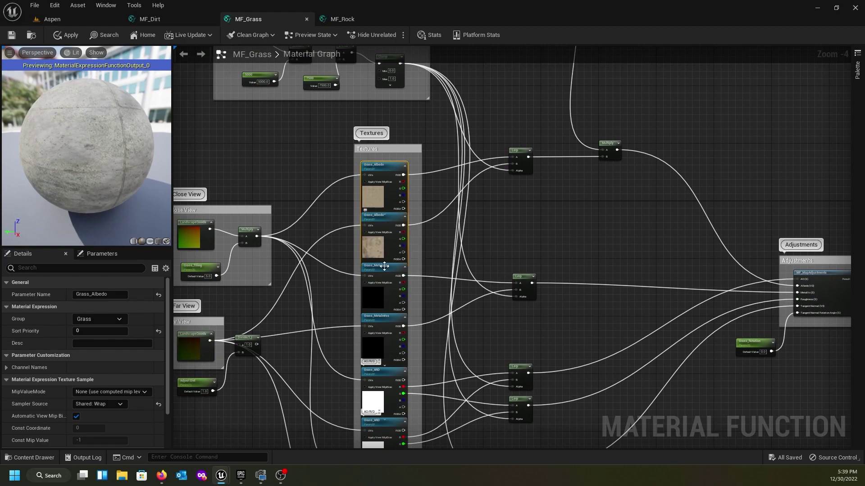
left_click(384, 275, "ctrl")
left_click(388, 325, "ctrl")
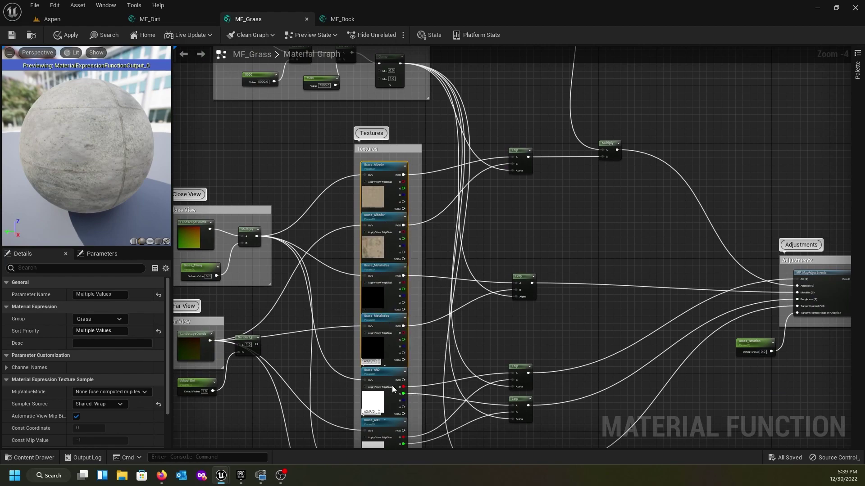
left_click(389, 381, "ctrl")
left_click(393, 428, "ctrl")
right_click_drag(317, 392, 278, 142)
left_click(352, 228, "ctrl")
left_click(354, 283, "ctrl")
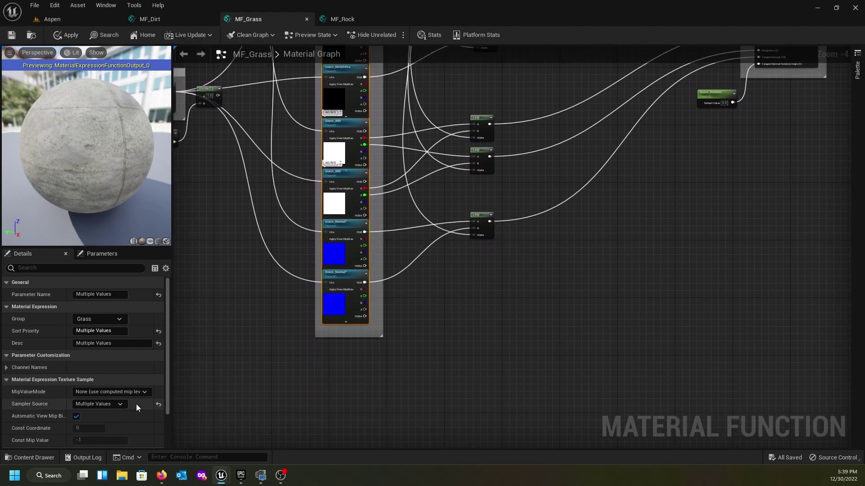
left_click(113, 404)
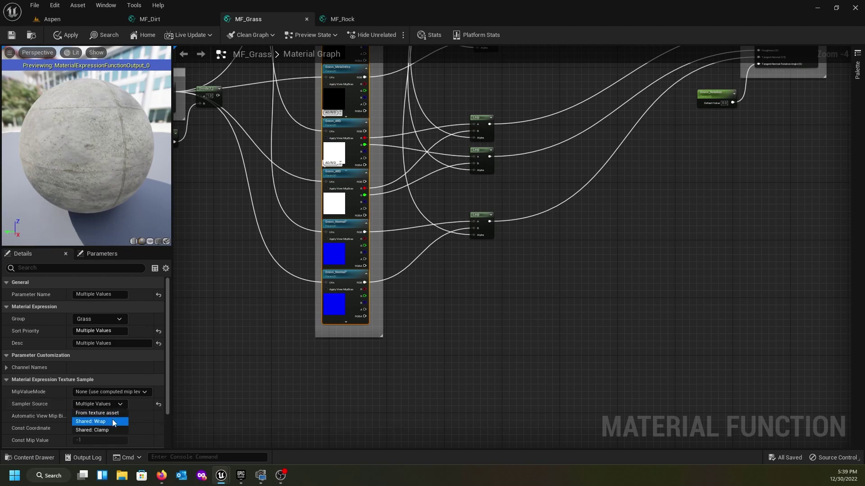
left_click(113, 420)
Rename the Adjust Dirt parameter below the Far View group in MF_Grass to Adjust Grass
scroll(210, 347, "down", 2)
scroll(210, 347, "up", 4)
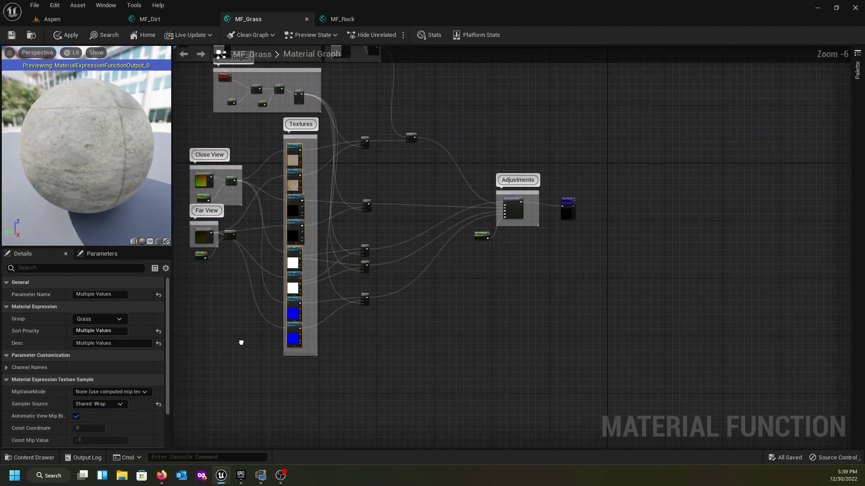
right_click_drag(312, 319, 364, 369)
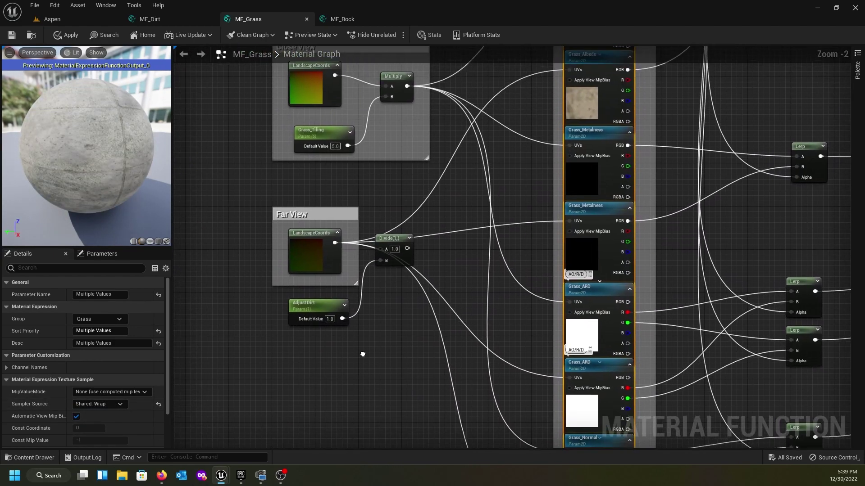
left_click(318, 305)
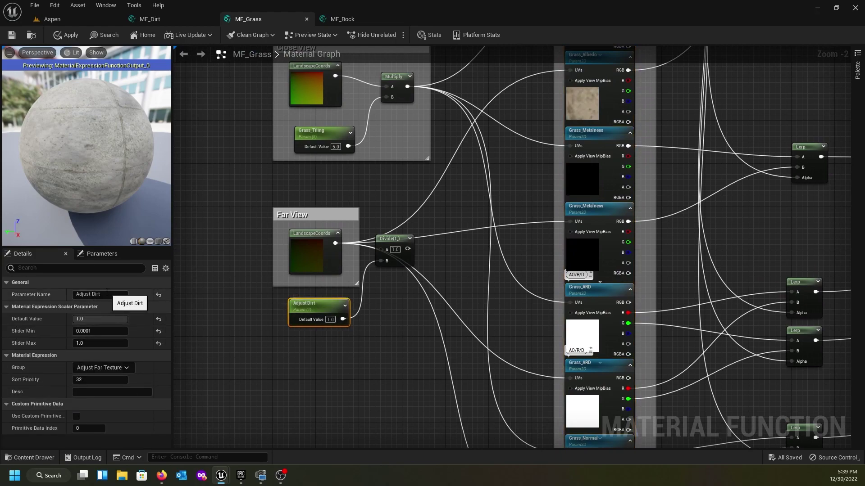
left_click(107, 293)
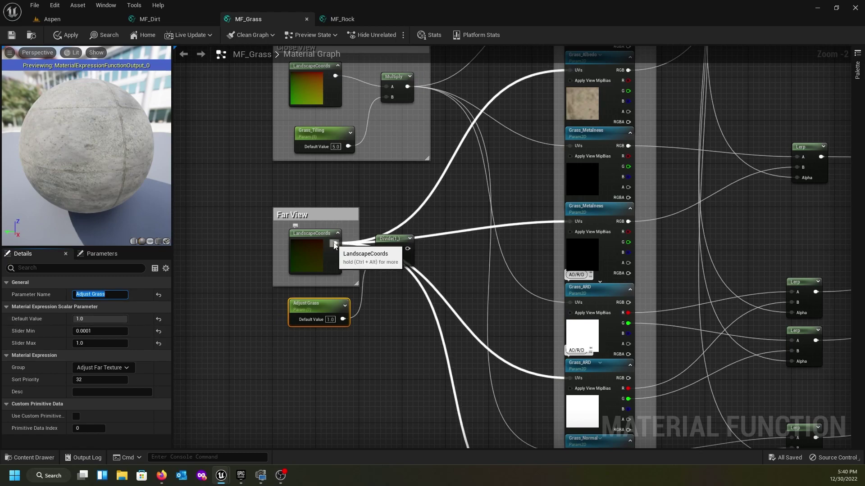
Route the Far View LandscapeCoords through Divide's A input, with Divide's output feeding the far-view grass textures, and save MF_Grass
left_click_drag(336, 244, 407, 248, "ctrl")
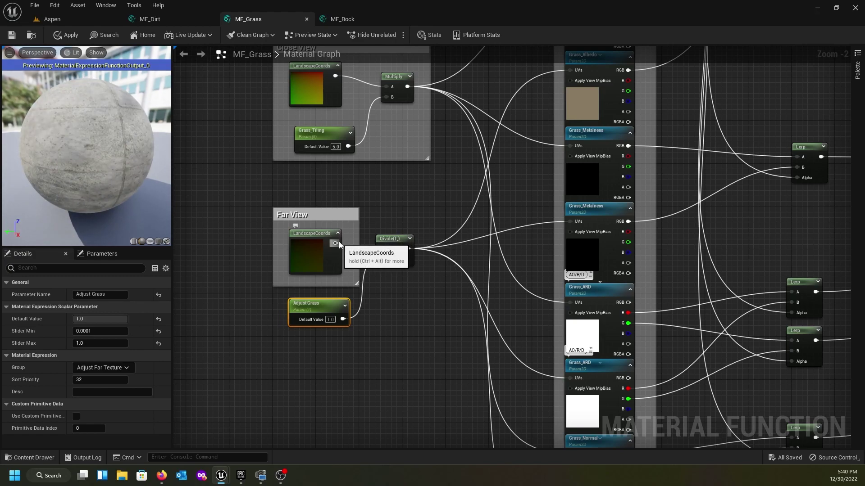
left_click_drag(335, 243, 380, 241)
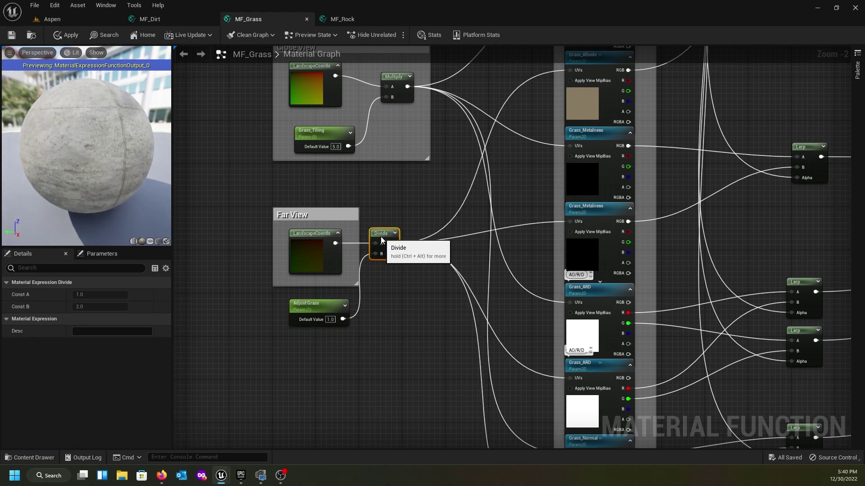
left_click(19, 40)
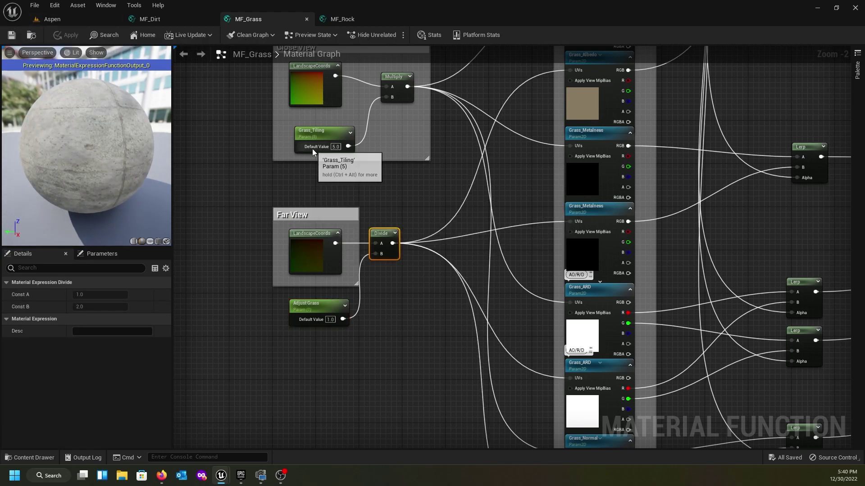
scroll(405, 198, "down", 2)
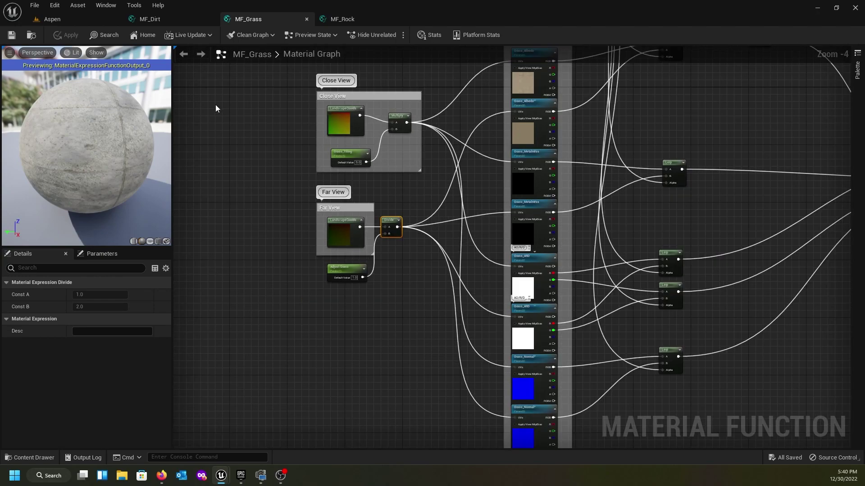
In MF_Rock, set the Sampler Source of the three T_MacroVariation nodes in the Texture Variation group to Shared: Wrap
left_click(333, 19)
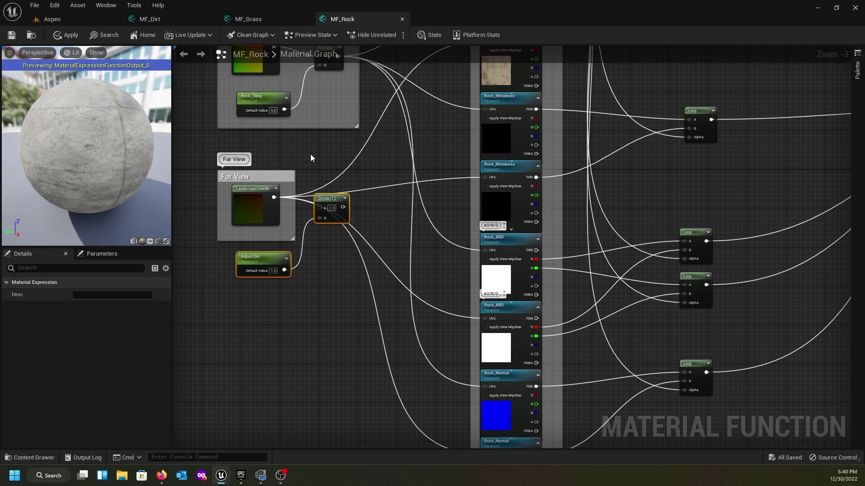
scroll(310, 154, "down", 3)
right_click_drag(344, 77, 371, 320)
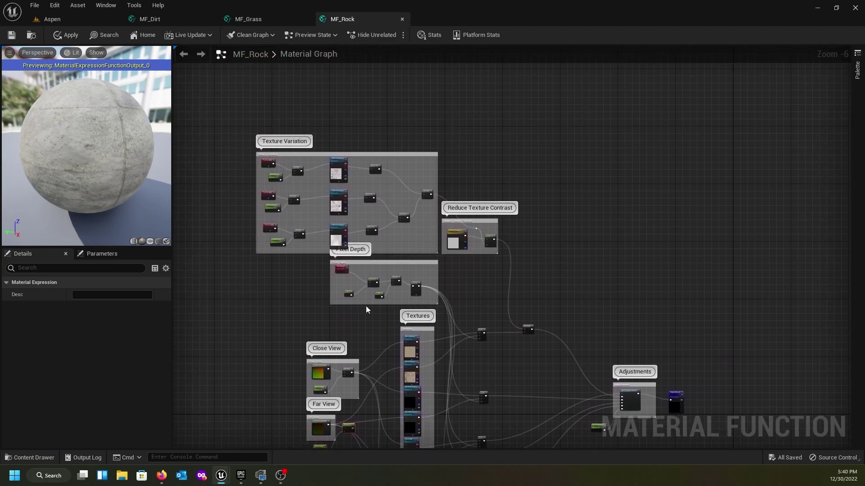
left_click(338, 163)
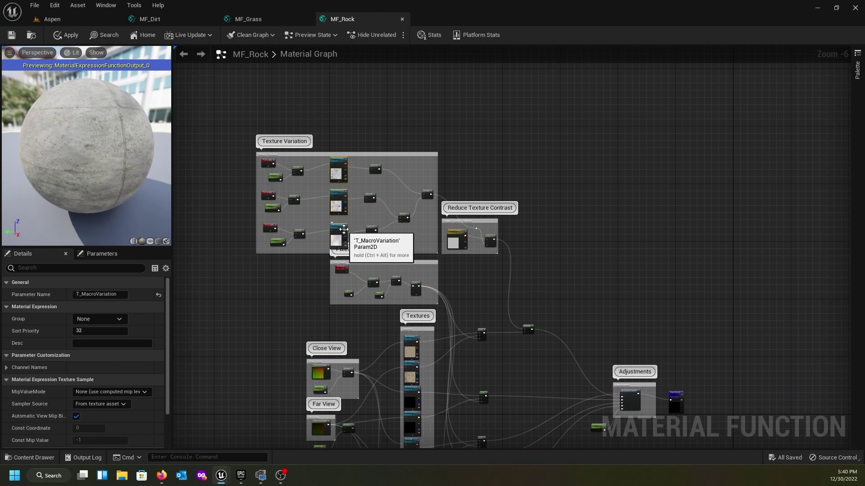
left_click(123, 405)
left_click(120, 422)
Set the Sampler Source of all eight rock texture nodes (Albedo, Metalness, ARD, Normal) in the Textures group to Shared: Wrap
right_click_drag(280, 334, 232, 131)
left_click(360, 140)
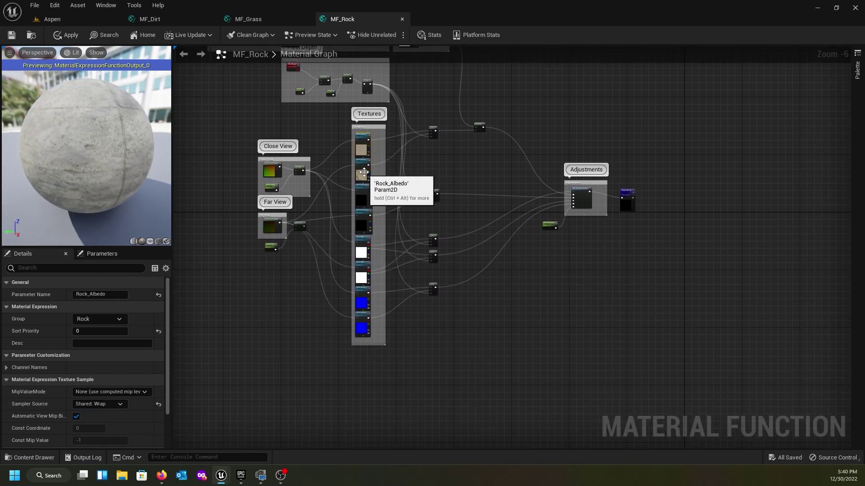
left_click(363, 163, "shift")
left_click(364, 191, "shift")
left_click(365, 227, "shift")
left_click(365, 253, "shift")
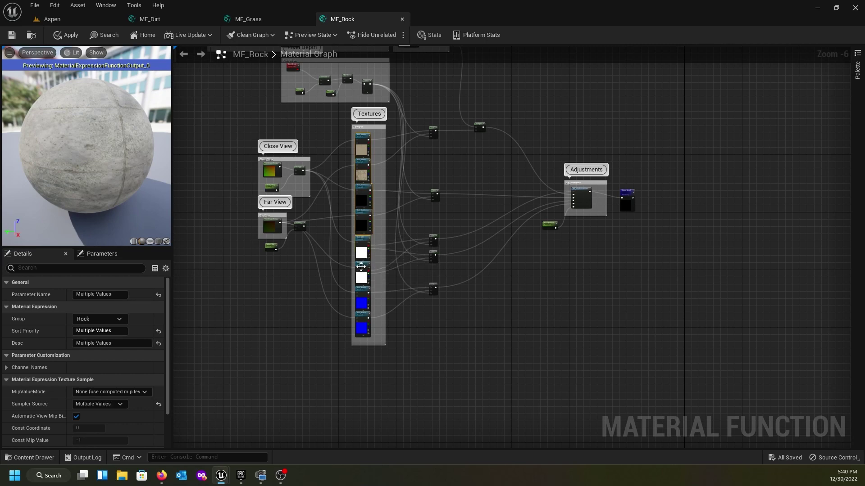
left_click(363, 275, "shift")
left_click(363, 297, "shift")
left_click(364, 327, "shift")
scroll(377, 324, "up", 1)
scroll(377, 324, "up", 1)
scroll(378, 324, "down", 1)
left_click(112, 404)
left_click(108, 419)
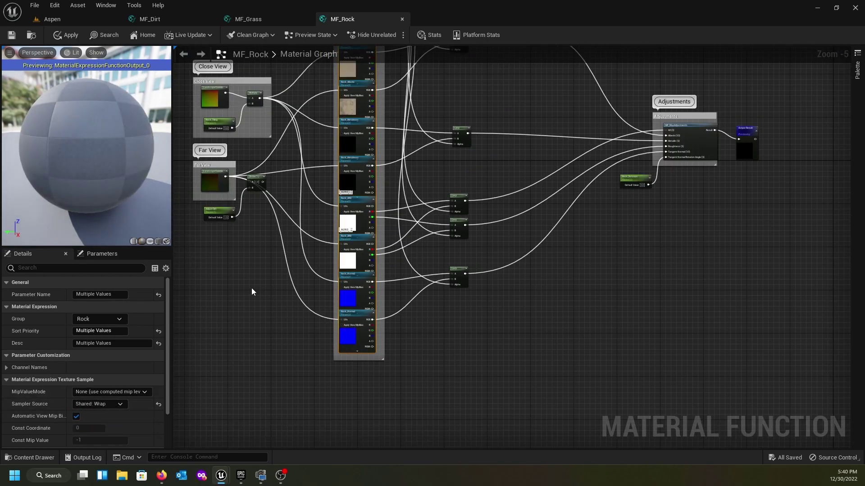
Move the Far View LandscapeCoords connections in MF_Rock to the Divide output and connect LandscapeCoords to Divide's A input
scroll(270, 324, "up", 3)
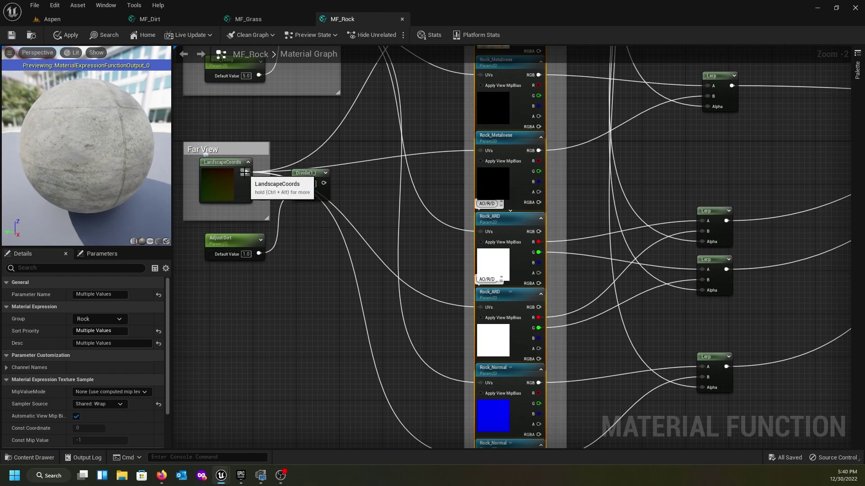
left_click_drag(246, 172, 323, 183, "ctrl")
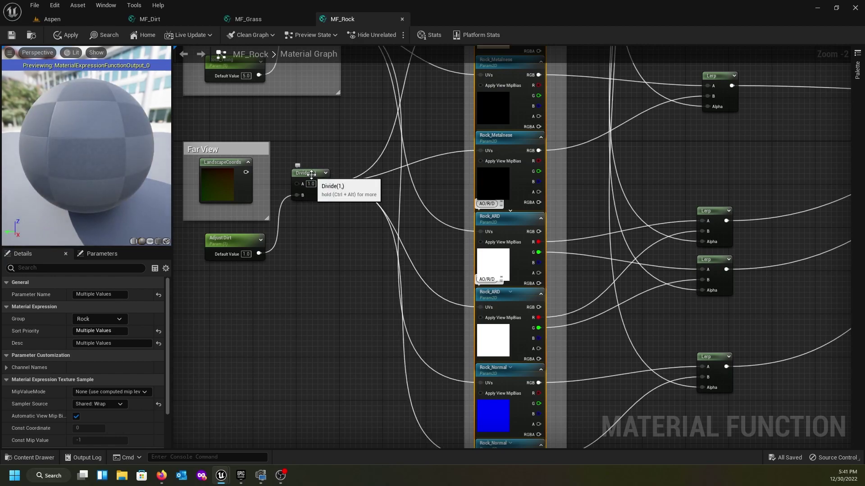
left_click_drag(245, 172, 301, 183)
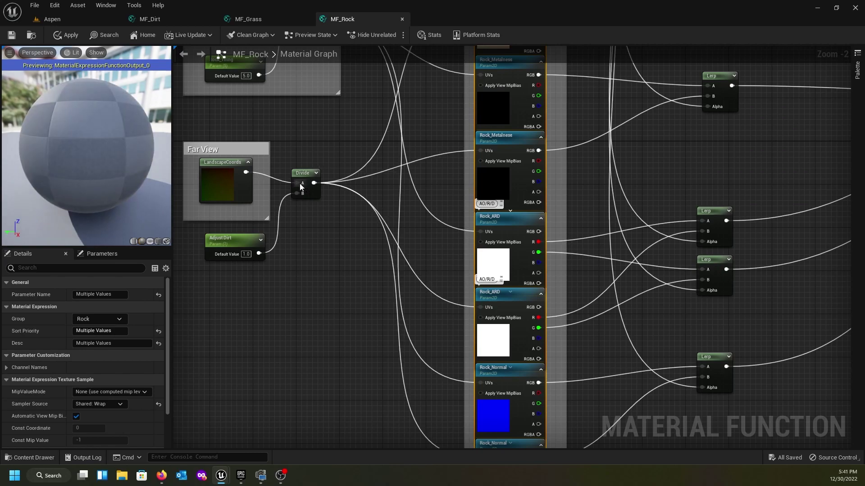
Rename the Adjust Dirt parameter in MF_Rock to Adjust Rock and apply the changes to the material function
left_click(238, 247)
left_click(107, 295)
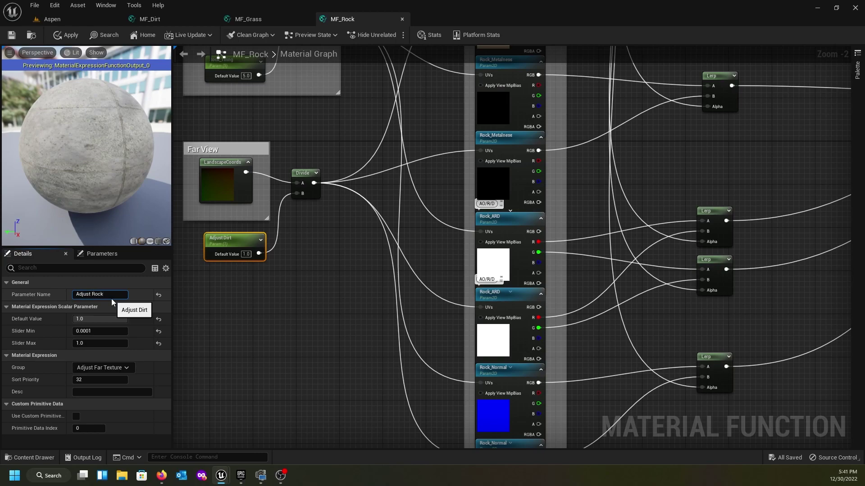
key("Return")
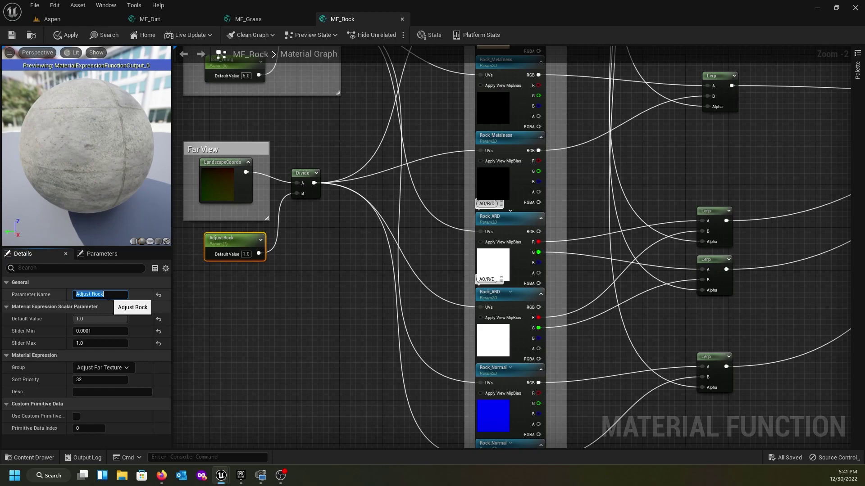
left_click(68, 35)
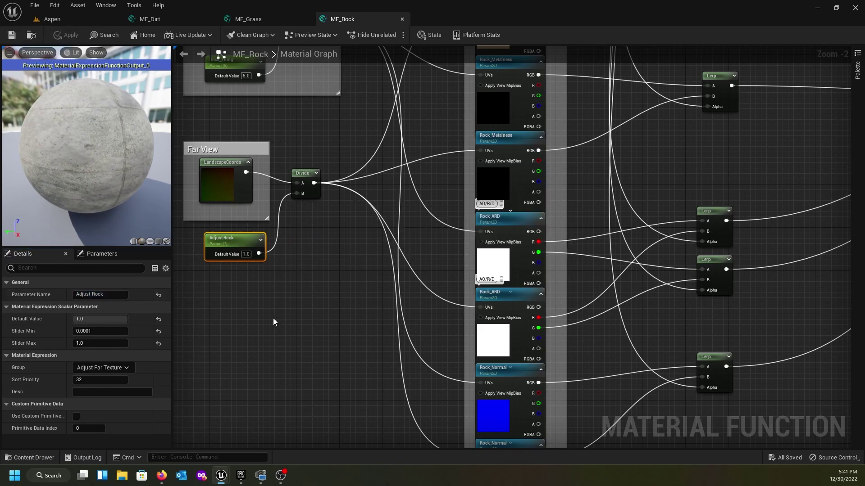
scroll(347, 345, "down", 2)
scroll(345, 344, "down", 1)
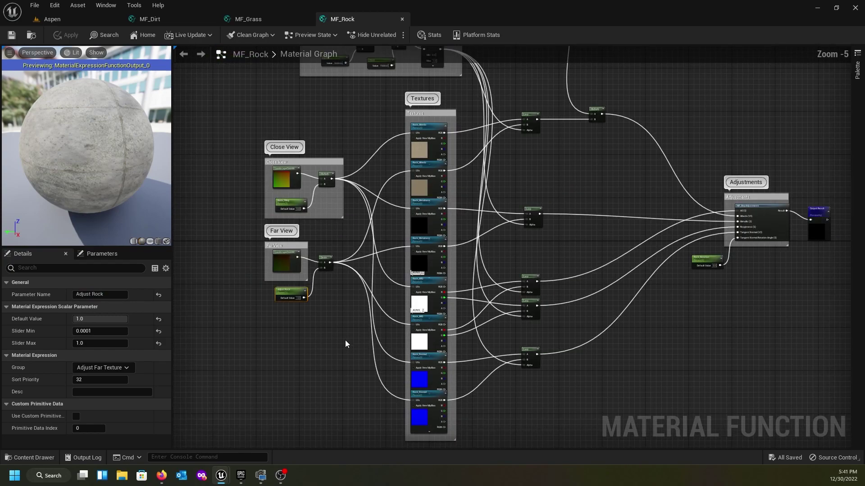
right_click_drag(580, 264, 526, 297)
scroll(525, 296, "down", 1)
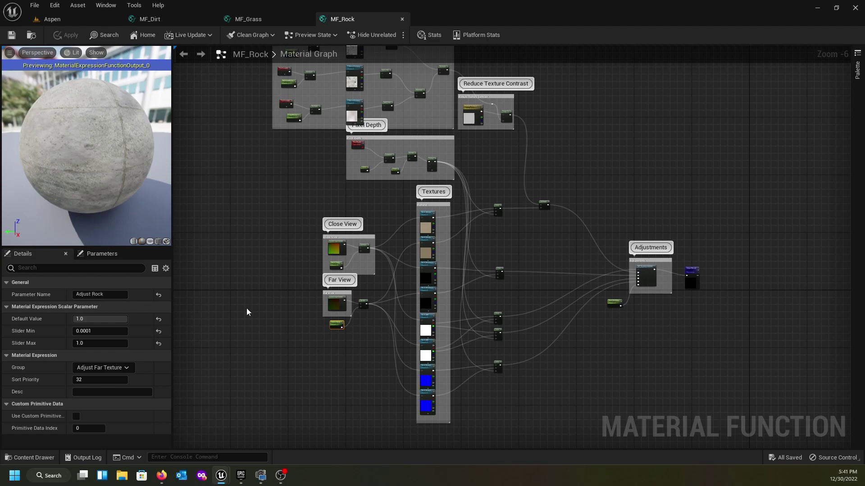
Duplicate the MF_Rock material function in the Material_Functions folder as MF_Snow and open the copy
left_click(31, 457)
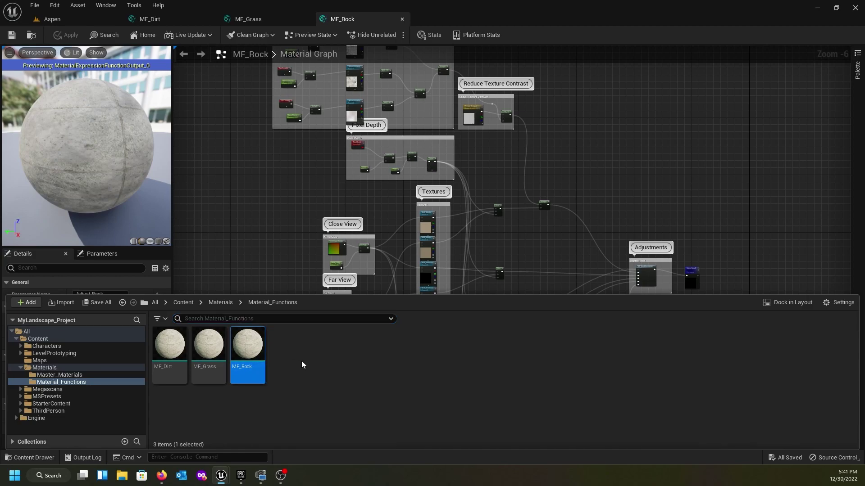
key("ctrl+d")
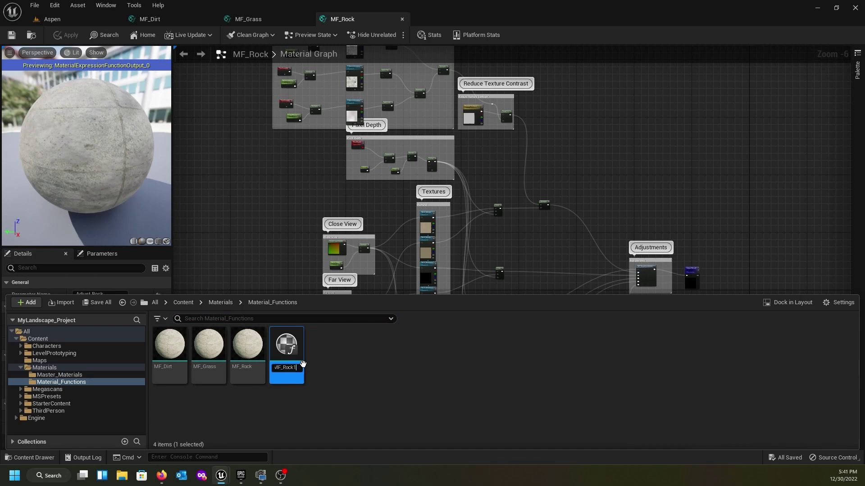
key("BackSpace")
key("BackSpace")
key("Return")
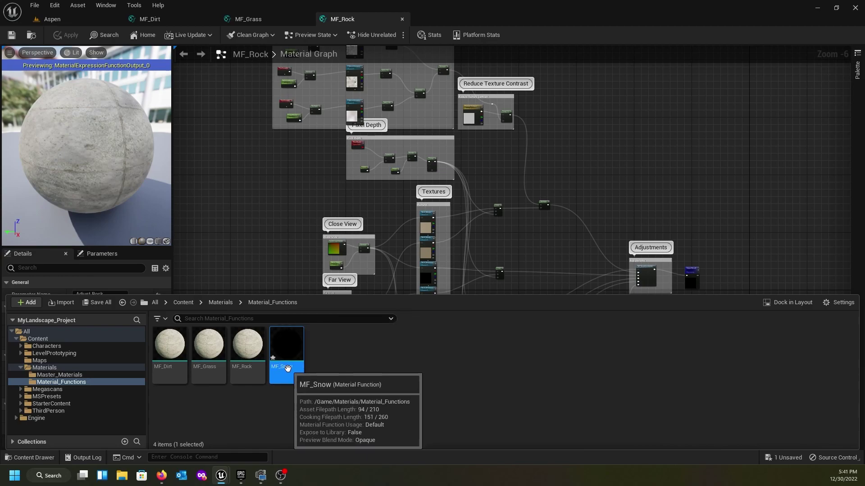
double_click(289, 373)
Rename the Rock_Rotation parameter feeding MF_MapAdjustments in MF_Snow to Snow_Rotation
scroll(294, 358, "down", 4)
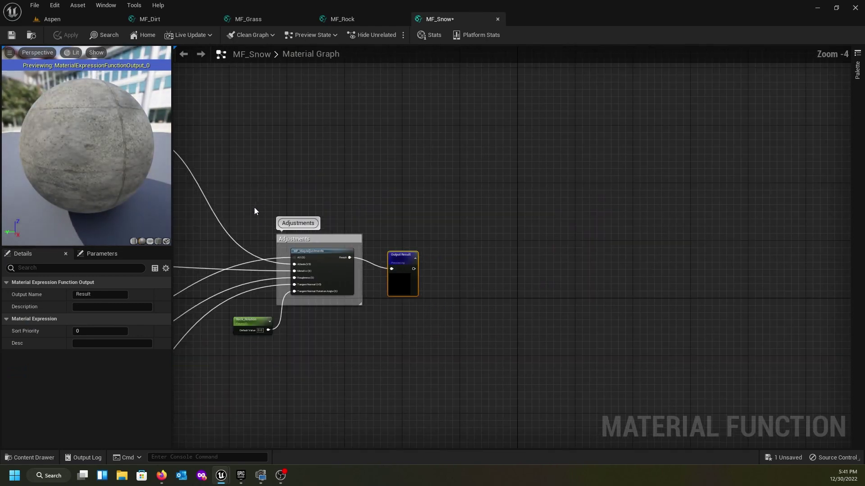
right_click_drag(240, 167, 544, 178)
right_click_drag(427, 295, 321, 206)
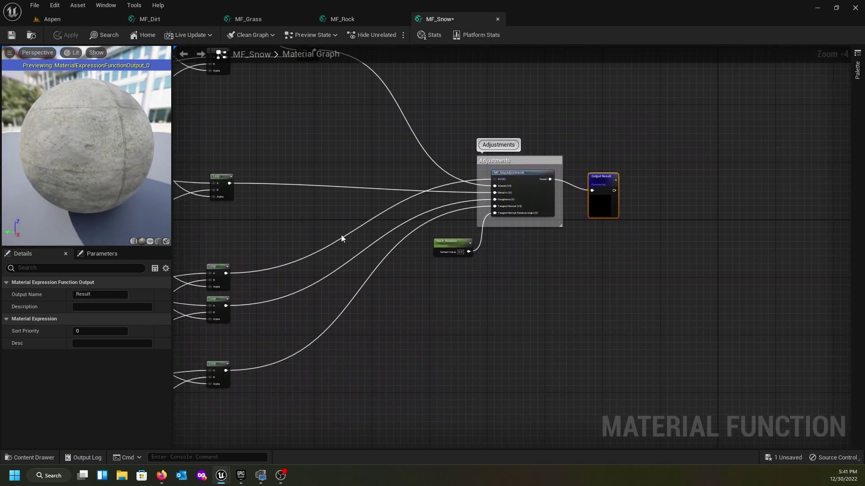
scroll(417, 314, "up", 3)
right_click_drag(462, 208, 399, 292)
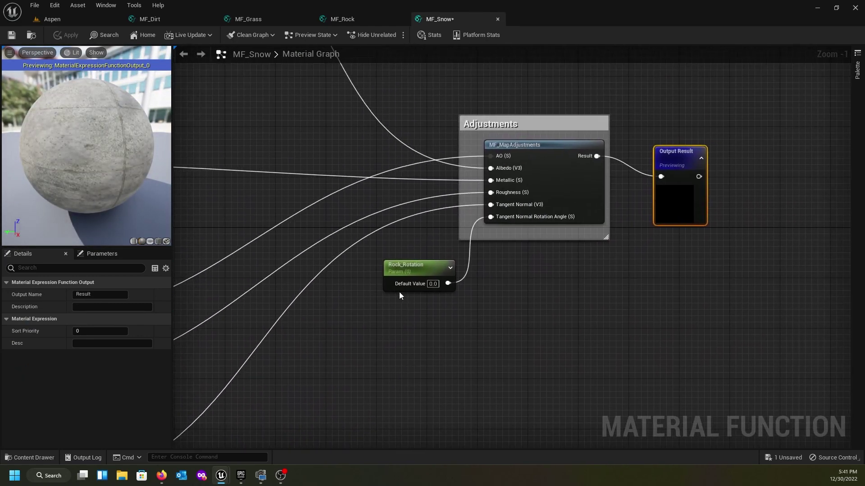
left_click(408, 265)
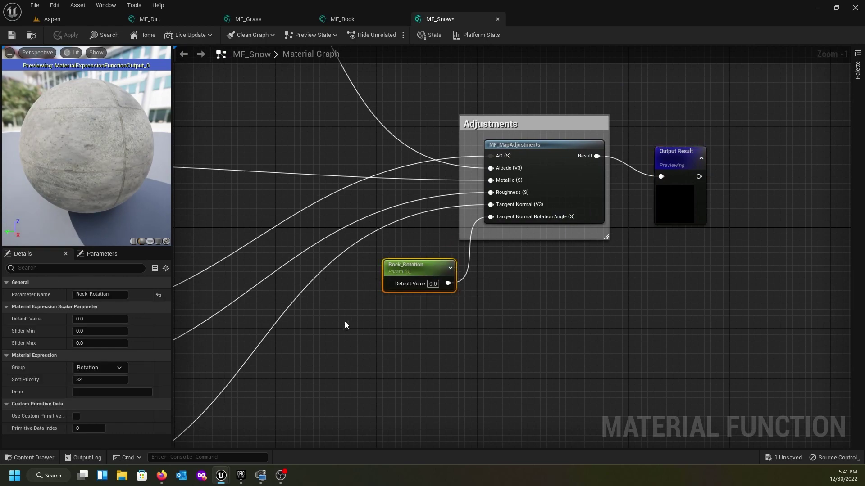
left_click(89, 295)
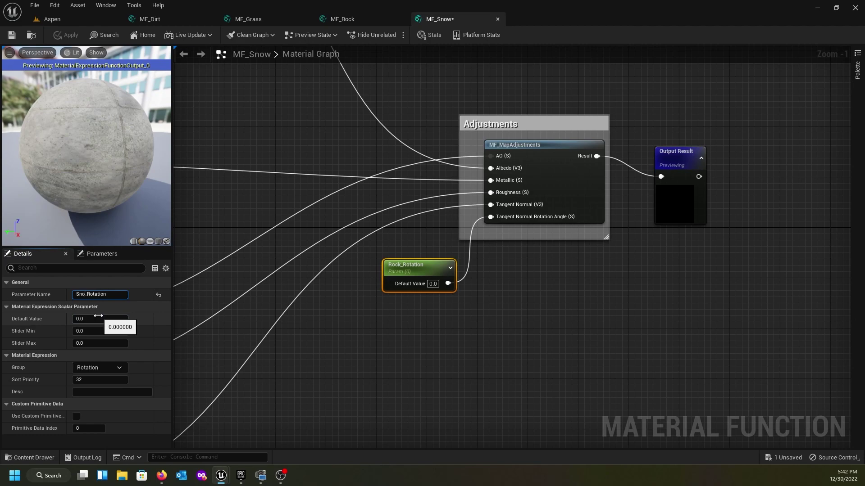
key("Return")
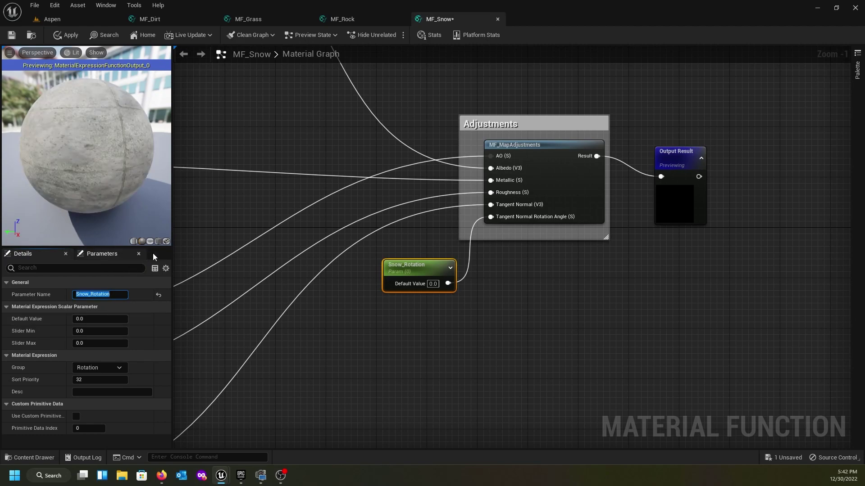
Rename the Rock_Tiling parameter in the Close View group to Snow_Tiling
scroll(230, 218, "down", 2)
right_click_drag(229, 218, 640, 218)
right_click_drag(209, 206, 284, 393)
right_click_drag(262, 189, 307, 118)
right_click_drag(304, 148, 426, 127)
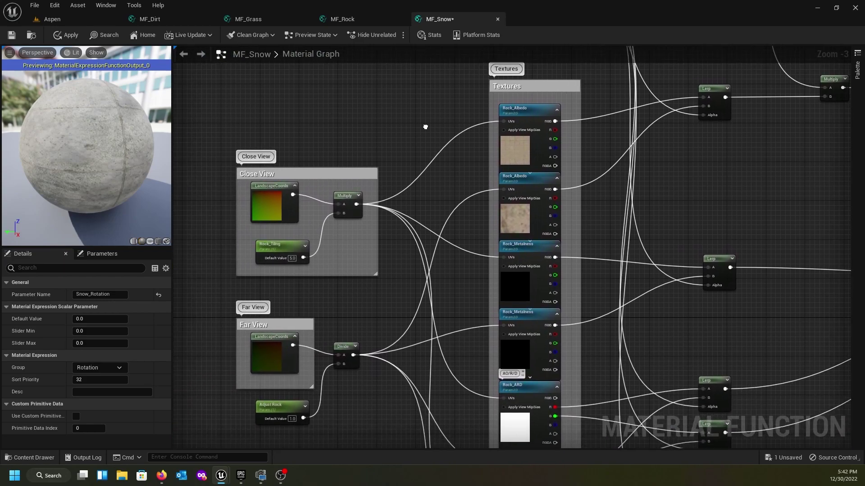
left_click(272, 247)
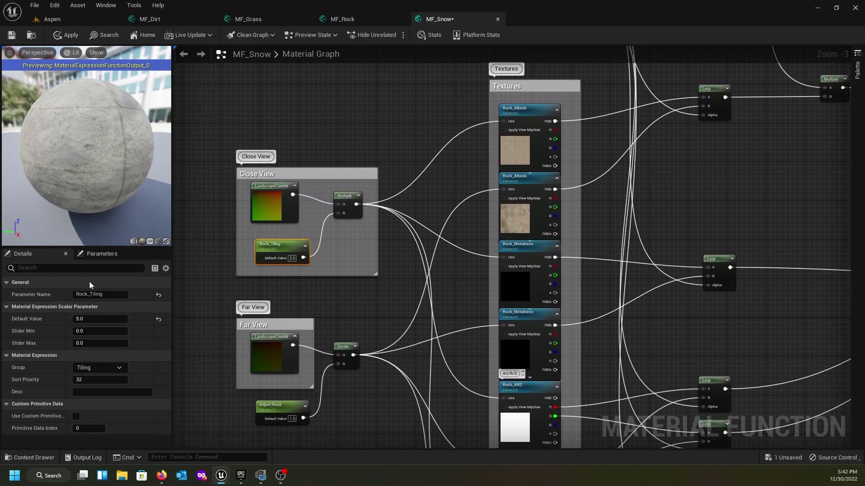
left_click(89, 294)
left_click(89, 294)
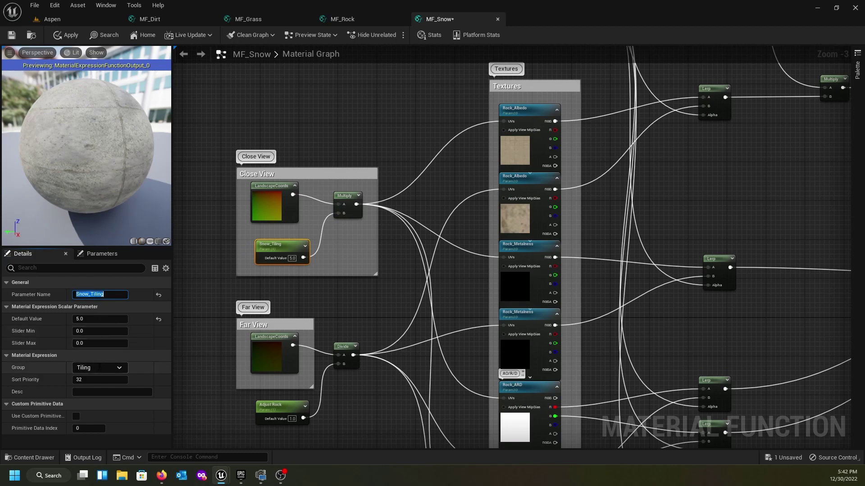
Rename the Adjust Rock parameter beneath the Far View group to Adjust Snow
left_click(288, 406)
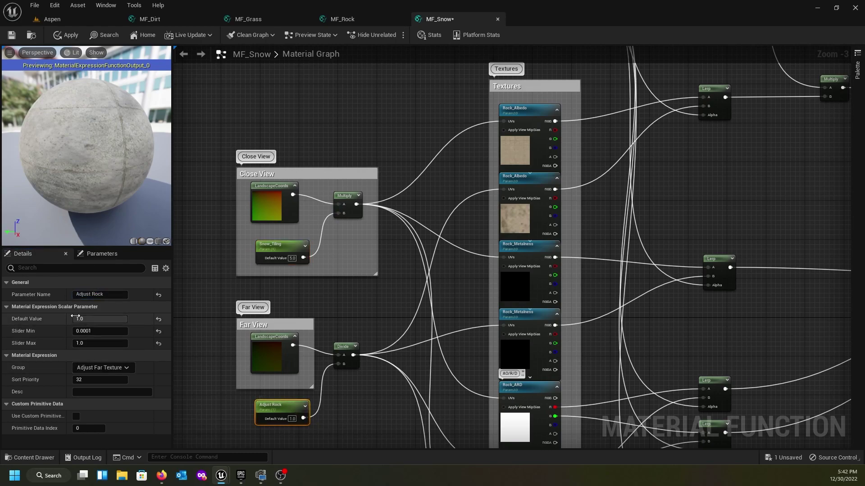
double_click(108, 294)
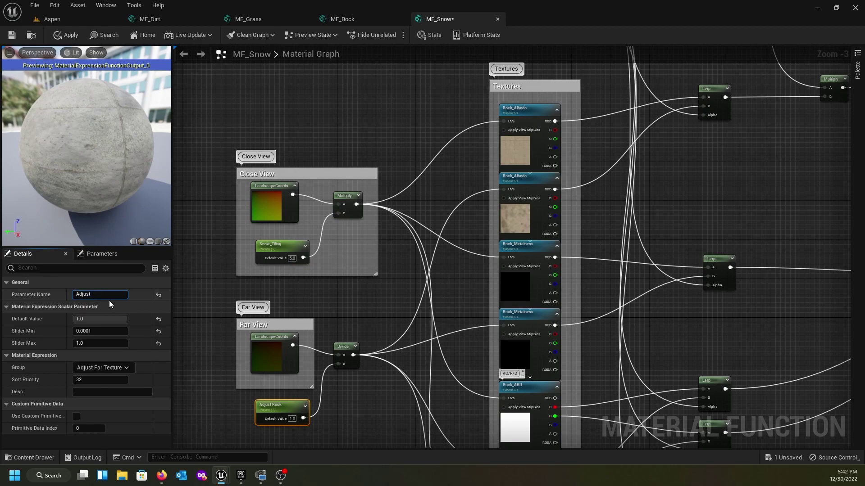
type("Snow")
key("Return")
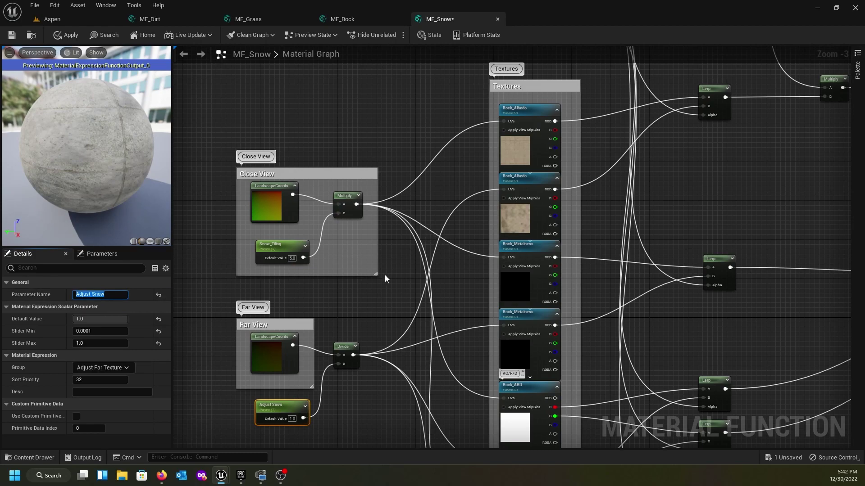
Rename the first Rock_Albedo texture node in the Textures group to Snow_Albedo and assign it to a new parameter group named Snow
right_click_drag(384, 276, 290, 308)
left_click(420, 141)
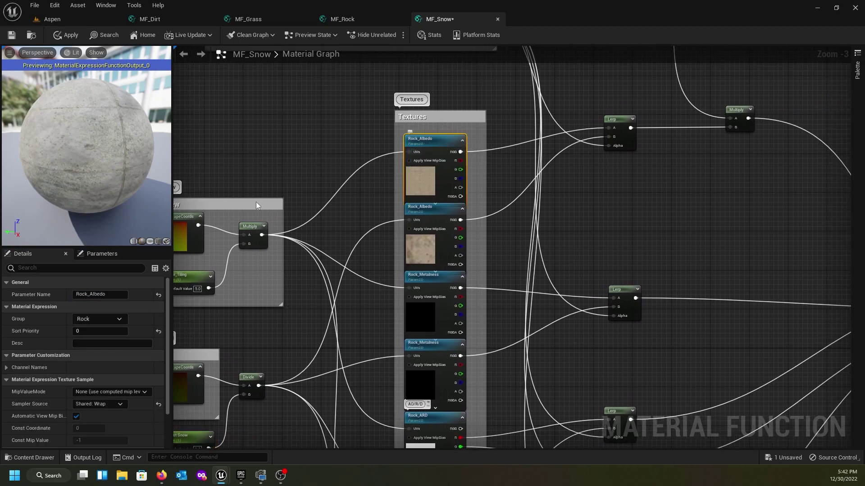
left_click_drag(88, 295, 74, 296)
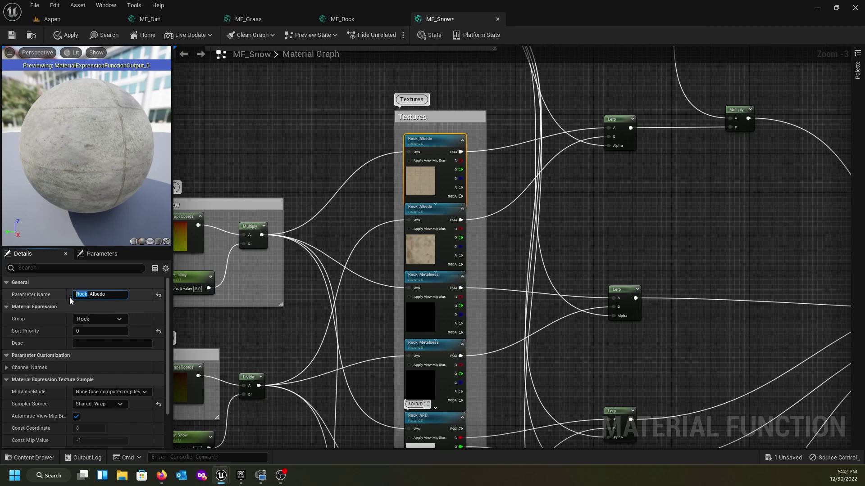
type("Snow")
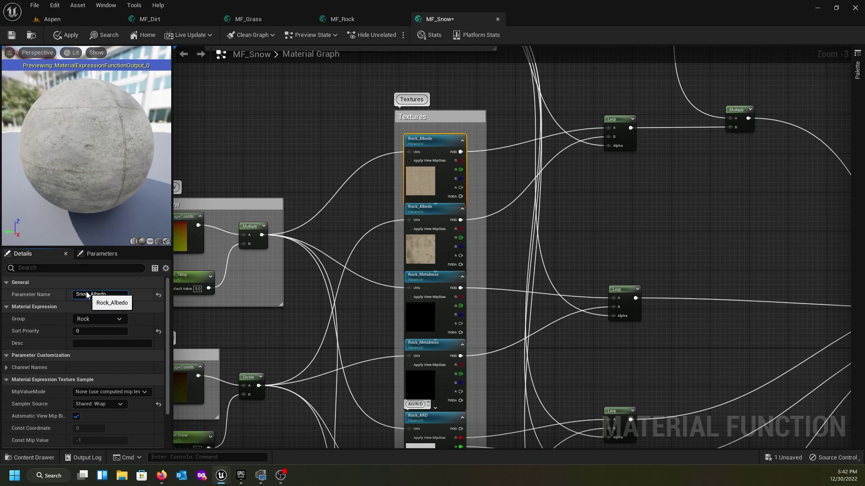
left_click_drag(89, 295, 75, 296)
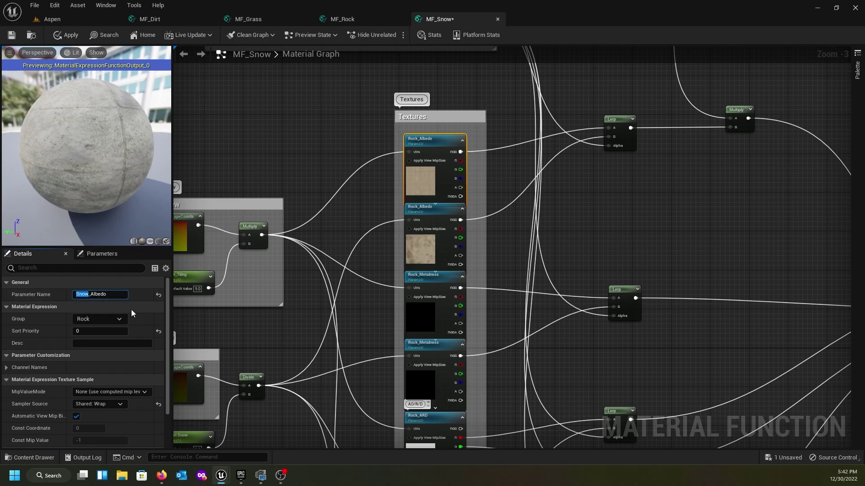
left_click(131, 306)
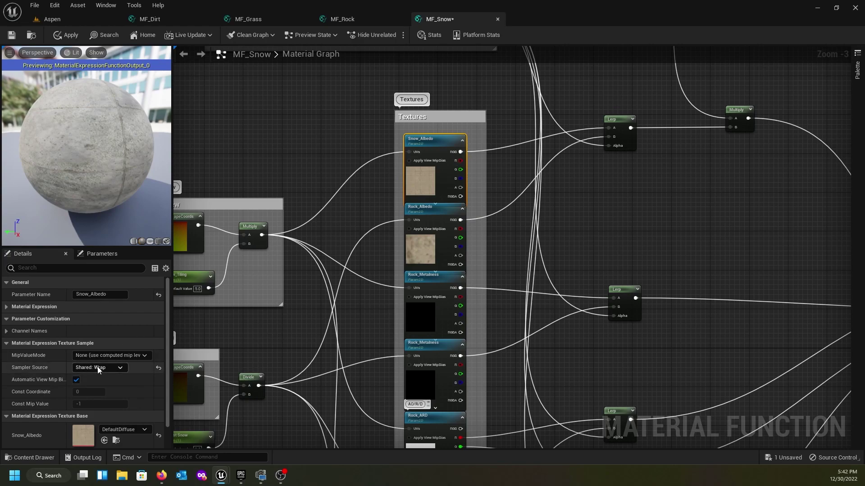
left_click(7, 307)
left_click(90, 319)
left_click_drag(89, 319, 64, 318)
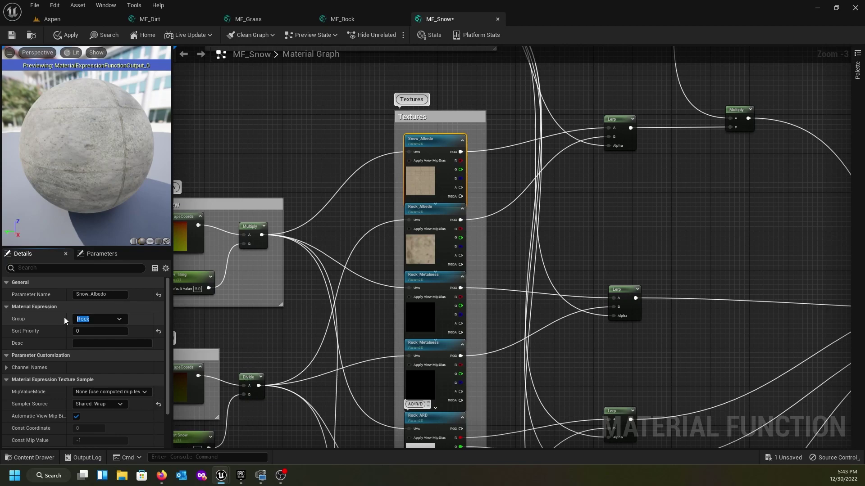
type("Snow")
key("Return")
Rename the second Rock_Albedo texture node to Snow_Albedo and set its parameter group to Snow
left_click(442, 207)
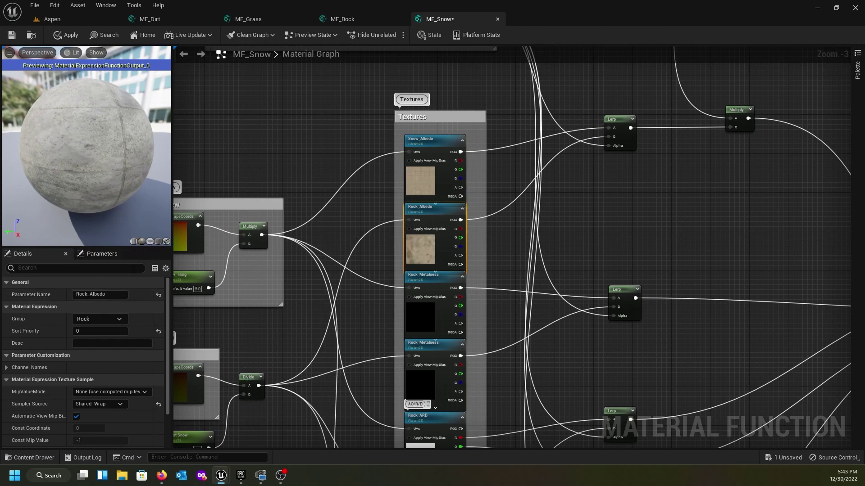
left_click_drag(88, 295, 68, 297)
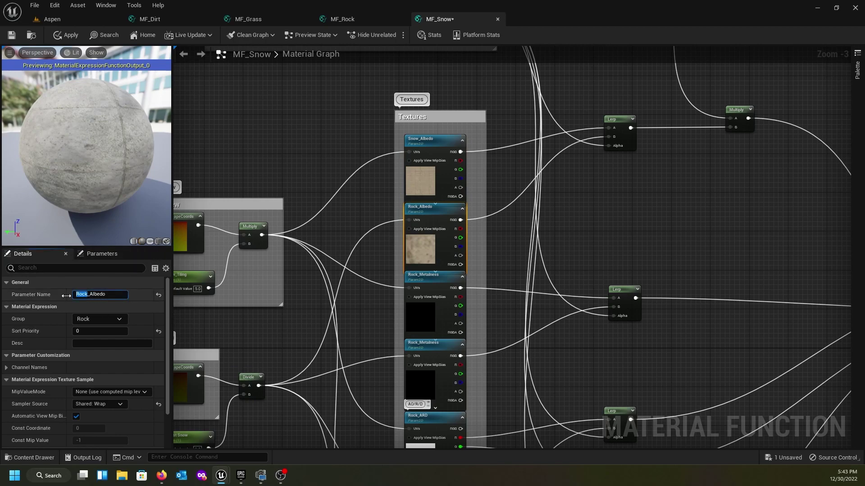
type("Snow")
key("Return")
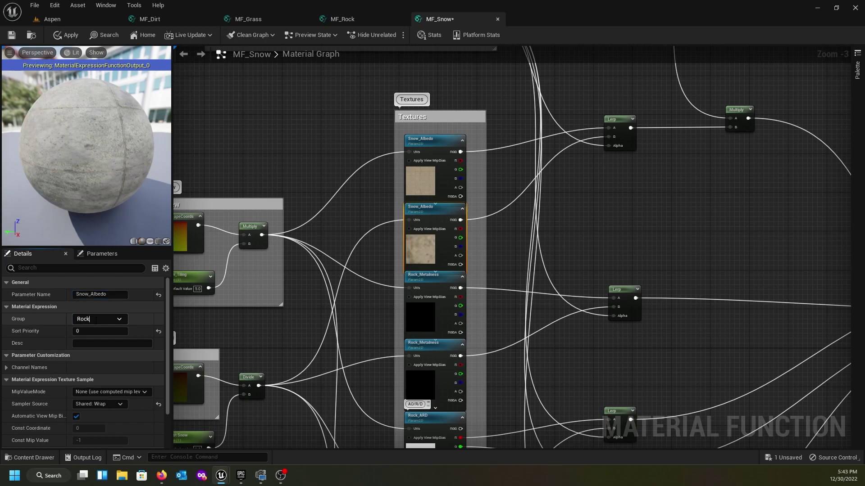
left_click(121, 321)
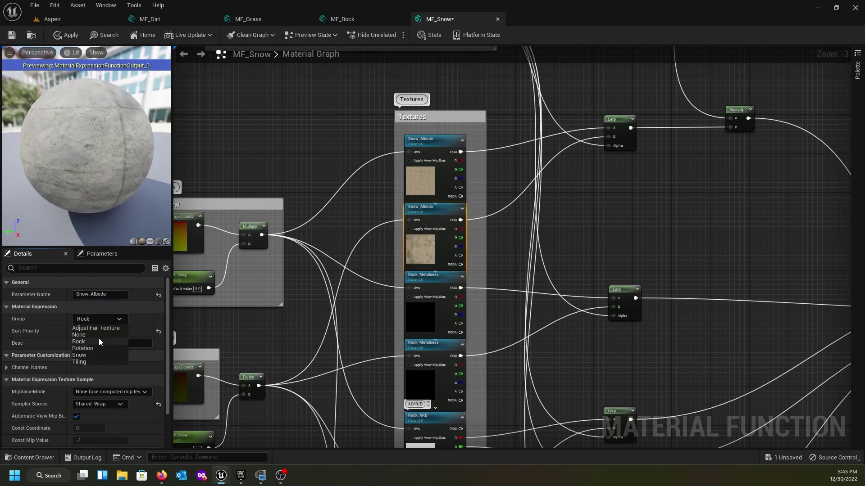
left_click(80, 356)
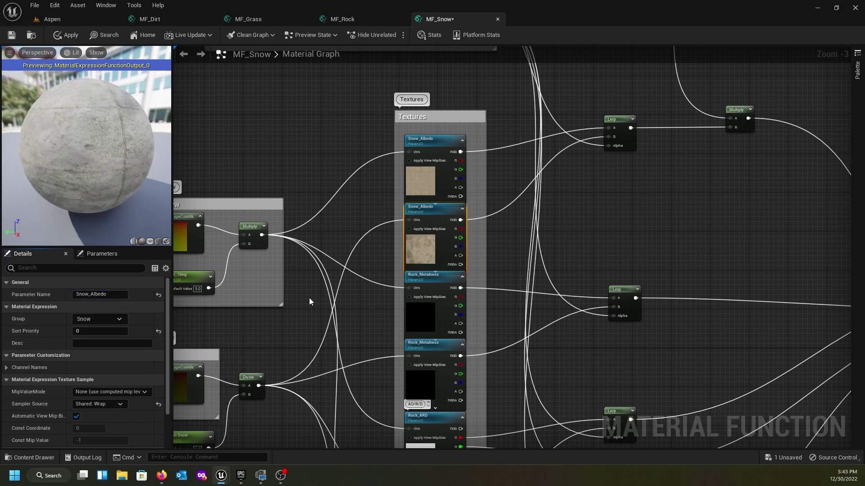
Rename the first Rock_Metalness texture node to Snow_Metalness and set its parameter group to Snow
left_click(420, 288)
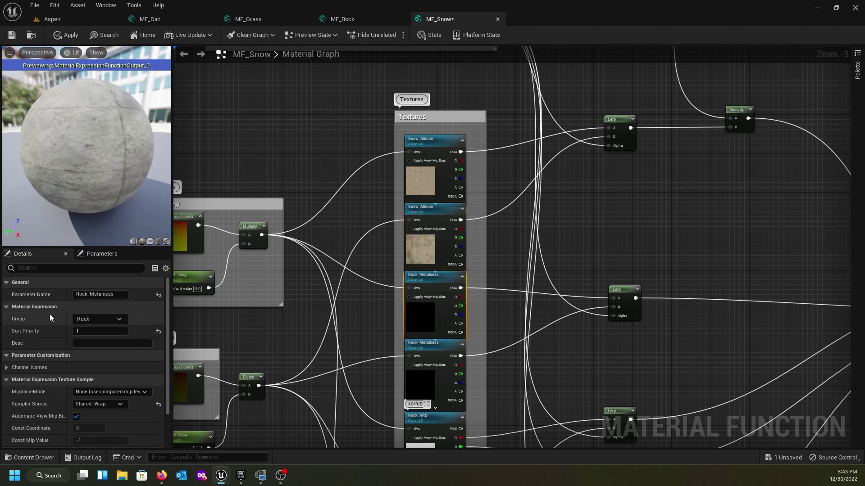
double_click(74, 296)
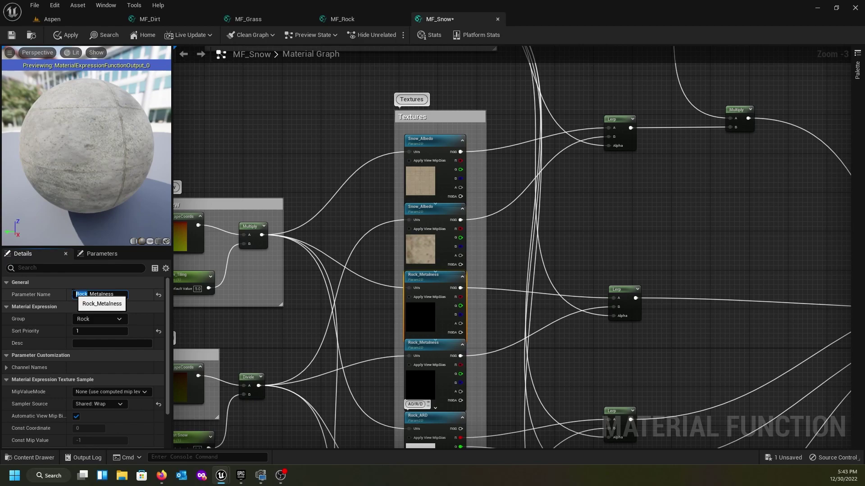
type("Snow")
key("Return")
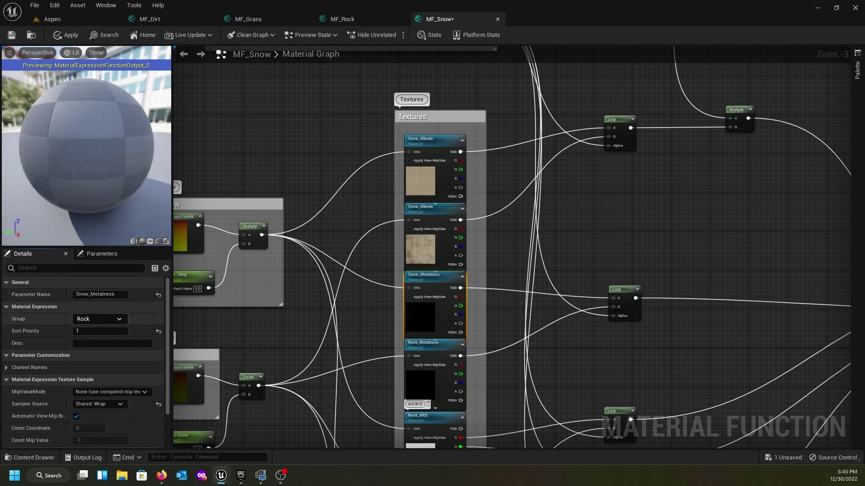
left_click(119, 320)
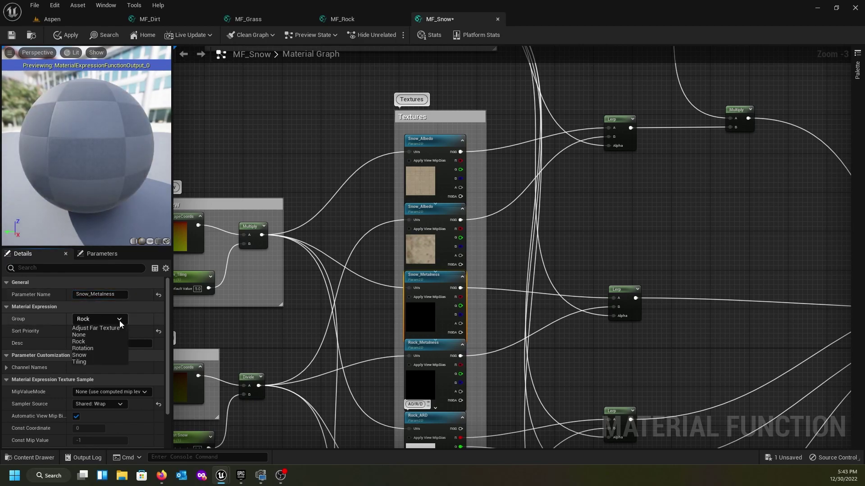
left_click(91, 354)
Review the MF_Snow graph from the Textures group through the Lerp nodes to the Pixel Depth and Texture Variation groups
right_click_drag(298, 316, 281, 173)
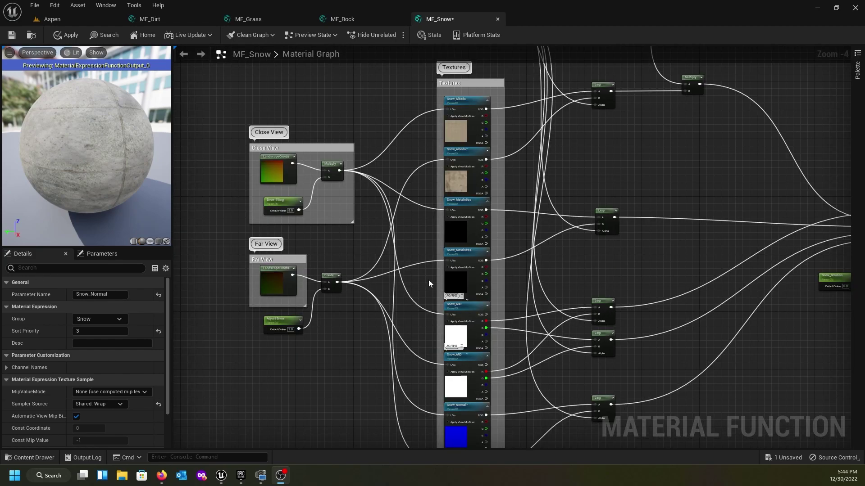
right_click_drag(380, 358, 246, 248)
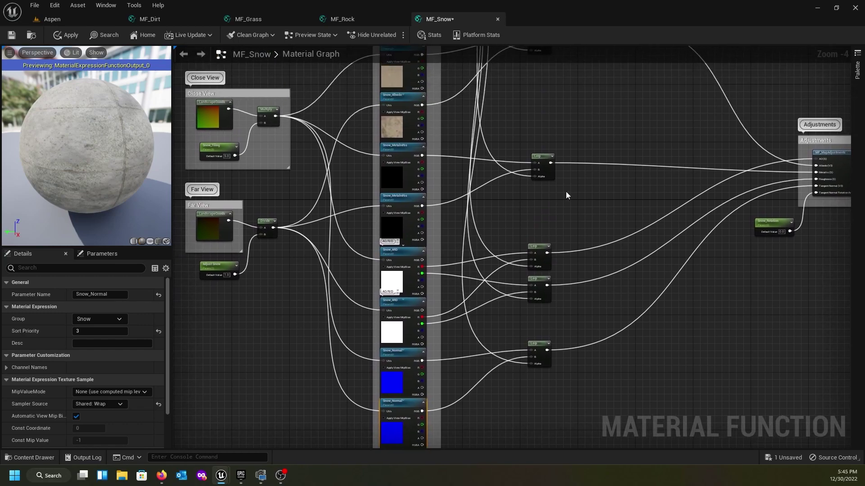
right_click_drag(566, 191, 508, 332)
right_click_drag(522, 246, 486, 351)
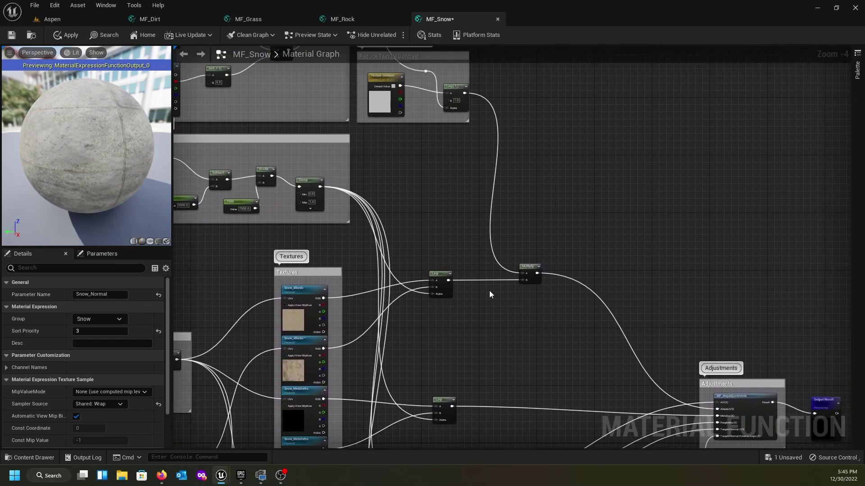
right_click_drag(440, 214, 502, 314)
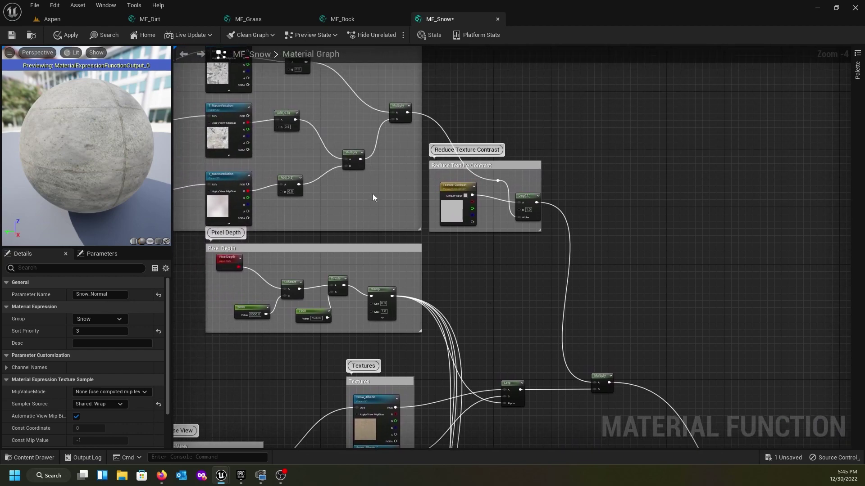
right_click_drag(443, 245, 581, 307)
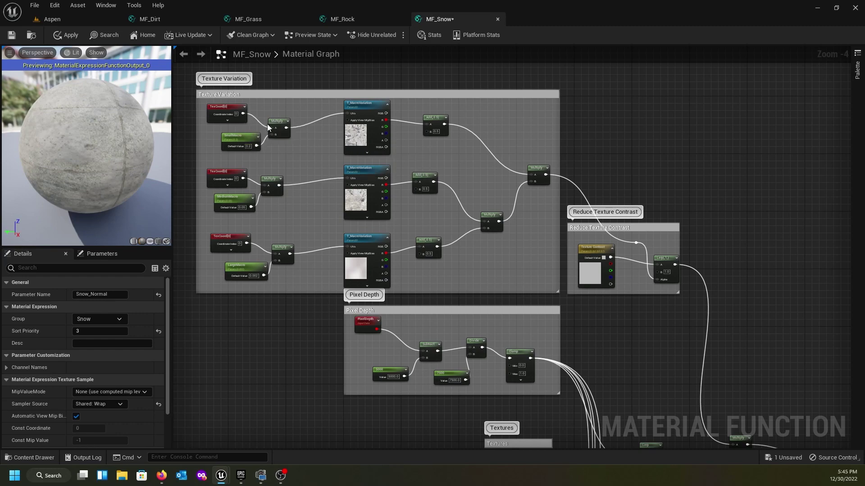
Connect the albedo Lerp output directly to the Albedo input of MF_MapAdjustments, bypassing the texture variation Multiply, and save MF_Snow
right_click_drag(651, 337, 595, 260)
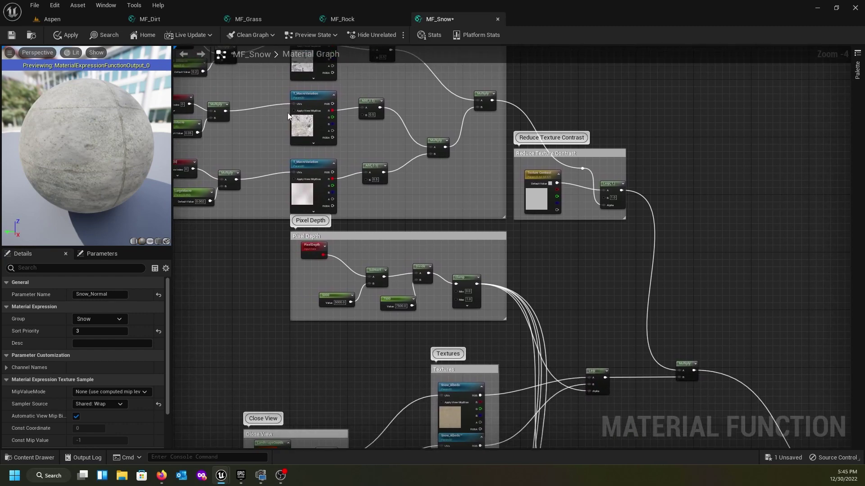
right_click_drag(259, 88, 269, 128)
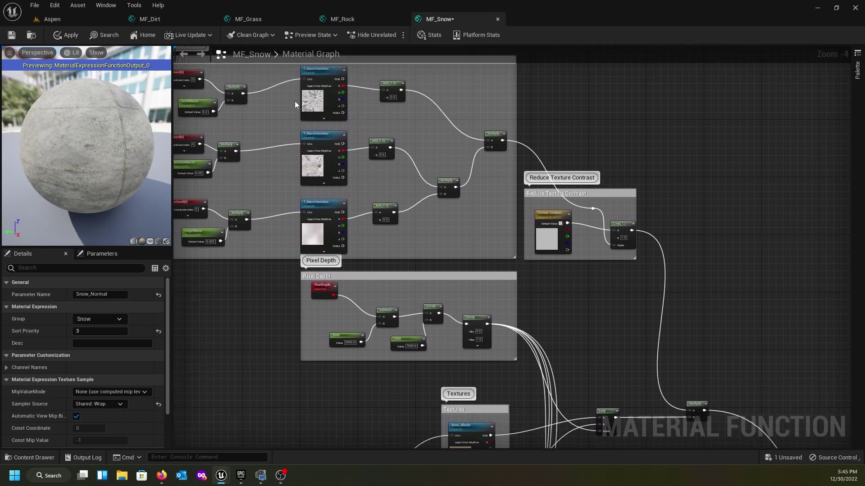
right_click_drag(602, 313, 396, 215)
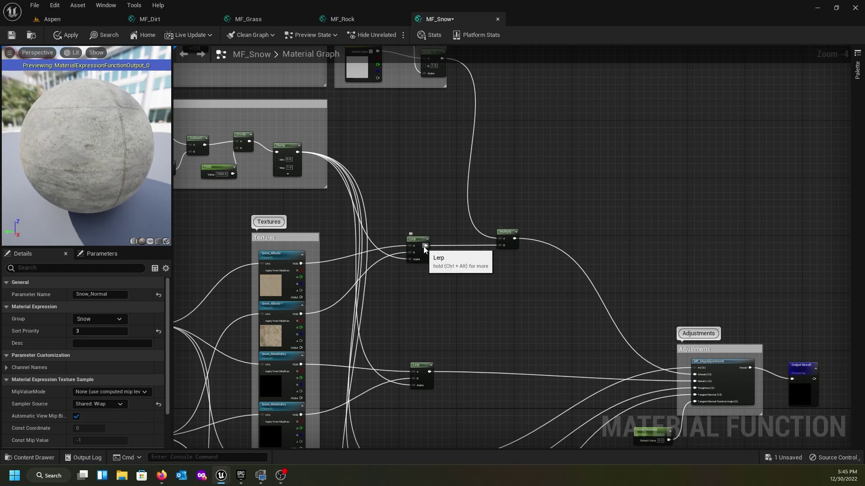
left_click_drag(427, 246, 695, 375)
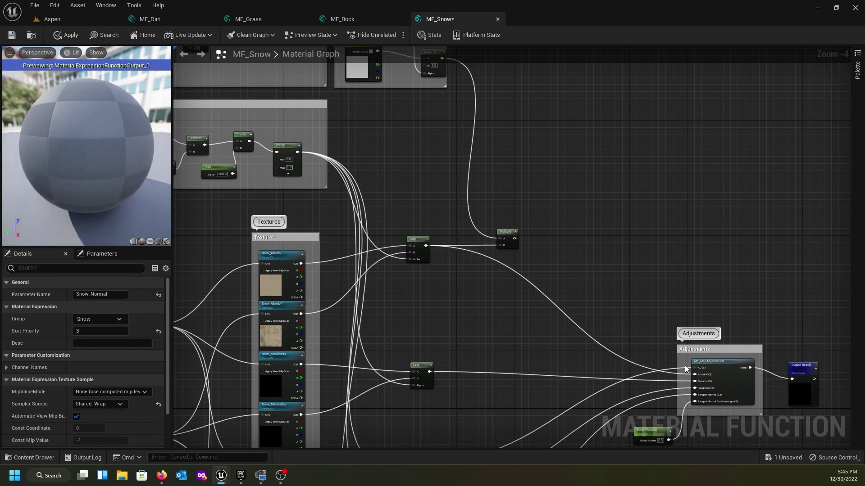
right_click_drag(529, 193, 610, 267)
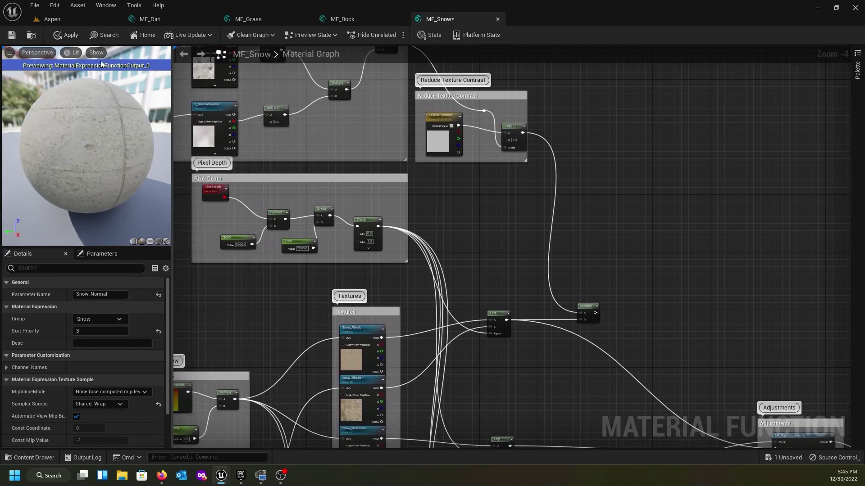
left_click(11, 36)
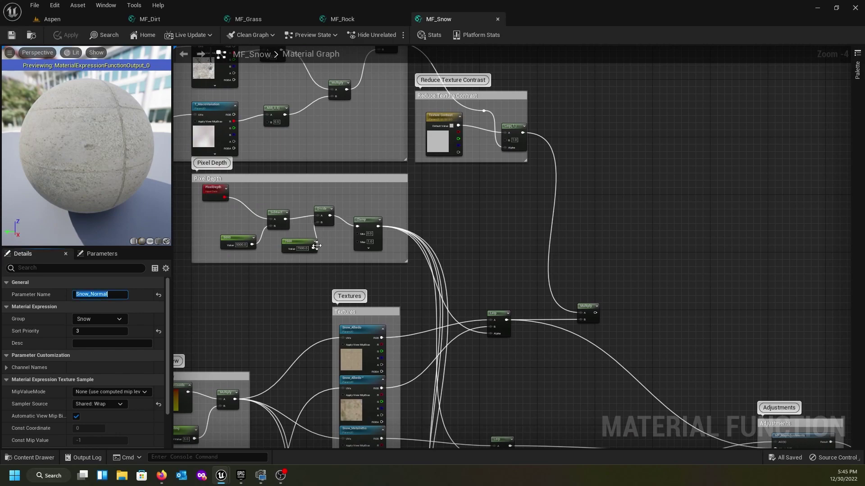
scroll(505, 193, "down", 2)
scroll(504, 194, "down", 1)
right_click_drag(496, 204, 486, 181)
right_click_drag(276, 220, 247, 199)
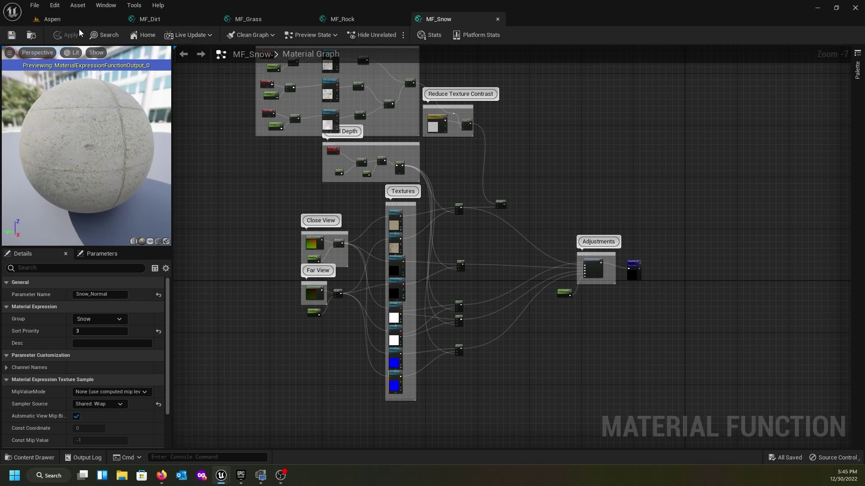
From the Aspen level, duplicate MF_Rock in the Material_Functions folder as MF_Mud and open the new function
left_click(68, 18)
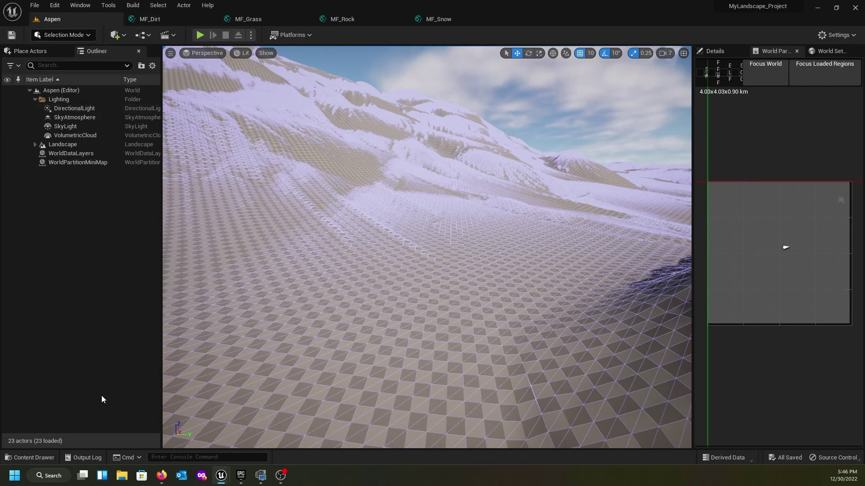
left_click(32, 459)
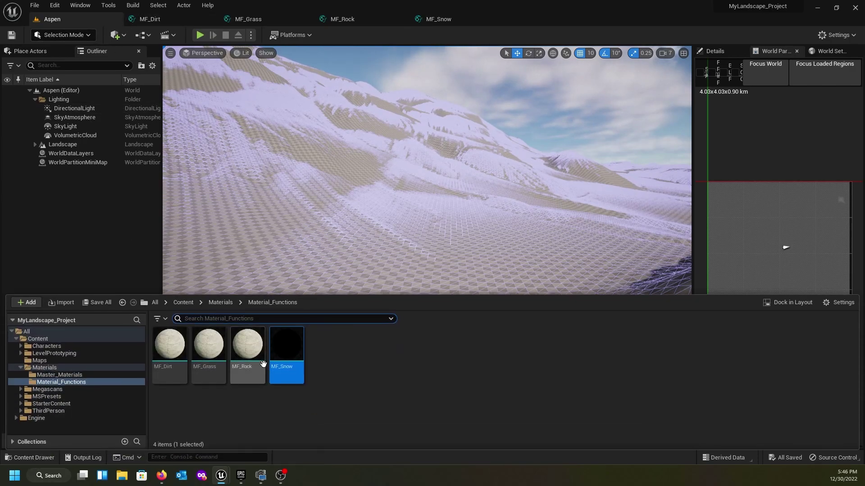
left_click(247, 349)
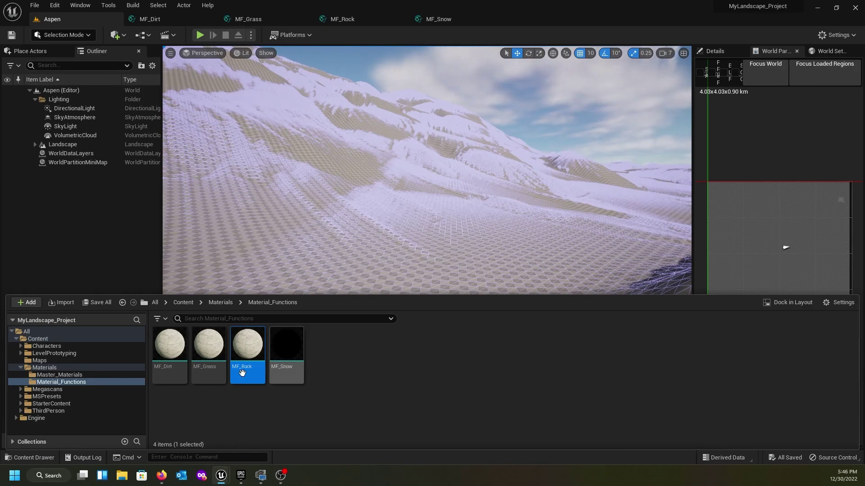
key("ctrl+d")
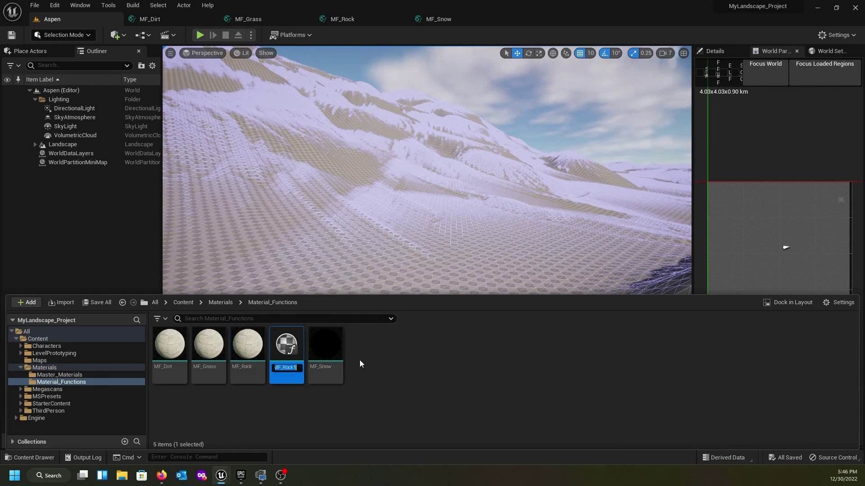
key("End")
key("BackSpace")
key("BackSpace")
key("BackSpace")
key("BackSpace")
key("BackSpace")
type("Mu")
key("Return")
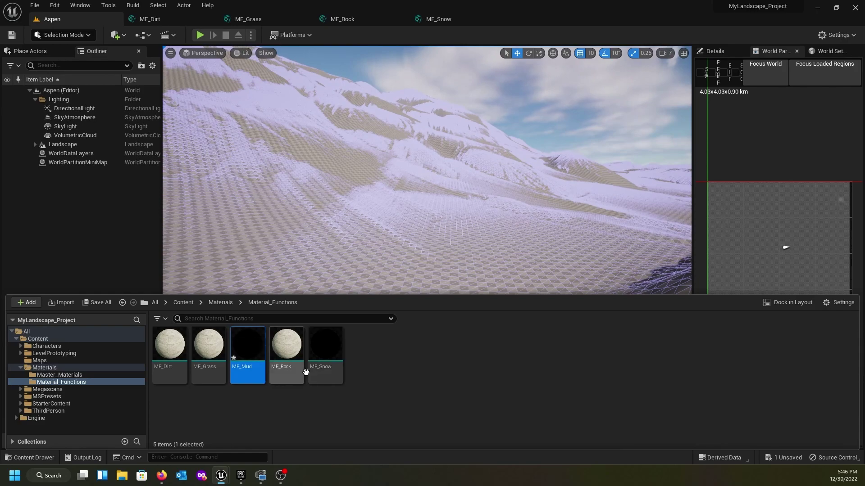
double_click(242, 376)
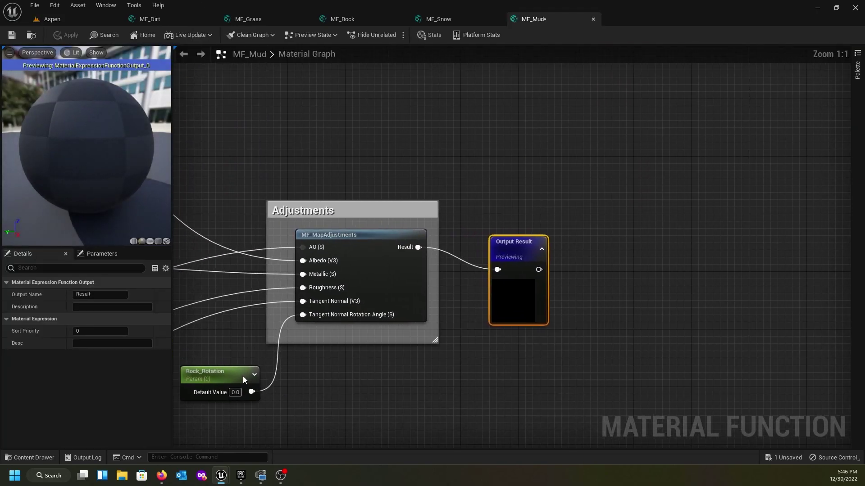
Examine the MF_Mud graph's Rock-named parameters in the Textures, Close View, Far View and Adjustments areas
scroll(283, 349, "down", 2)
right_click_drag(251, 236, 463, 242)
right_click_drag(222, 202, 416, 137)
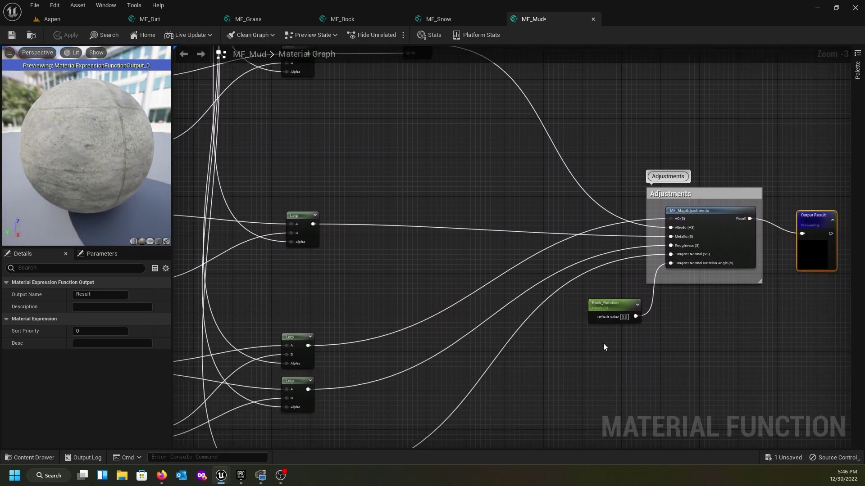
right_click_drag(371, 197, 363, 241)
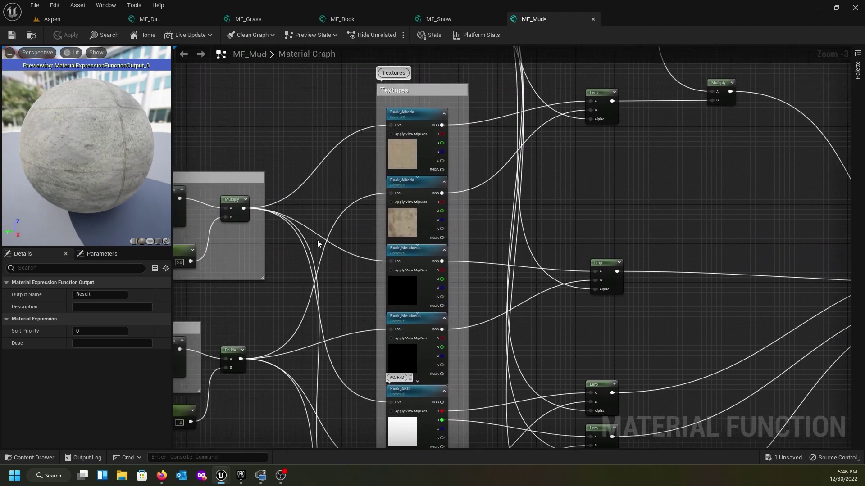
mouse_move(267, 331)
right_mouse_down()
mouse_move(431, 262)
mouse_move(307, 288)
mouse_move(257, 323)
right_mouse_up()
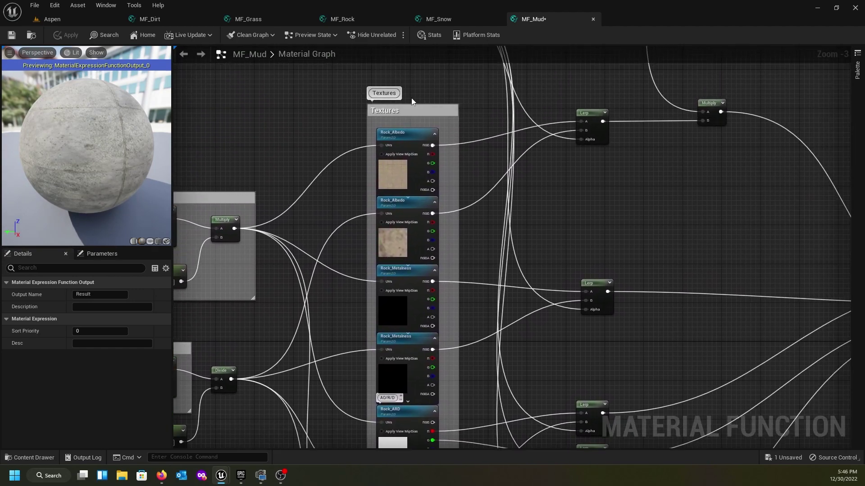
right_click_drag(347, 326, 337, 178)
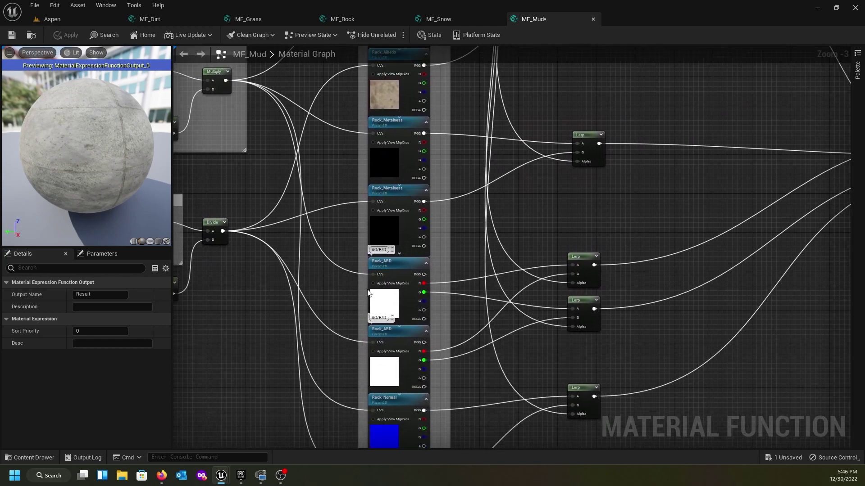
right_click_drag(328, 379, 287, 394)
scroll(510, 325, "down", 1)
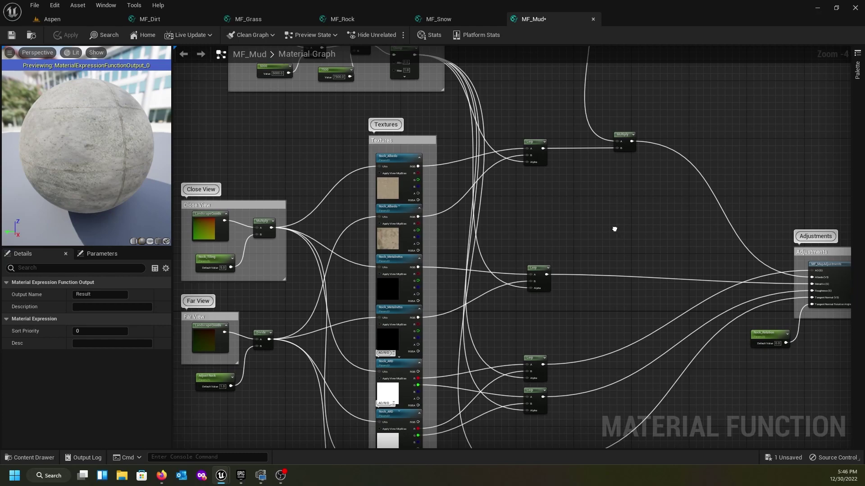
right_click_drag(694, 298, 653, 263)
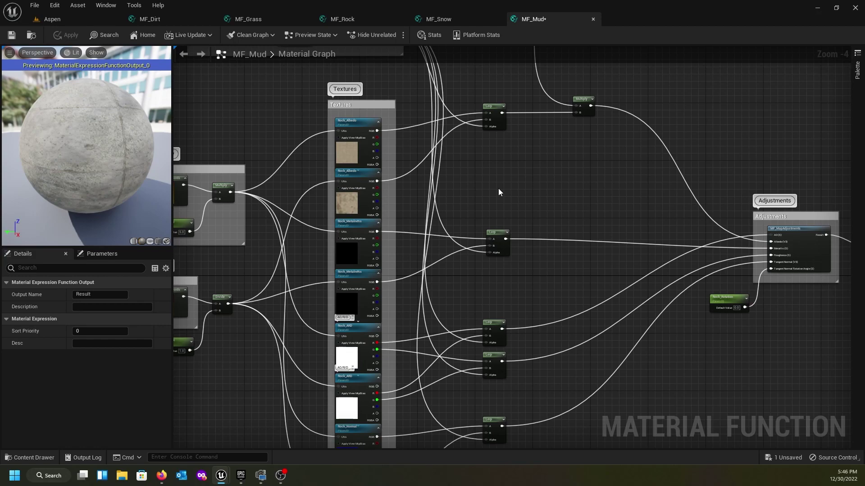
right_click_drag(566, 202, 633, 253)
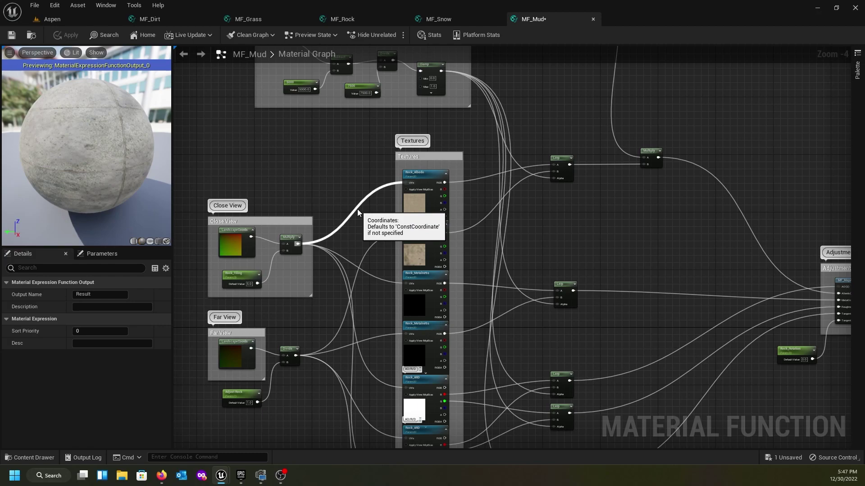
right_click_drag(326, 163, 301, 151)
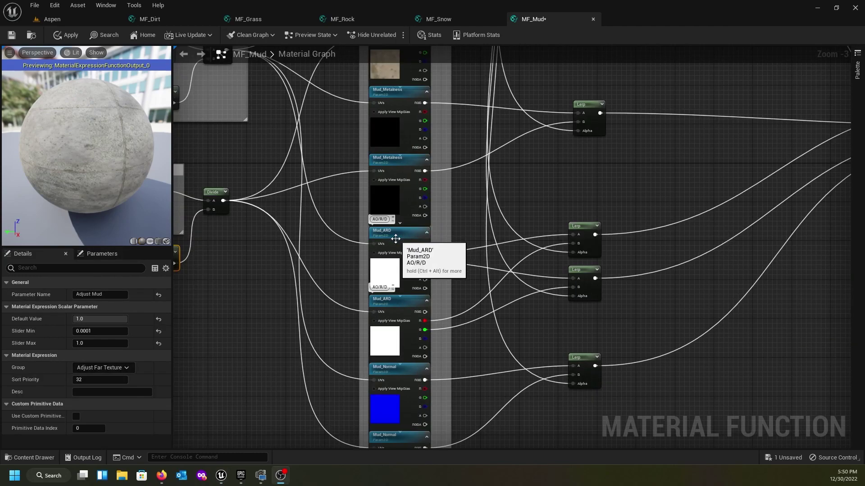
Review the Mud parameters in MF_Mud, including the first Mud_ARD node's settings, and the connections through the Lerp and Pixel Depth nodes
right_click_drag(332, 255, 327, 191)
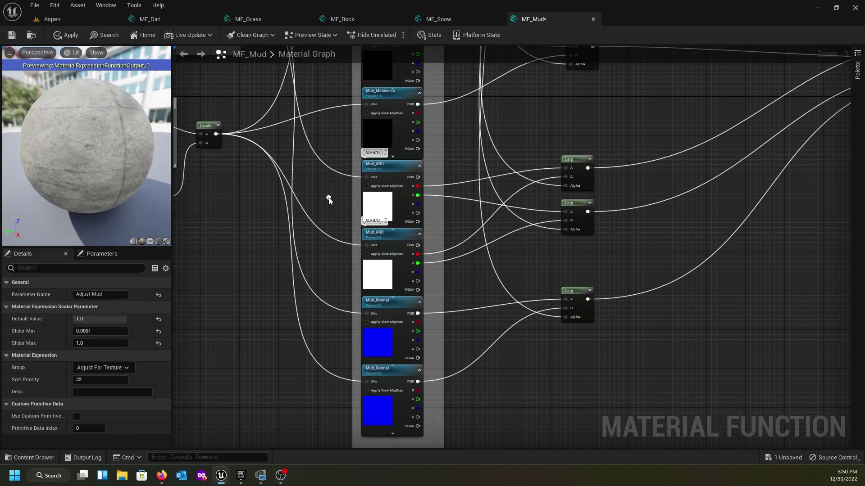
left_click(387, 169)
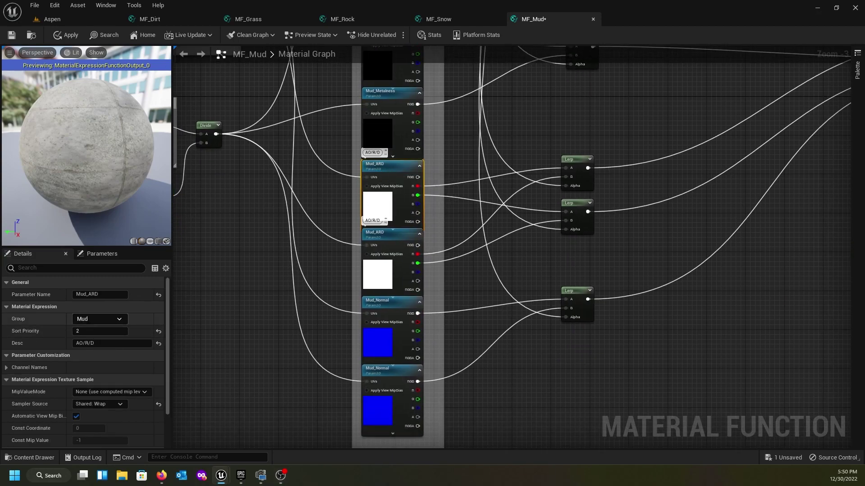
scroll(209, 283, "down", 3)
scroll(321, 352, "up", 2)
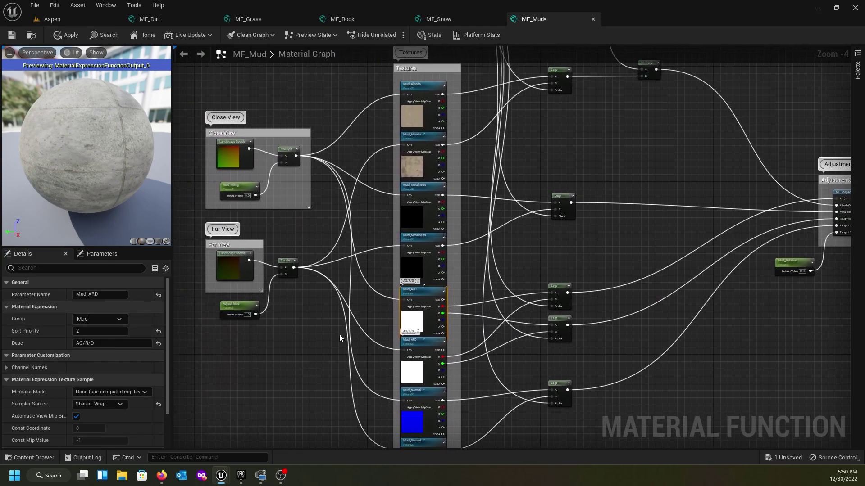
right_click_drag(669, 345, 592, 353)
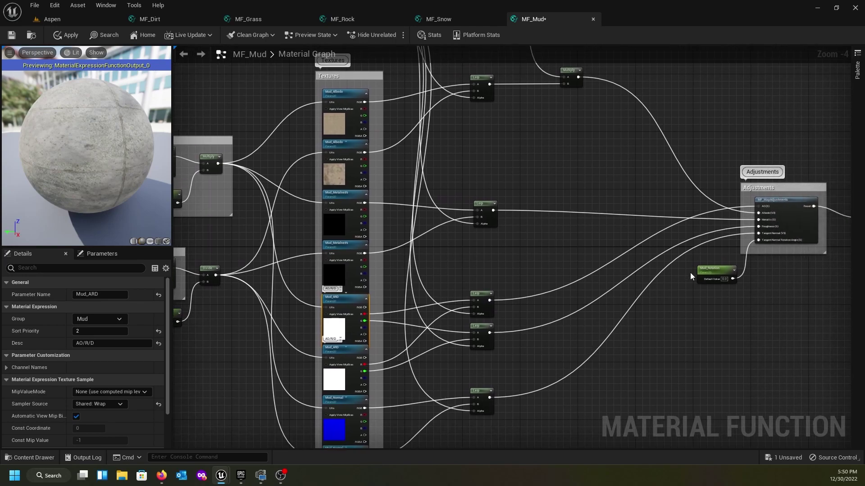
right_click_drag(499, 179, 497, 296)
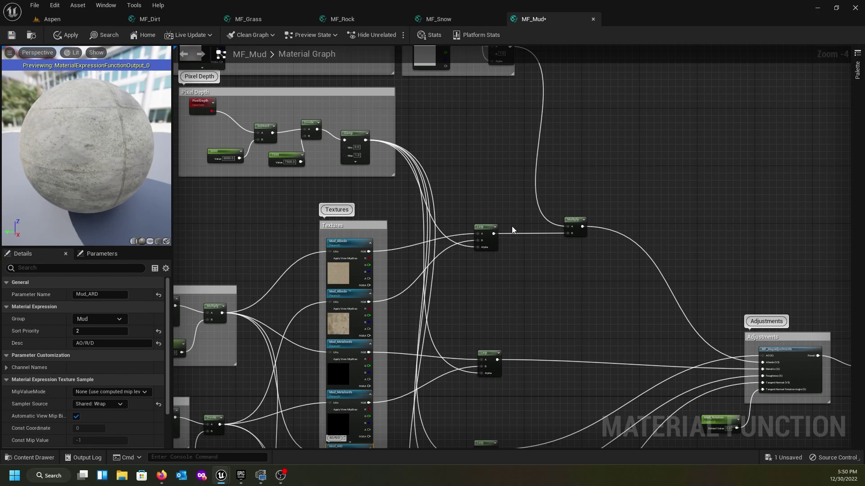
right_click_drag(439, 145, 473, 251)
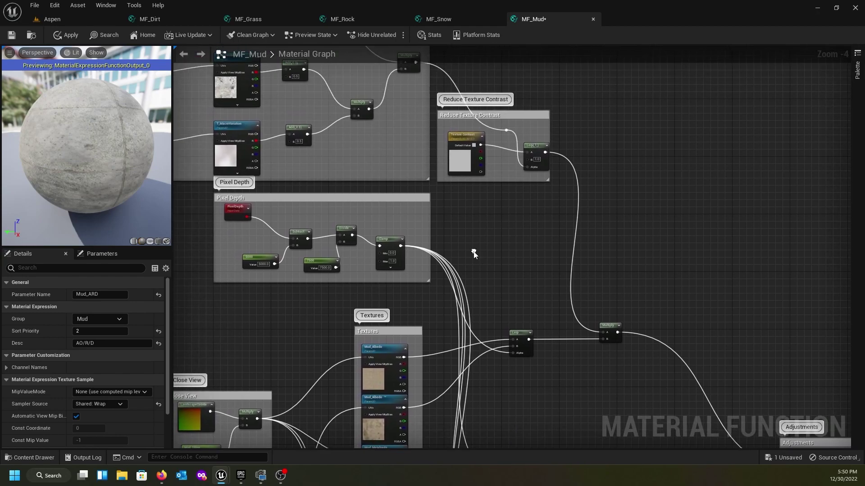
right_click_drag(246, 348, 243, 178)
right_click_drag(279, 299, 313, 224)
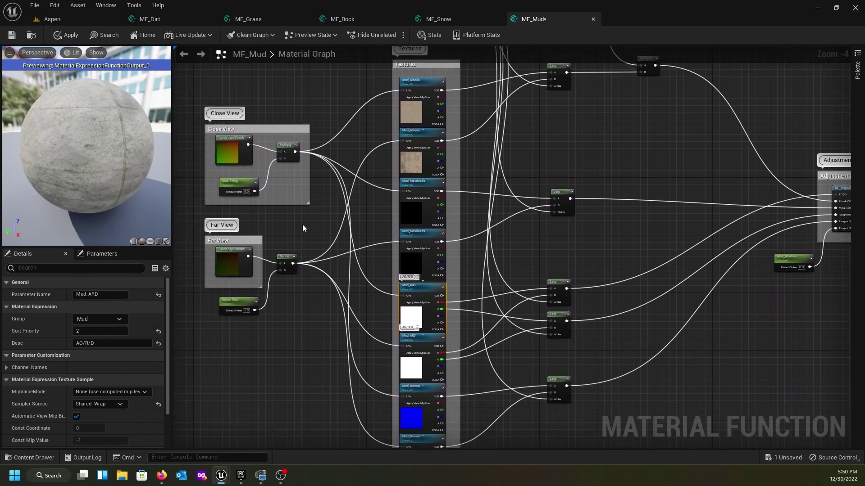
Save the MF_Mud material function
left_click(11, 35)
left_click(34, 7)
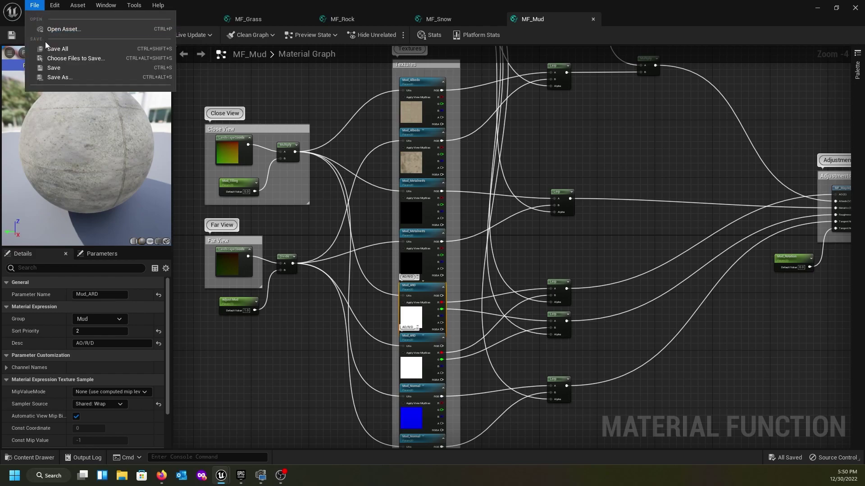
left_click(202, 84)
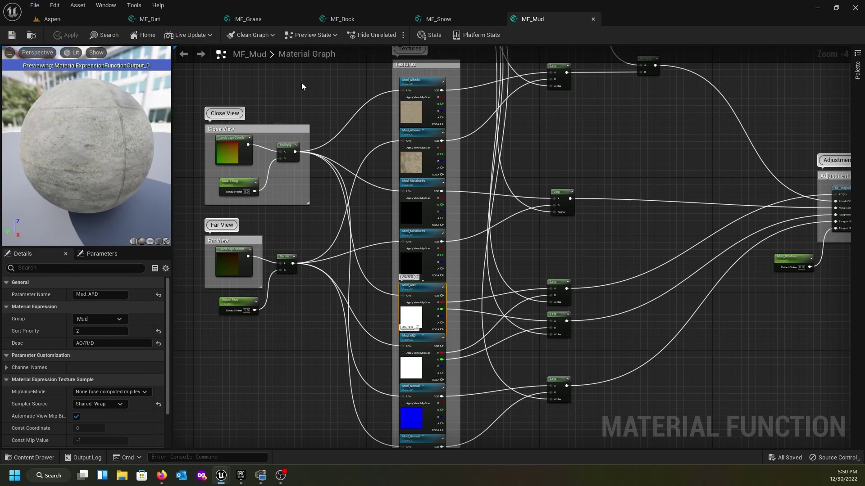
Duplicate MF_Rock in the Material_Functions folder as MF_Path and open the new function at its albedo Multiply node
left_click(32, 458)
left_click(283, 366)
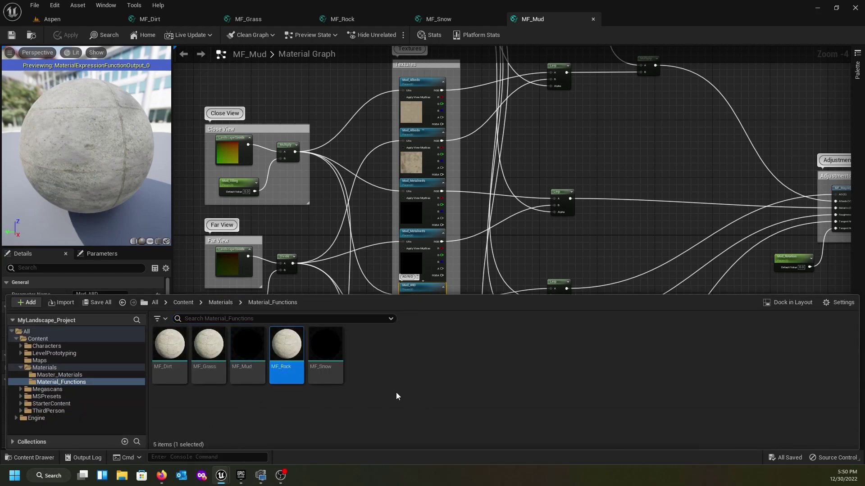
key("ctrl+d")
key("End")
key("BackSpace")
key("BackSpace")
key("BackSpace")
key("BackSpace")
key("BackSpace")
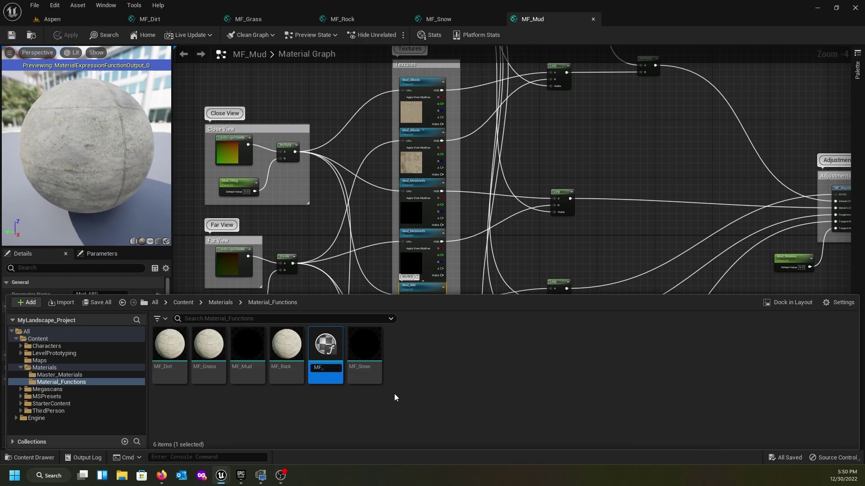
type("Path")
key("Return")
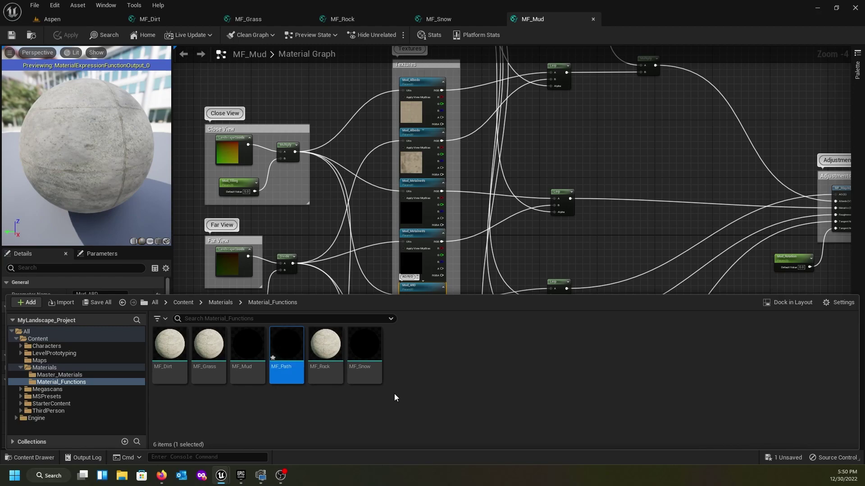
double_click(277, 374)
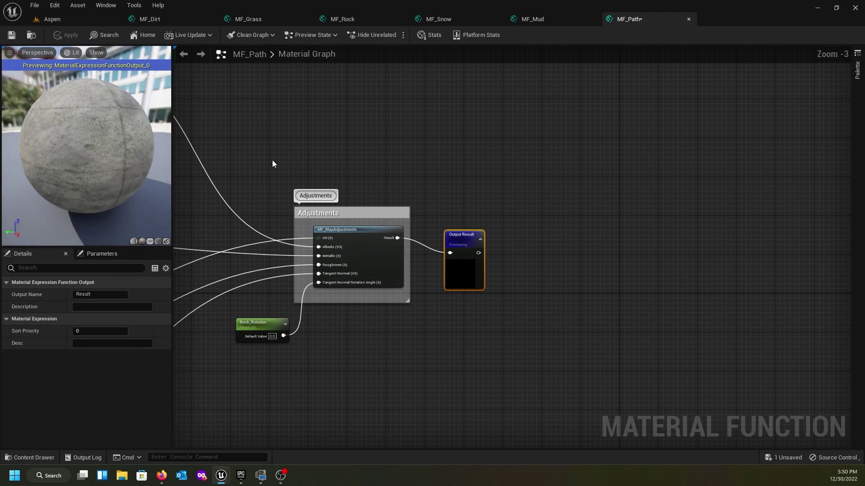
mouse_move(284, 131)
right_mouse_down()
mouse_move(432, 290)
mouse_move(436, 282)
right_mouse_up()
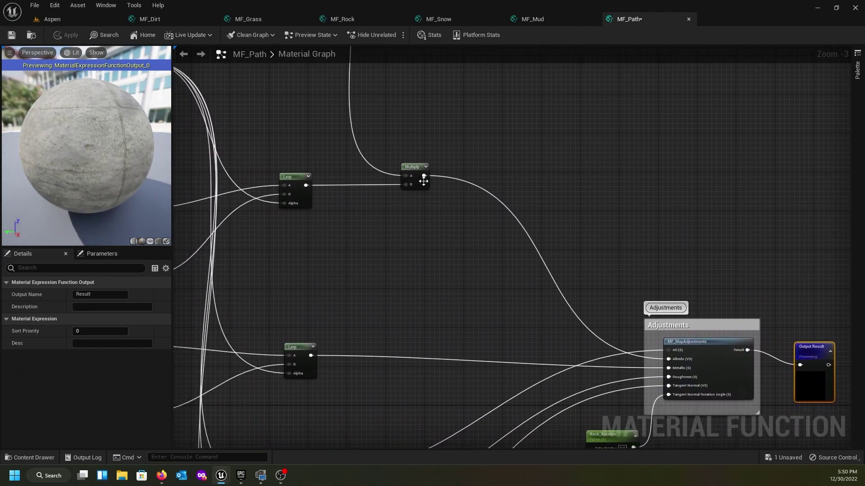
Review the Path parameters in the MF_Path graph, including the Path_ARD and Path_Normal texture settings and the Lerp and Pixel Depth connections
mouse_move(373, 286)
right_mouse_down()
mouse_move(535, 209)
mouse_move(599, 163)
right_mouse_up()
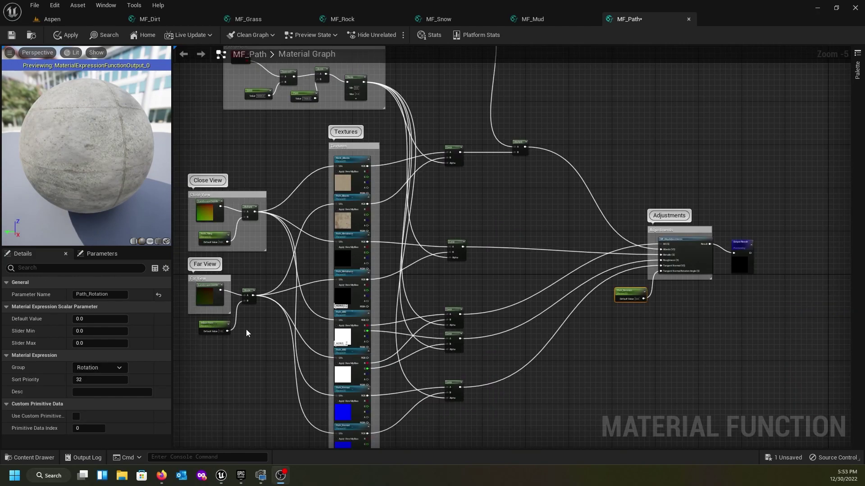
scroll(246, 334, "up", 2)
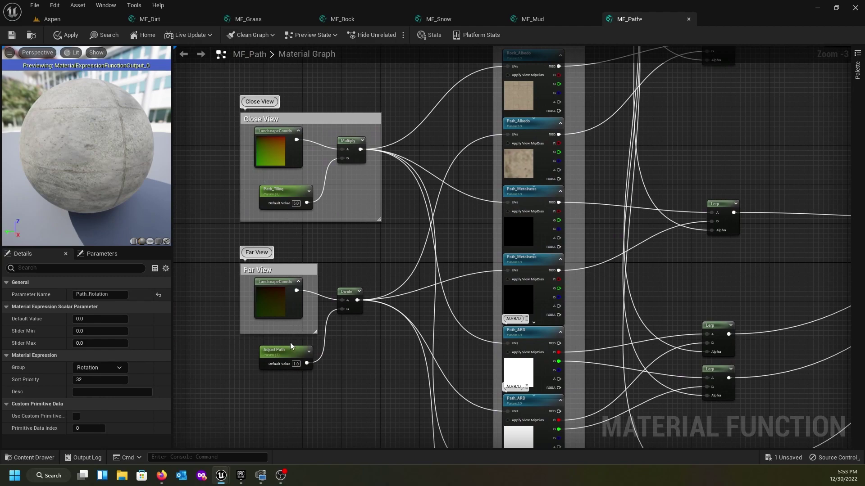
right_click_drag(434, 248, 315, 242)
scroll(317, 257, "down", 1)
right_click_drag(330, 297, 303, 180)
left_click(358, 200)
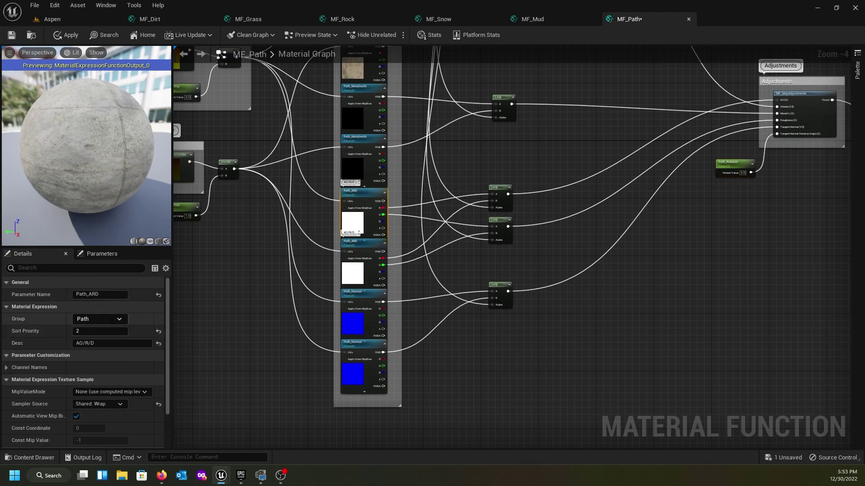
left_click(352, 349)
right_click_drag(502, 325, 384, 410)
right_click_drag(457, 227, 654, 366)
right_click_drag(696, 186, 629, 245)
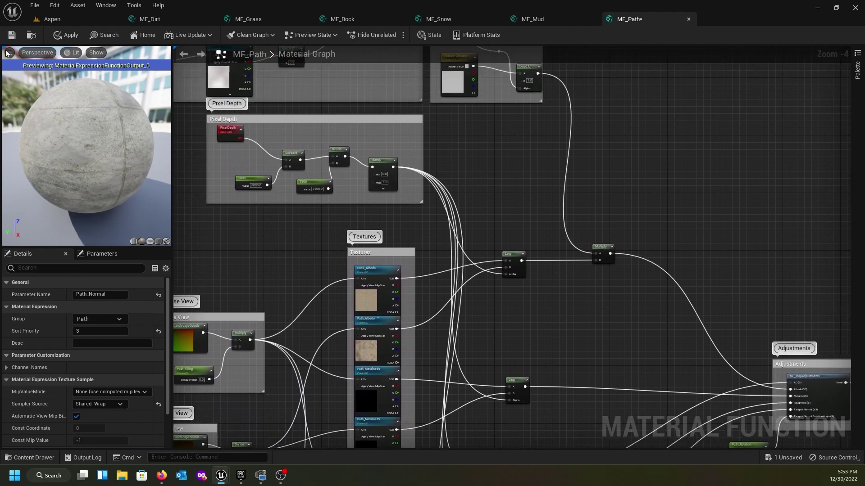
Save the MF_Path material function
left_click(12, 36)
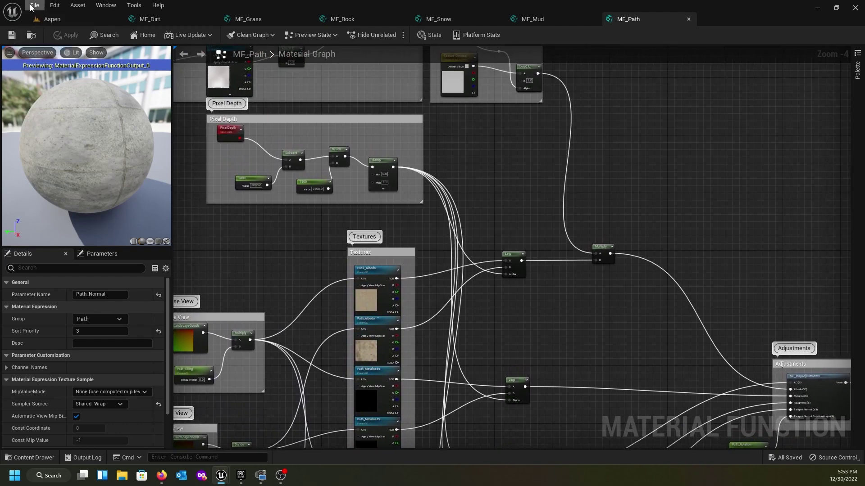
left_click(34, 5)
left_click(58, 49)
Create a new material named M_Master_Aspen in the Materials/Master_Materials folder
left_click(24, 458)
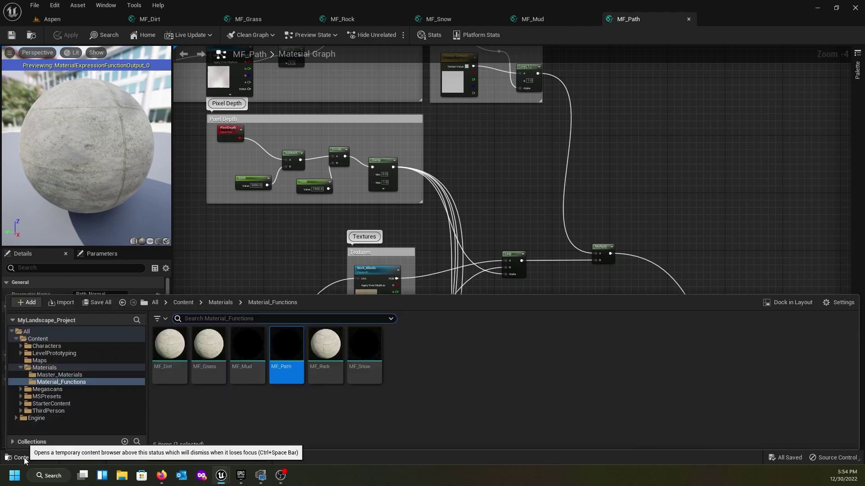
left_click(220, 303)
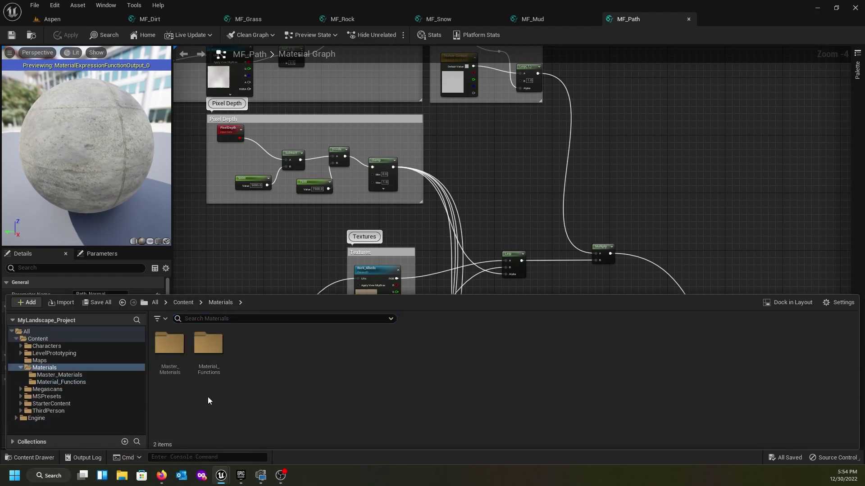
double_click(170, 344)
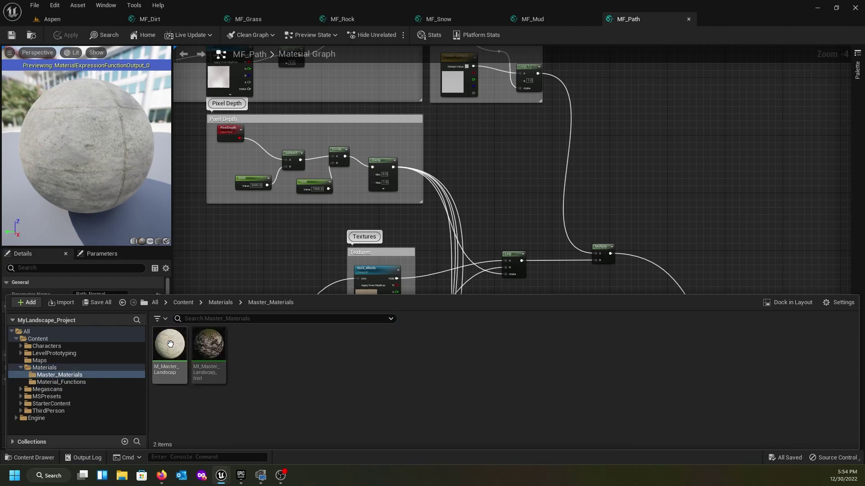
right_click(273, 375)
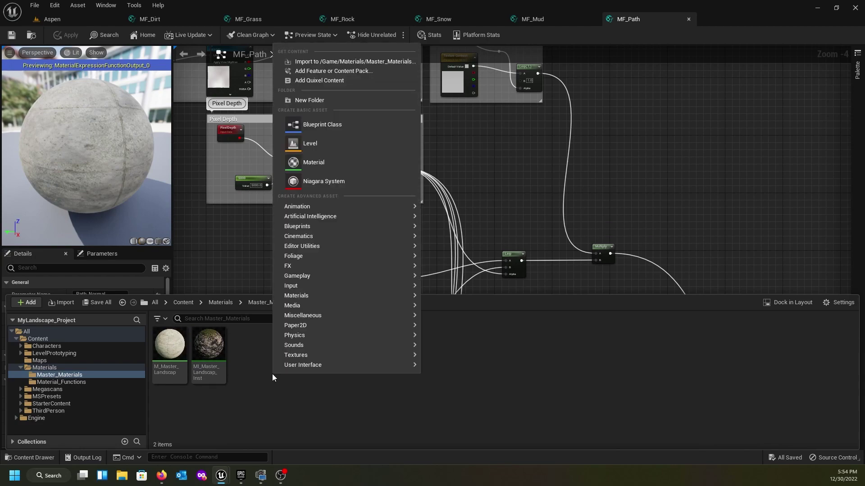
left_click(305, 163)
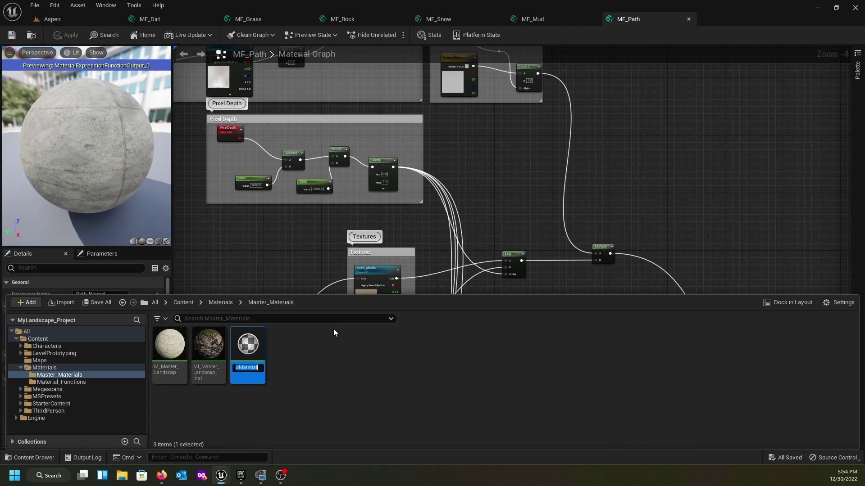
type("M")
type("_")
type("aste")
type("r")
type("_")
type("Aspen")
key("Return")
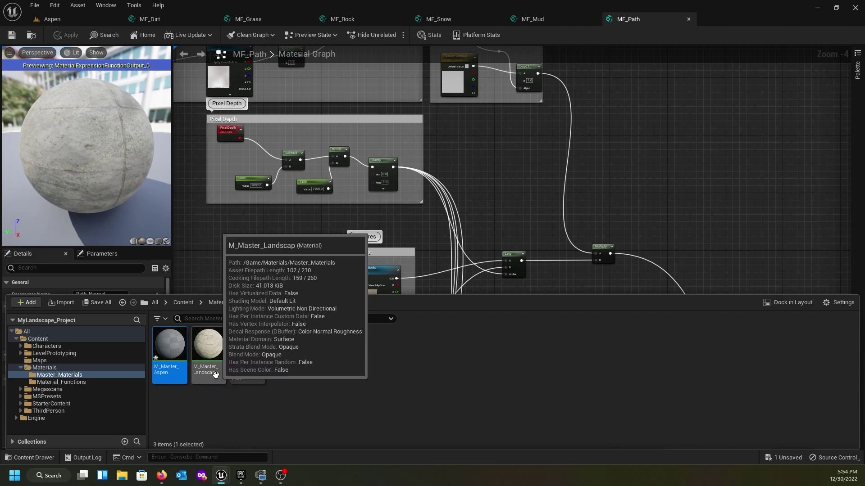
Open M_Master_Aspen and add a BreakMaterialAttributes node aligned beside the main material node
double_click(168, 363)
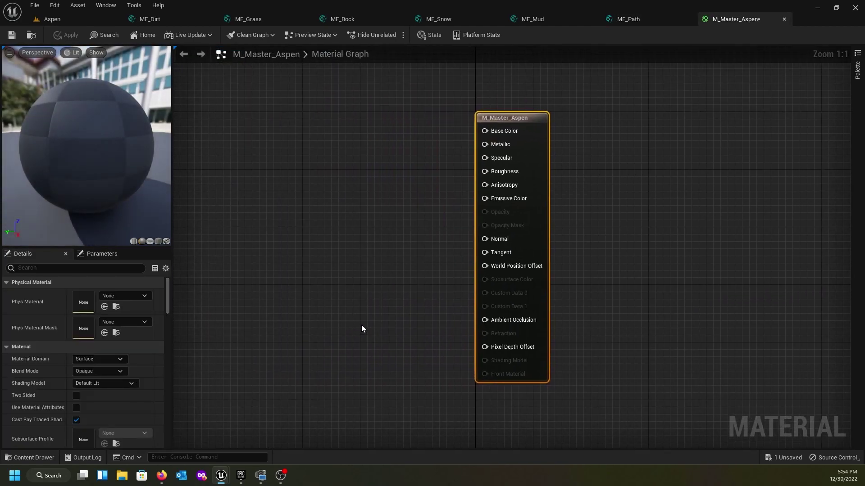
scroll(339, 285, "down", 1)
right_click_drag(340, 285, 429, 265)
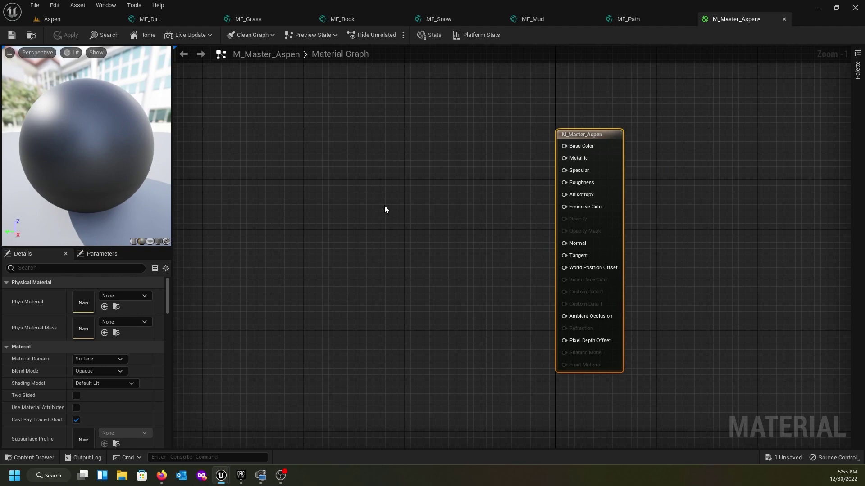
right_click(446, 168)
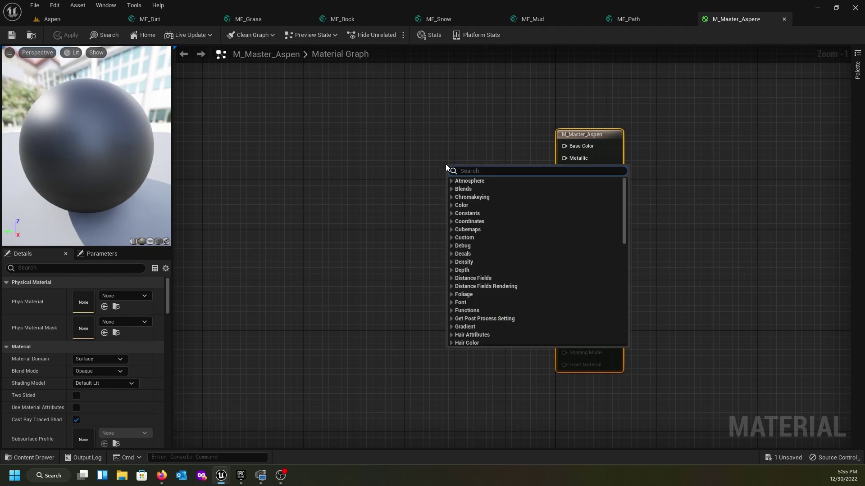
type("bre")
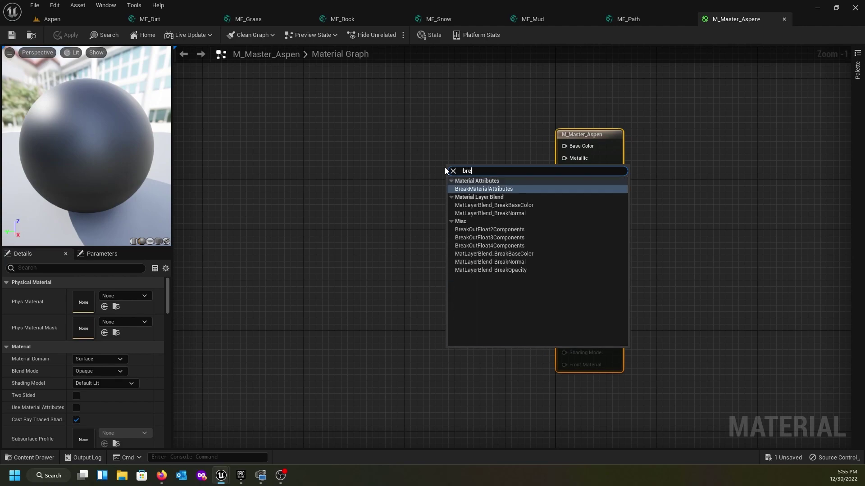
type("ak mater")
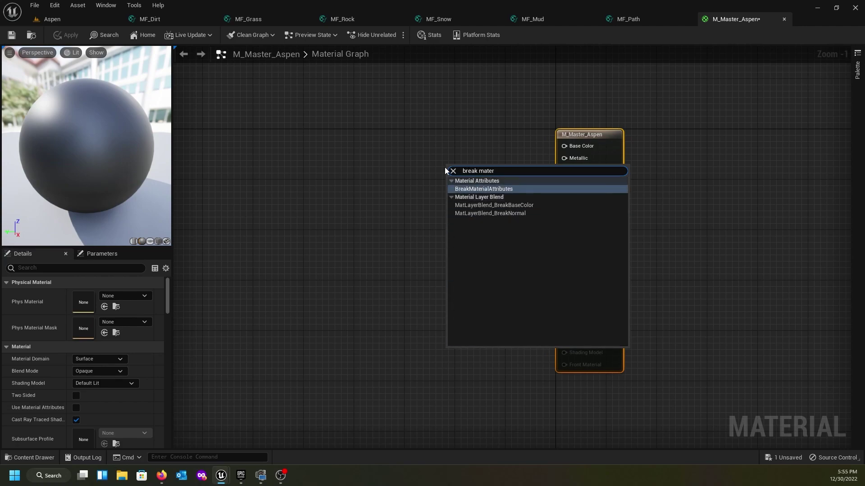
left_click(460, 189)
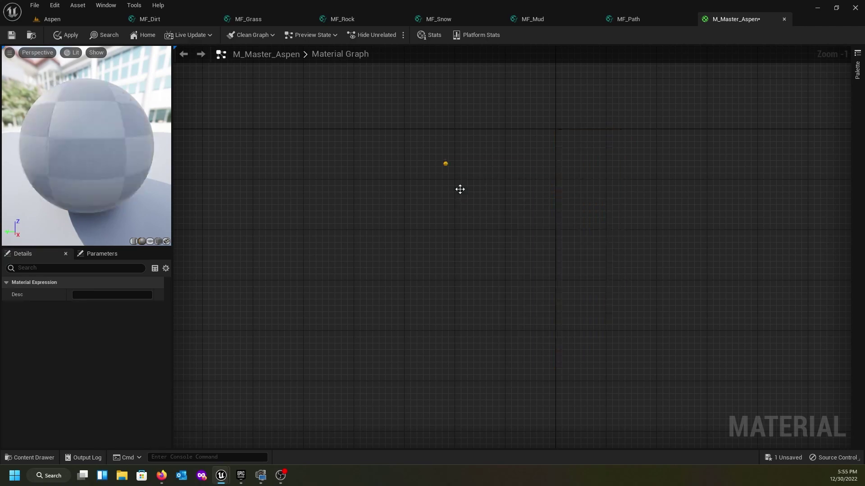
left_click_drag(471, 171, 469, 138)
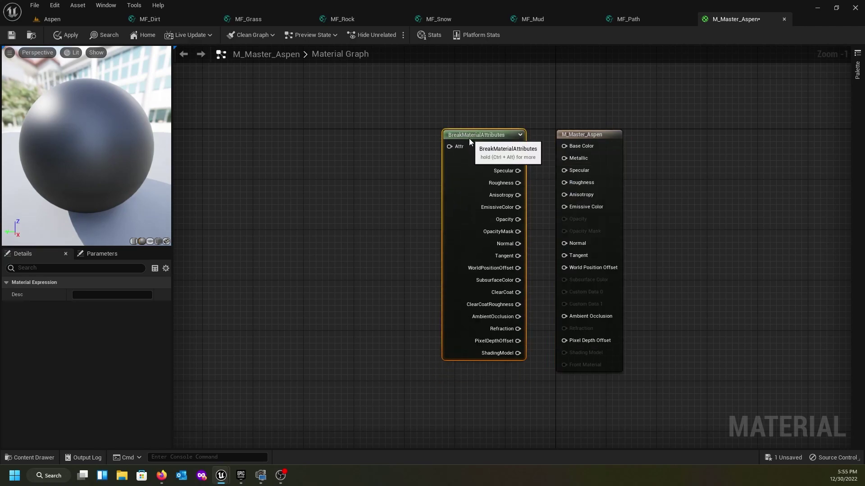
Add a LandscapeLayerBlend node and line it up ahead of the BreakMaterialAttributes node
right_click_drag(378, 177, 473, 170)
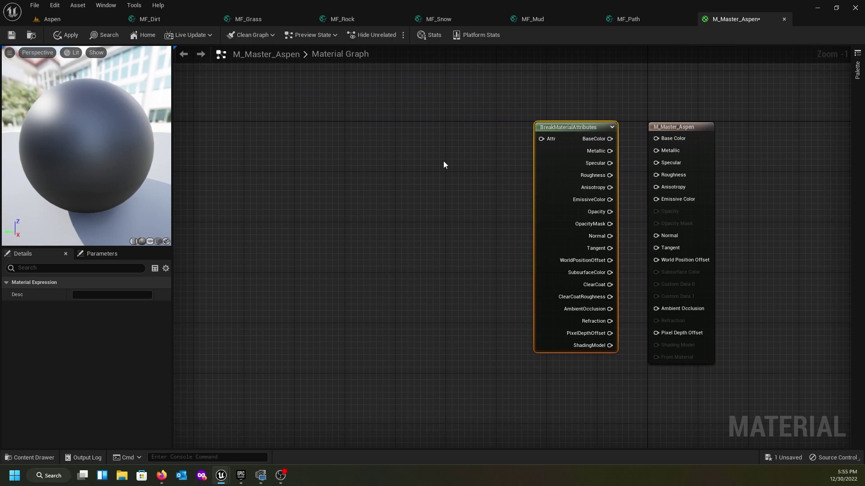
right_click(429, 151)
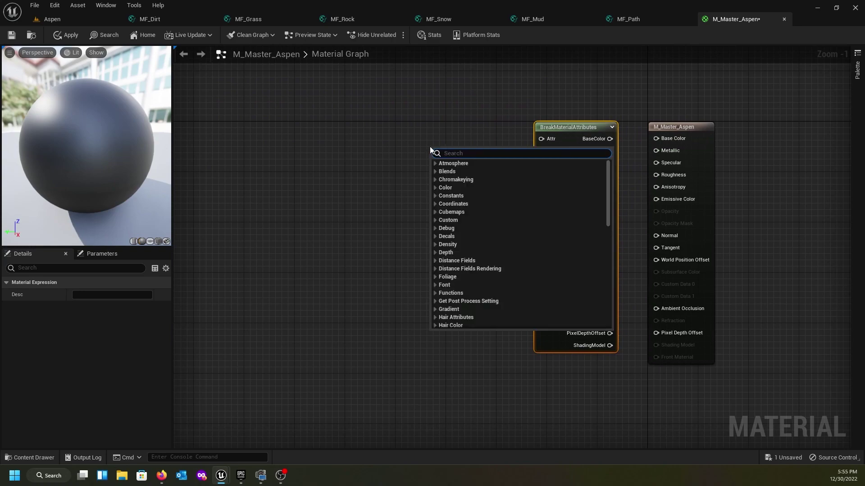
type("layer")
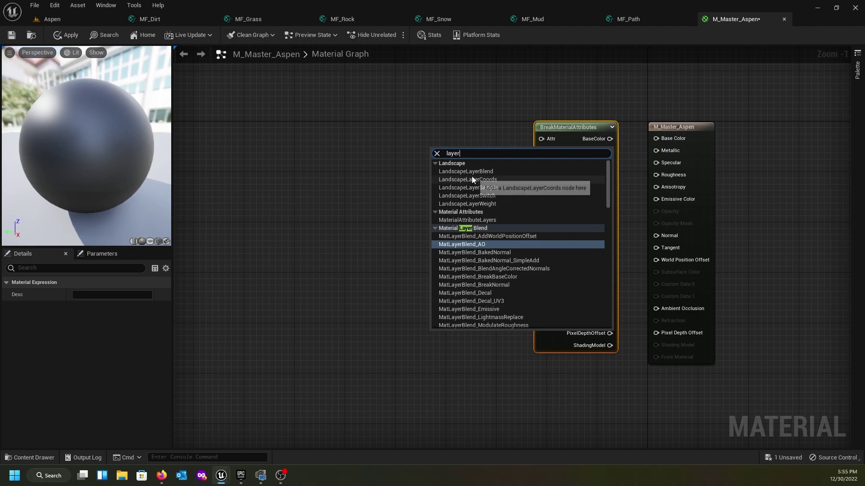
left_click(453, 172)
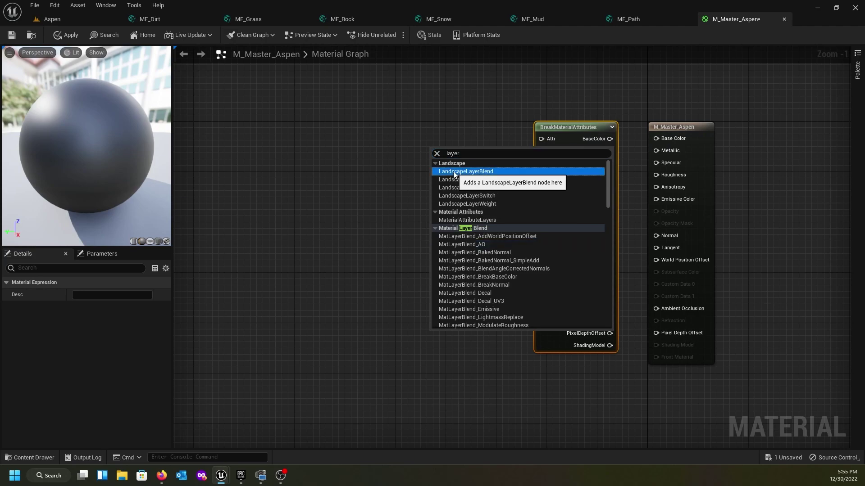
left_click_drag(449, 150, 443, 129)
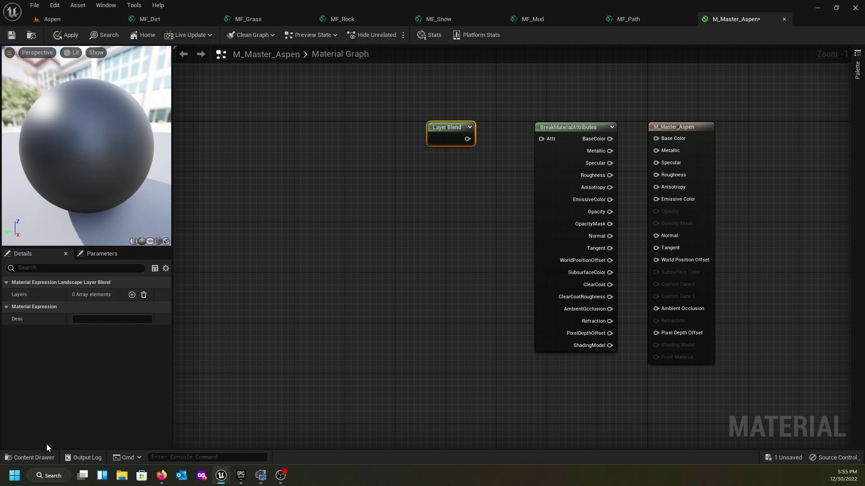
Bring MF_Dirt, MF_Grass, MF_Mud, MF_Path, MF_Rock and MF_Snow from the Material_Functions folder into the M_Master_Aspen graph
left_click(40, 458)
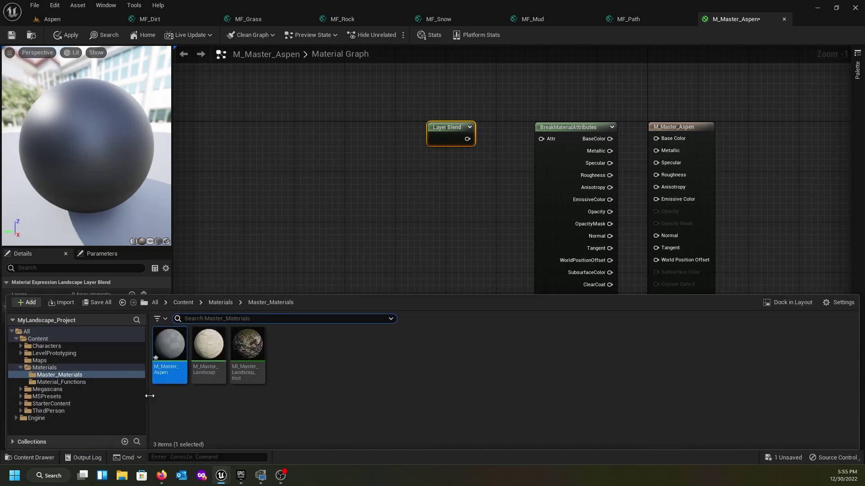
left_click(229, 304)
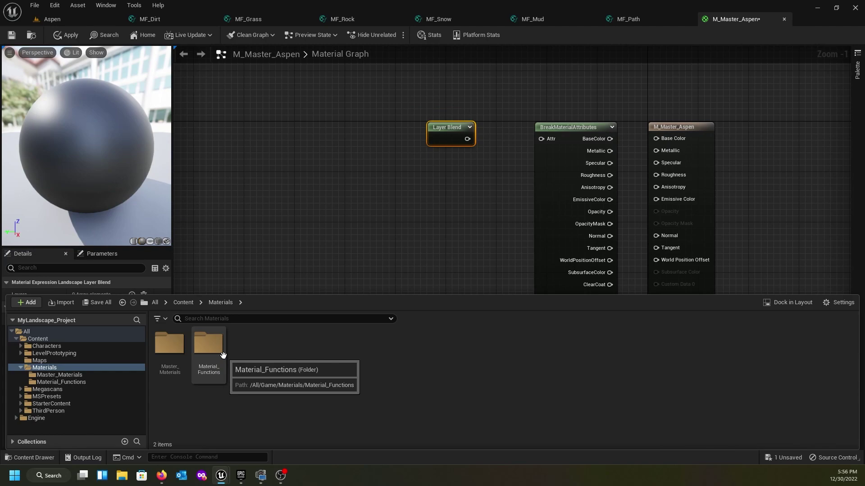
double_click(205, 348)
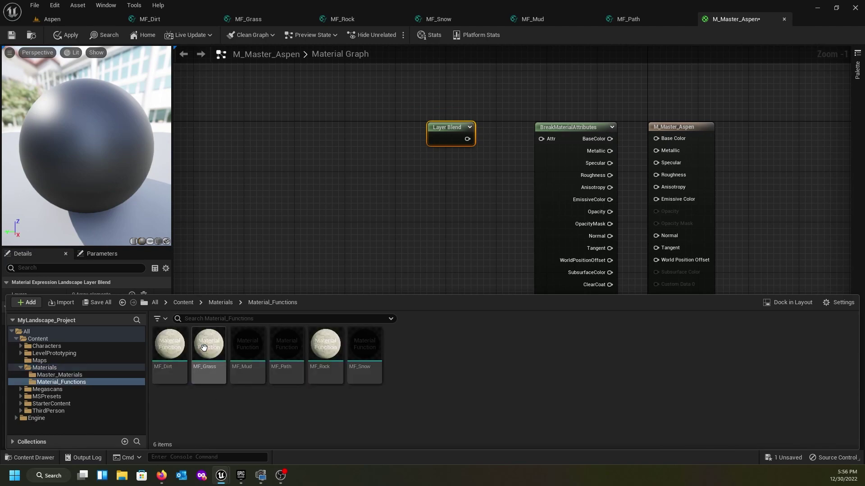
left_click(167, 368)
left_click(212, 378, "ctrl")
left_click(247, 376, "ctrl")
left_click(286, 374, "ctrl")
left_click(326, 375, "ctrl")
left_click(360, 376, "ctrl")
left_click_drag(242, 379, 292, 120)
Separate the overlapping material function nodes, placing MF_Grass, MF_Path, MF_Rock and MF_Snow in a column under MF_Dirt
left_click_drag(279, 192, 286, 165)
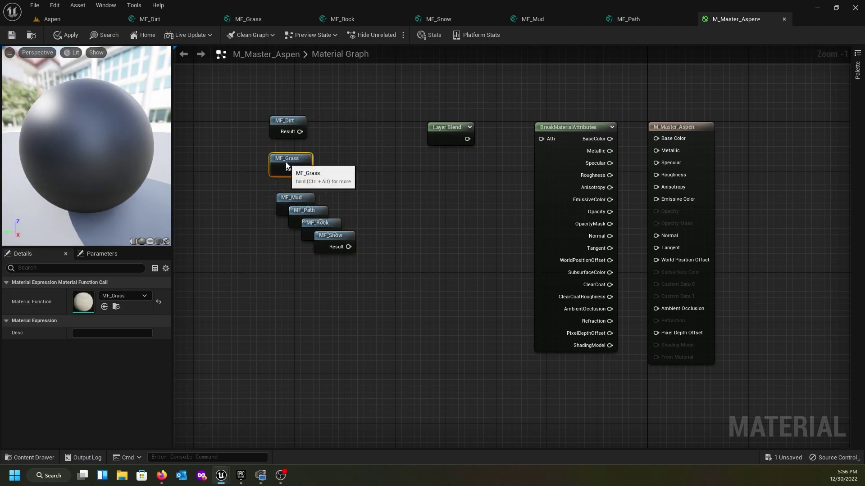
left_click_drag(348, 246, 318, 290)
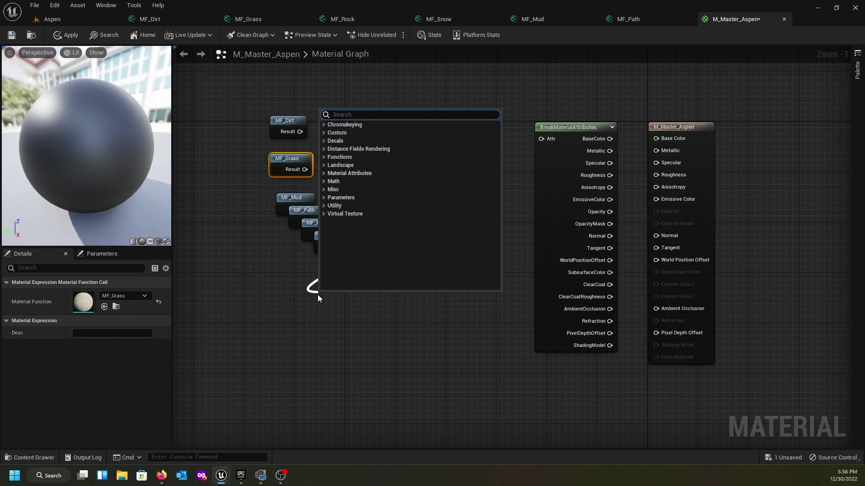
left_click(276, 264)
left_click_drag(329, 236, 284, 304)
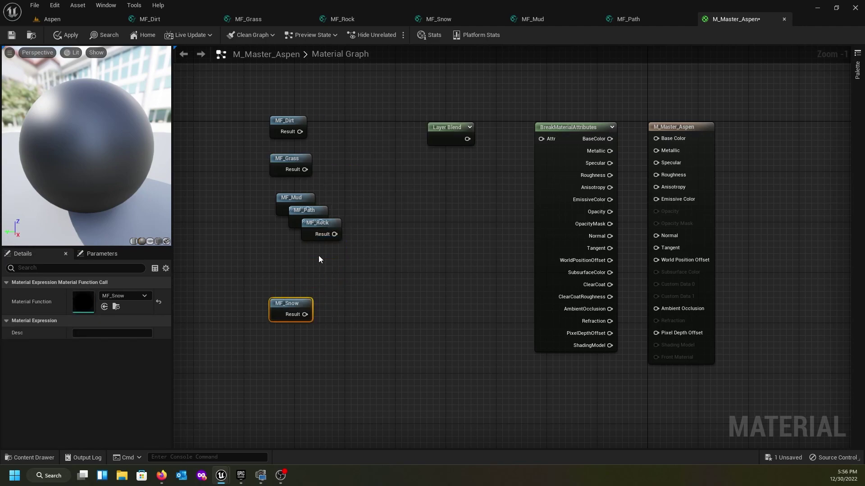
left_click_drag(315, 214, 265, 221)
left_click_drag(320, 226, 288, 276)
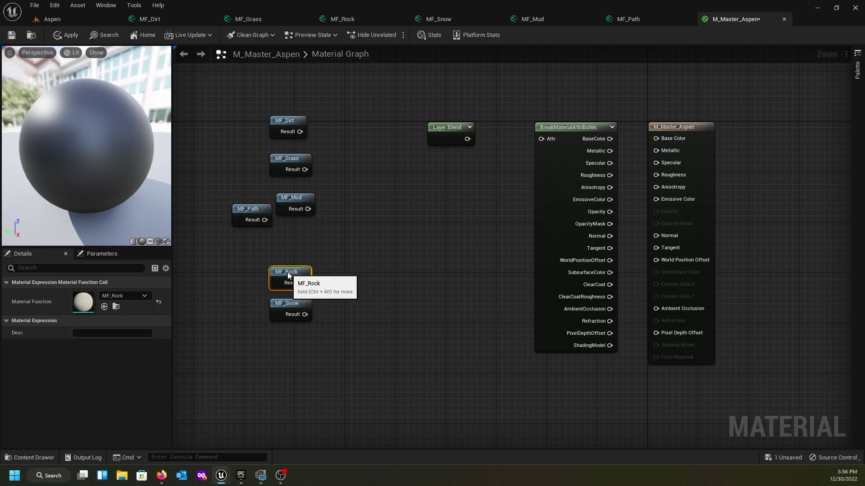
left_click_drag(251, 214, 288, 239)
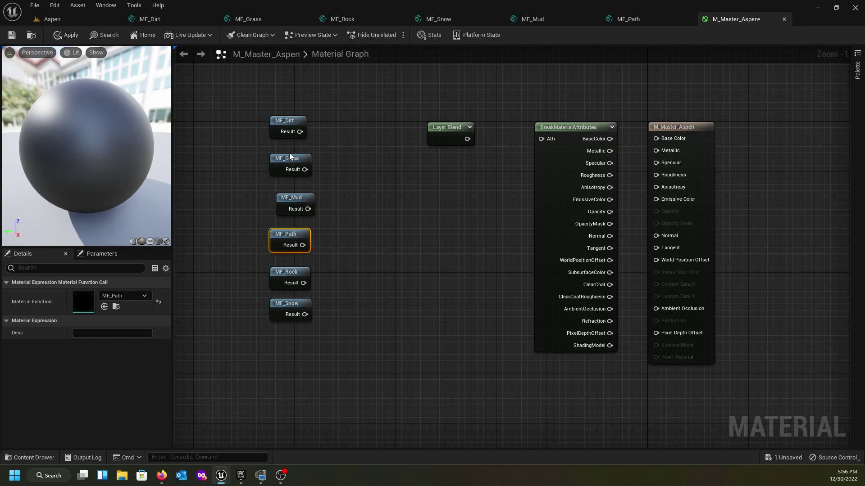
Close up the gaps in the material function column with even spacing and move the Layer Blend node slightly closer to it
left_click_drag(290, 156, 288, 145)
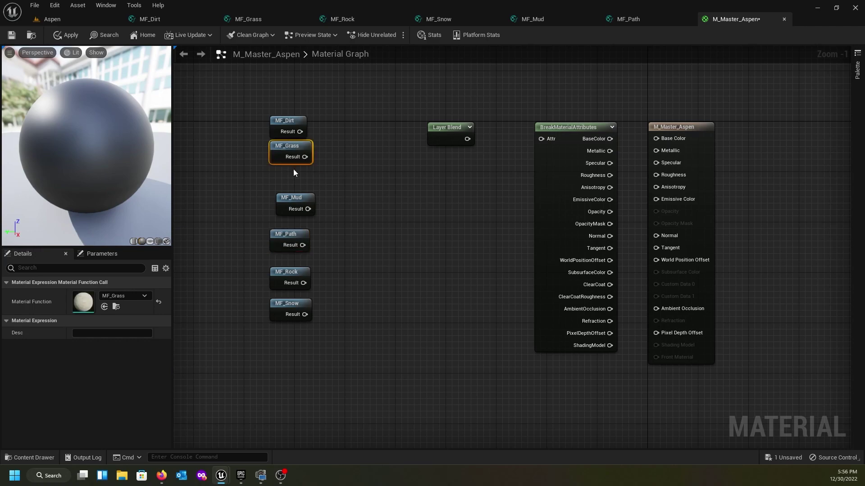
left_click_drag(301, 200, 297, 174)
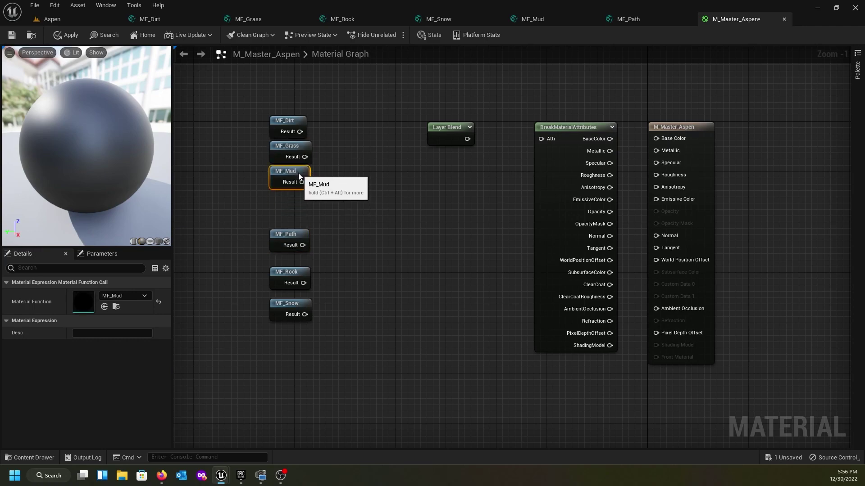
left_click_drag(290, 234, 291, 199)
left_click_drag(283, 271, 290, 221)
left_click_drag(290, 305, 290, 249)
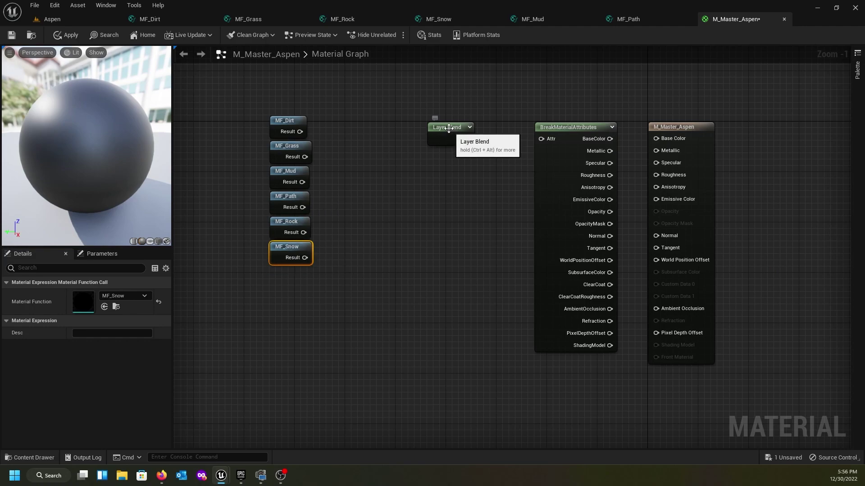
left_click_drag(449, 129, 428, 128)
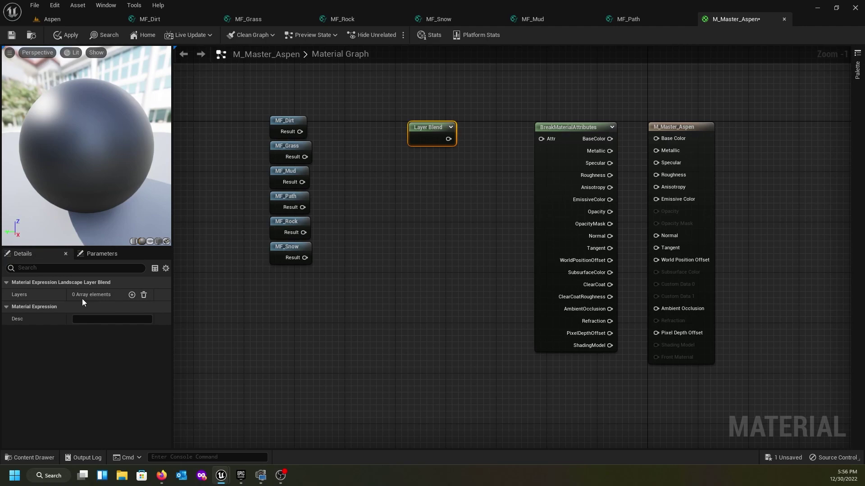
Add six layer elements to the Layer Blend node
left_click(131, 295)
left_click(131, 295)
left_click(131, 295)
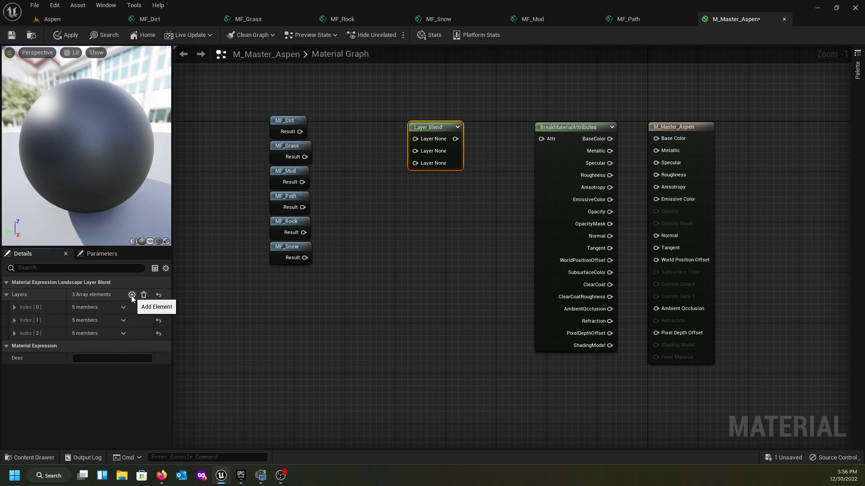
left_click(131, 295)
left_click(131, 295)
left_click(131, 295)
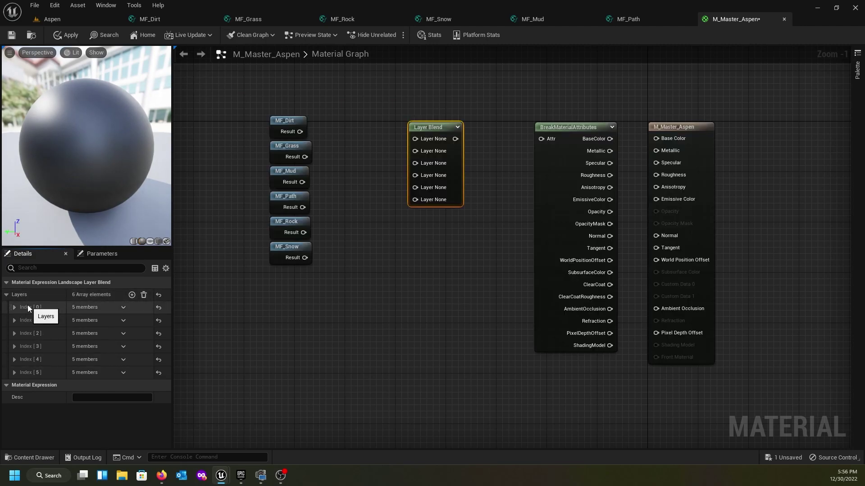
Name the first layer (index 0) of the Layer Blend node Dirt and collapse its settings
left_click(14, 307)
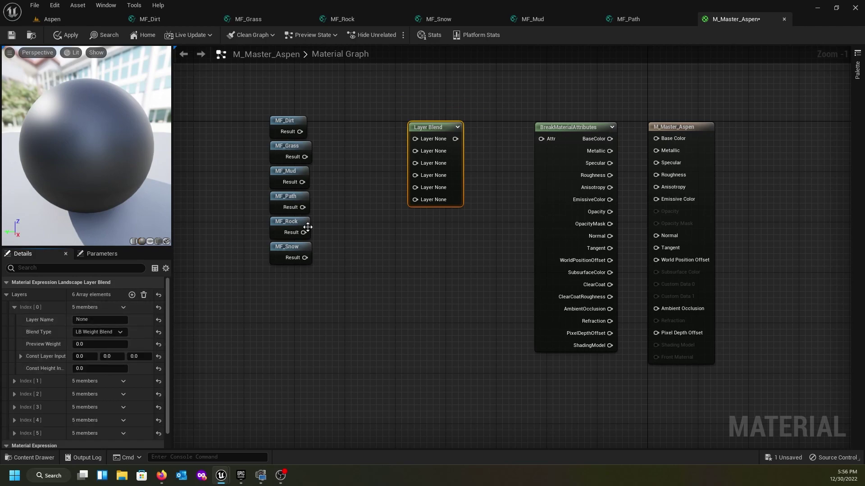
left_click(69, 320)
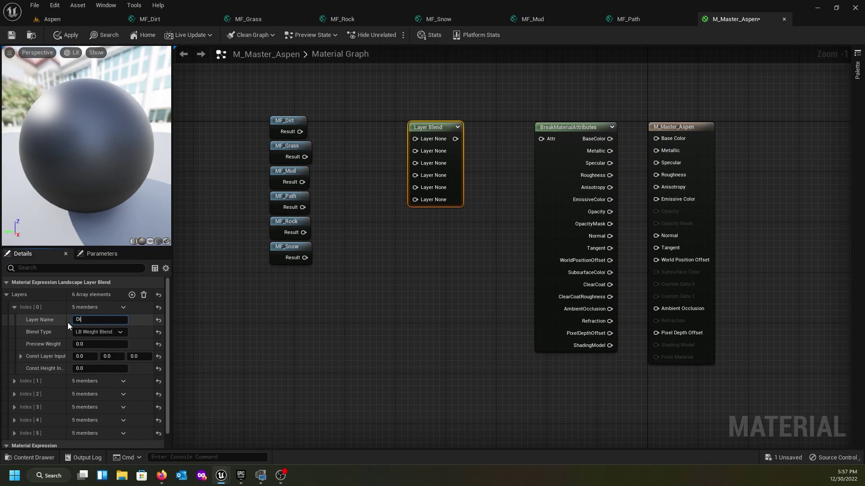
key("Return")
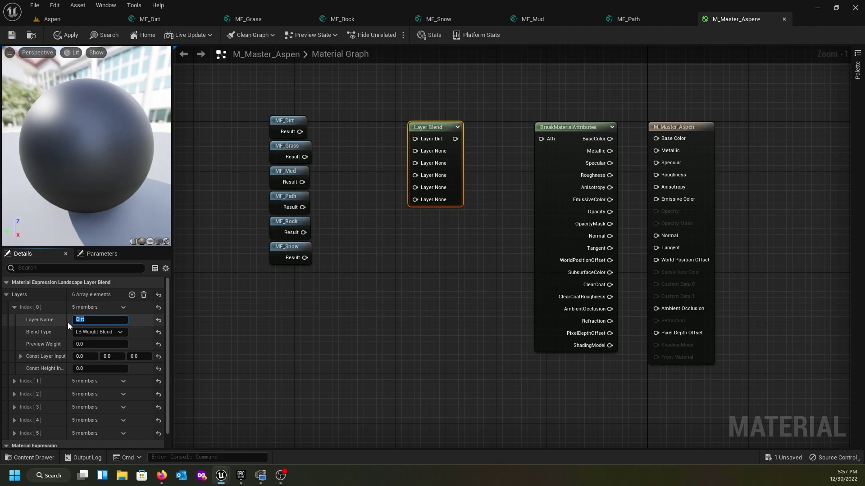
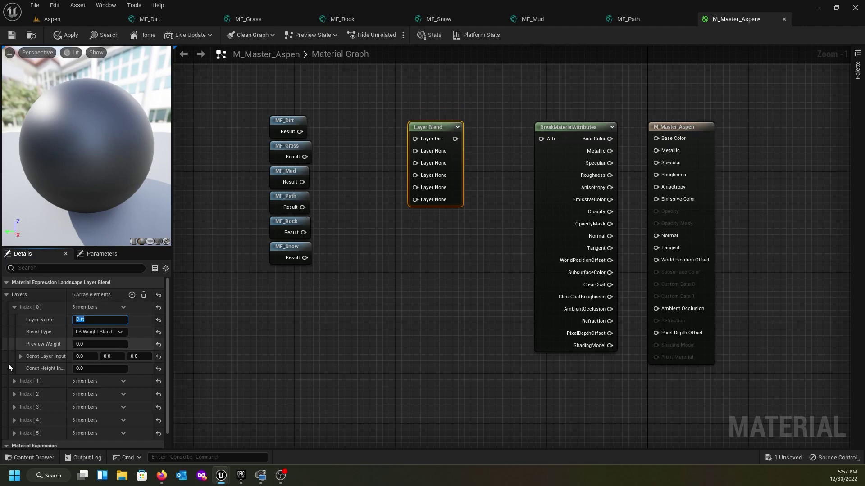
left_click(39, 308)
left_click(13, 307)
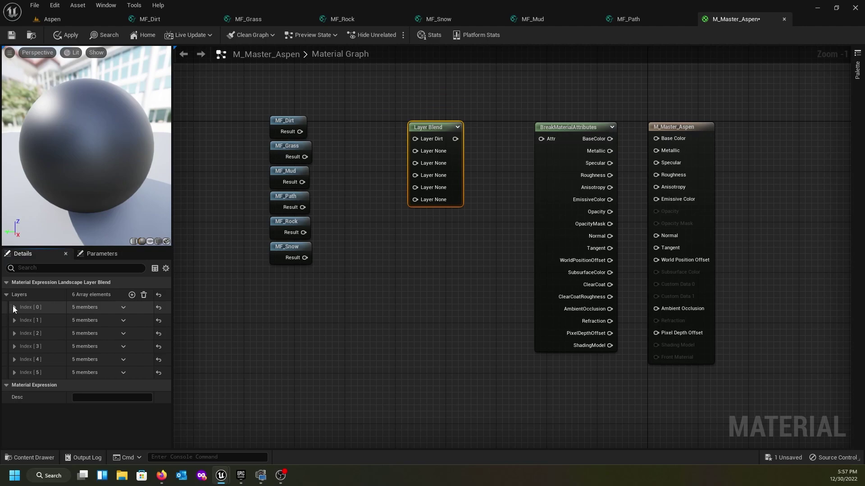
Name the second layer (index 1) of the Layer Blend node Grass and collapse its settings
left_click(14, 319)
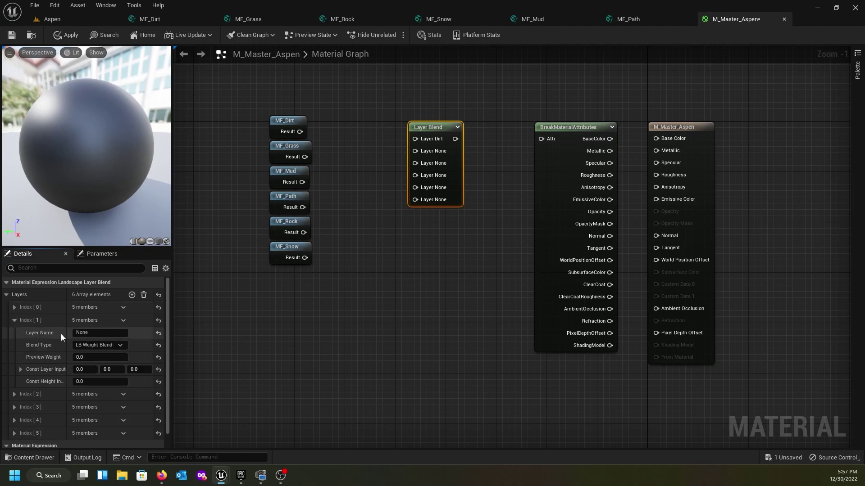
left_click(89, 333)
double_click(89, 333)
type("Grass")
key("Return")
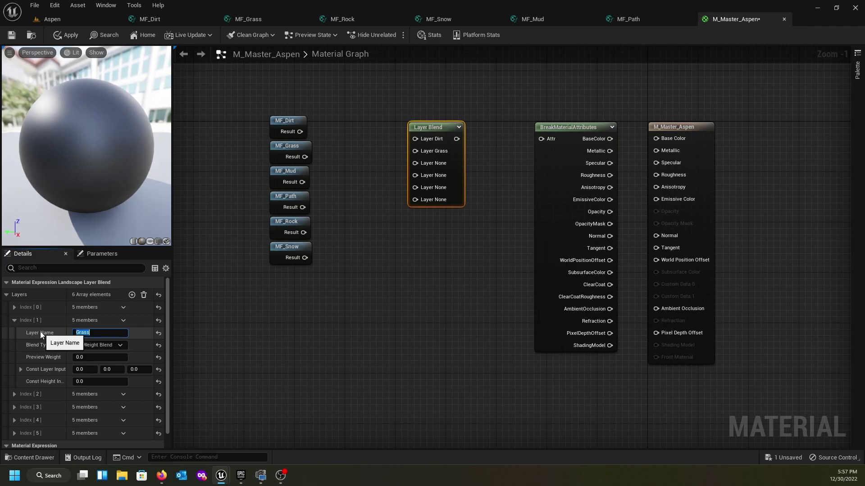
left_click(15, 320)
Name the third layer (index 2) of the Layer Blend node Mud and expand the fourth layer's settings
left_click(14, 334)
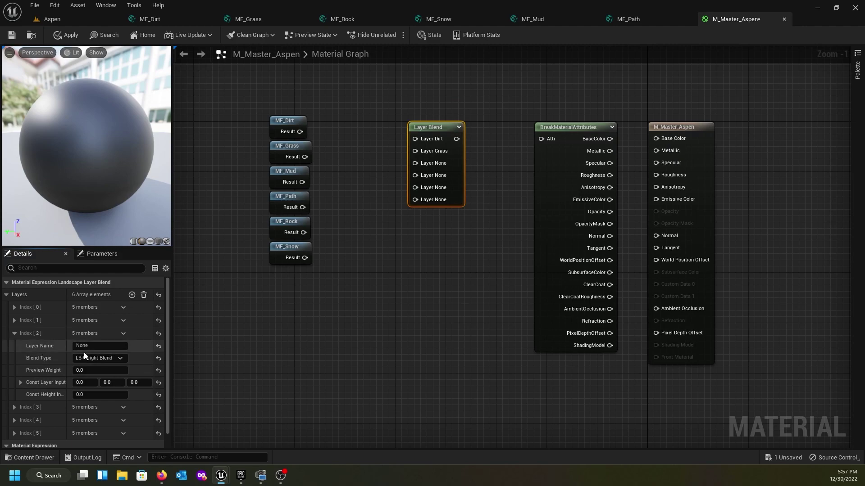
left_click(95, 347)
type("Mud")
key("Return")
left_click(13, 334)
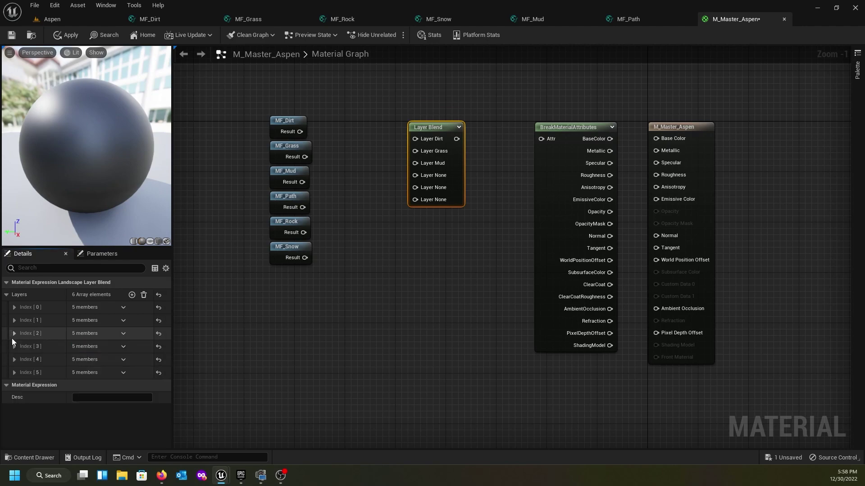
left_click(14, 346)
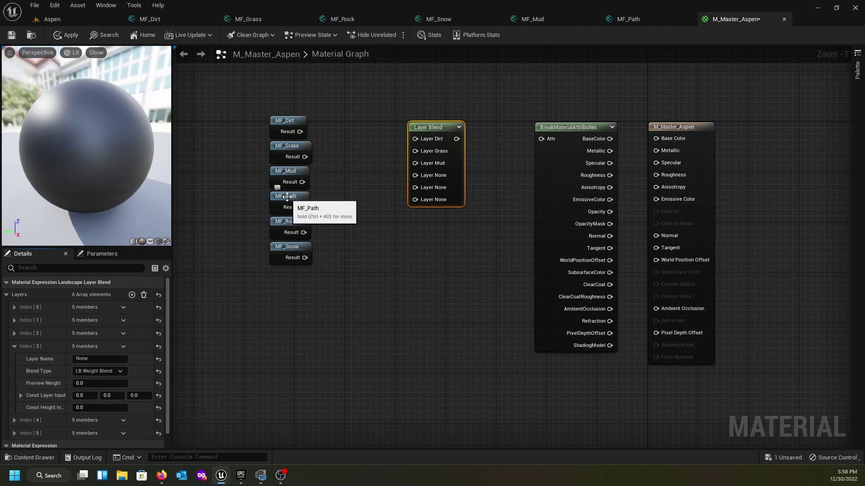
Reorder the material function column to MF_Dirt, MF_Grass, MF_Rock, MF_Mud, MF_Path and MF_Snow, evenly spaced and slightly higher in the graph
left_click_drag(286, 200, 349, 225)
left_click_drag(298, 173, 362, 205)
left_click_drag(288, 219, 292, 172)
left_click_drag(229, 88, 306, 190)
left_click_drag(281, 121, 276, 101)
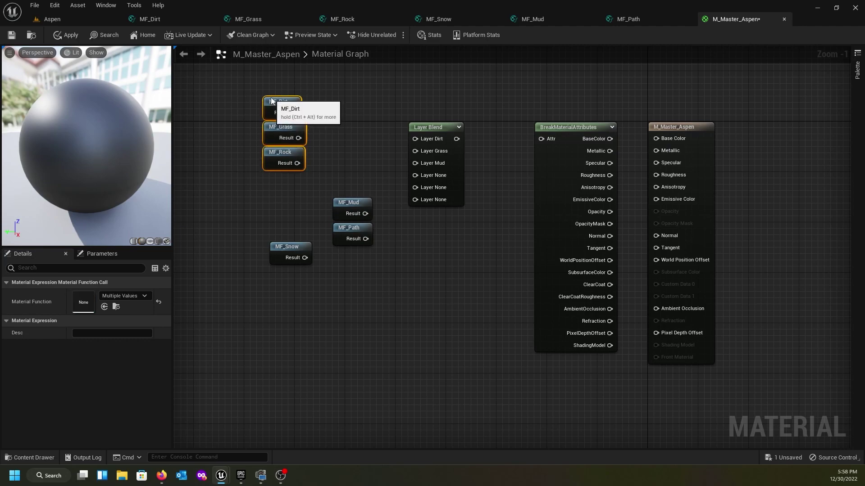
left_click_drag(312, 188, 365, 239)
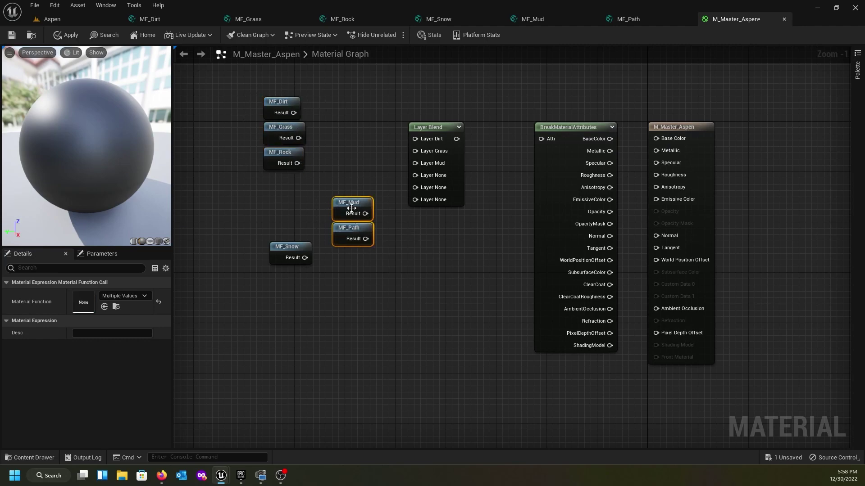
left_click_drag(349, 203, 279, 179)
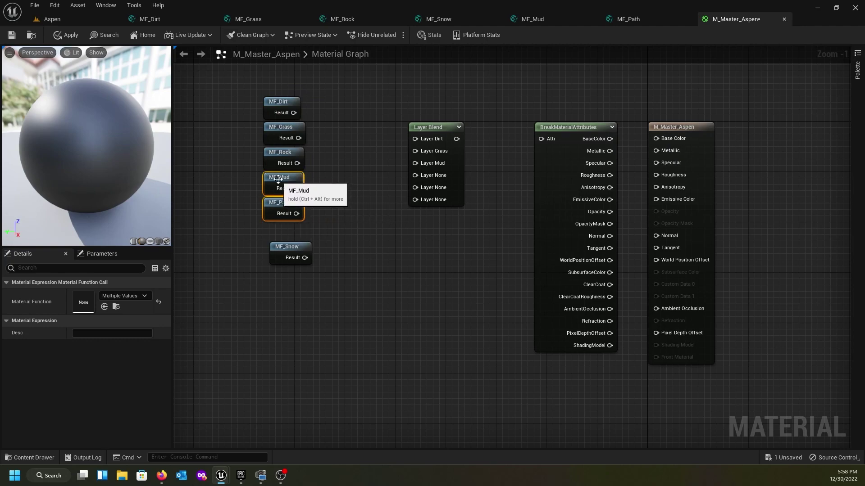
left_click_drag(287, 252, 282, 232)
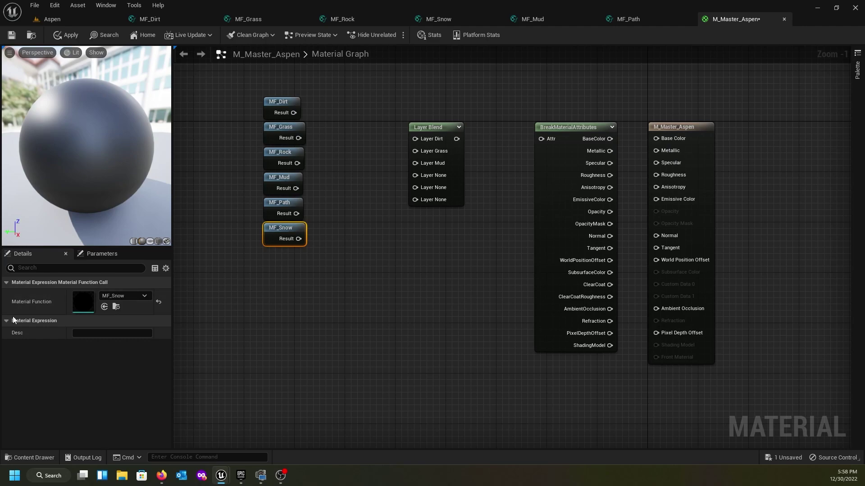
Rename the Layer Blend node's third layer (index 2) to Rock and collapse its settings
left_click(417, 127)
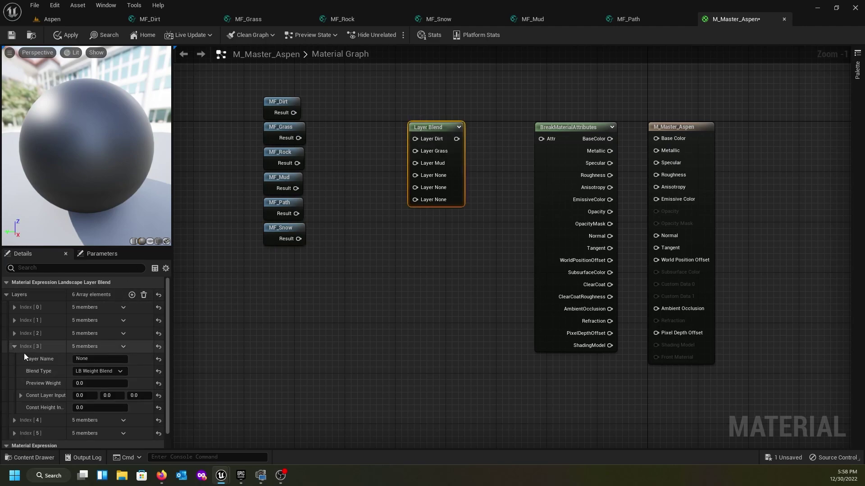
left_click(14, 333)
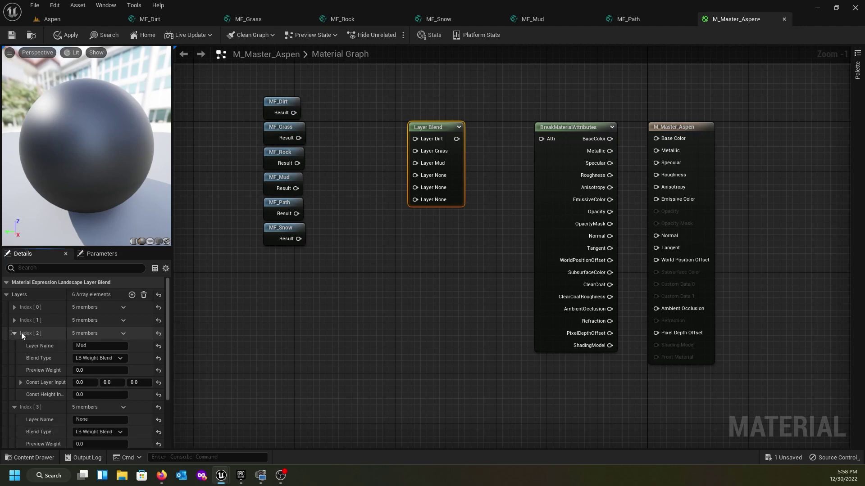
left_click(94, 344)
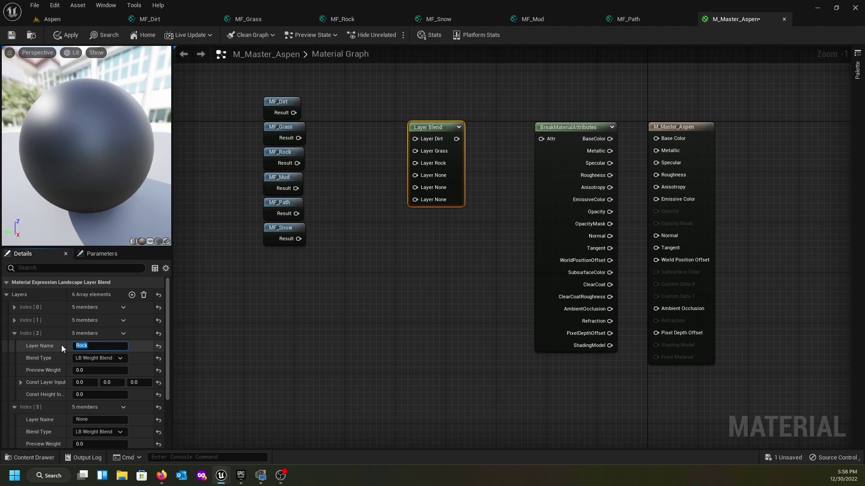
left_click(11, 333)
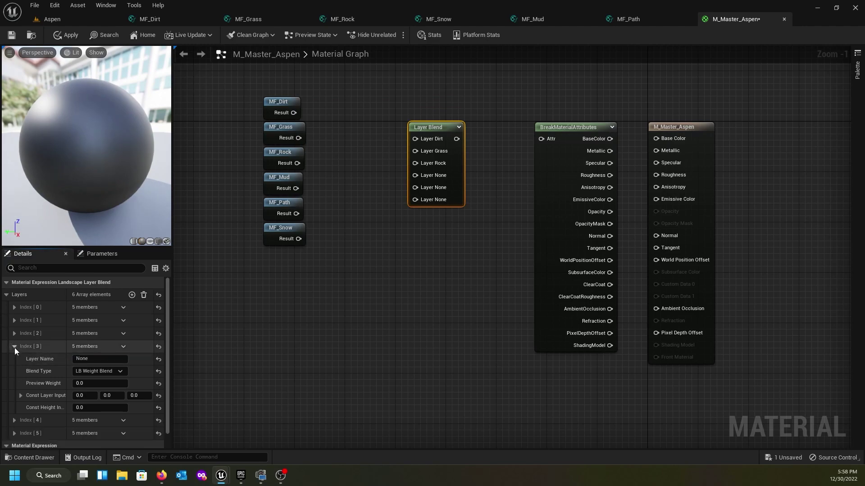
Name the fourth layer (index 3) of the Layer Blend node Mud and collapse its settings
left_click(93, 357)
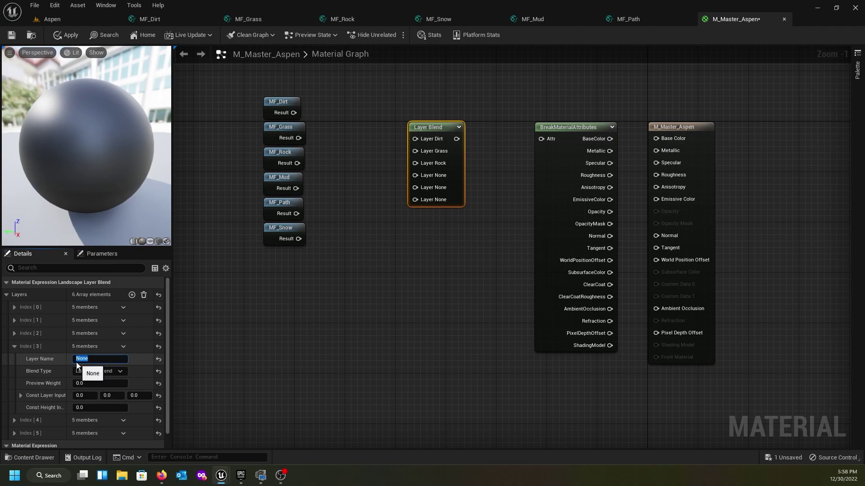
type("Mud")
key("Return")
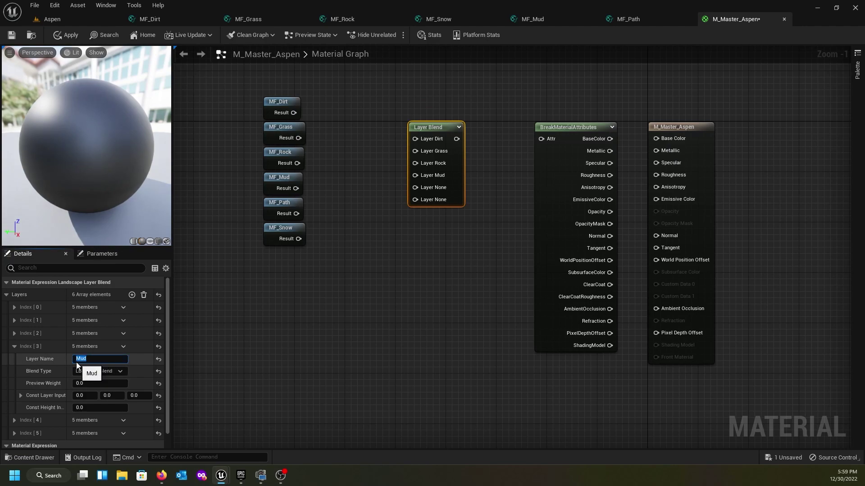
left_click(14, 347)
Name the fifth layer (index 4) of the Layer Blend node Path and collapse its settings
left_click(14, 360)
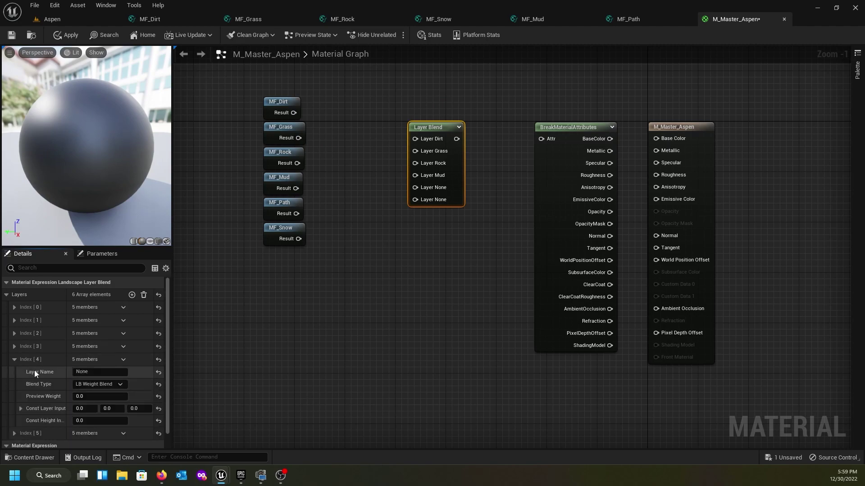
left_click(99, 372)
type("Path")
key("Return")
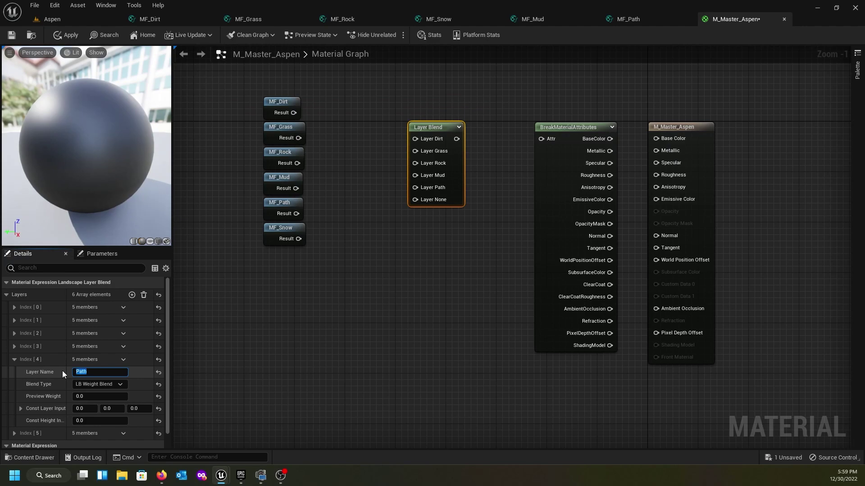
left_click(14, 358)
Name the sixth layer (index 5) of the Layer Blend node Snow and collapse its settings
left_click(14, 373)
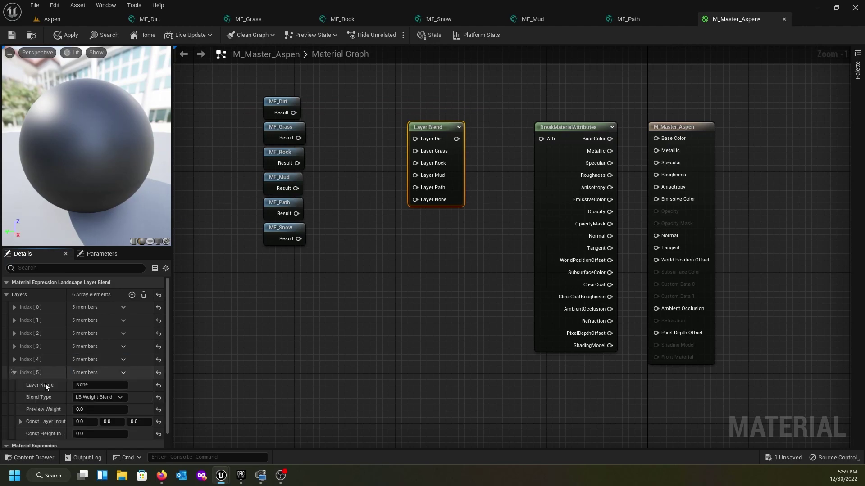
left_click(97, 385)
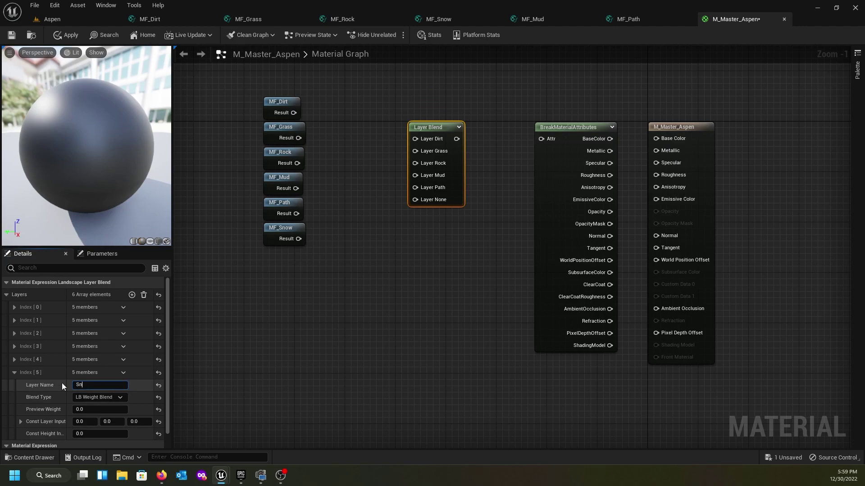
key("Return")
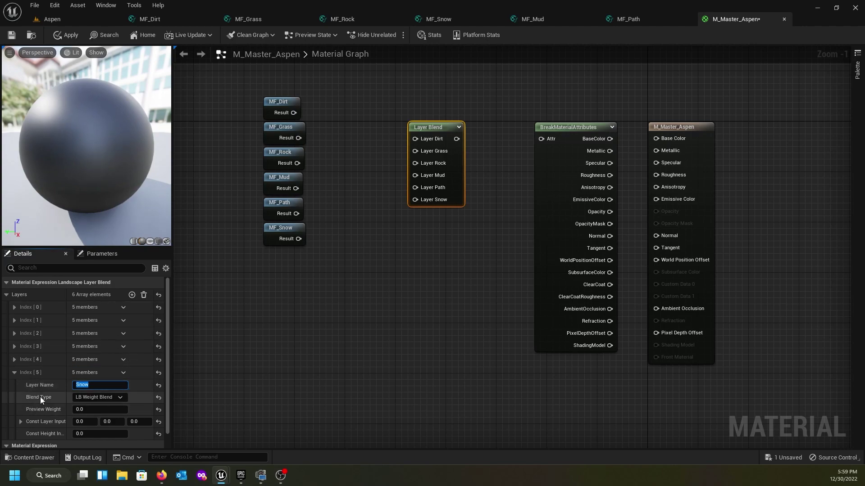
left_click(14, 373)
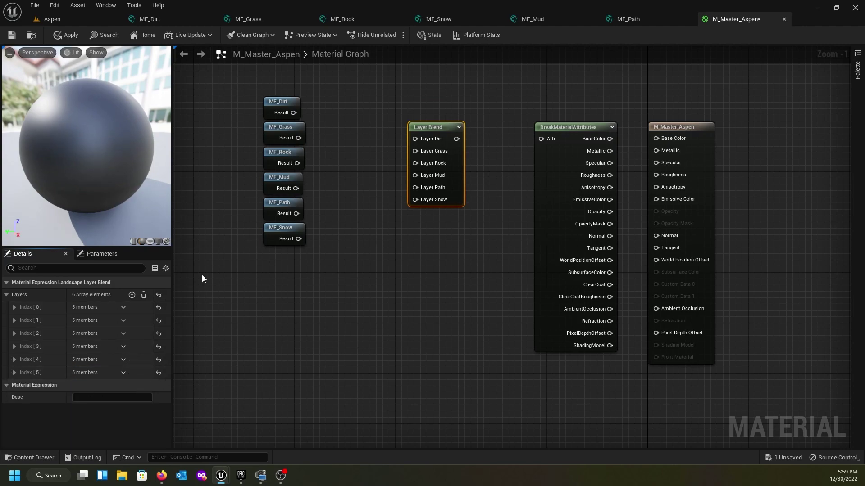
Connect the Result outputs of MF_Dirt, MF_Grass, MF_Rock, MF_Mud and MF_Path to their matching layer inputs on the Layer Blend node
left_click_drag(295, 113, 417, 141)
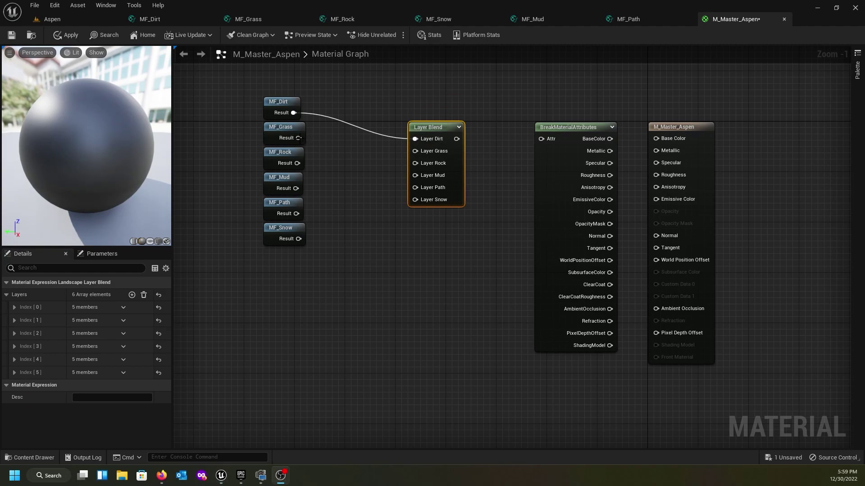
left_click_drag(298, 138, 414, 152)
left_click_drag(297, 163, 415, 163)
left_click_drag(298, 188, 415, 175)
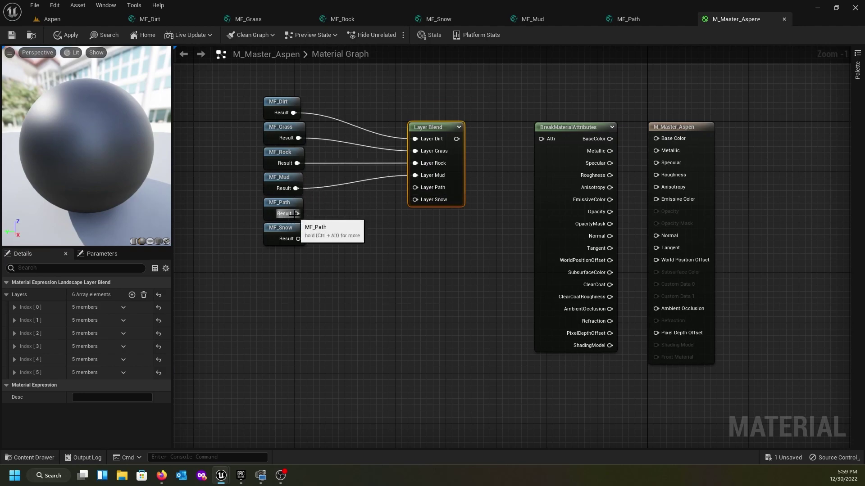
left_click_drag(296, 214, 414, 187)
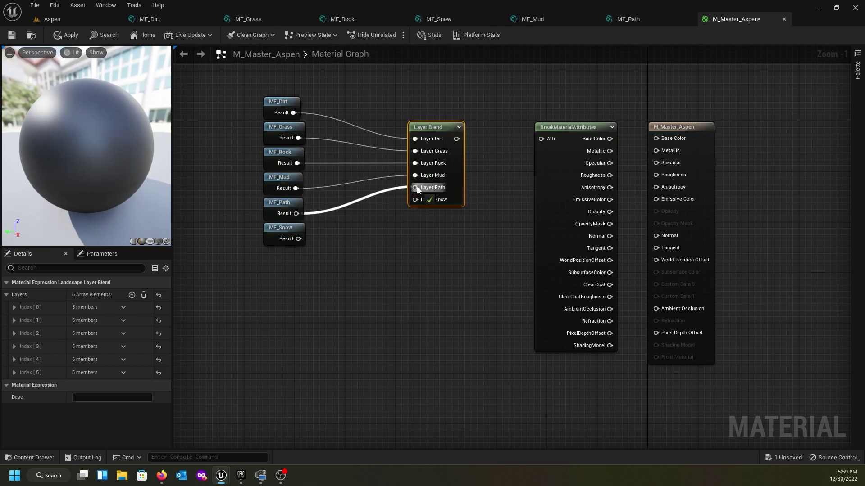
Connect MF_Snow to the Layer Snow input and the Layer Blend output to the Attr input of BreakMaterialAttributes
left_click_drag(299, 239, 420, 202)
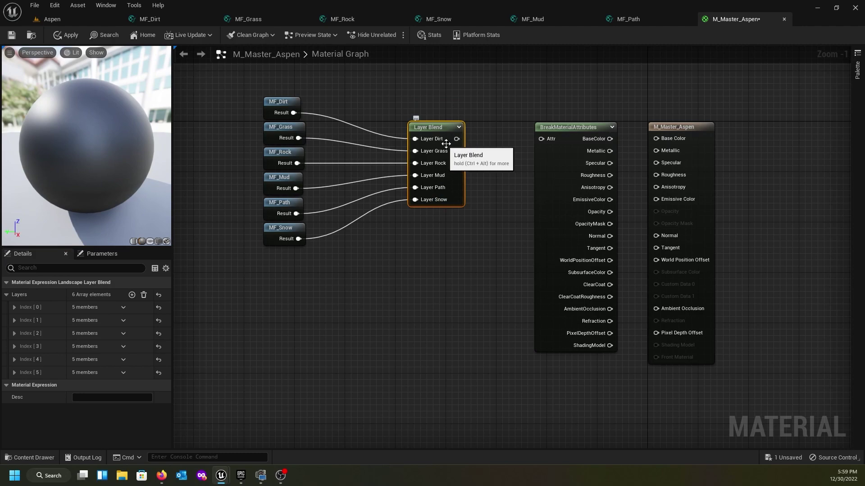
left_click_drag(457, 138, 541, 138)
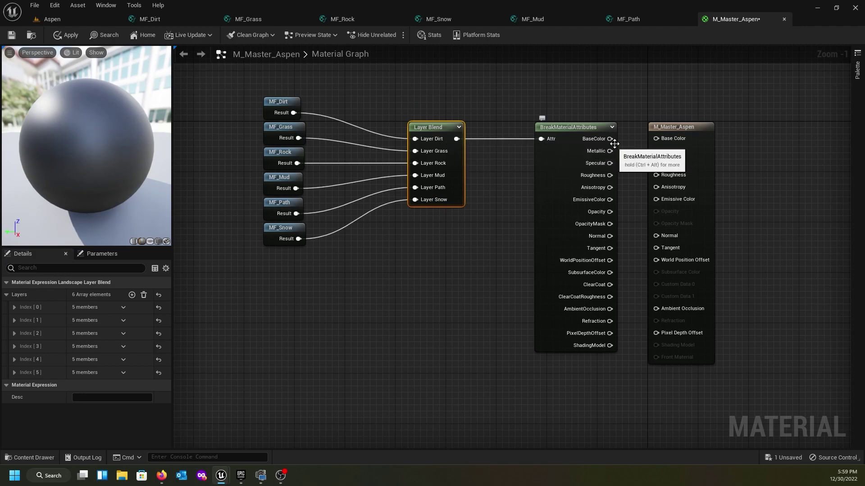
Connect BreakMaterialAttributes' BaseColor, Metallic, Roughness, Normal, WorldPositionOffset and AmbientOcclusion outputs to the matching M_Master_Aspen inputs
left_click_drag(610, 138, 656, 140)
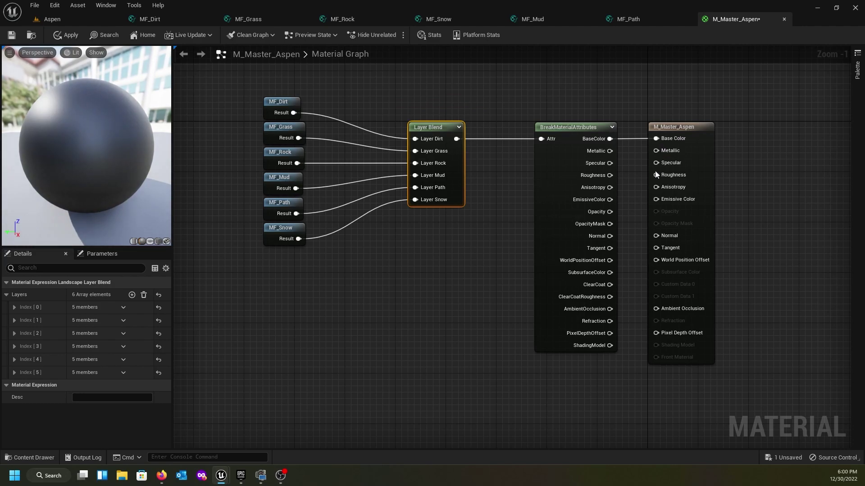
left_click_drag(610, 150, 672, 151)
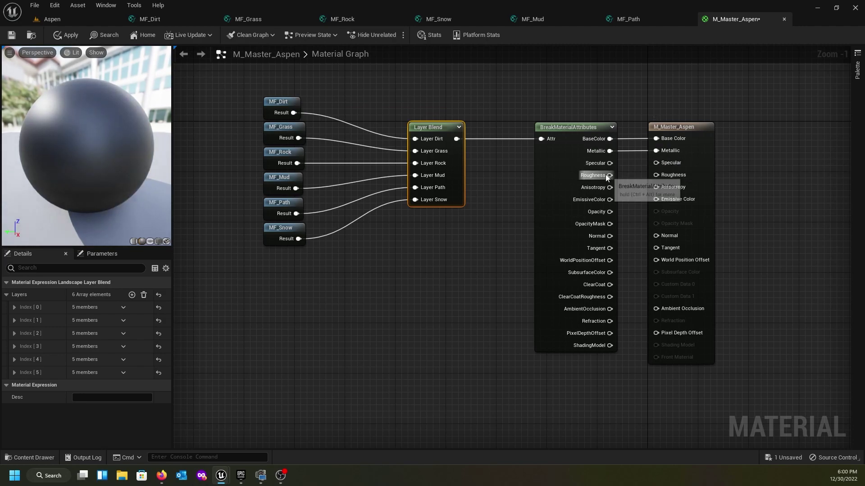
left_click_drag(609, 175, 656, 177)
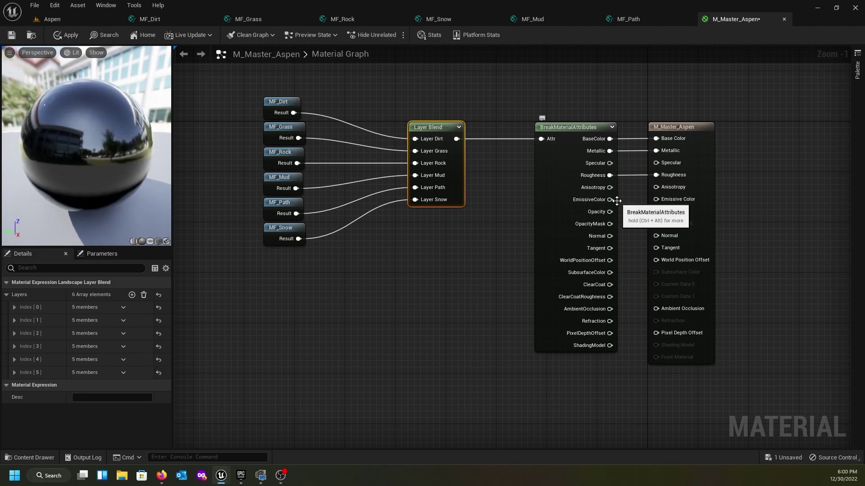
left_click_drag(610, 236, 656, 236)
left_click_drag(610, 260, 656, 260)
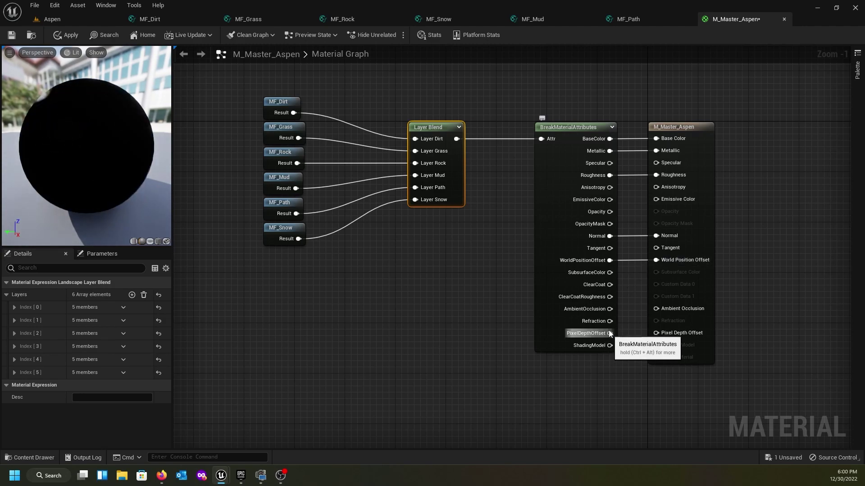
left_click_drag(609, 309, 656, 309)
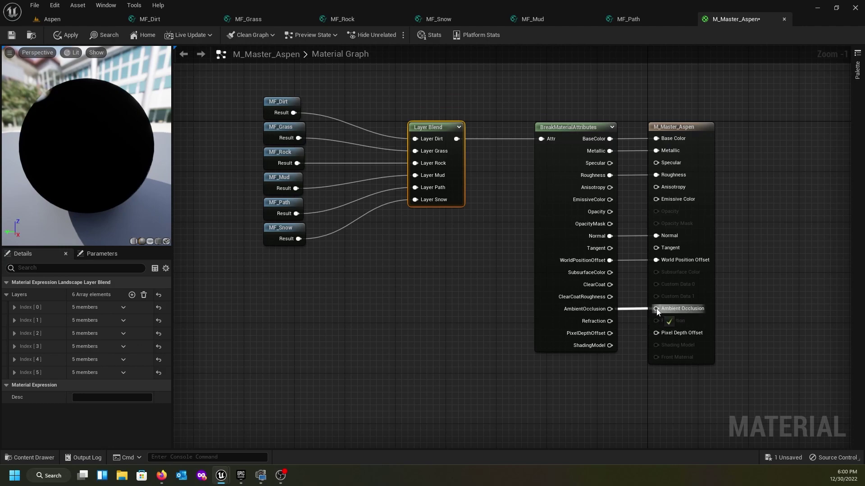
Save the M_Master_Aspen material and all other modified assets
left_click(11, 35)
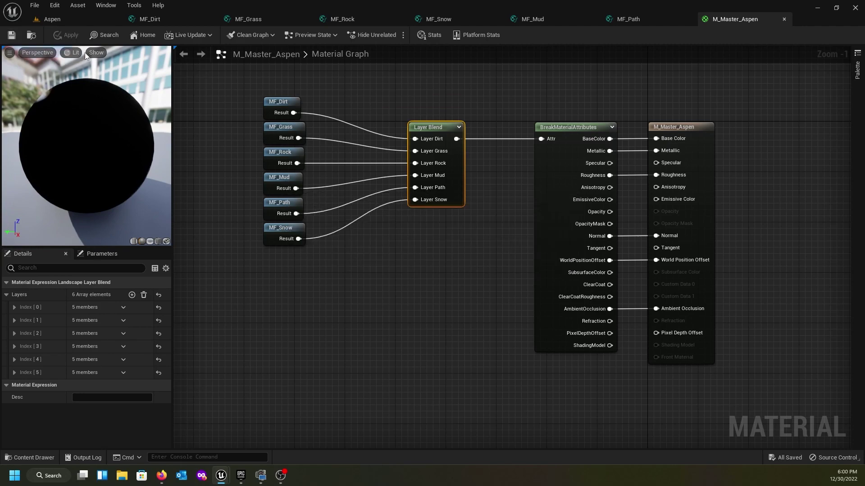
left_click(35, 5)
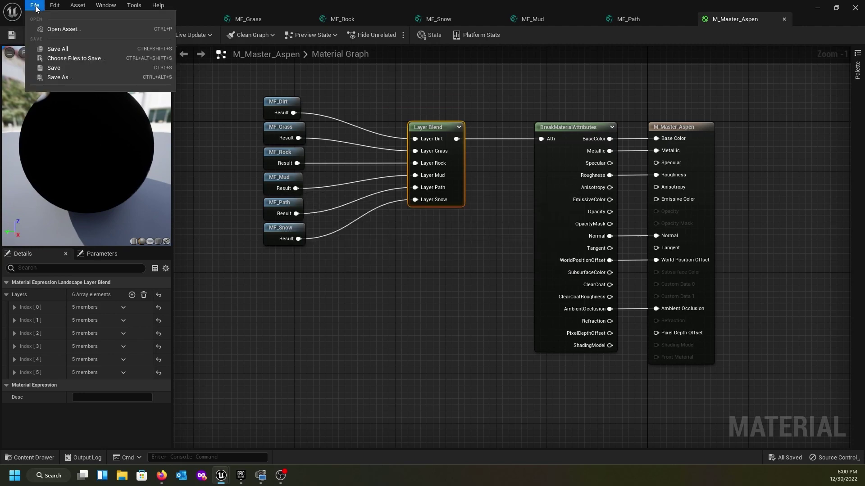
left_click(58, 49)
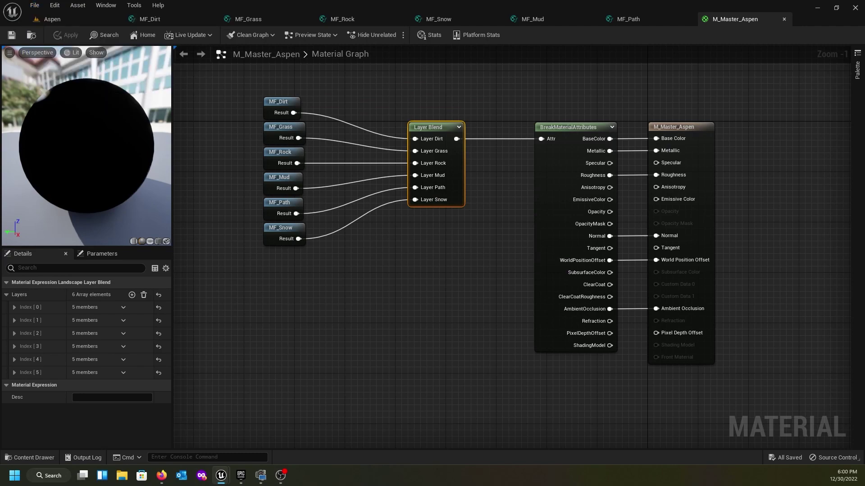
Return to the Aspen level and turn off the Collision display in the viewport
left_click(49, 21)
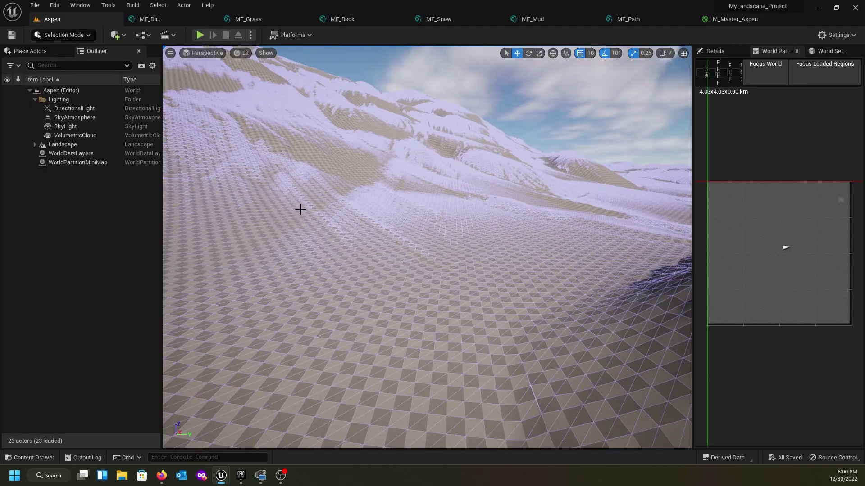
left_click(266, 54)
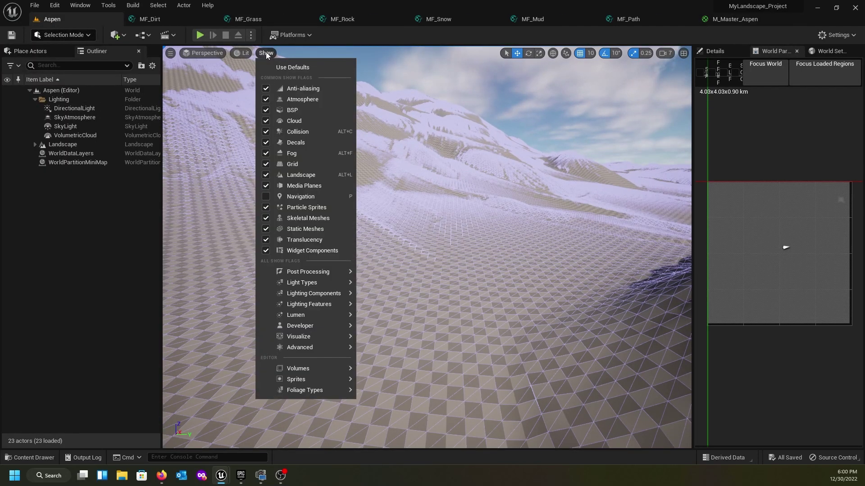
left_click(267, 131)
left_click(339, 38)
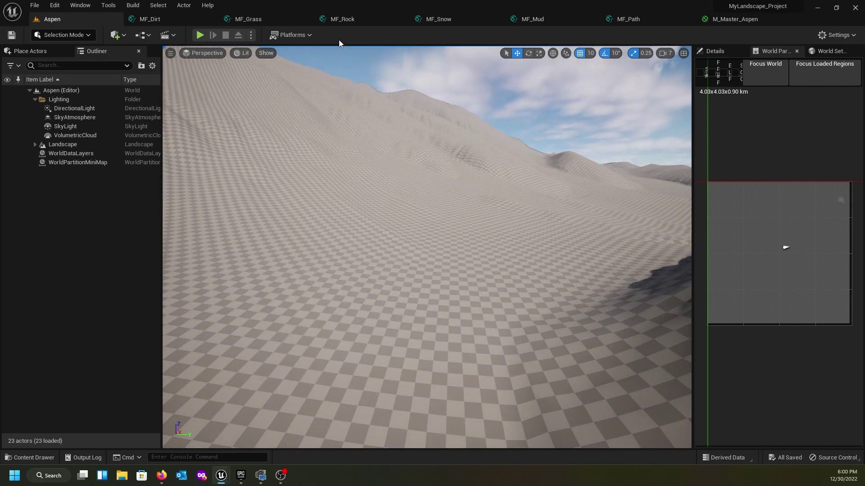
Select the Landscape actor and bring up its detail properties
right_click_drag(368, 183, 212, 193)
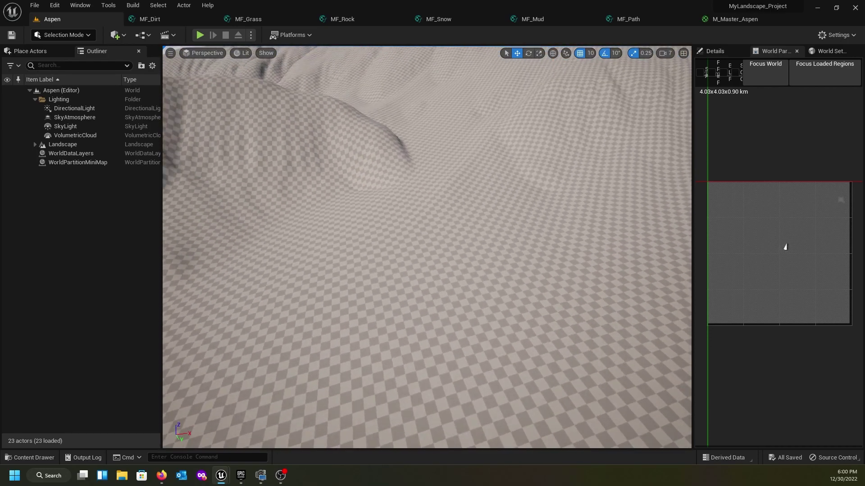
left_click(74, 145)
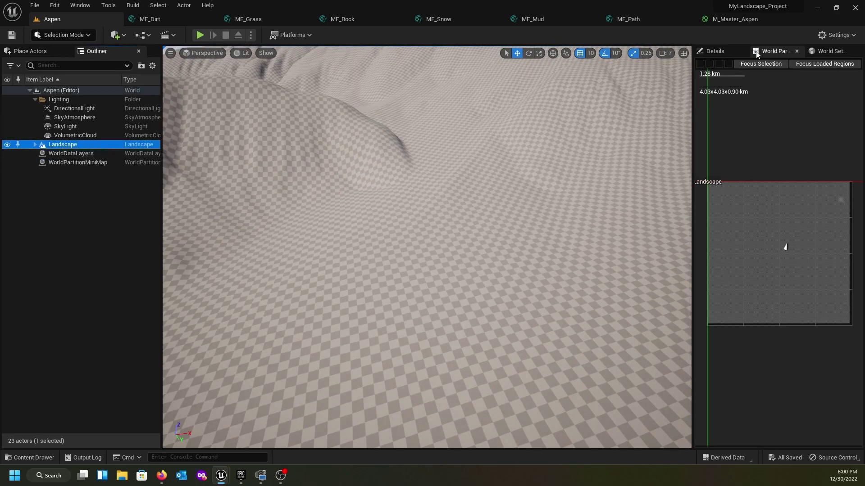
left_click(715, 53)
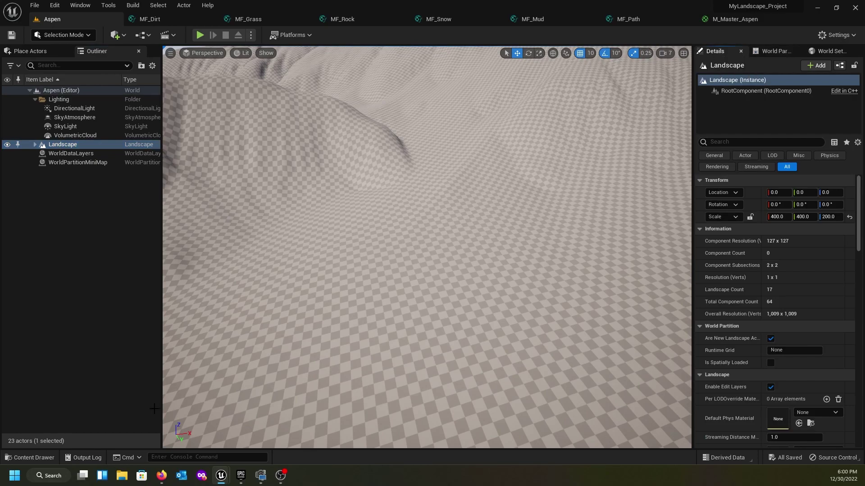
Create a material instance of M_Master_Aspen in the Master_Materials folder and name it MI_Master_Aspen_Inst
left_click(32, 458)
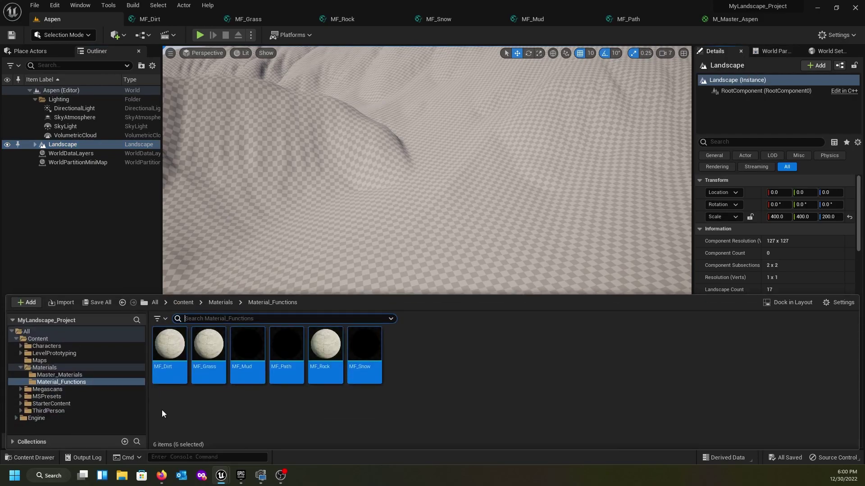
left_click(216, 303)
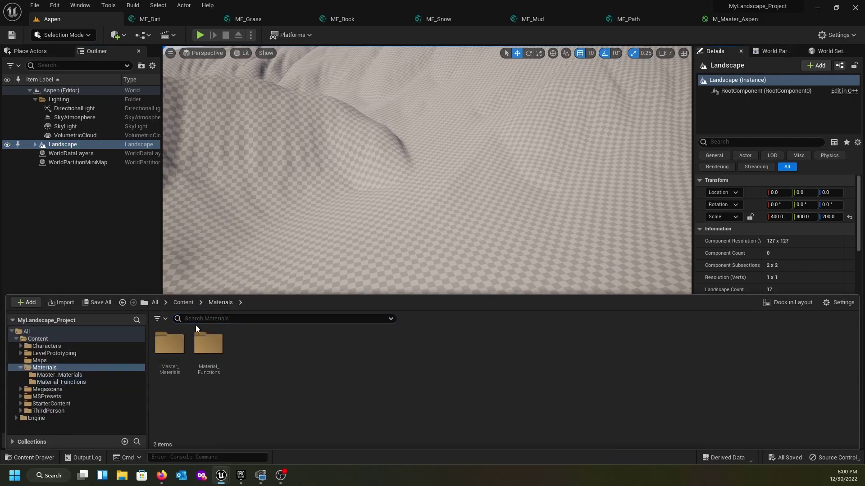
double_click(177, 345)
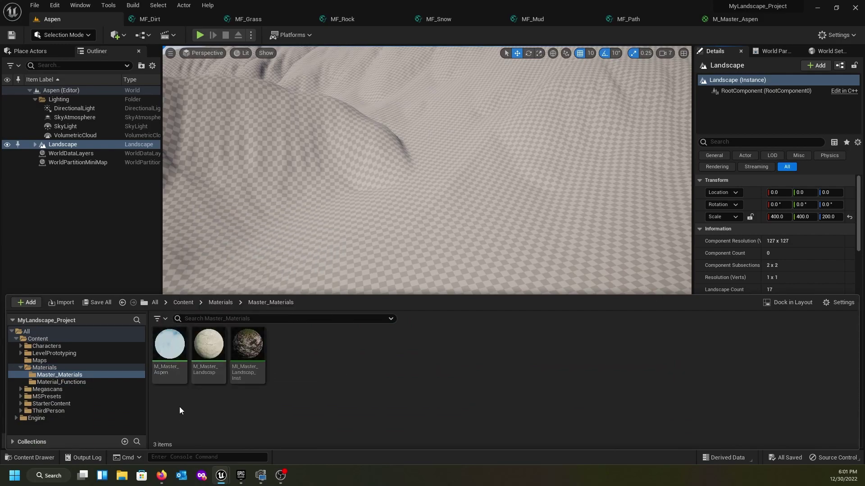
right_click(161, 369)
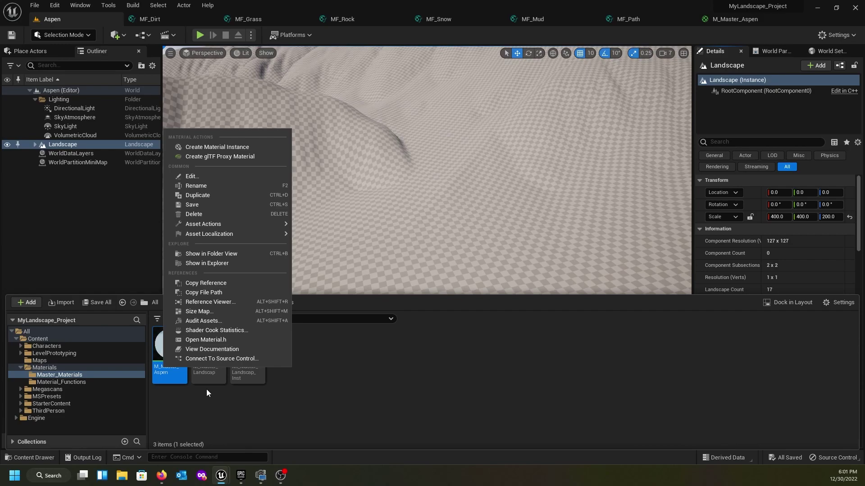
left_click(207, 147)
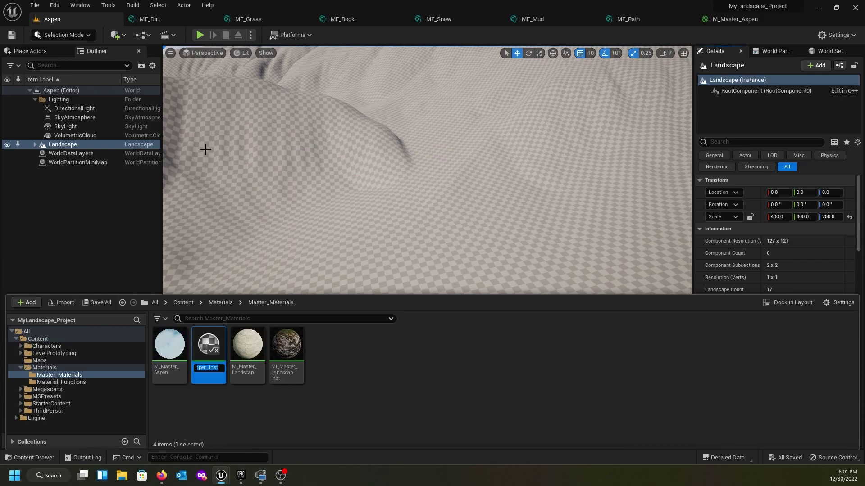
key("End")
key("Return")
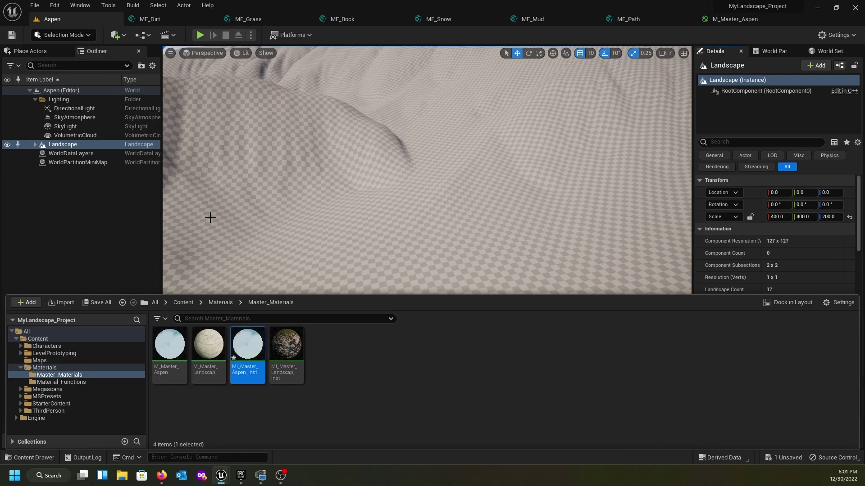
Open MI_Master_Aspen_Inst and examine its parameter groups, including the layer textures, far texture adjustment, macro variation, rotation and tiling
double_click(240, 370)
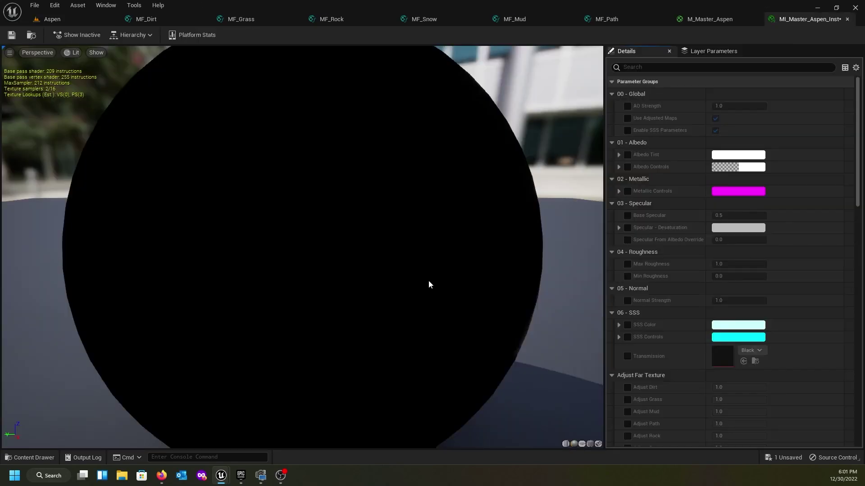
scroll(429, 280, "down", 3)
scroll(677, 252, "down", 1)
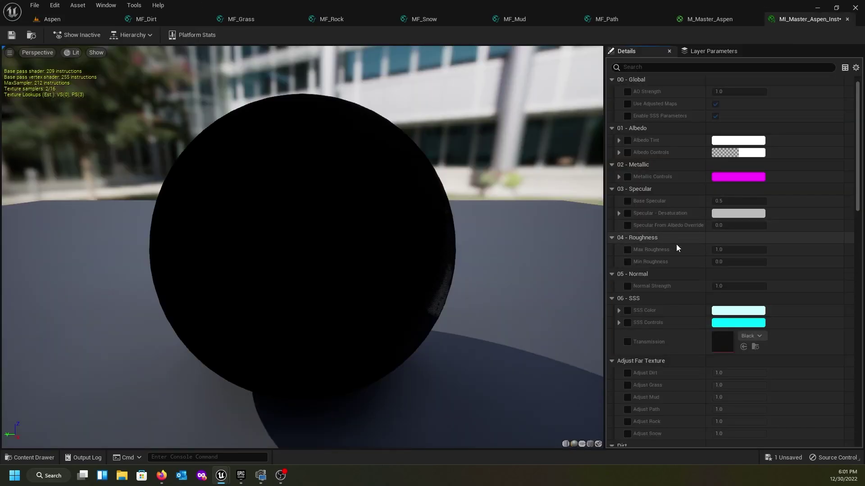
scroll(772, 308, "down", 7)
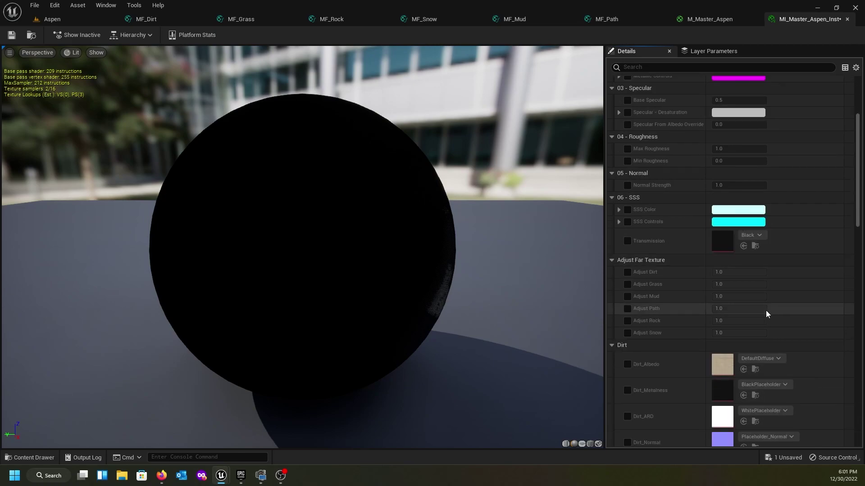
scroll(766, 310, "down", 14)
scroll(677, 292, "down", 16)
scroll(677, 308, "down", 19)
scroll(670, 318, "down", 18)
scroll(668, 324, "down", 2)
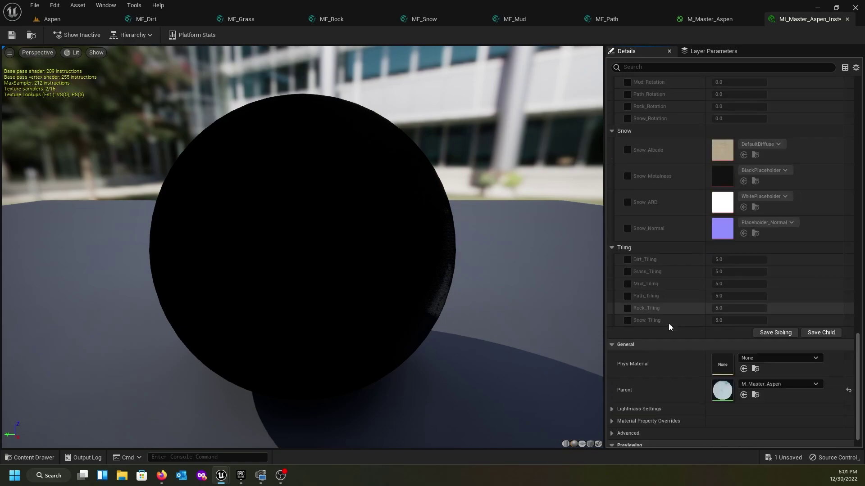
scroll(655, 301, "down", 2)
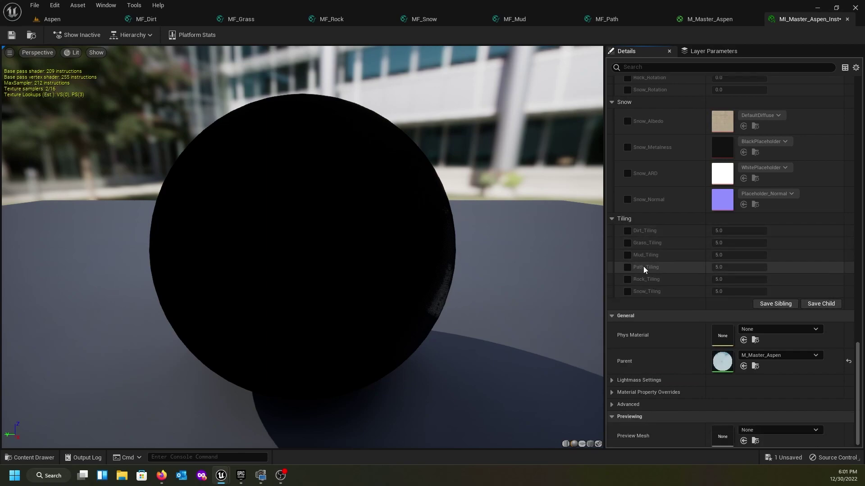
scroll(654, 285, "up", 7)
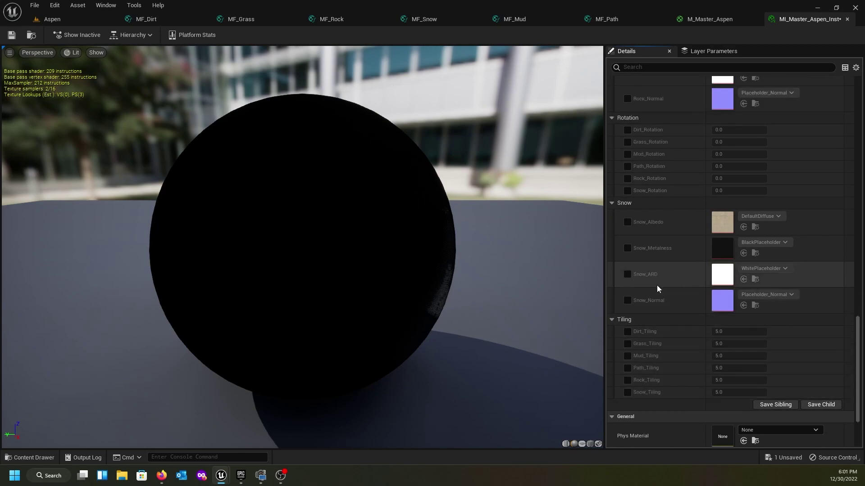
scroll(657, 288, "up", 20)
scroll(655, 291, "up", 18)
scroll(655, 293, "up", 8)
scroll(649, 331, "up", 1)
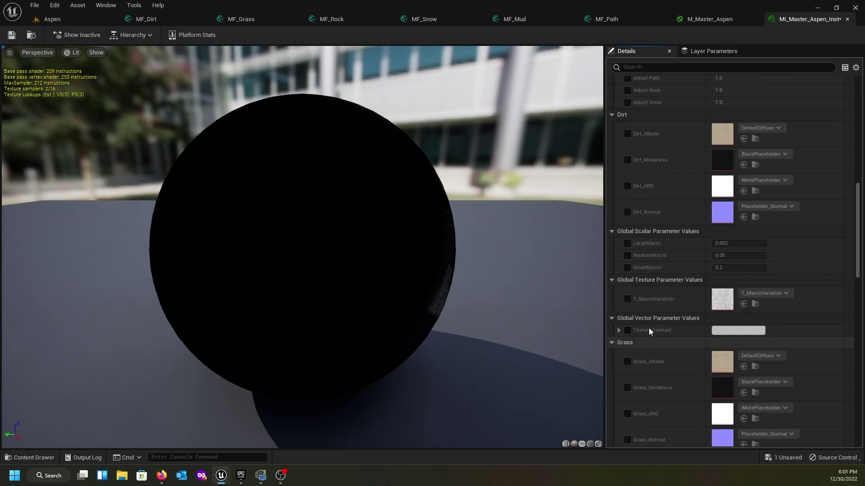
scroll(662, 322, "up", 10)
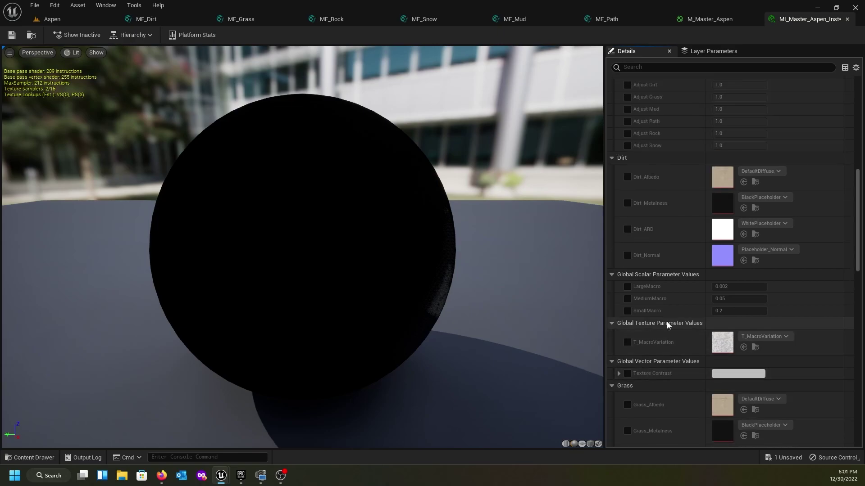
scroll(657, 311, "up", 14)
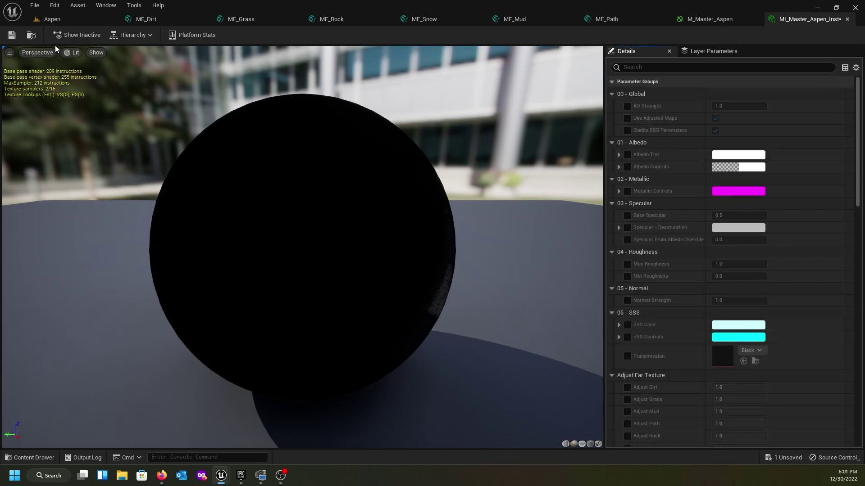
Open Quixel Bridge and start the account sign-in
left_click(106, 5)
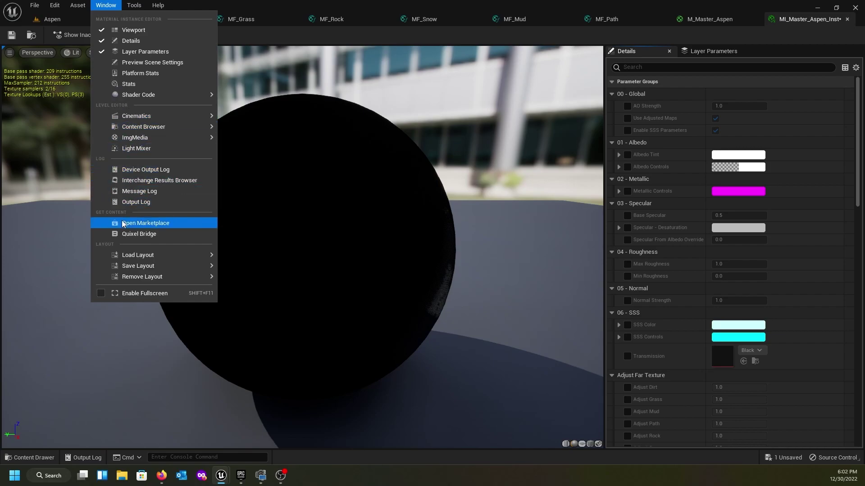
left_click(125, 237)
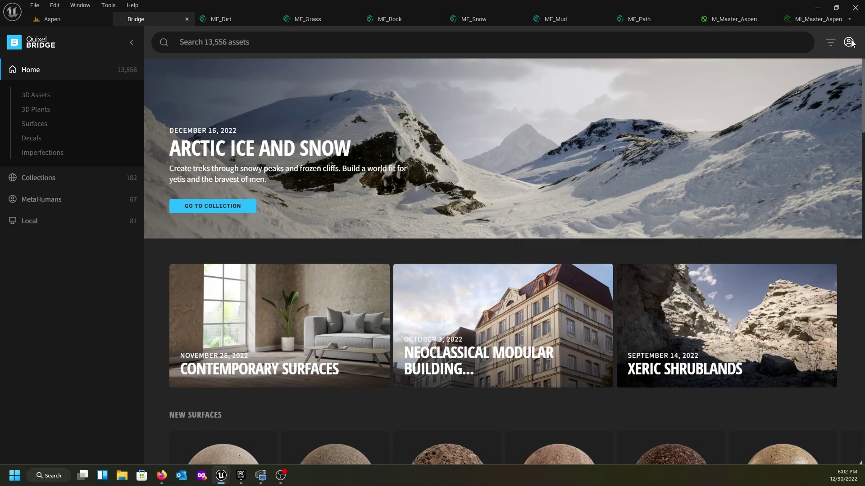
left_click(847, 44)
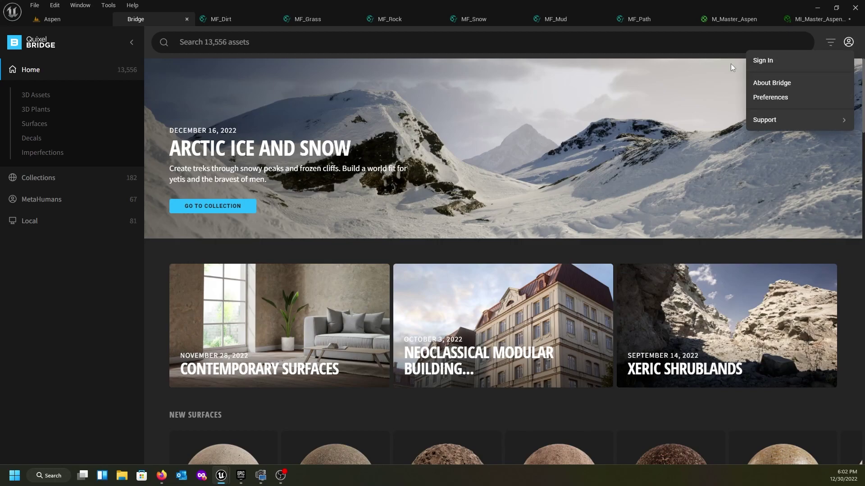
left_click(760, 65)
left_click_drag(439, 77, 0, 161)
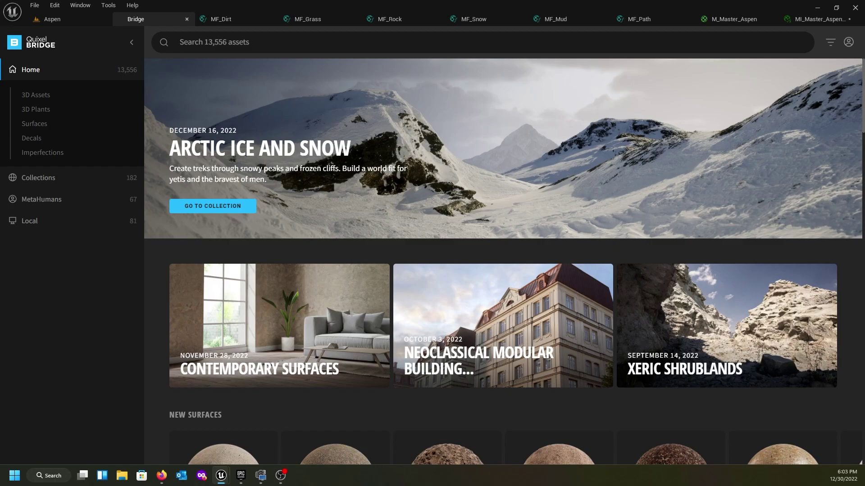
Complete the account sign-in for Quixel Bridge and look over the featured content on the home page
left_click(849, 43)
left_click(848, 43)
left_click(849, 44)
scroll(243, 229, "down", 1)
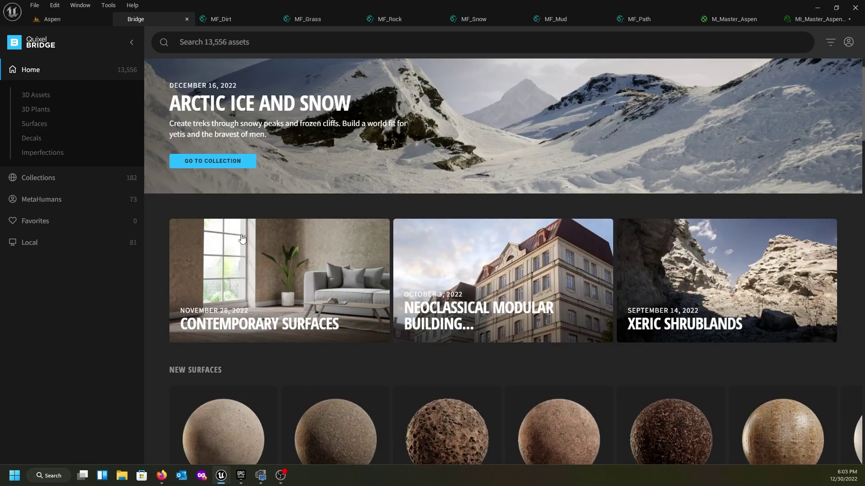
scroll(224, 229, "up", 1)
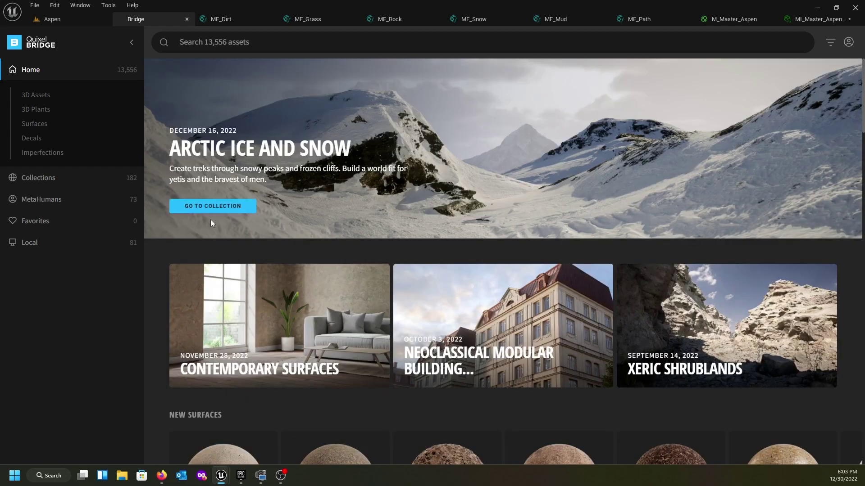
scroll(290, 255, "down", 1)
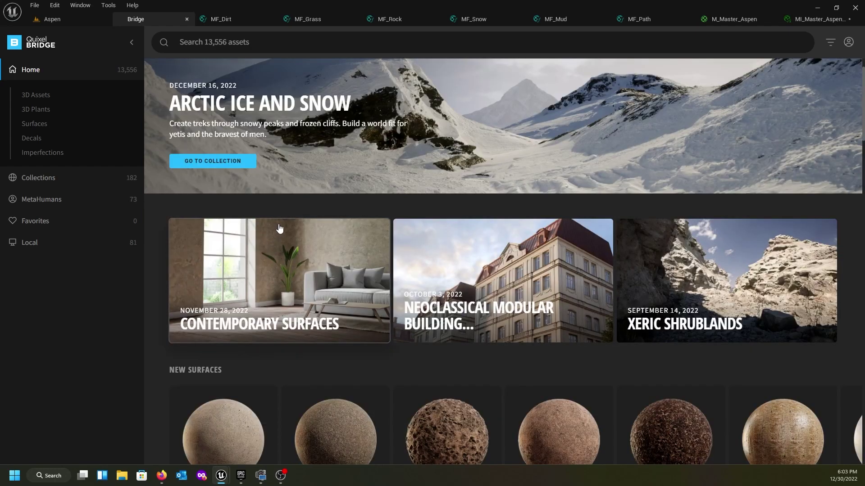
scroll(420, 267, "down", 2)
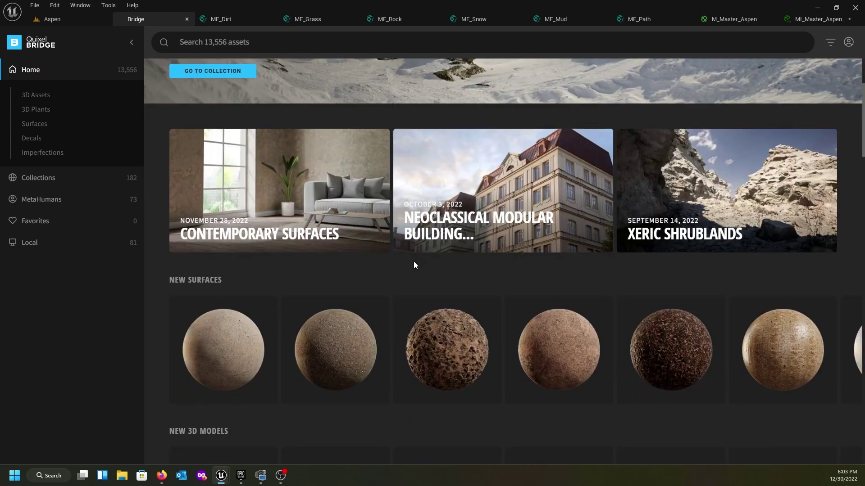
scroll(415, 265, "up", 2)
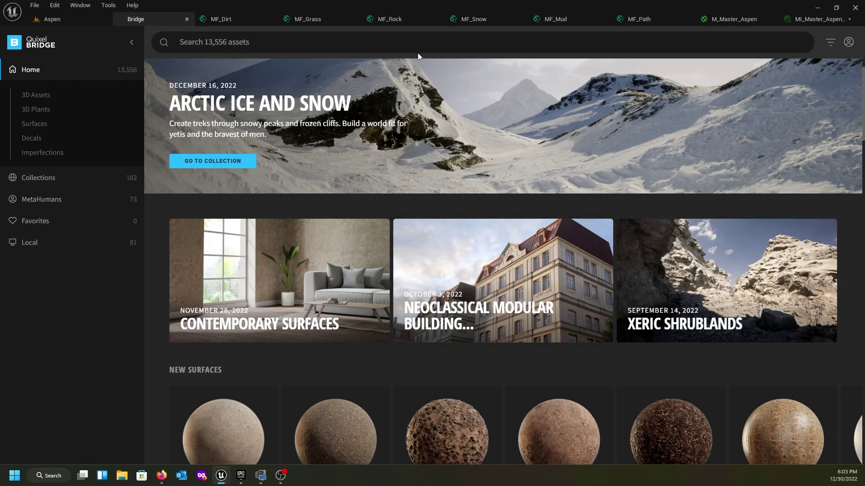
Look through the Surfaces categories and the Collections overview, including the Environment, Essential, ArchViz and Community groups
left_click(28, 128)
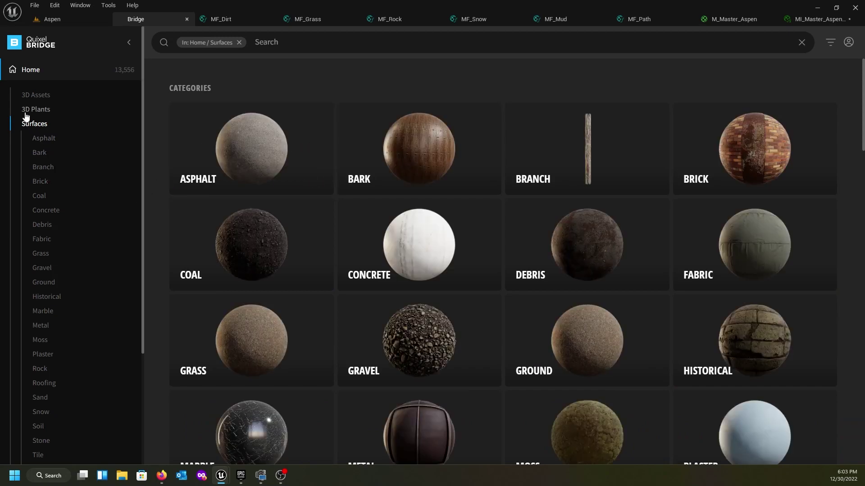
scroll(56, 190, "down", 3)
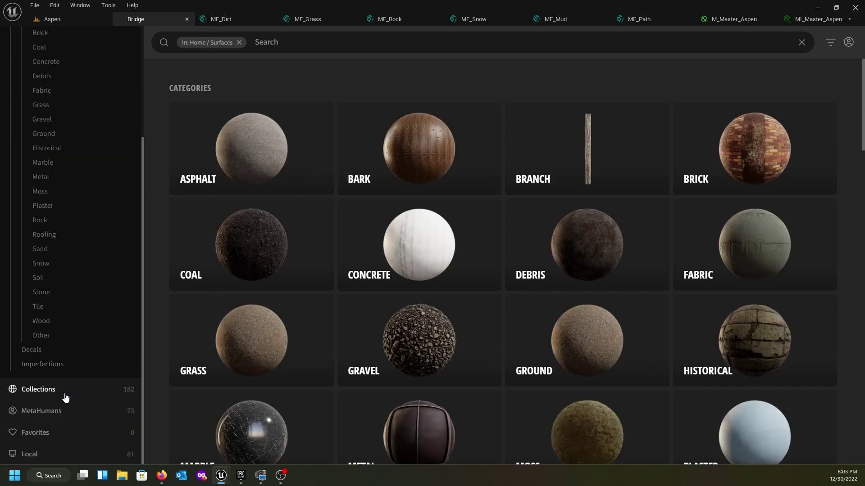
left_click(40, 390)
scroll(428, 310, "down", 3)
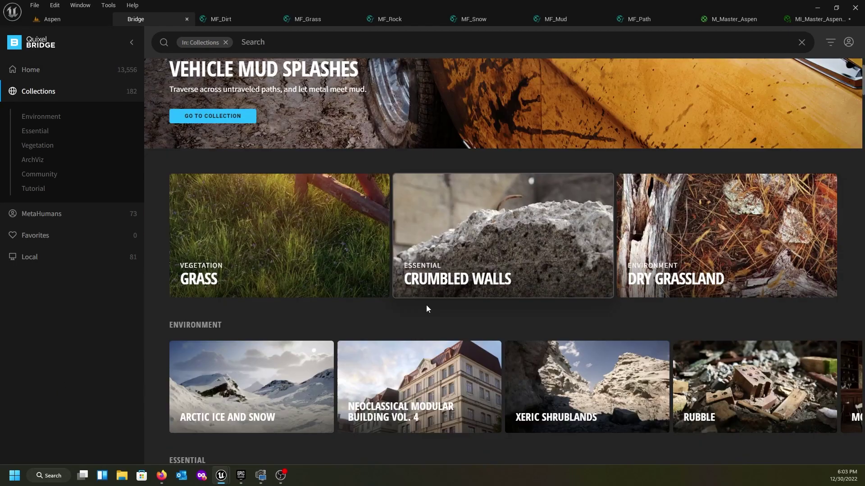
scroll(428, 310, "down", 2)
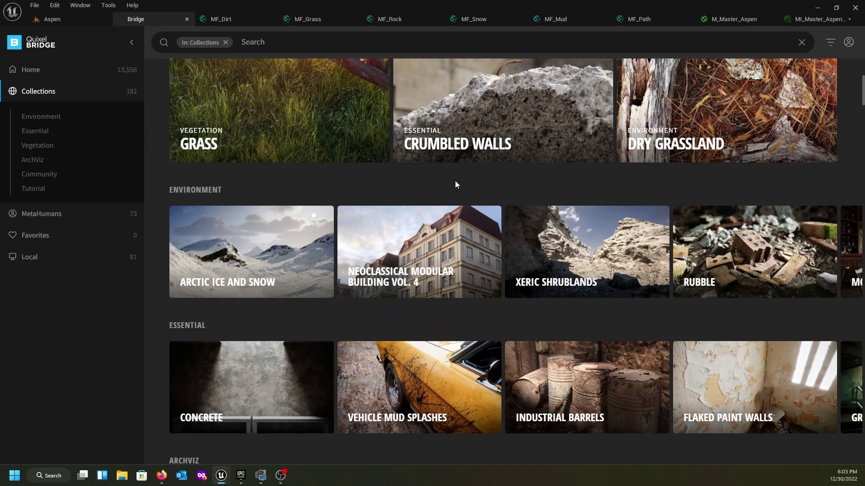
scroll(456, 185, "up", 1)
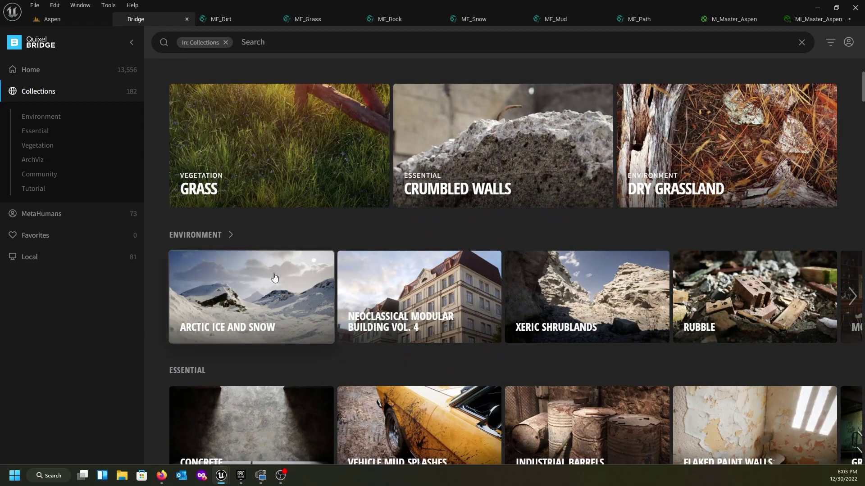
scroll(273, 276, "down", 2)
scroll(460, 255, "up", 4)
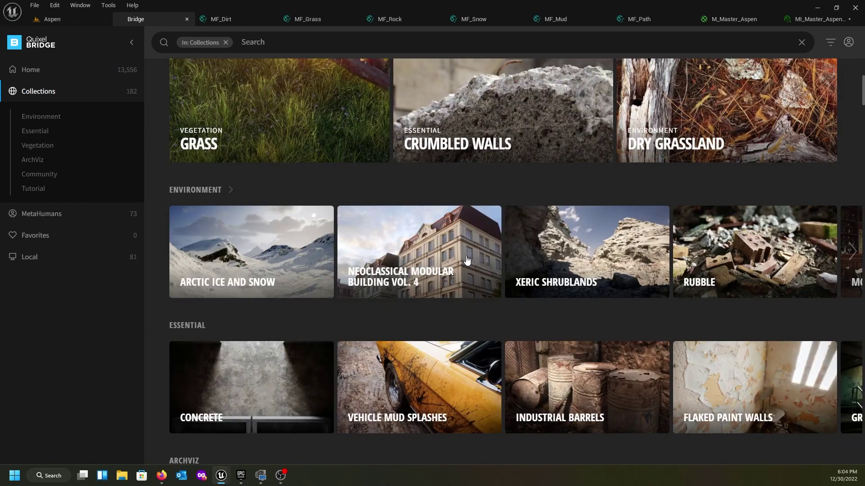
scroll(466, 260, "up", 2)
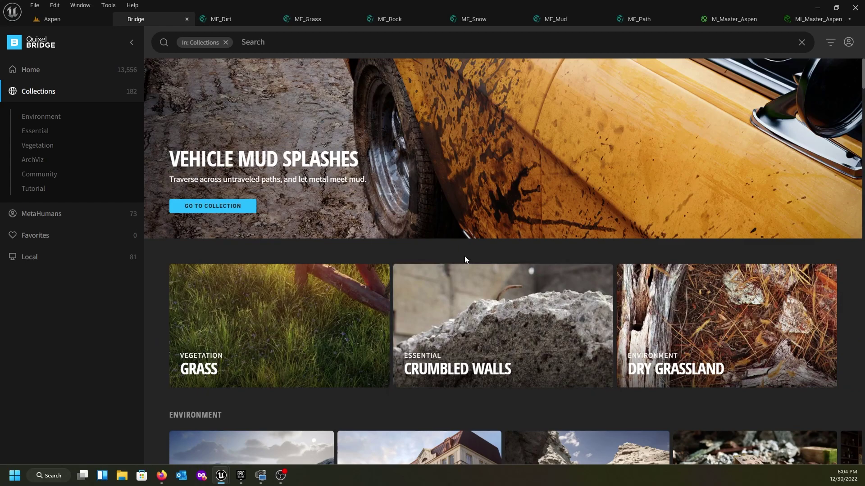
scroll(464, 257, "down", 6)
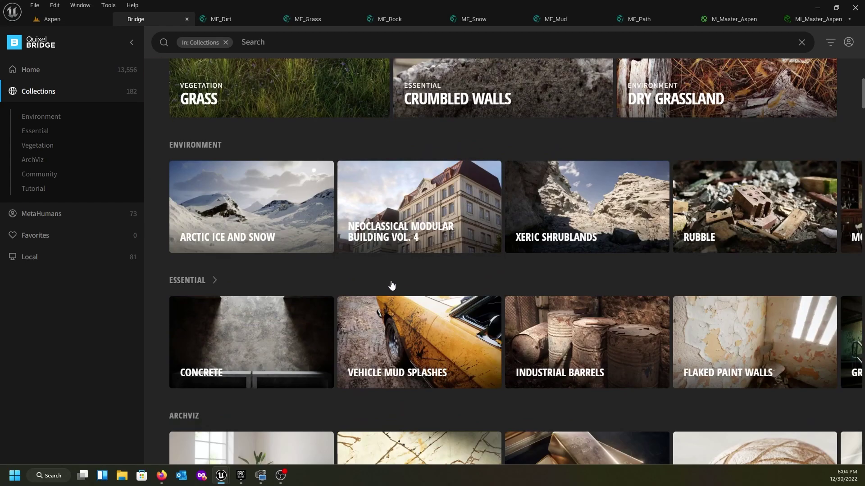
scroll(392, 285, "down", 3)
scroll(391, 285, "up", 1)
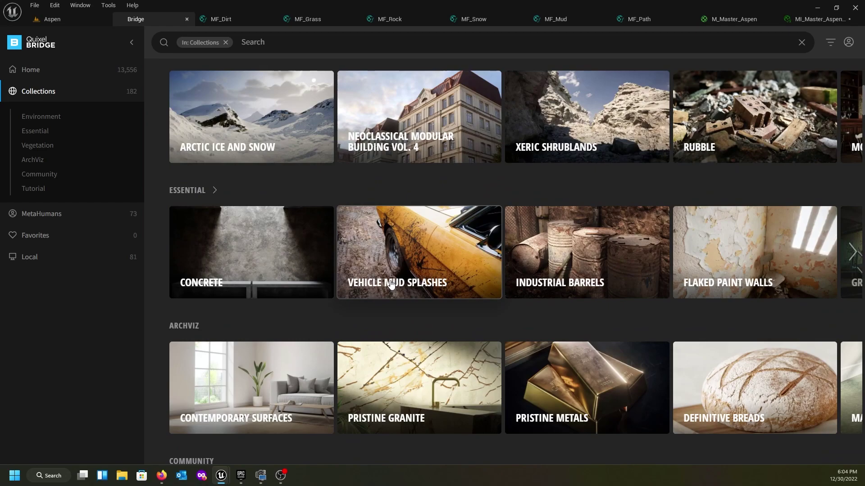
scroll(388, 290, "up", 4)
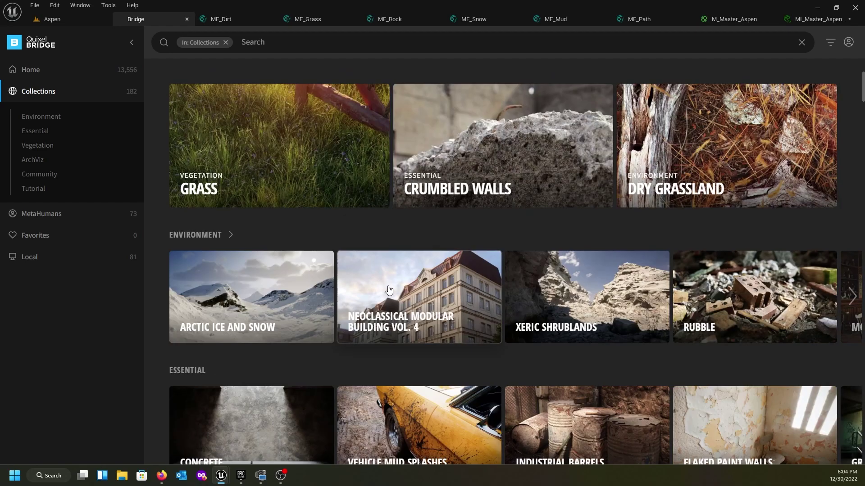
scroll(386, 291, "up", 3)
scroll(370, 296, "down", 3)
scroll(376, 294, "down", 7)
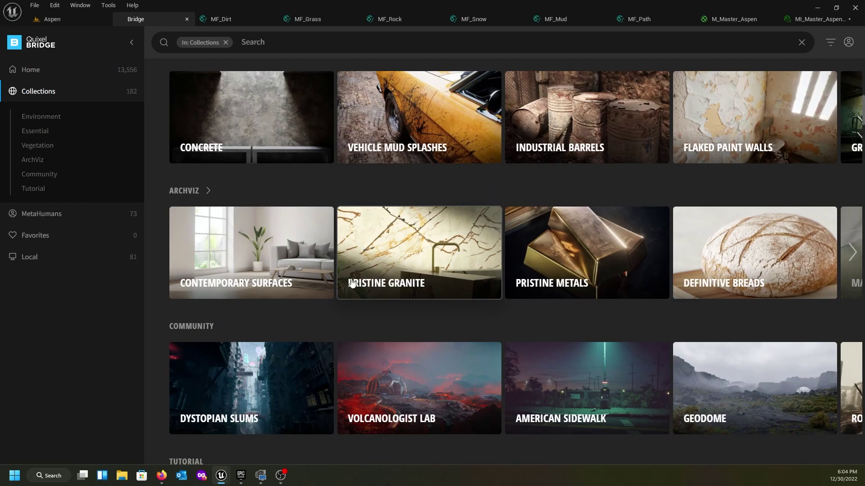
Open the Natural group of the Environment collections and examine the available landscape themes
left_click(36, 117)
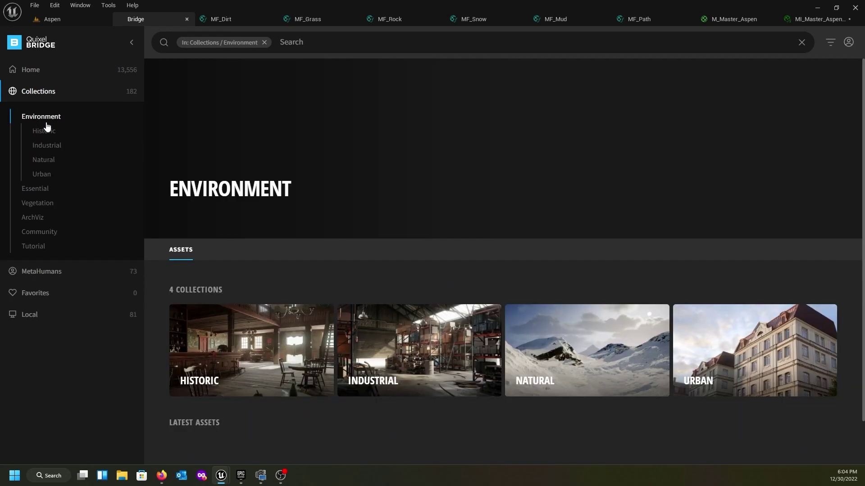
scroll(423, 280, "down", 1)
scroll(432, 280, "down", 2)
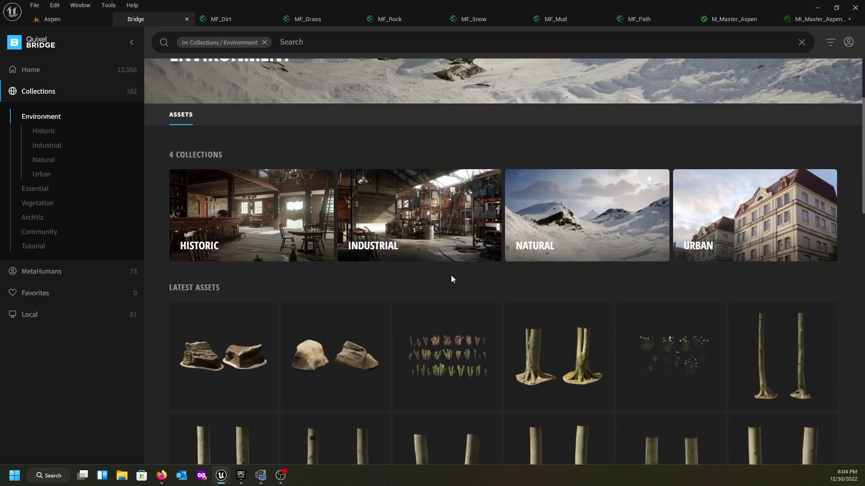
left_click(559, 213)
scroll(450, 276, "down", 4)
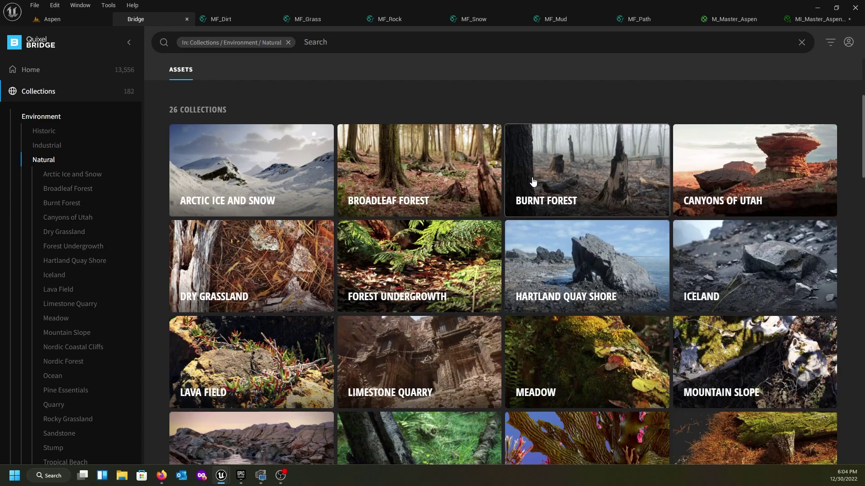
scroll(381, 218, "down", 1)
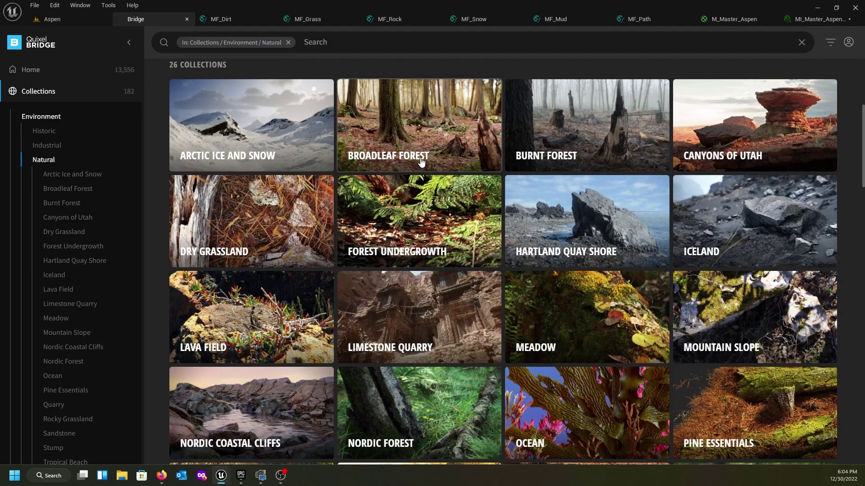
scroll(419, 275, "down", 4)
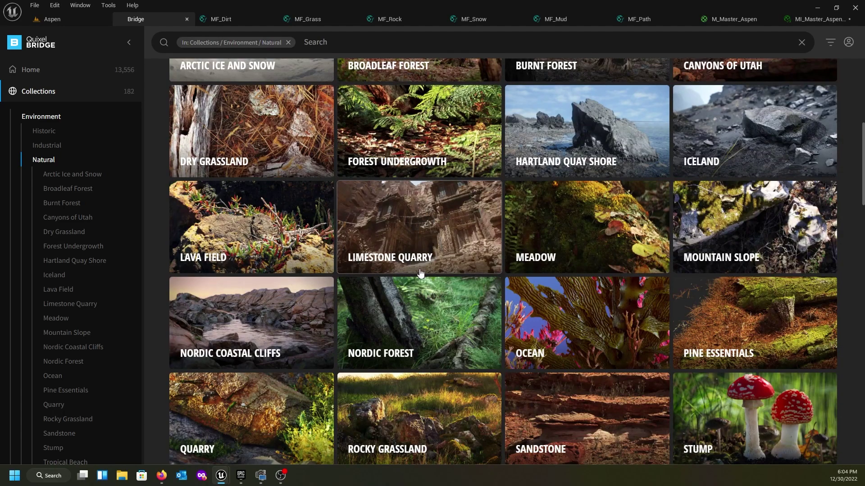
scroll(419, 277, "down", 3)
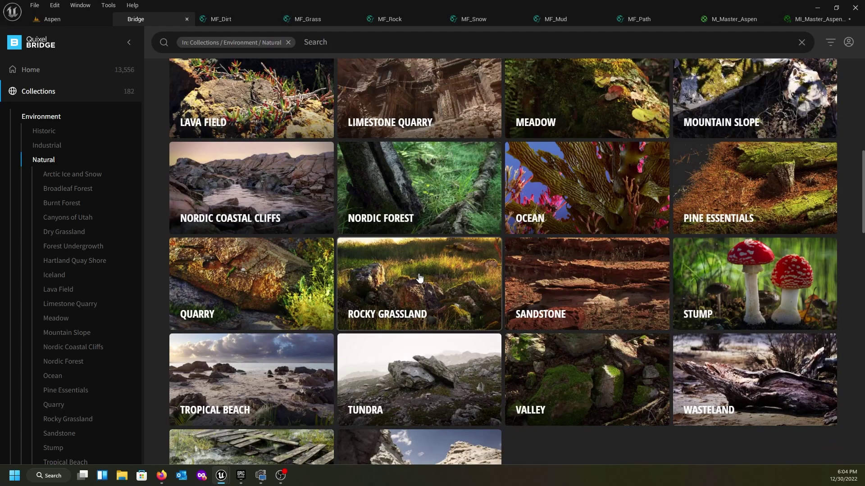
scroll(419, 277, "up", 5)
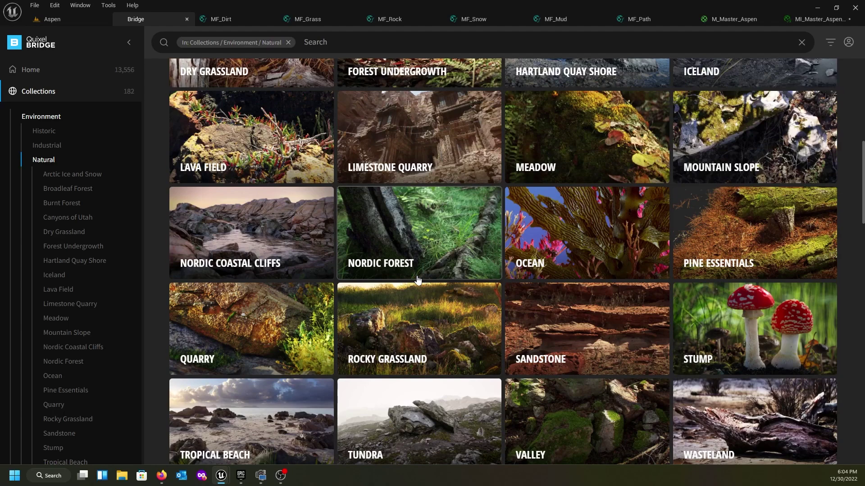
scroll(586, 333, "up", 2)
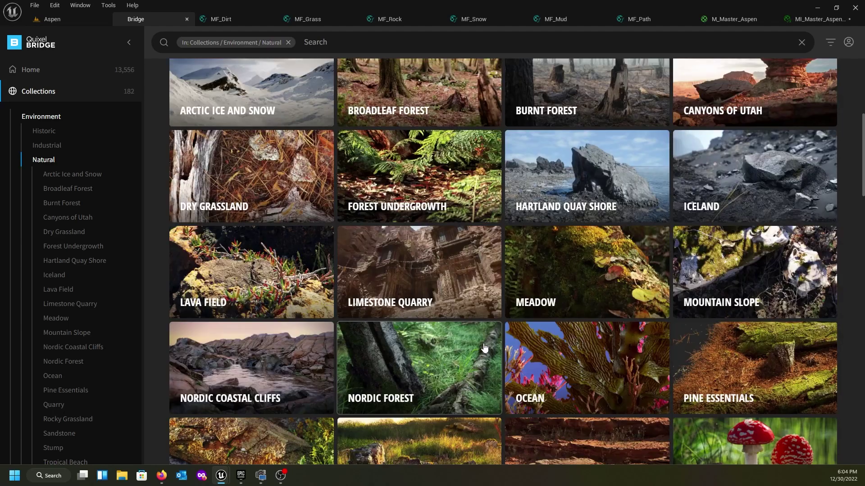
scroll(451, 347, "up", 1)
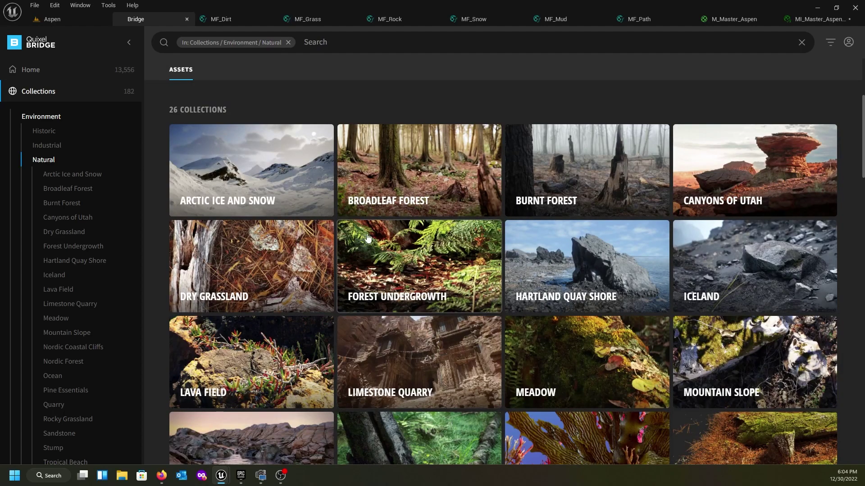
Open the Broadleaf Forest collection and look through its assets for ground surfaces such as forest floor and fallen leaves
left_click(383, 180)
scroll(395, 287, "down", 6)
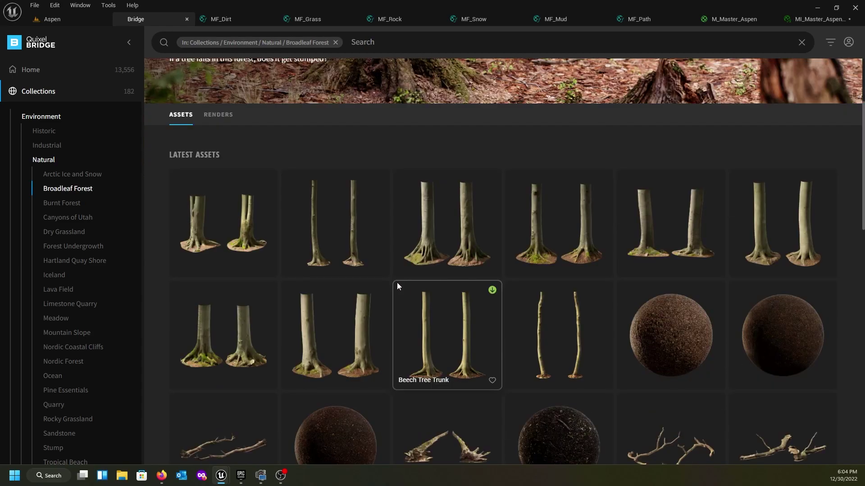
scroll(404, 298, "down", 4)
scroll(404, 301, "down", 8)
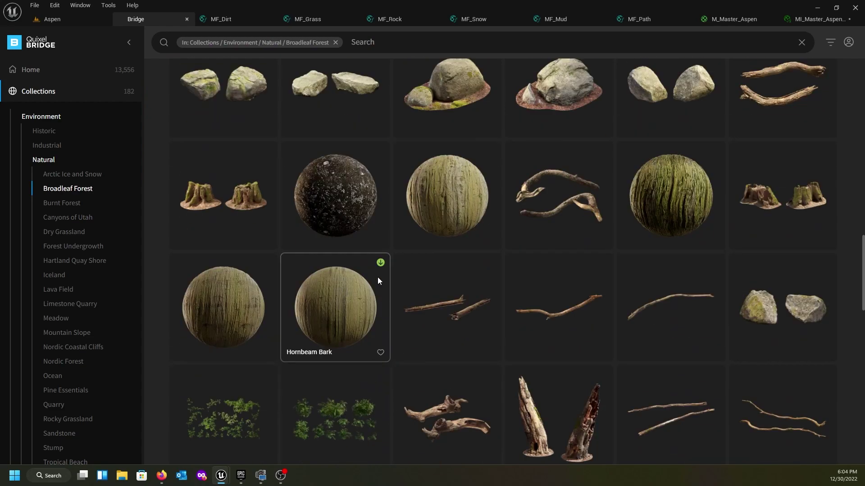
scroll(377, 281, "down", 2)
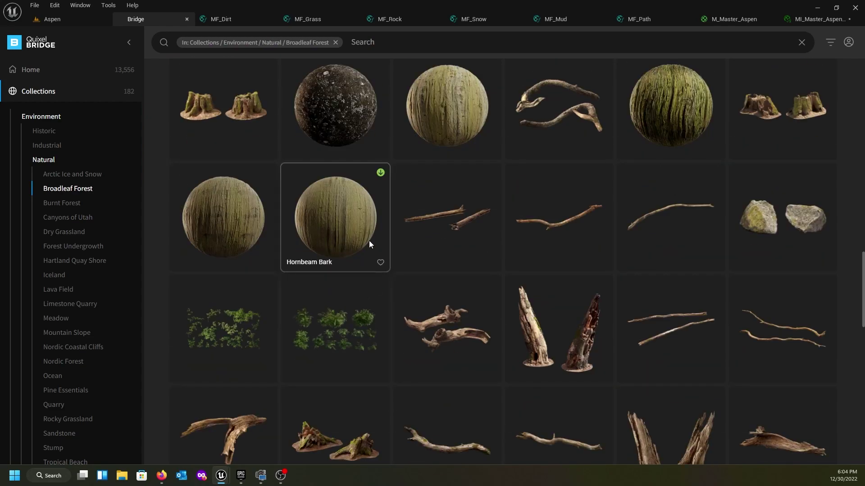
scroll(370, 243, "down", 6)
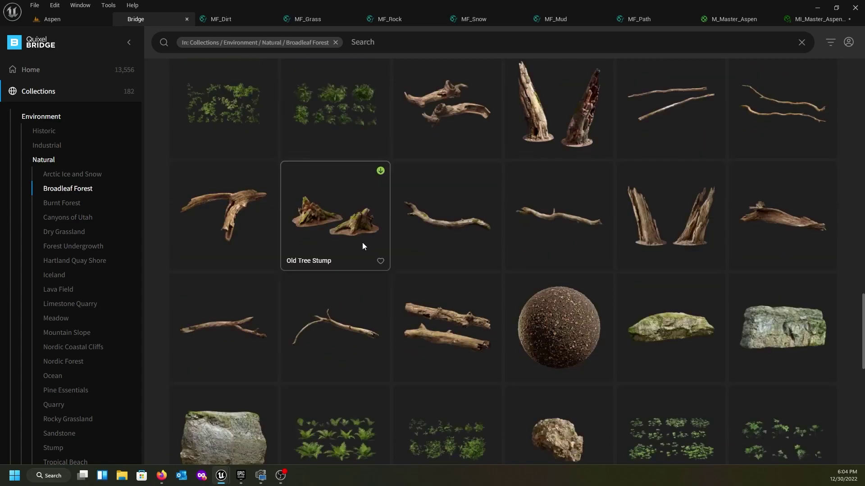
scroll(360, 246, "down", 2)
scroll(349, 248, "down", 2)
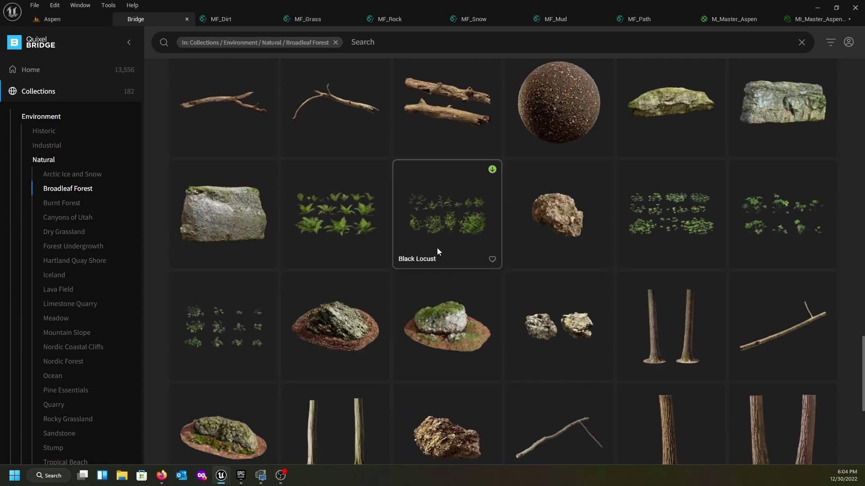
scroll(442, 248, "down", 2)
scroll(361, 247, "down", 9)
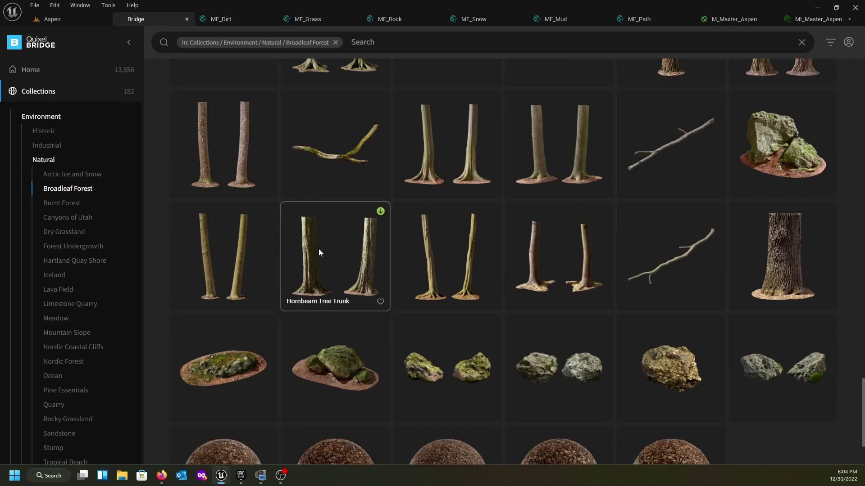
scroll(313, 250, "up", 3)
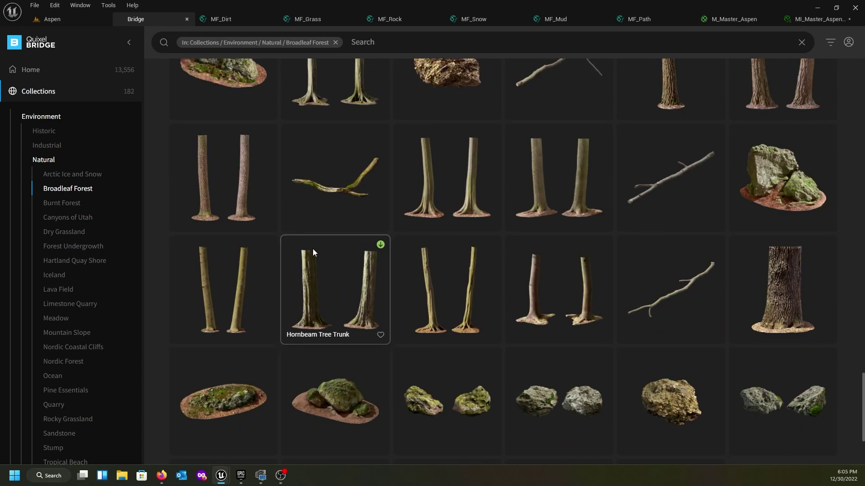
scroll(311, 250, "down", 2)
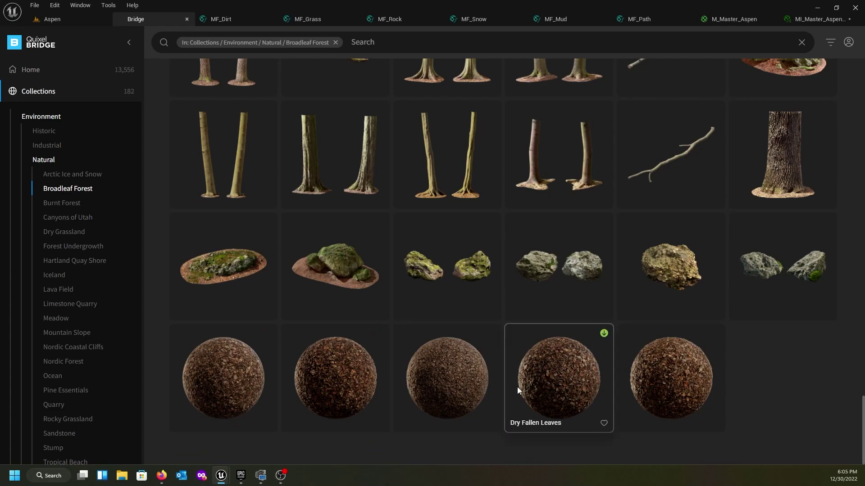
Download the dark 2x2m Forest Floor surface from the Broadleaf Forest collection at Medium Quality and export it into the project
scroll(706, 342, "up", 10)
scroll(577, 304, "up", 2)
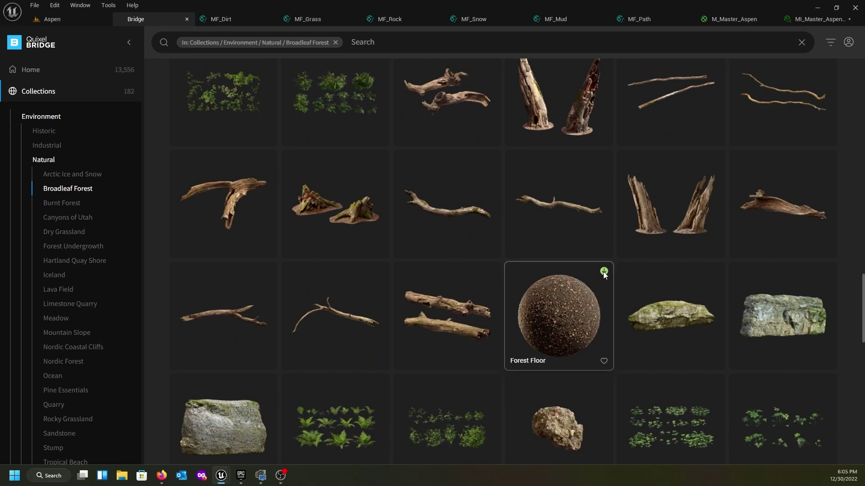
scroll(552, 293, "up", 10)
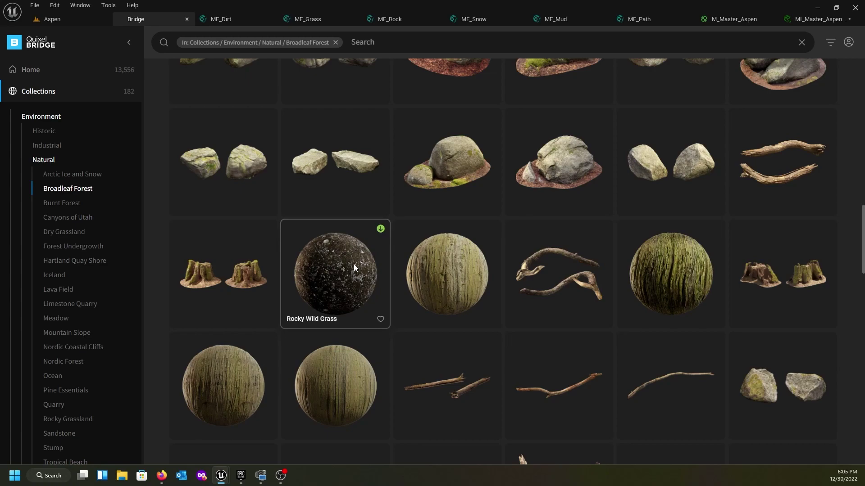
scroll(354, 267, "up", 10)
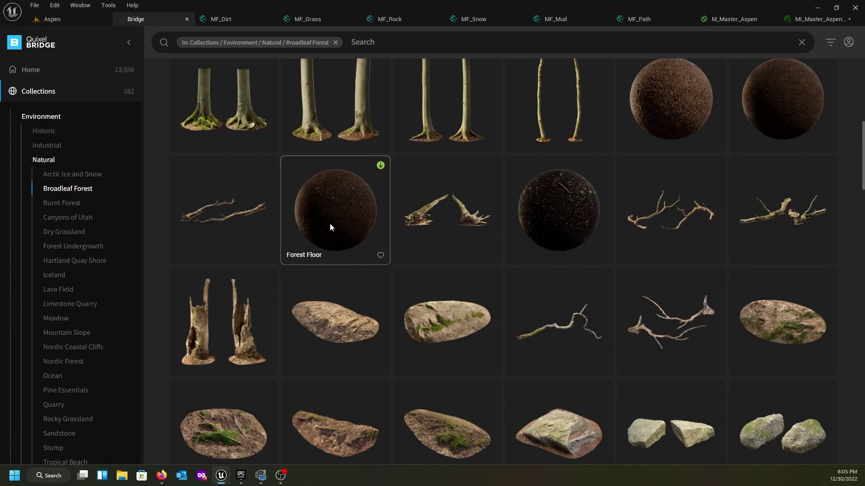
scroll(329, 223, "up", 1)
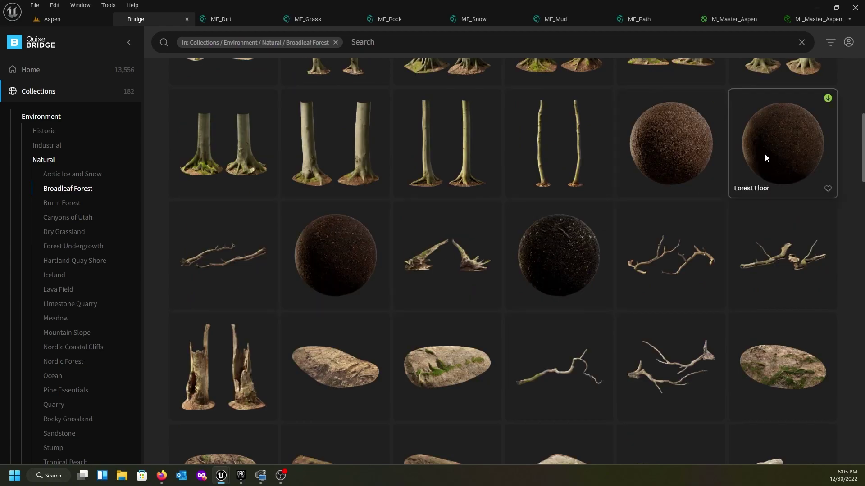
left_click(795, 137)
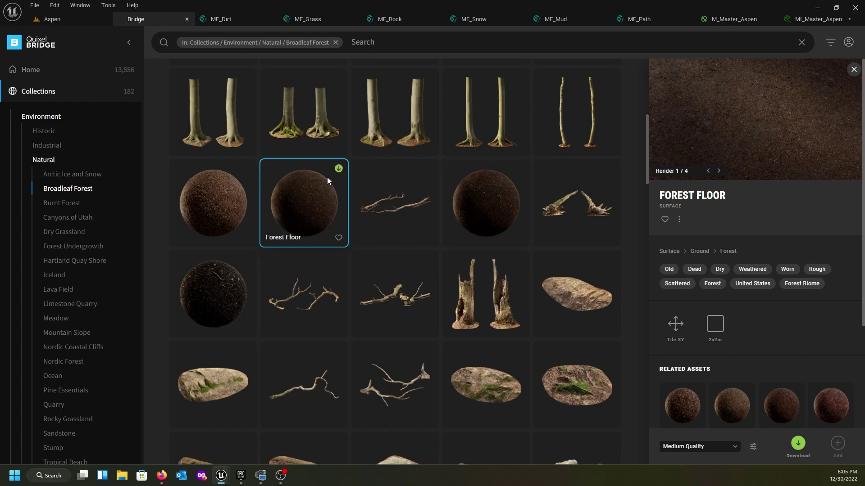
left_click(339, 169)
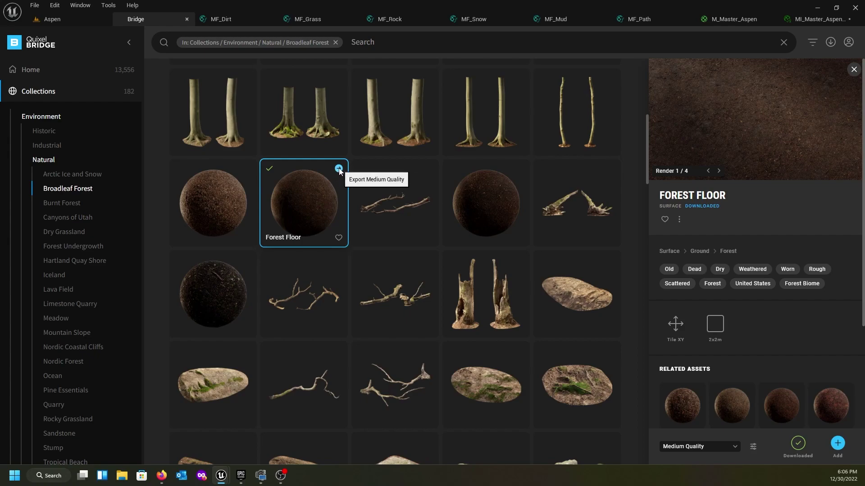
left_click(338, 169)
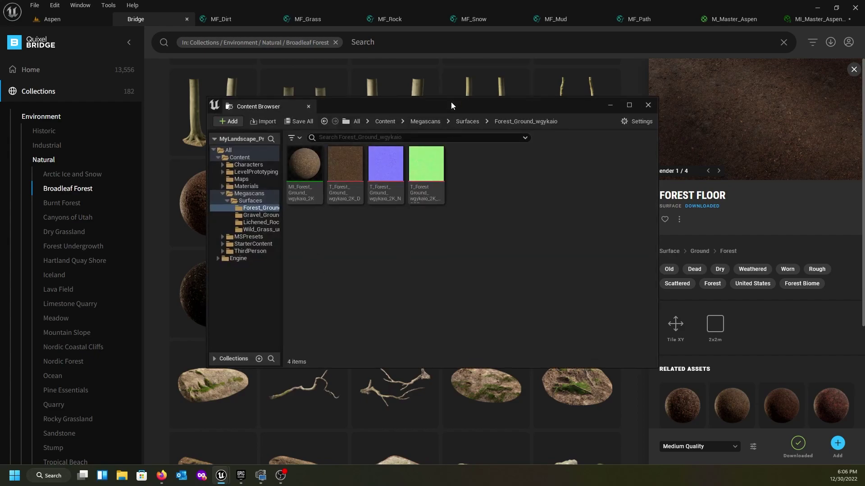
left_click_drag(448, 106, 0, 126)
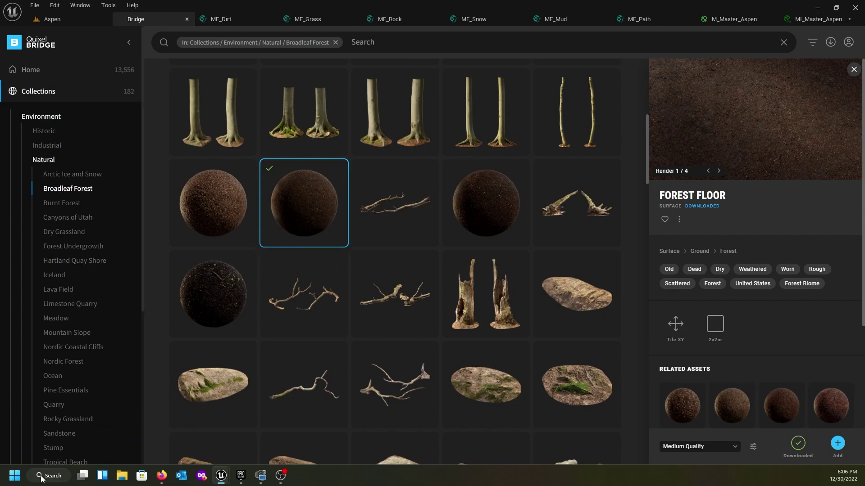
Return to the Aspen level and open the Megascans folder in the project's content
mouse_move(218, 481)
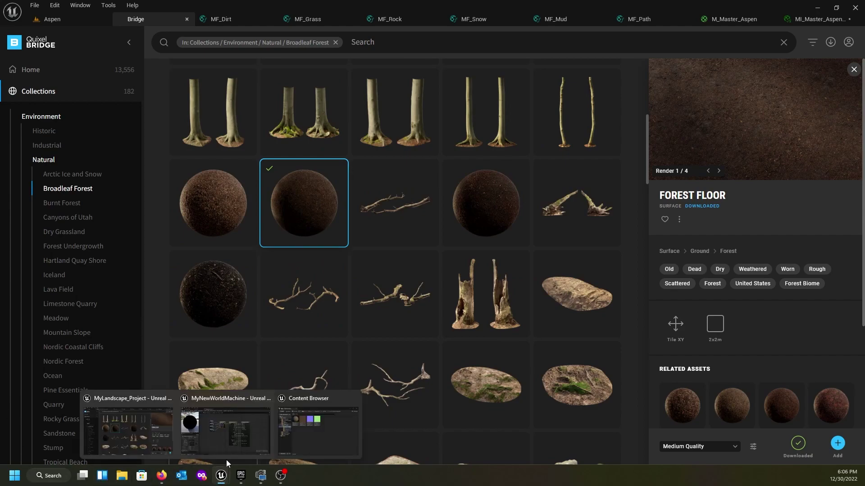
left_click(62, 20)
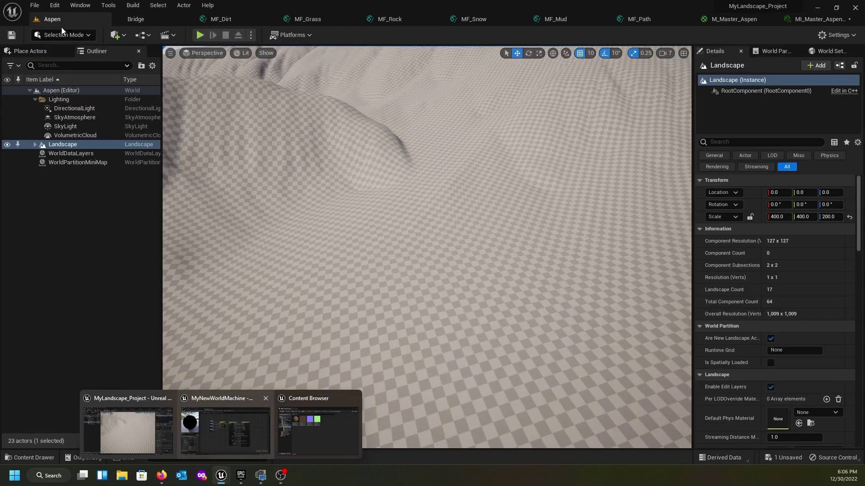
left_click(28, 379)
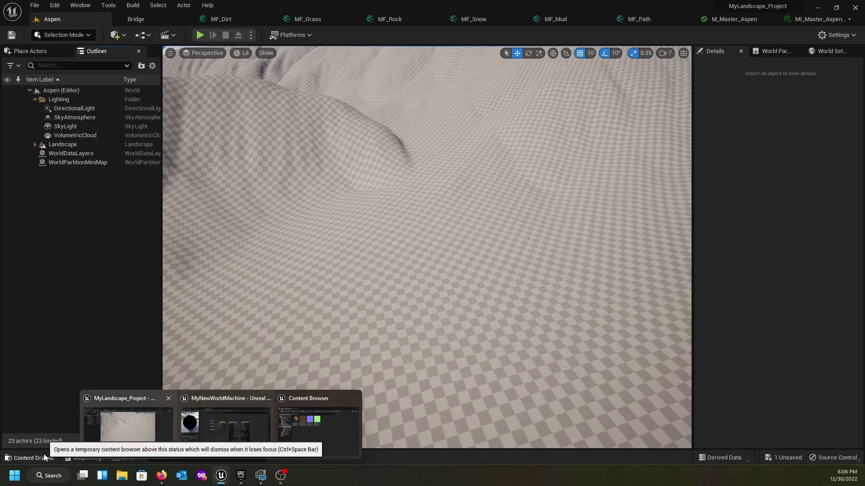
left_click(45, 454)
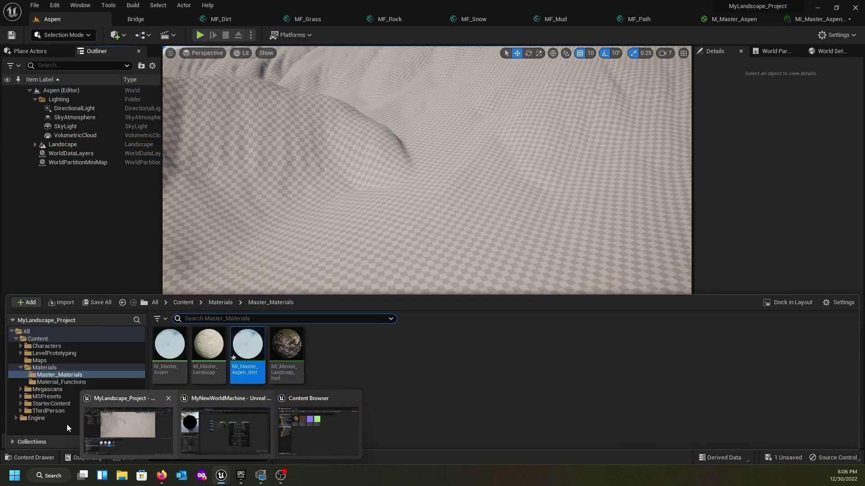
left_click(404, 376)
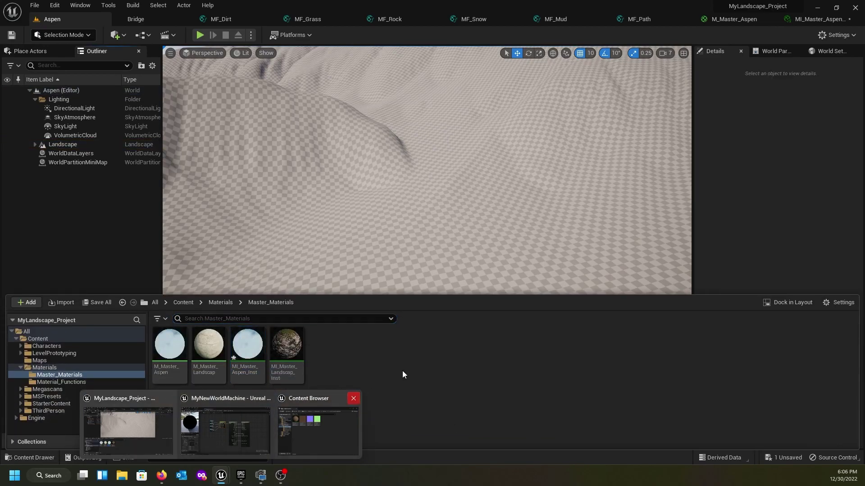
left_click(214, 303)
left_click(187, 305)
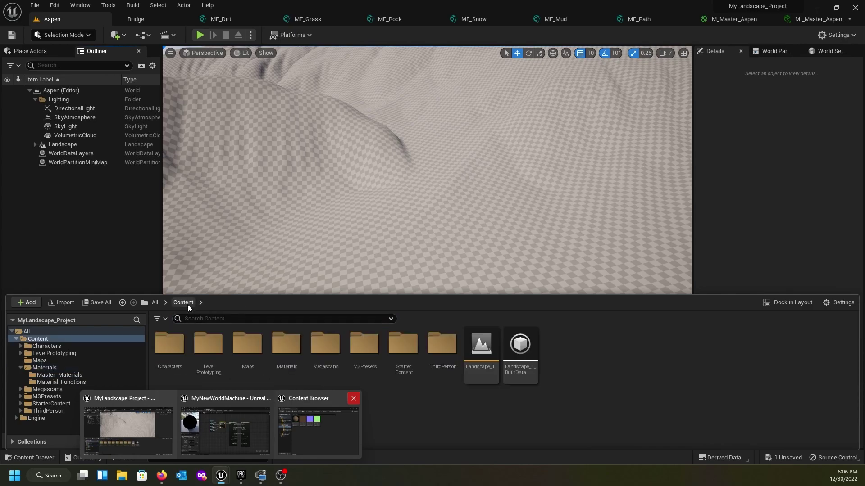
double_click(325, 345)
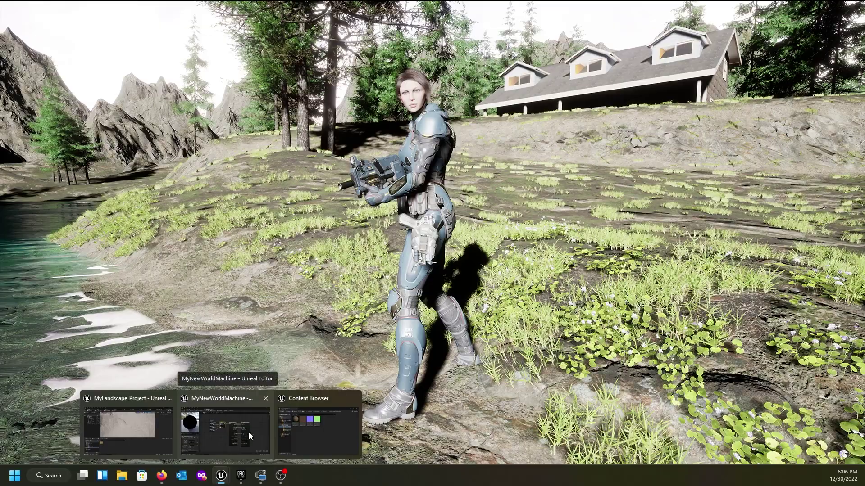
Open the Surfaces folder and check the imported Forest_Ground_wgykaio folder
left_click(301, 429)
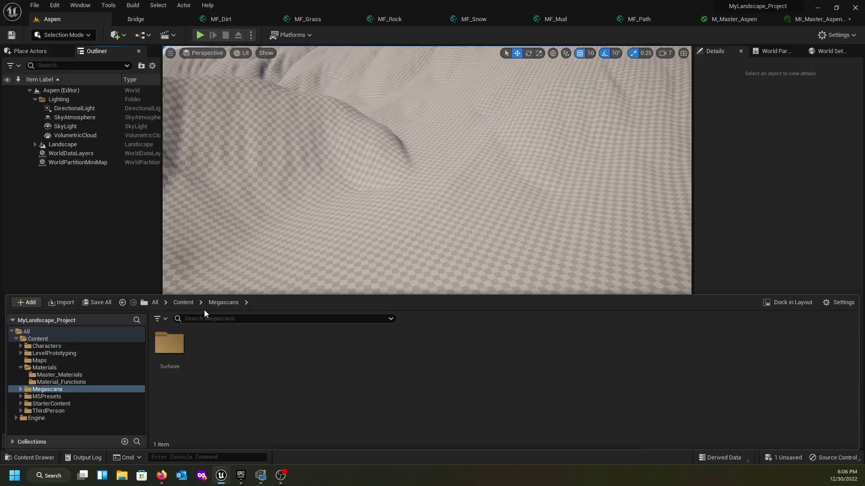
double_click(172, 343)
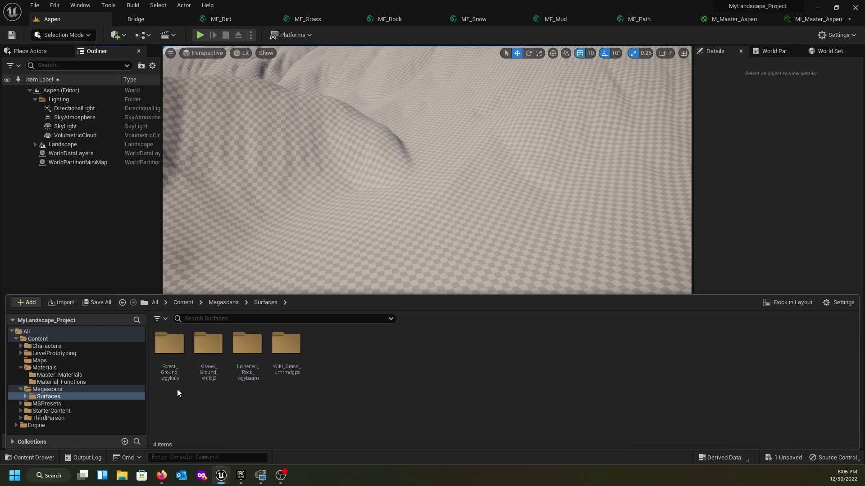
left_click(169, 347)
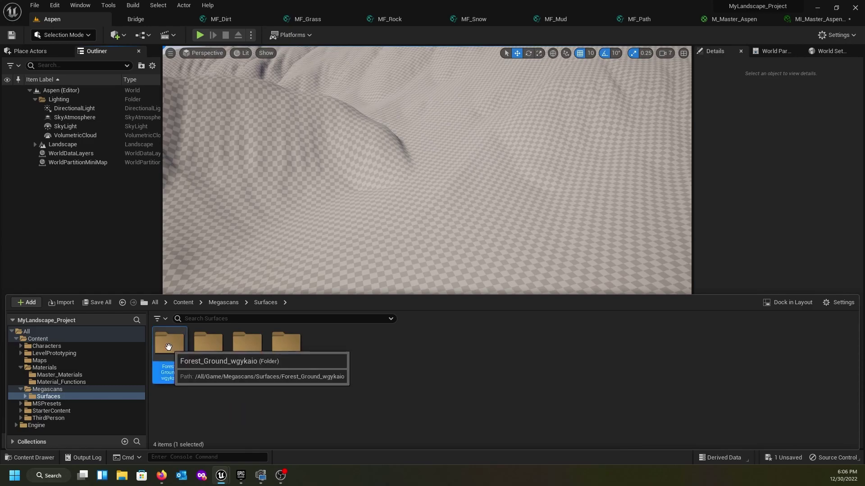
double_click(169, 347)
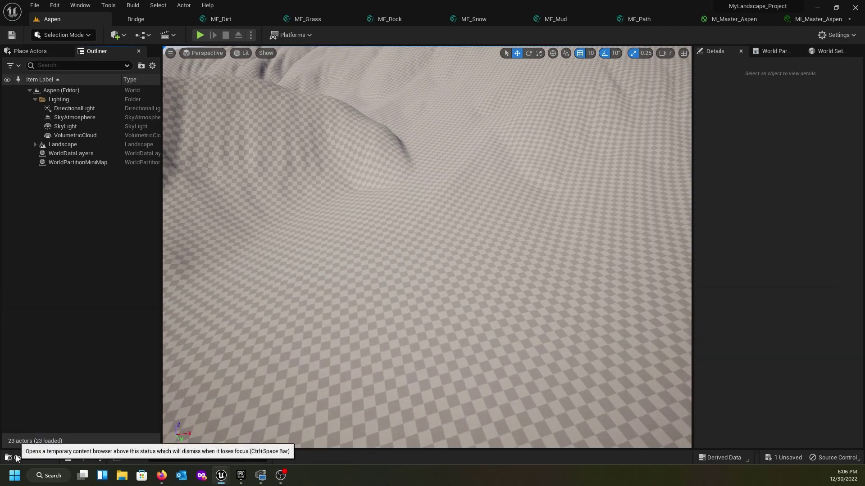
Go back to Quixel Bridge and look through more Broadleaf Forest assets for the remaining landscape layers
left_click(136, 20)
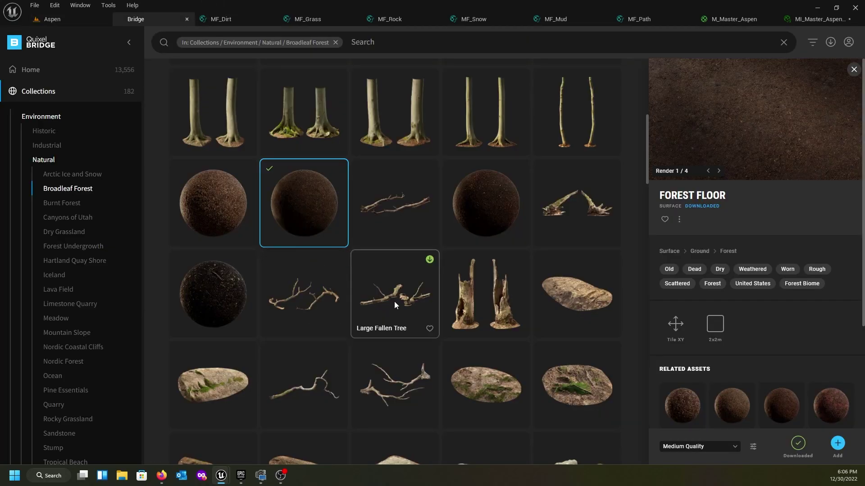
scroll(388, 299, "down", 1)
scroll(369, 306, "down", 3)
scroll(355, 303, "down", 1)
scroll(353, 301, "up", 3)
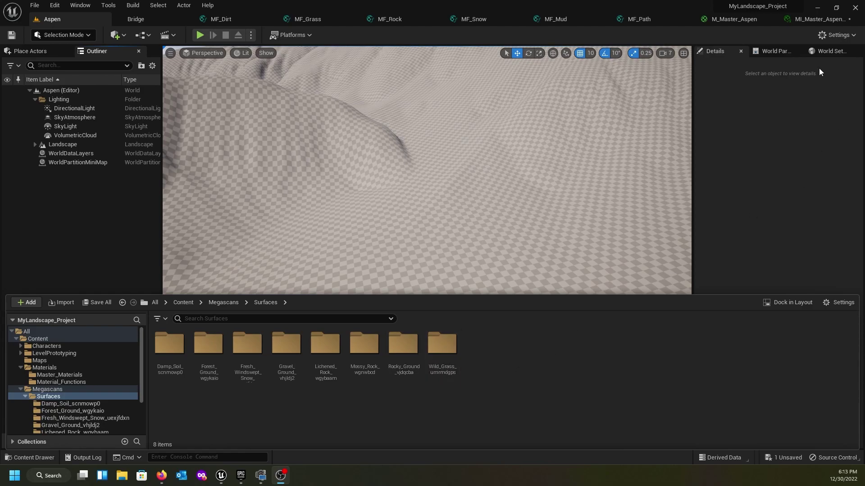
Switch to the MI_Master_Aspen material instance and open Content Browser 1 as a separate window
left_click(817, 19)
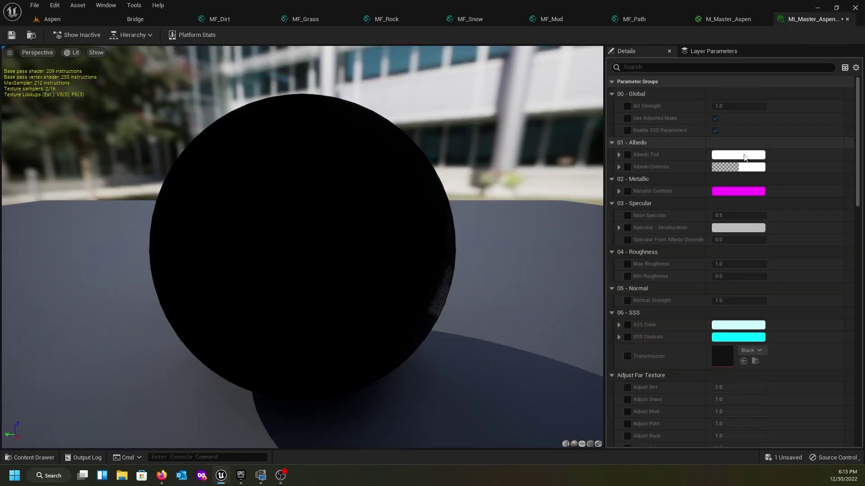
scroll(739, 177, "down", 5)
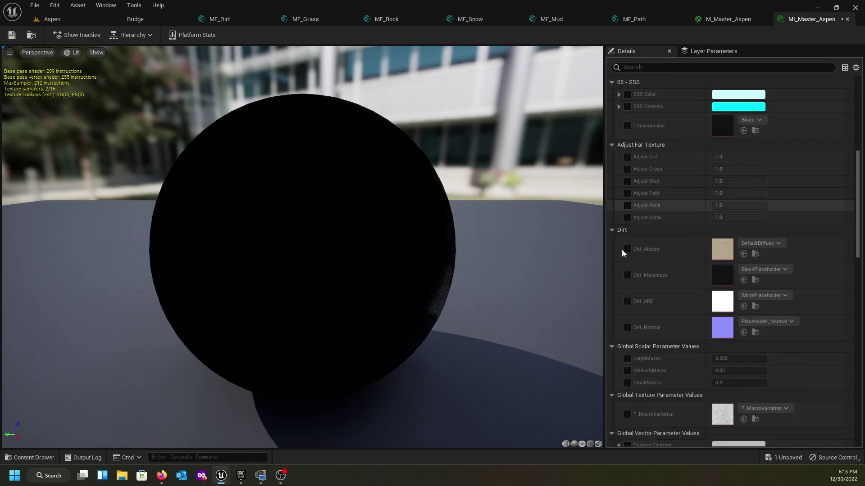
left_click(42, 459)
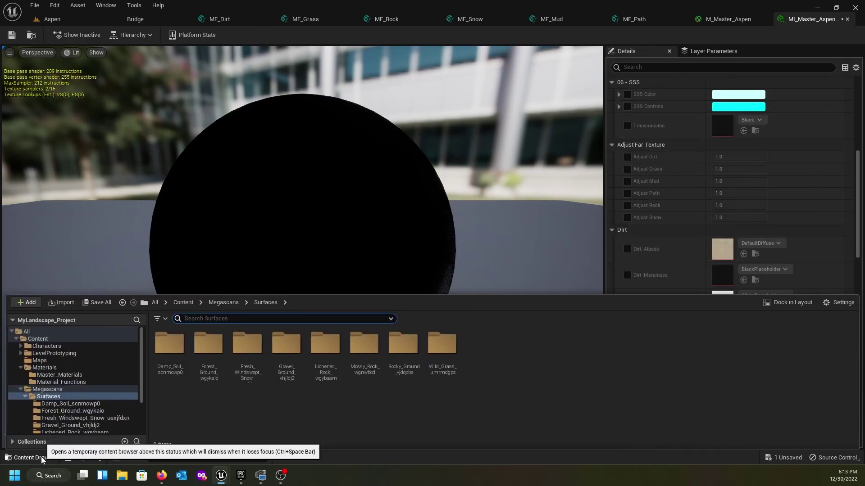
left_click(42, 458)
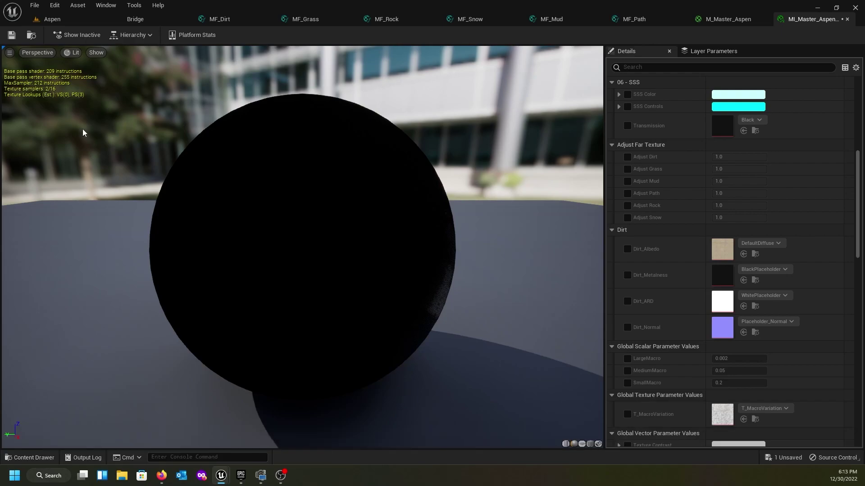
left_click(104, 6)
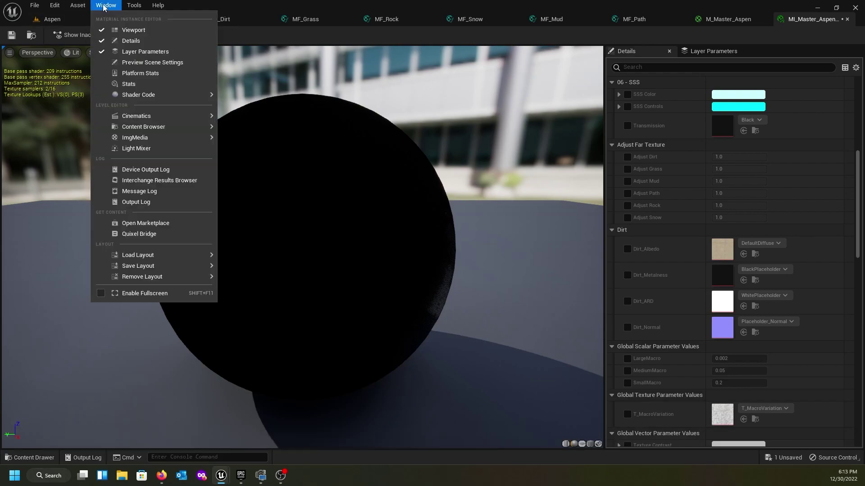
mouse_move(132, 127)
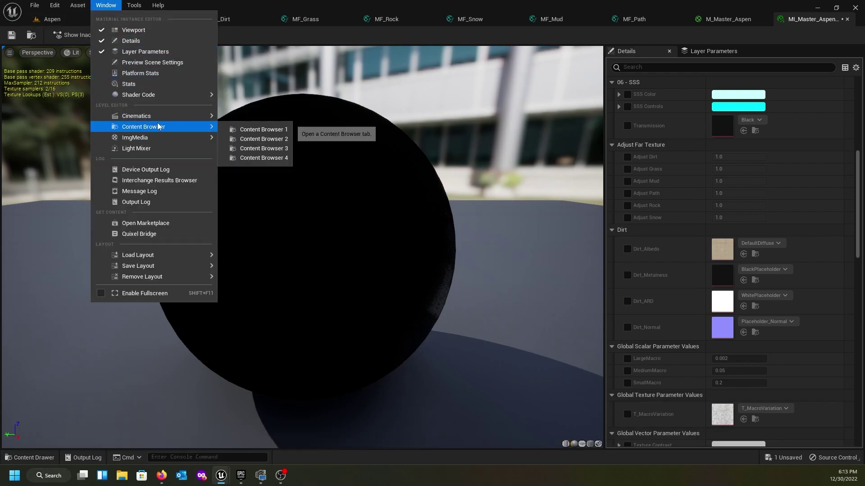
left_click(250, 131)
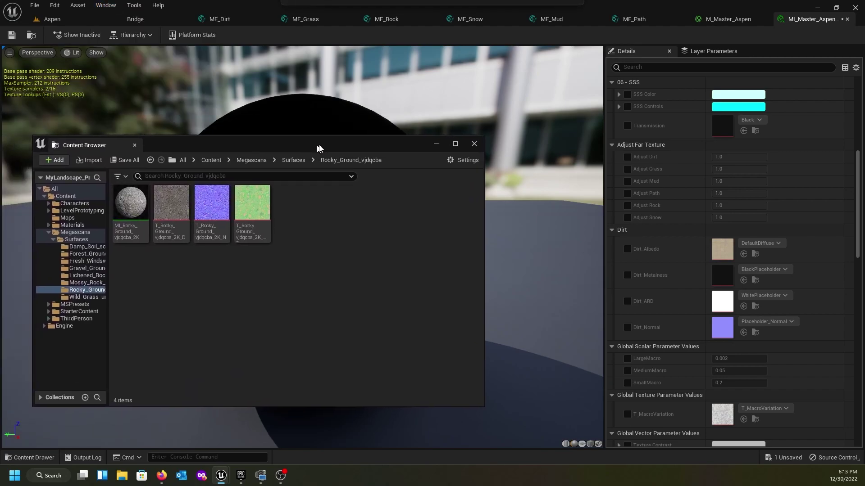
Check the Rocky_Ground_vjdqcba folder under Surfaces, and open the Gravel_Ground_vhjldj2 folder
left_click(296, 160)
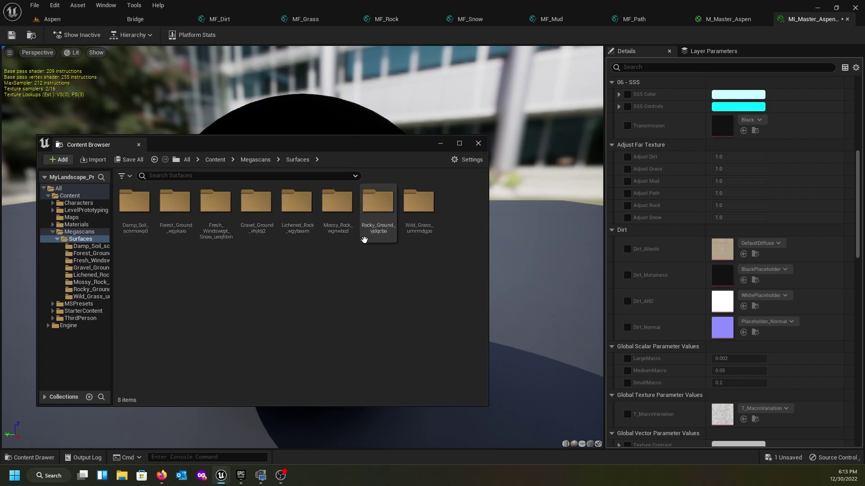
double_click(374, 207)
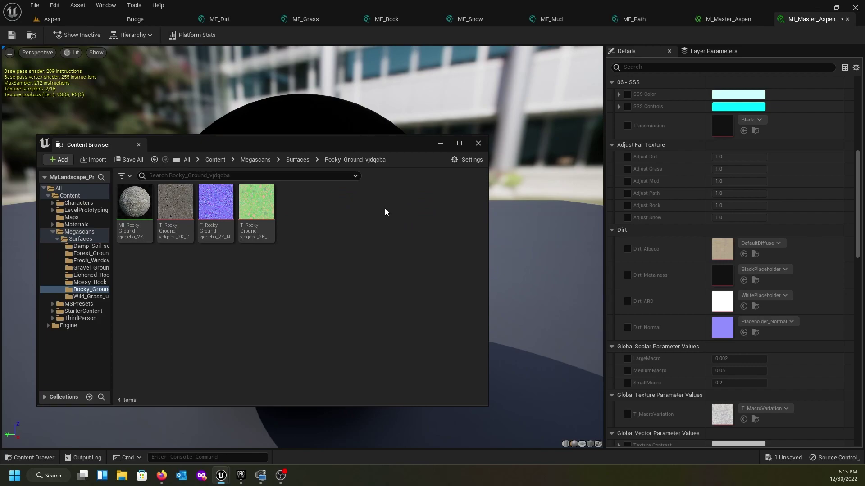
scroll(662, 236, "down", 1)
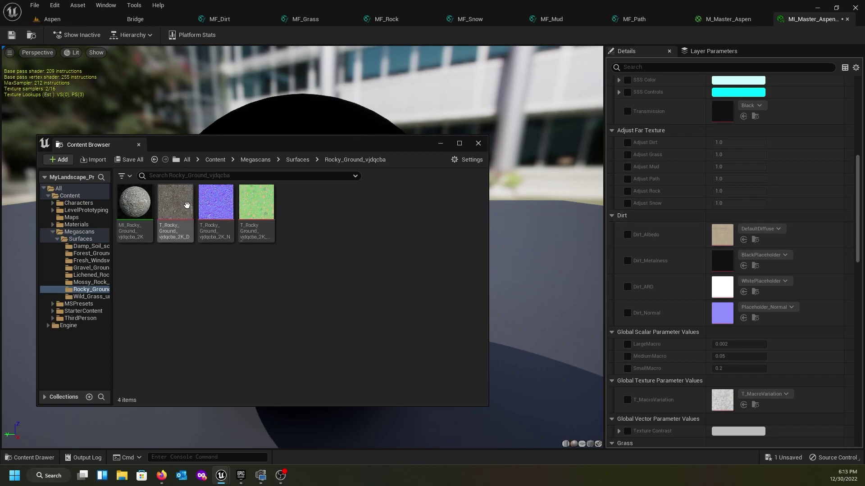
left_click(303, 161)
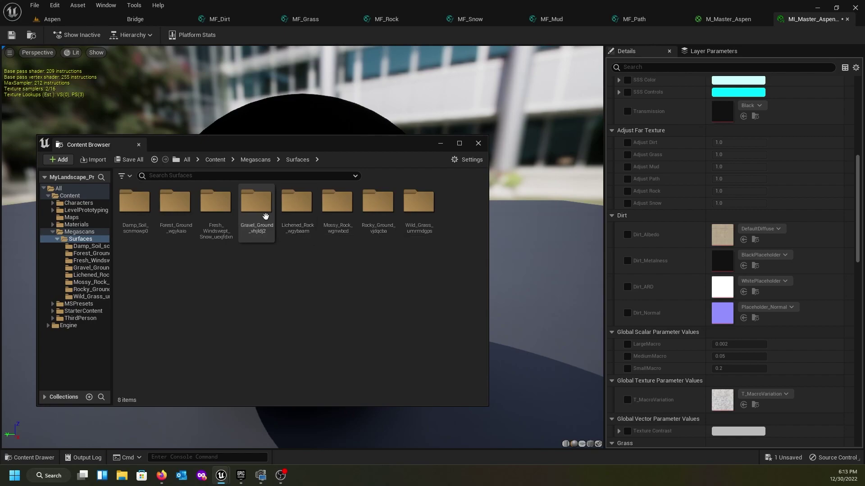
double_click(255, 205)
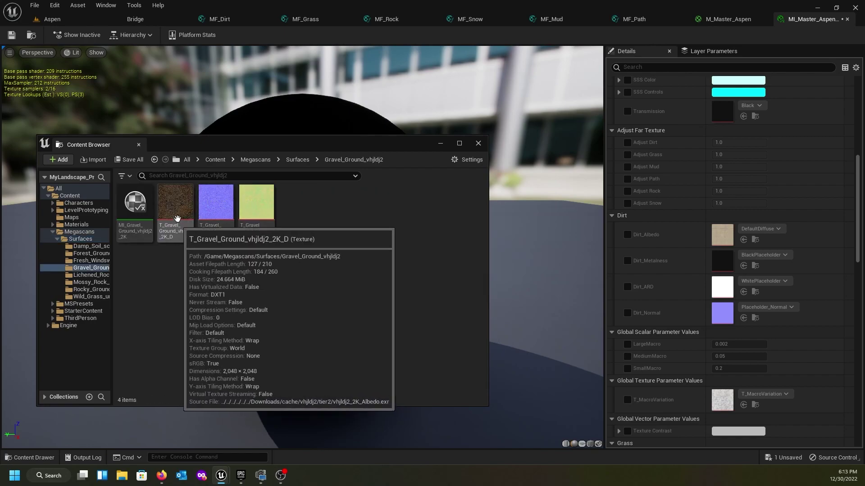
Select the T_Gravel_Ground_vhjldj2_2K_D texture and enable the Dirt_Albedo, Dirt_ARD and Dirt_Normal overrides
left_click(171, 211)
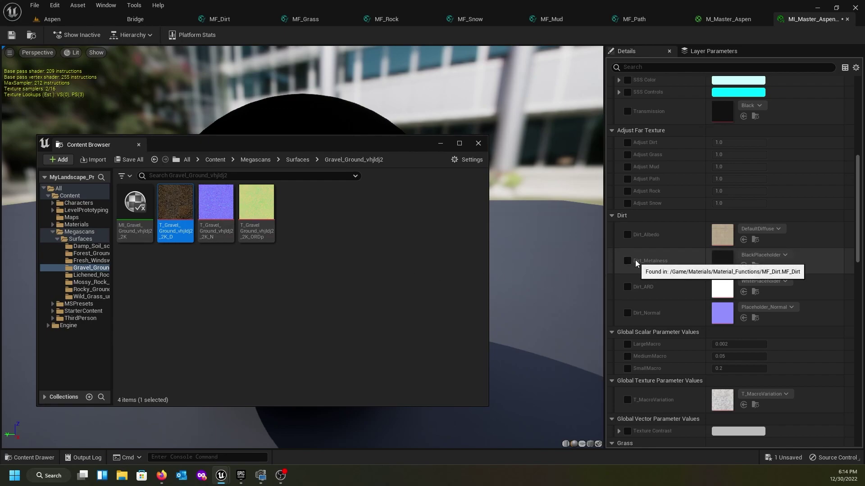
left_click(627, 235)
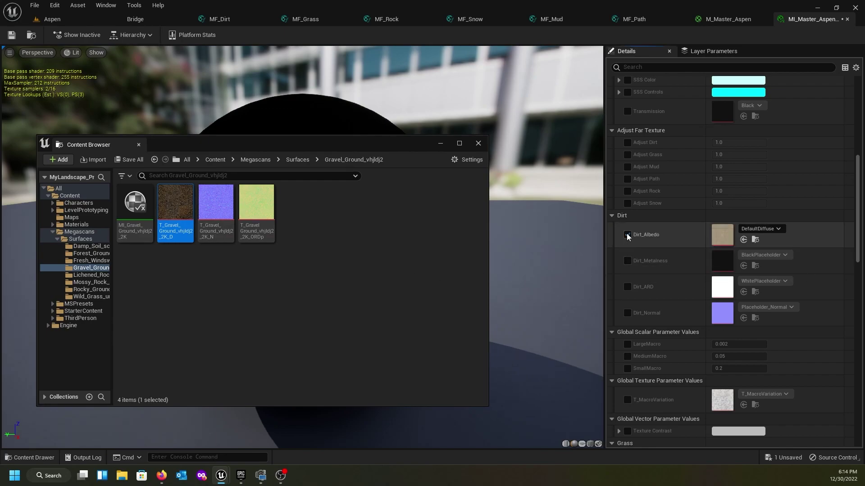
left_click(627, 287)
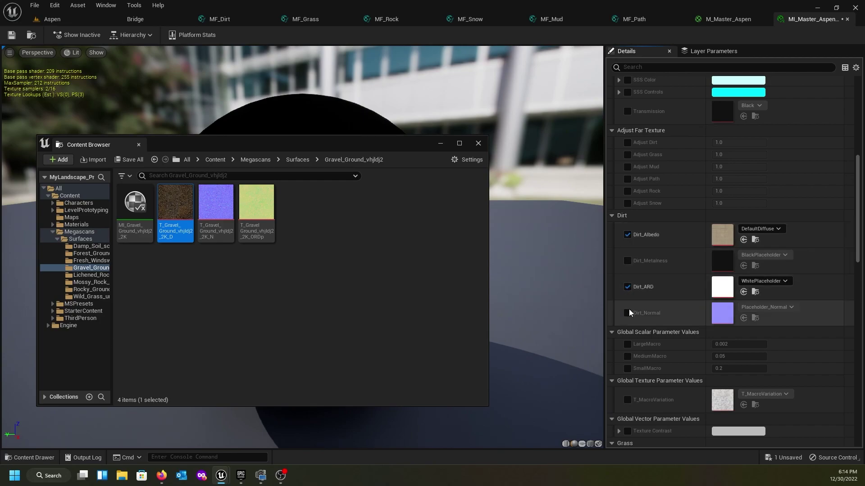
left_click(627, 312)
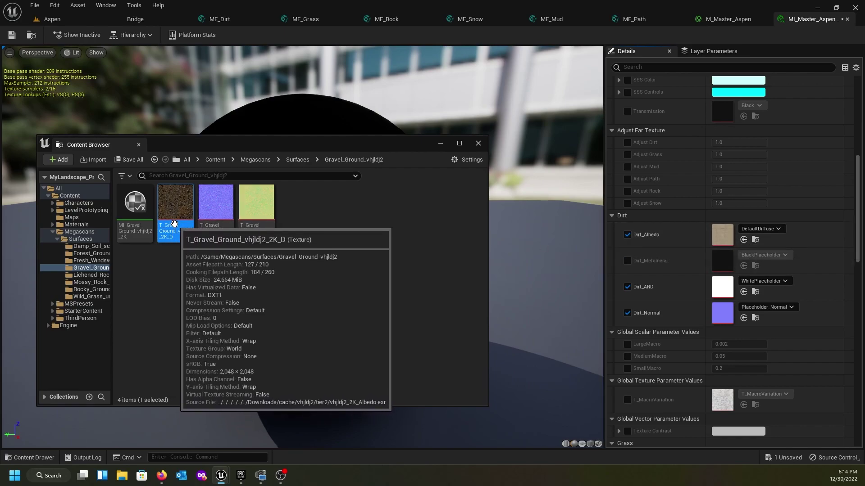
Assign the Gravel_Ground_vhjldj2 2K textures to the Dirt layer: D to Dirt_Albedo, N to Dirt_Normal and ORDp to Dirt_ARD
left_click(744, 241)
left_click(212, 228)
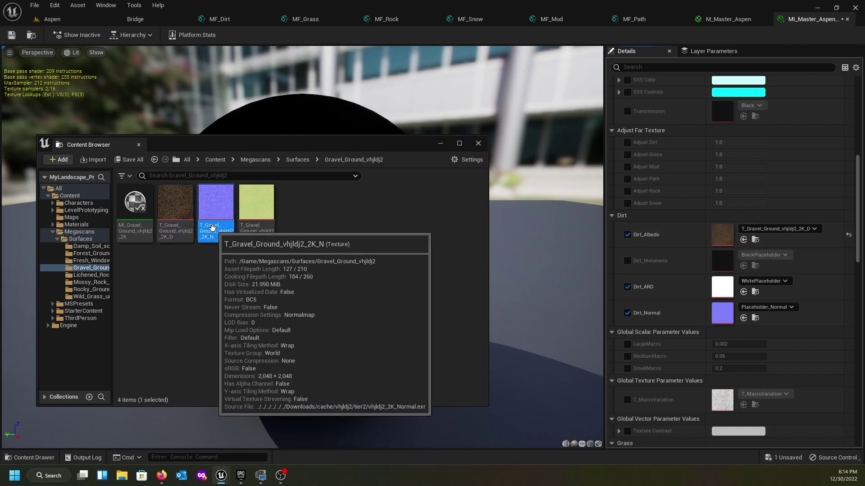
left_click(744, 319)
left_click(257, 218)
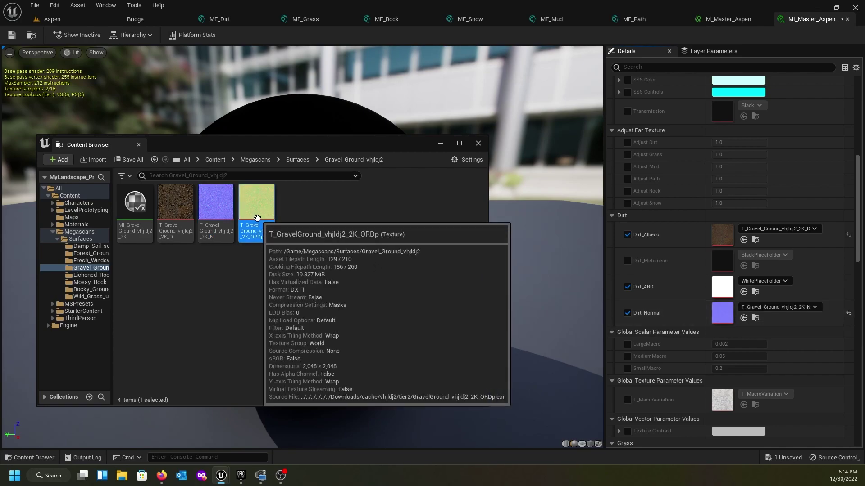
left_click(744, 292)
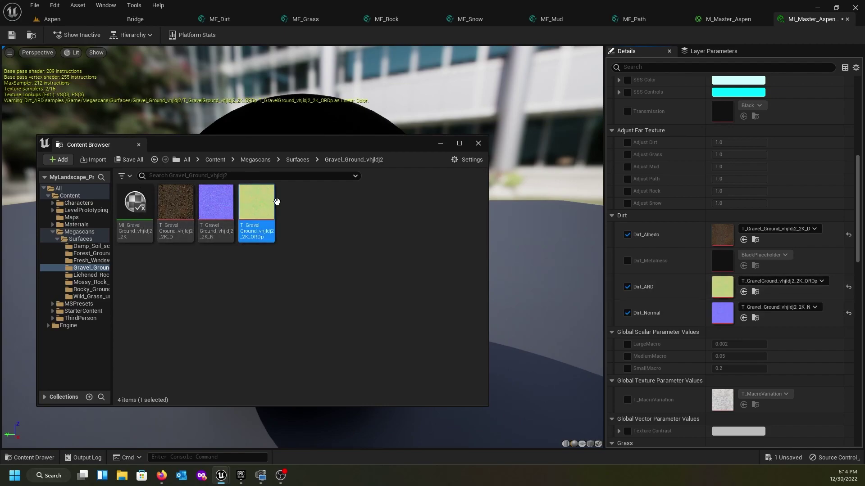
Look through the Forest_Ground_wgykaio and Mossy_Rock_wgnwbcd surface folders for textures suited to the Grass layer
scroll(650, 303, "down", 8)
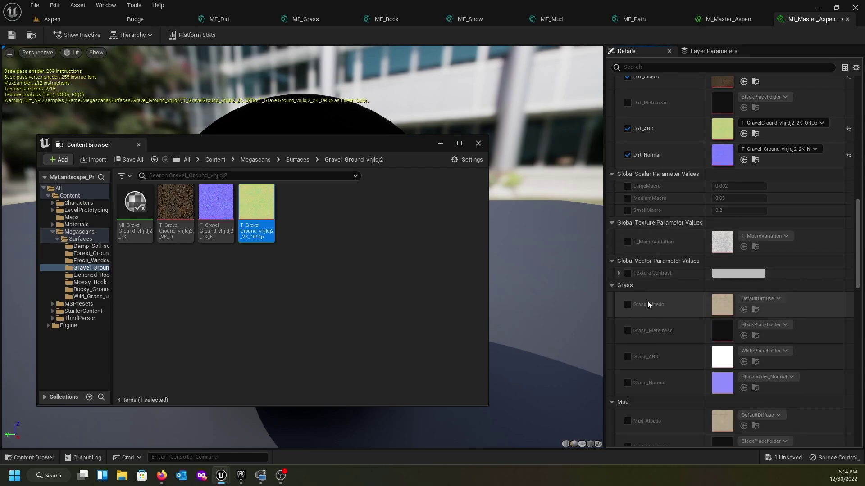
scroll(648, 304, "down", 5)
scroll(647, 303, "down", 1)
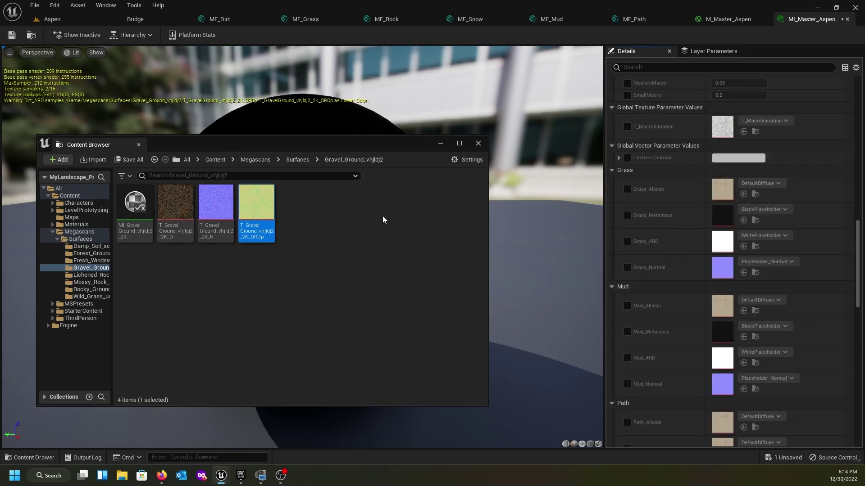
left_click(297, 160)
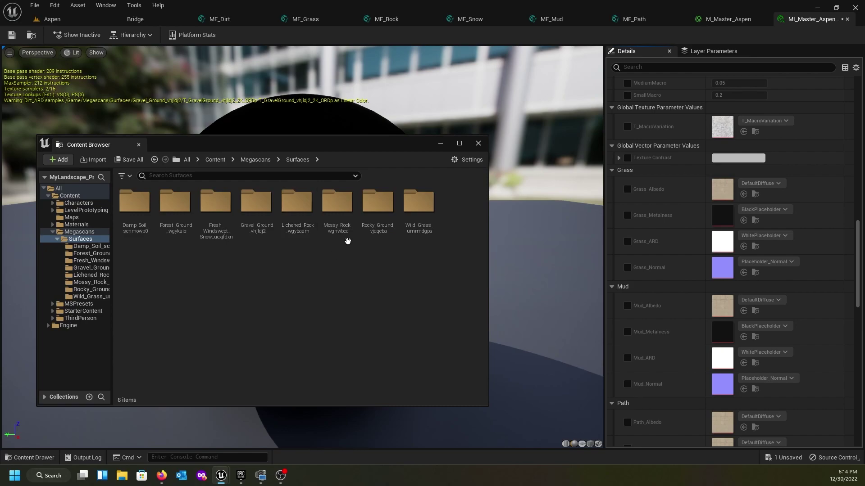
left_click(179, 205)
double_click(179, 205)
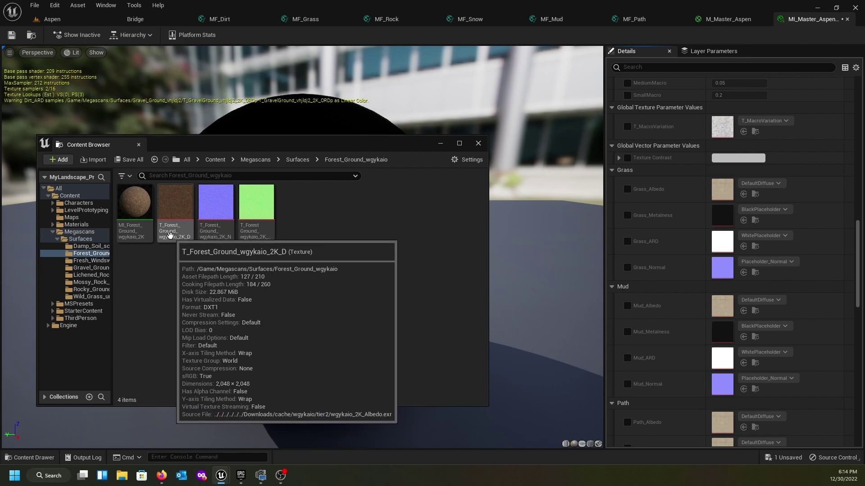
left_click(170, 235)
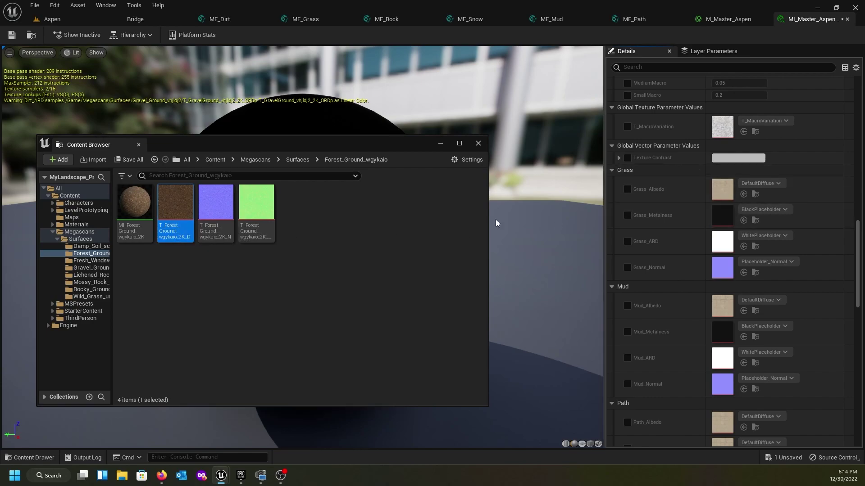
left_click(297, 160)
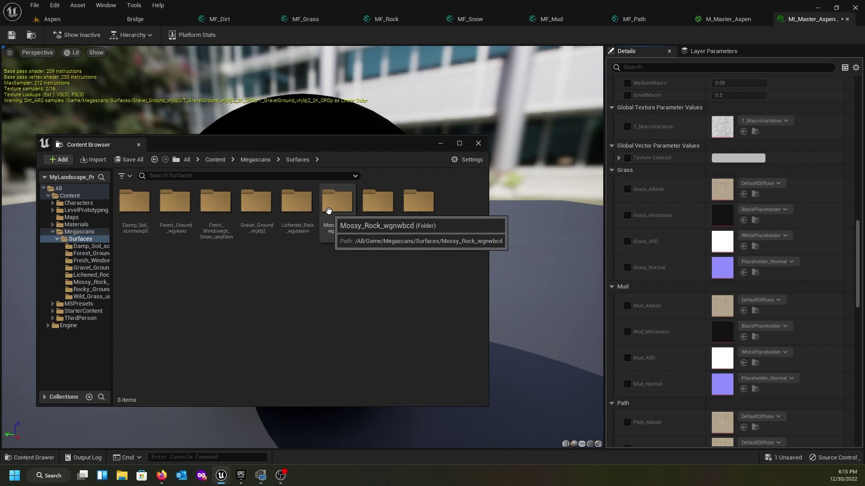
double_click(329, 209)
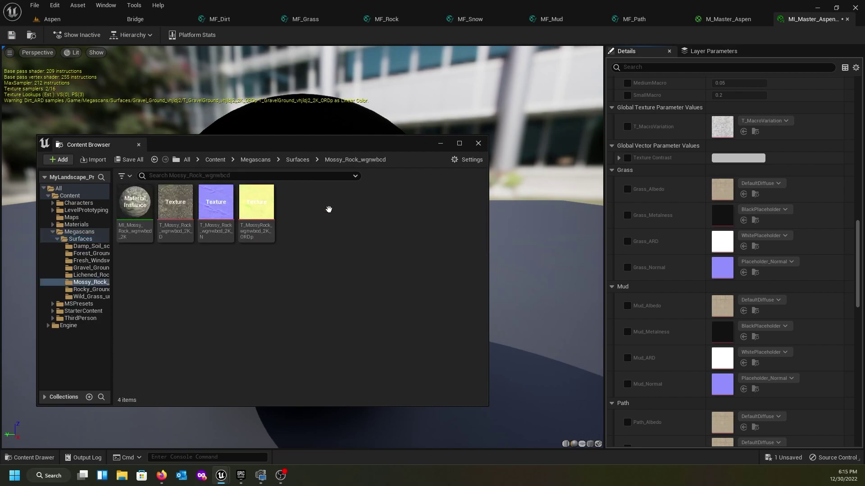
Select T_Wild_Grass_umrmdgps_2K_D in the Wild_Grass_umrmdgps folder and enable the Grass_Albedo, Grass_ARD and Grass_Normal overrides
left_click(297, 159)
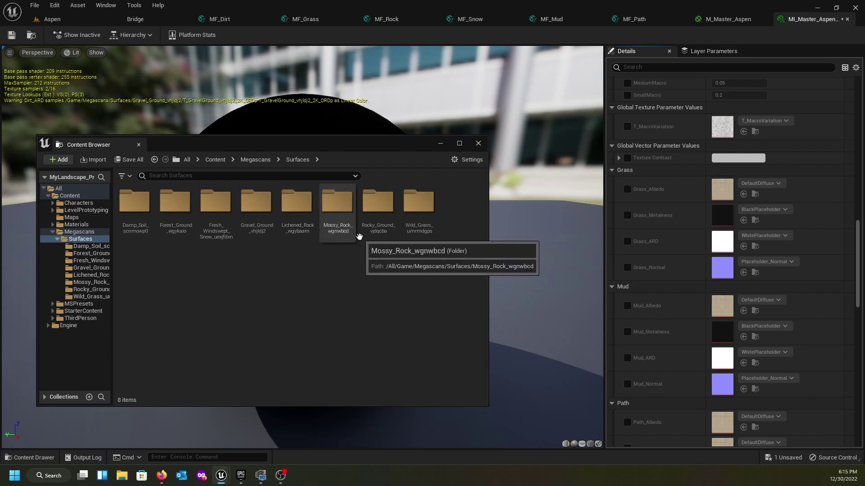
double_click(408, 213)
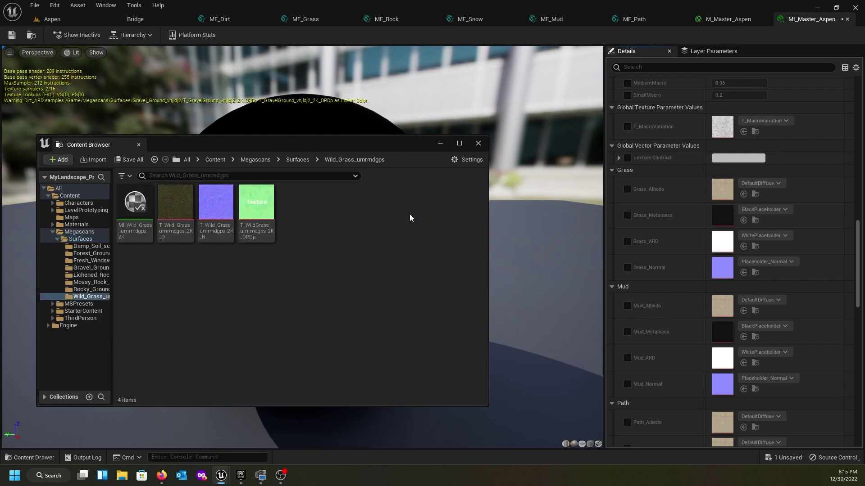
left_click(170, 227)
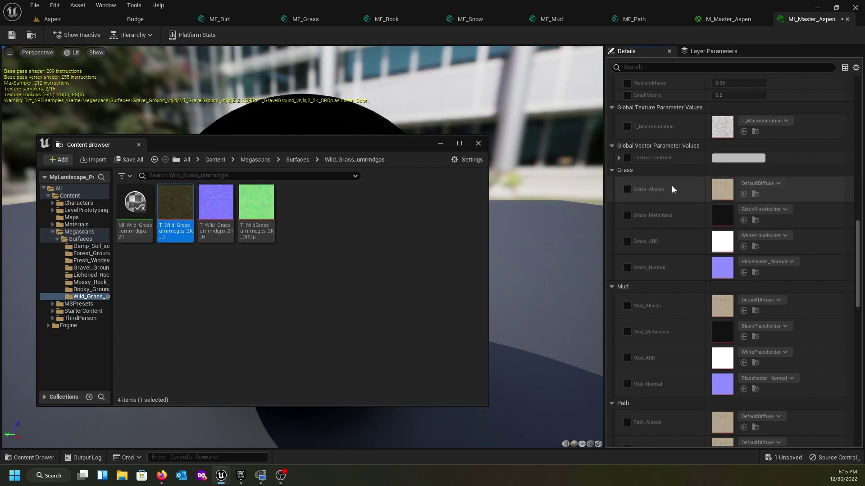
left_click(627, 190)
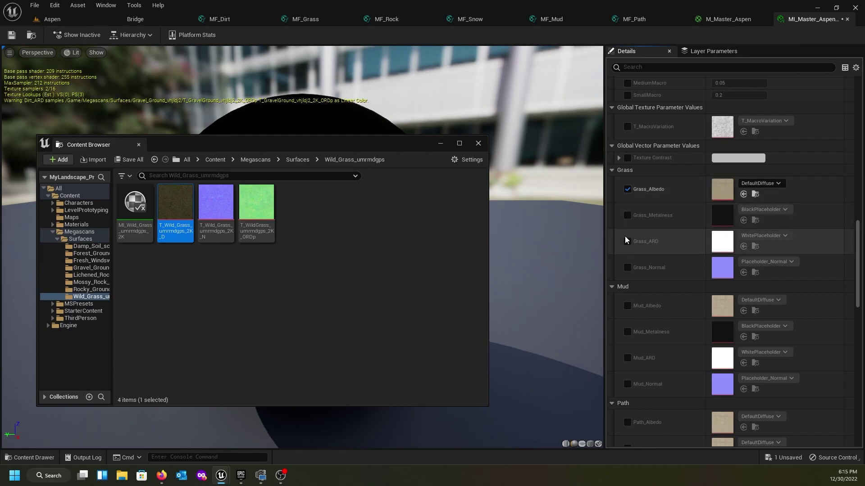
left_click(627, 241)
left_click(627, 268)
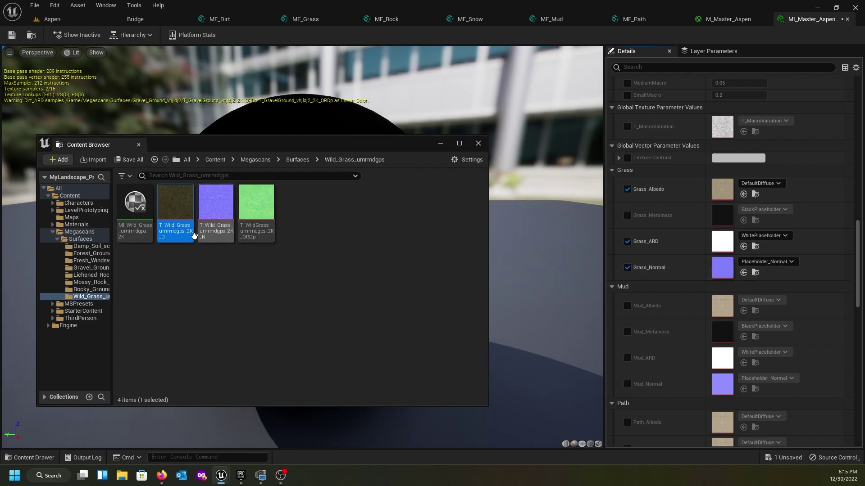
Assign the Wild_Grass_umrmdgps 2K textures to the Grass layer: D to Grass_Albedo, N to Grass_Normal and ORDp to Grass_ARD
left_click(744, 194)
left_click(221, 229)
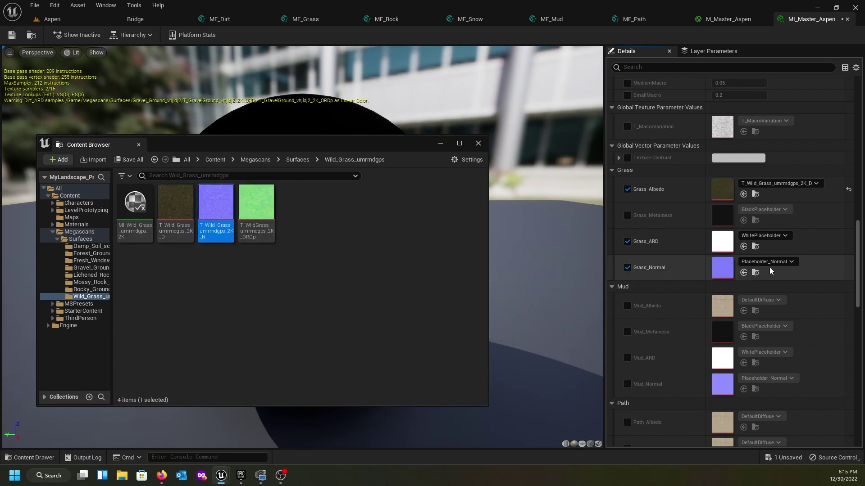
left_click(743, 273)
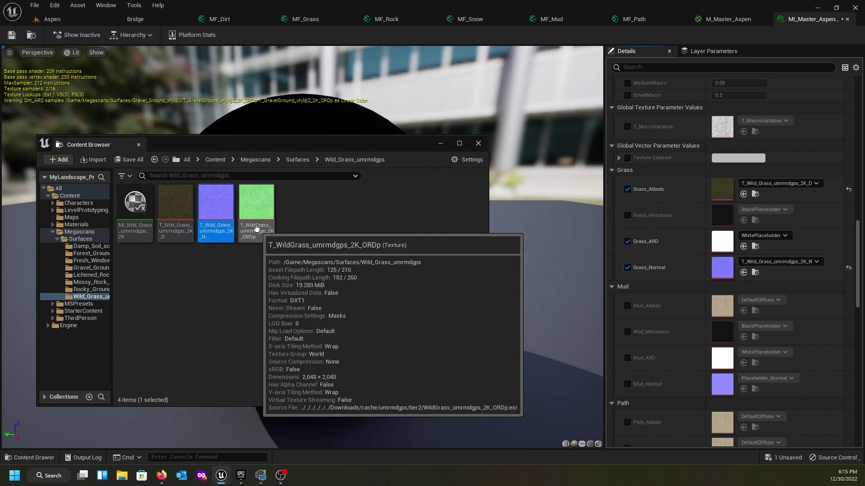
left_click(256, 228)
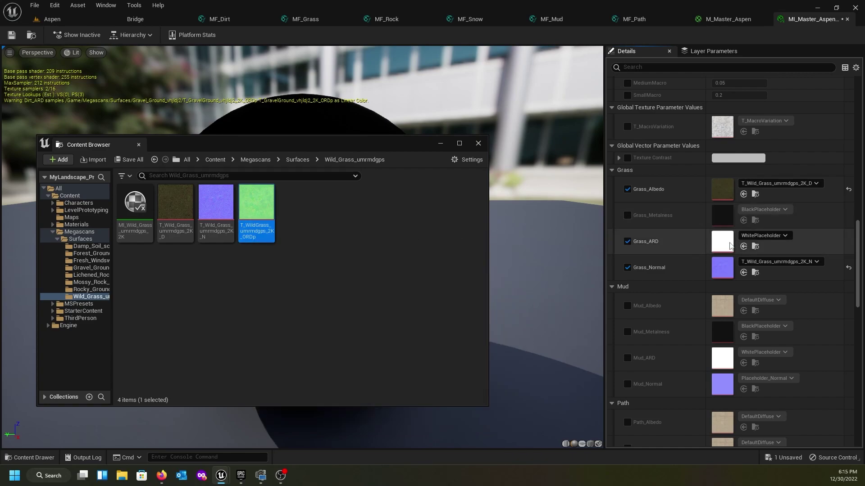
left_click(744, 247)
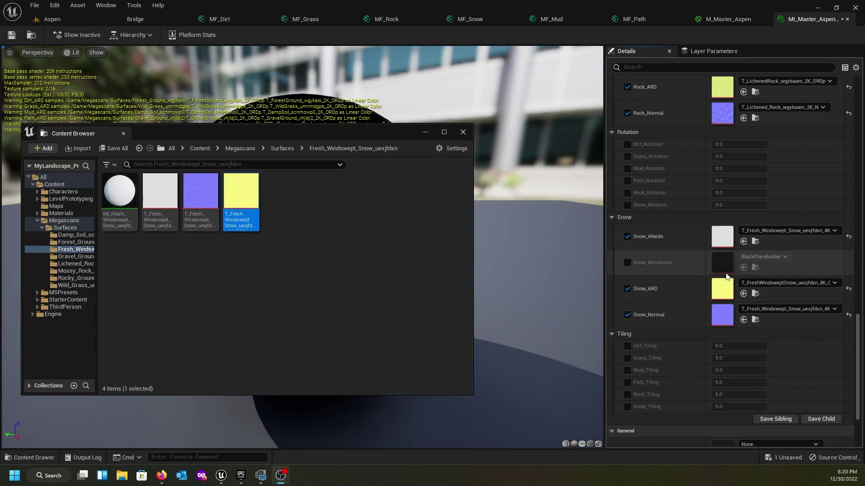
Enable the Dirt_Tiling, Grass_Tiling, Mud_Tiling, Path_Tiling, Rock_Tiling and Snow_Tiling overrides in the material instance
scroll(708, 272, "up", 2)
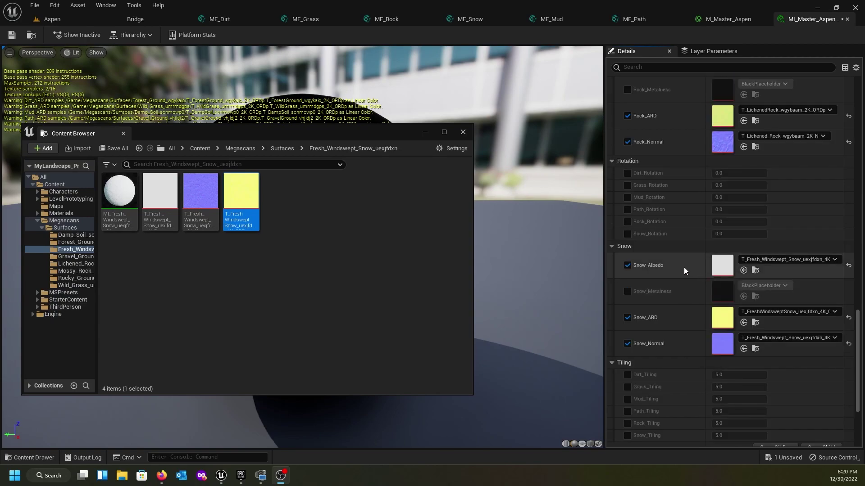
scroll(680, 268, "down", 5)
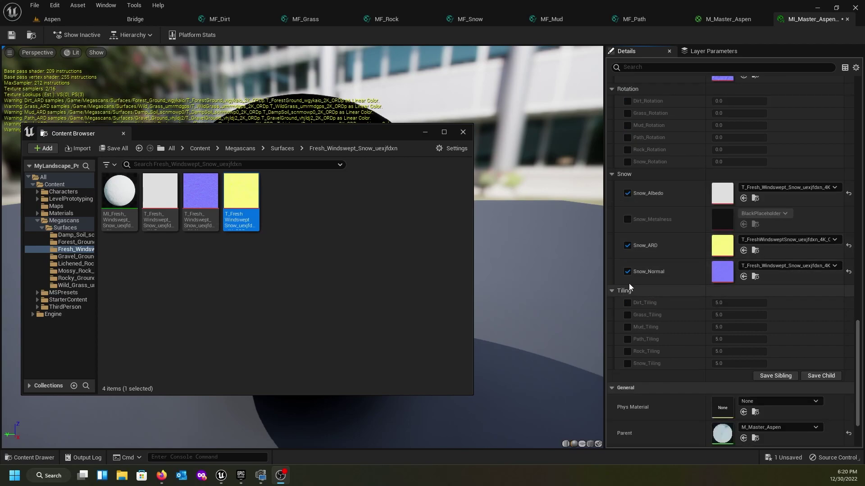
left_click(628, 302)
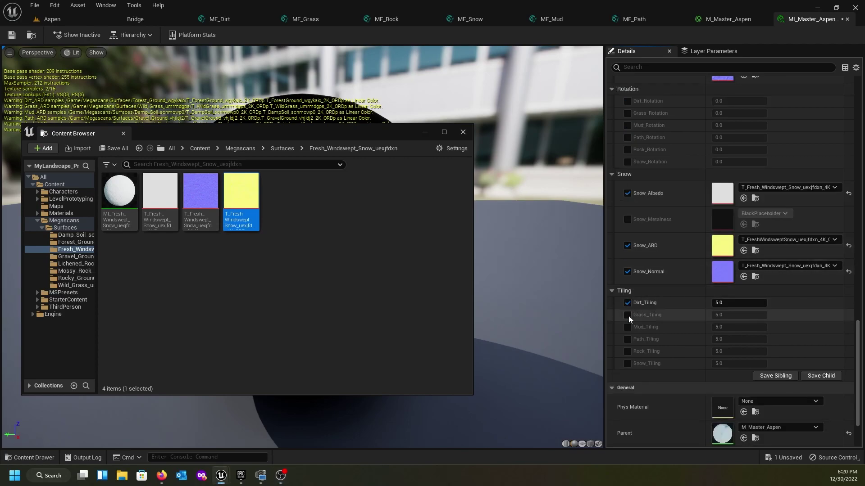
left_click(628, 315)
left_click(628, 328)
left_click(628, 339)
left_click(628, 352)
left_click(628, 364)
scroll(698, 327, "down", 3)
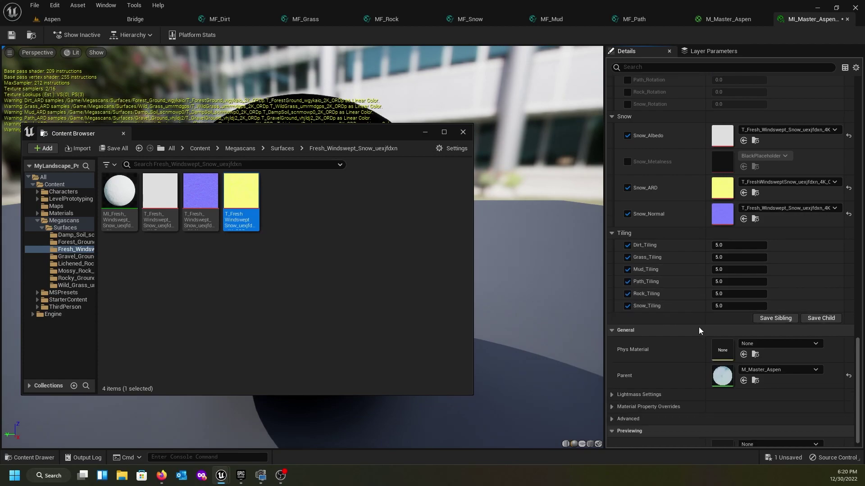
Close the floating Content Browser and save the MI_Master_Aspen_Inst material instance
scroll(700, 331, "up", 10)
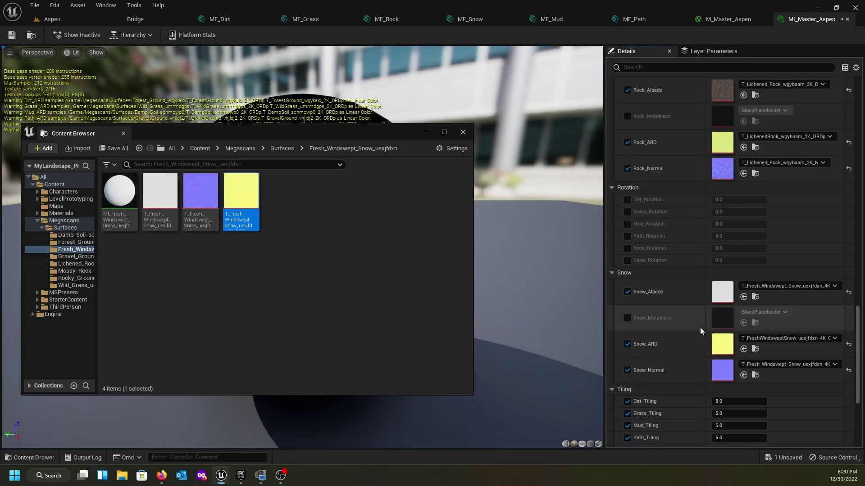
scroll(701, 328, "up", 15)
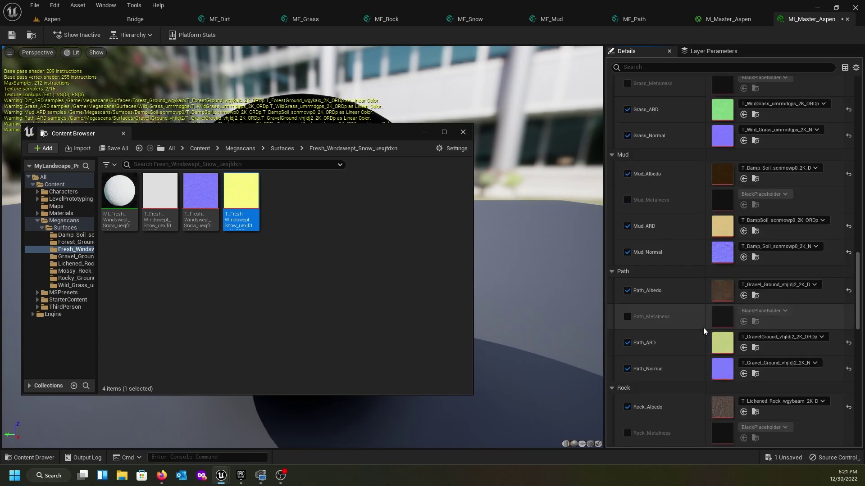
scroll(710, 330, "up", 4)
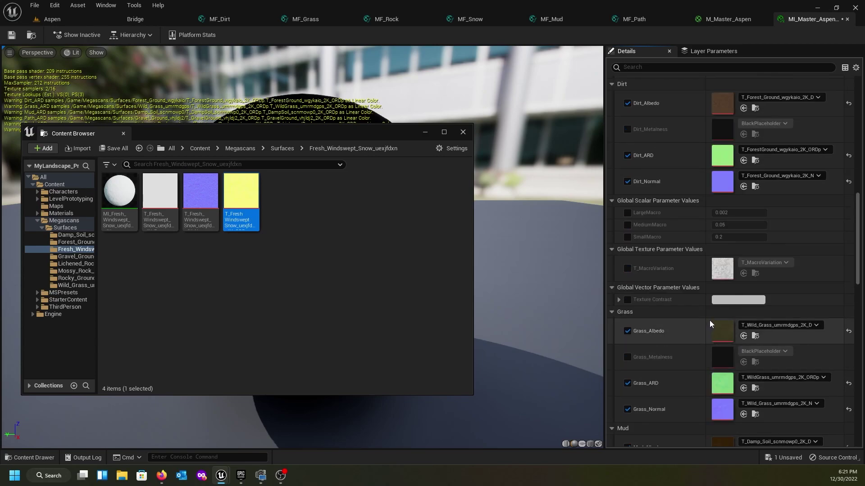
scroll(687, 295, "up", 6)
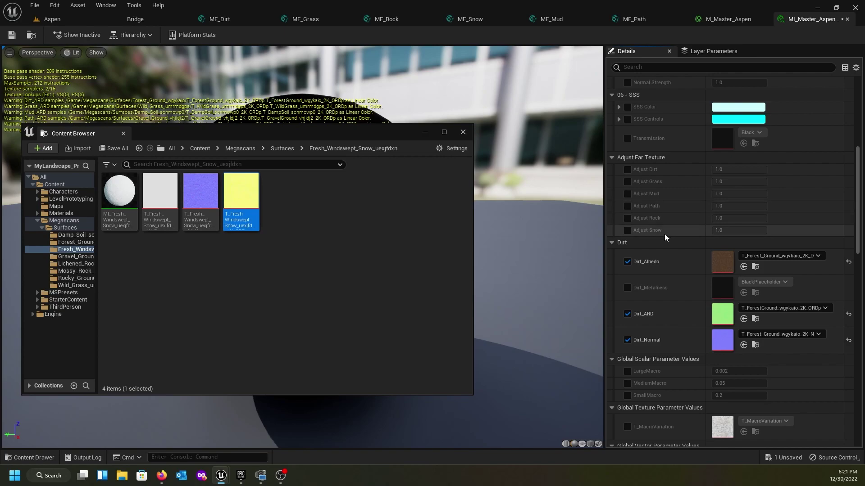
scroll(664, 239, "up", 2)
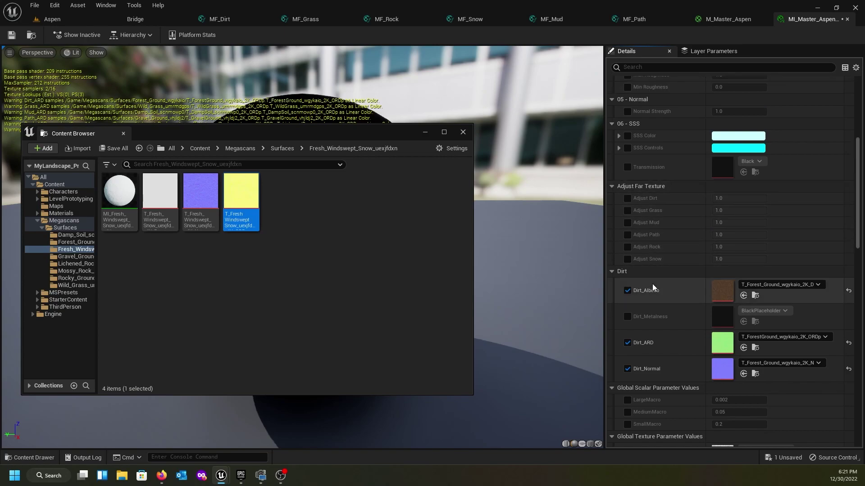
left_click(463, 132)
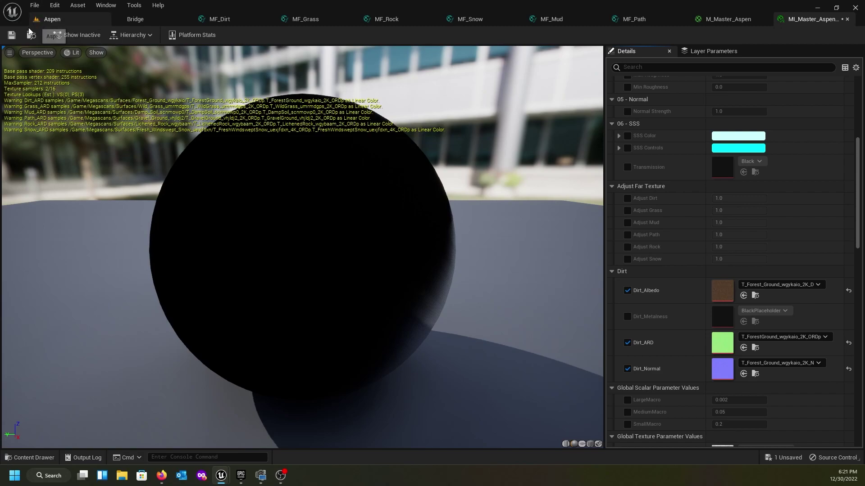
left_click(13, 36)
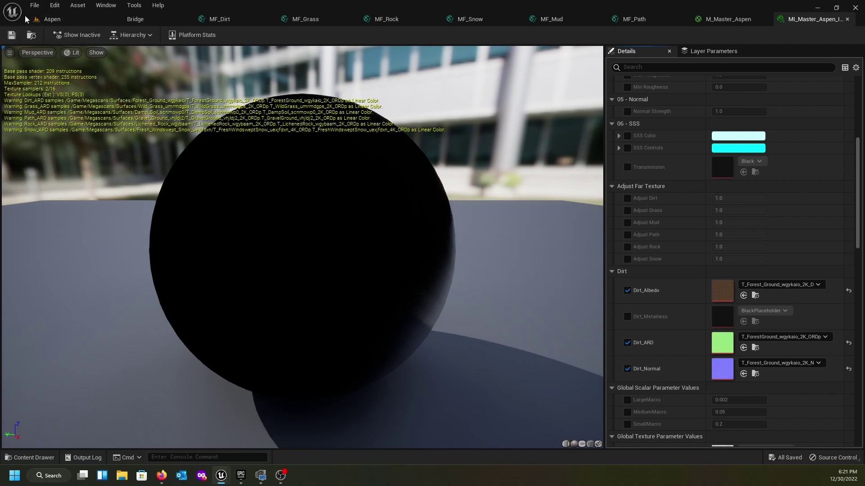
Go through MF_Dirt, MF_Grass, MF_Rock, MF_Snow, MF_Mud, MF_Path and M_Master_Aspen to check that each one is saved
left_click(32, 5)
left_click(119, 43)
left_click(216, 19)
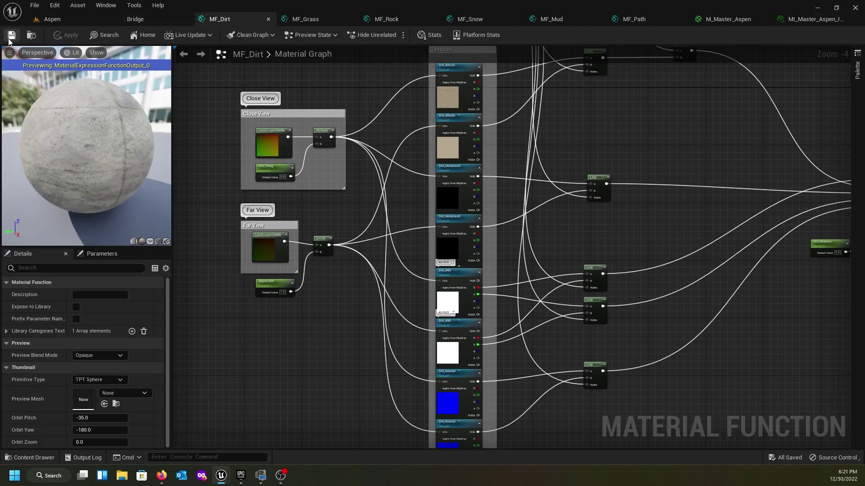
left_click(301, 19)
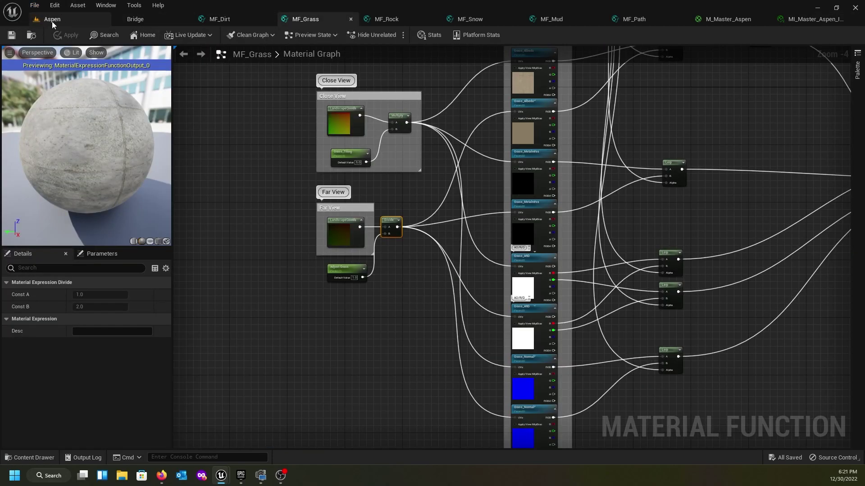
left_click(380, 20)
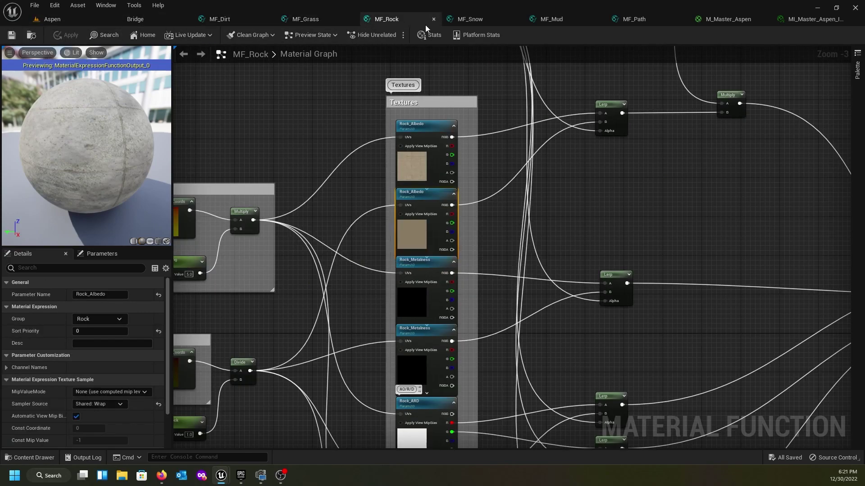
left_click(473, 20)
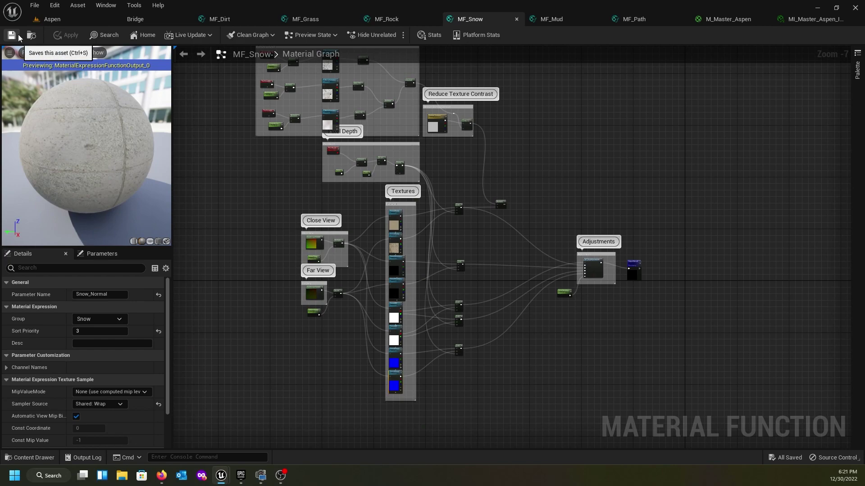
left_click(561, 19)
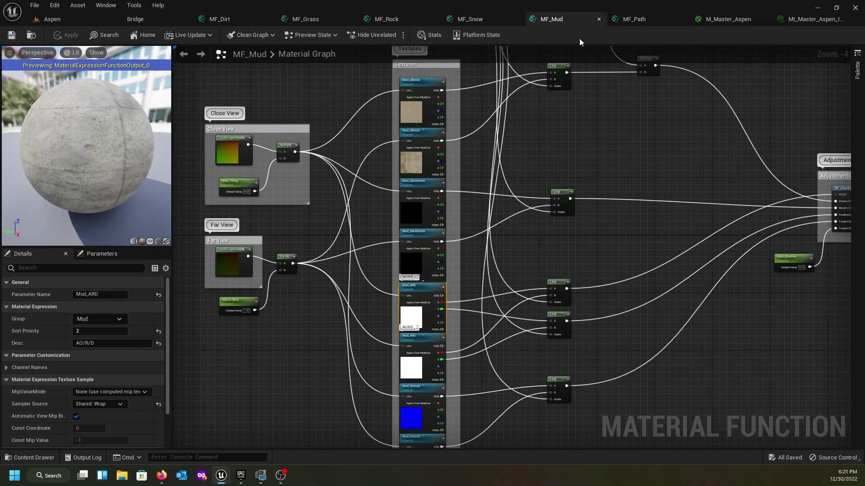
left_click(637, 21)
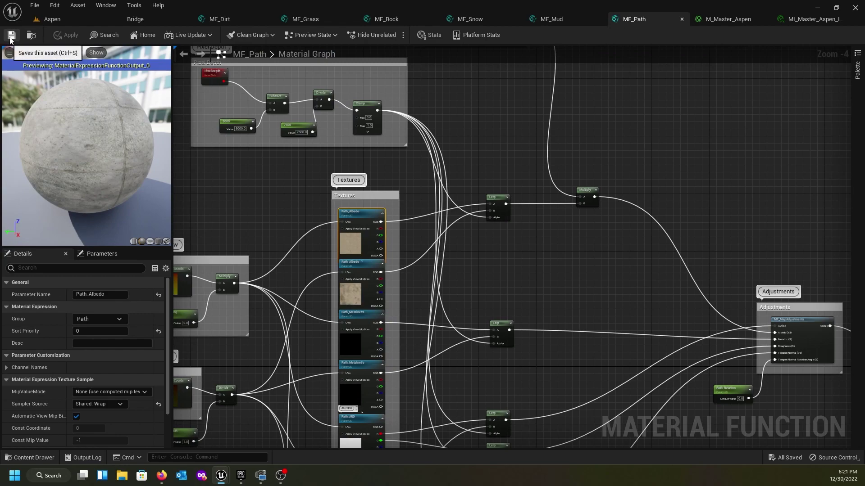
left_click(715, 21)
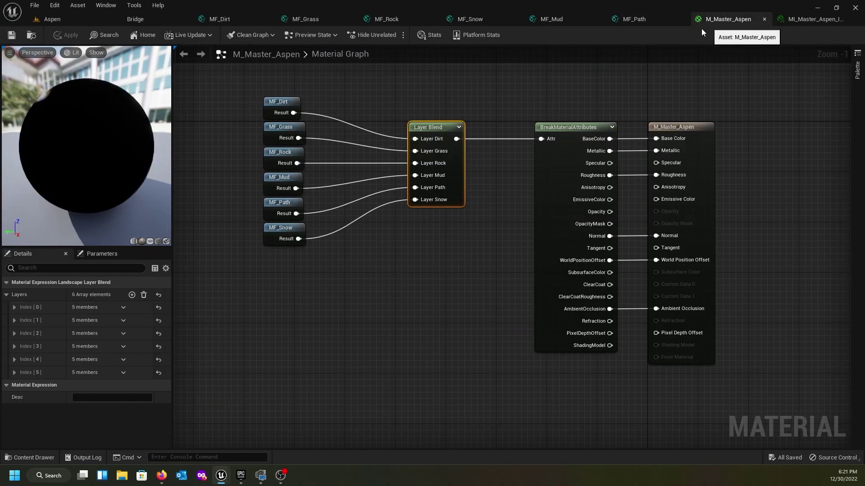
In the Aspen level, assign MI_Master_Aspen_Inst from Materials/Master_Materials as the Landscape Material of the Landscape actor, and deselect the actor
left_click(64, 21)
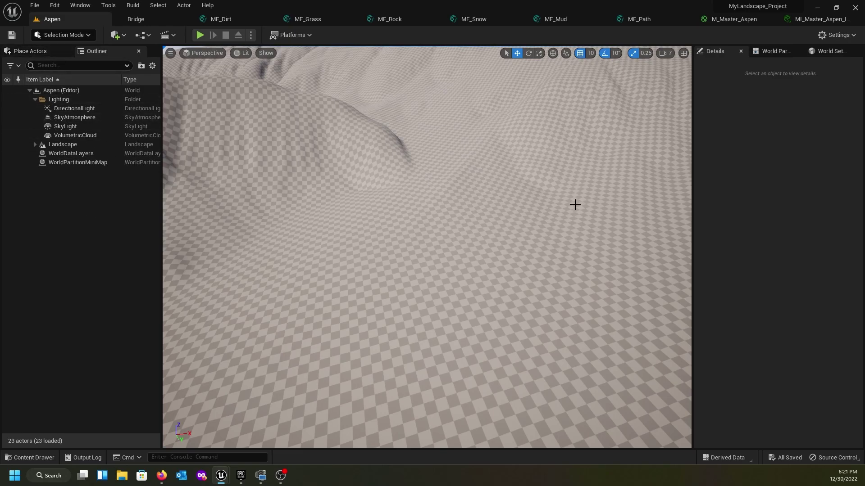
left_click(59, 145)
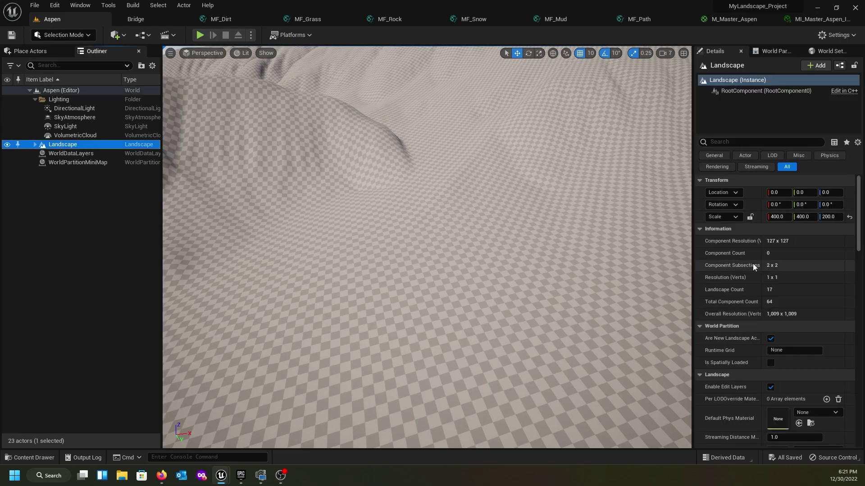
scroll(799, 252, "down", 4)
scroll(795, 258, "down", 2)
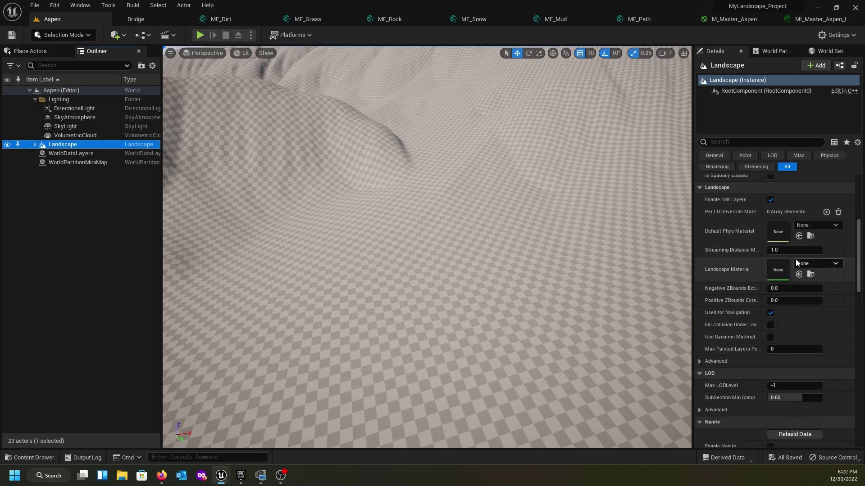
scroll(750, 251, "down", 1)
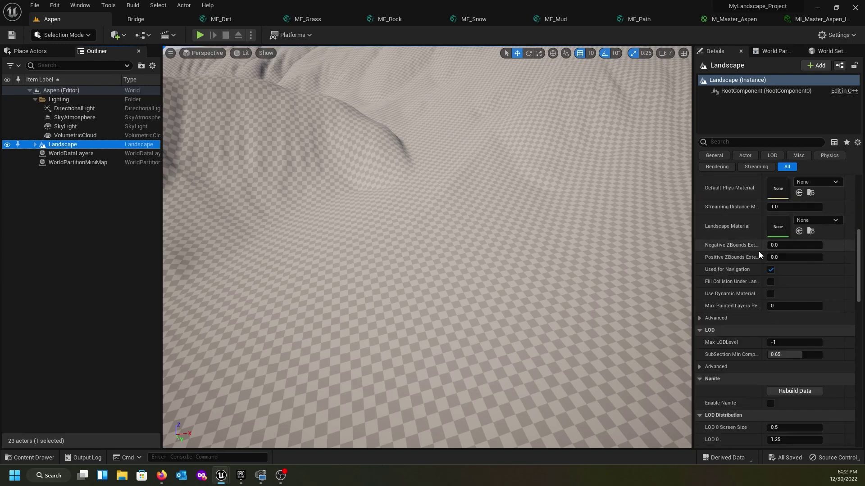
left_click(32, 459)
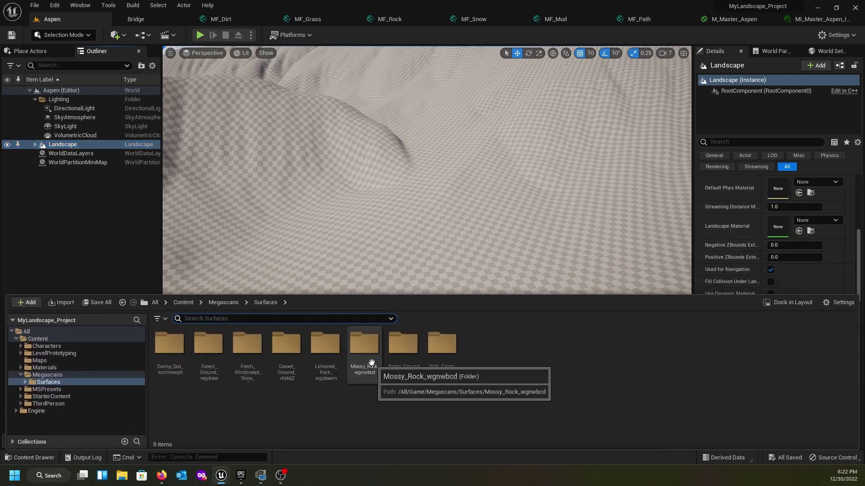
left_click(184, 303)
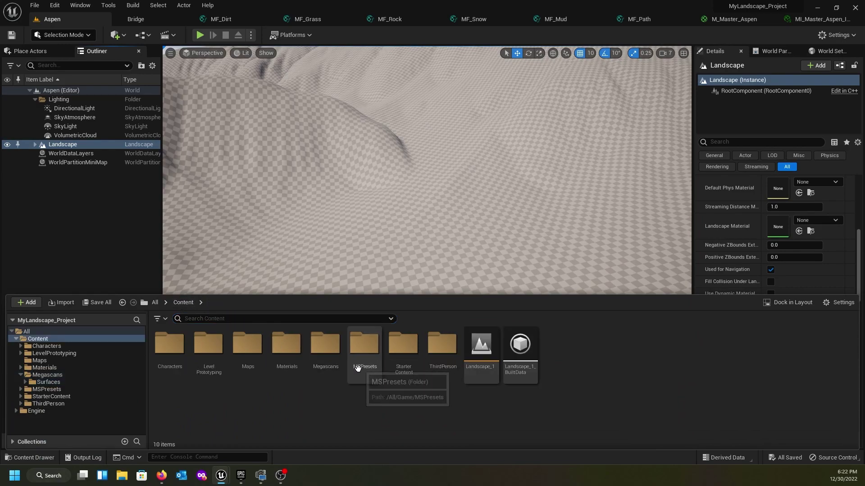
left_click(278, 342)
double_click(279, 342)
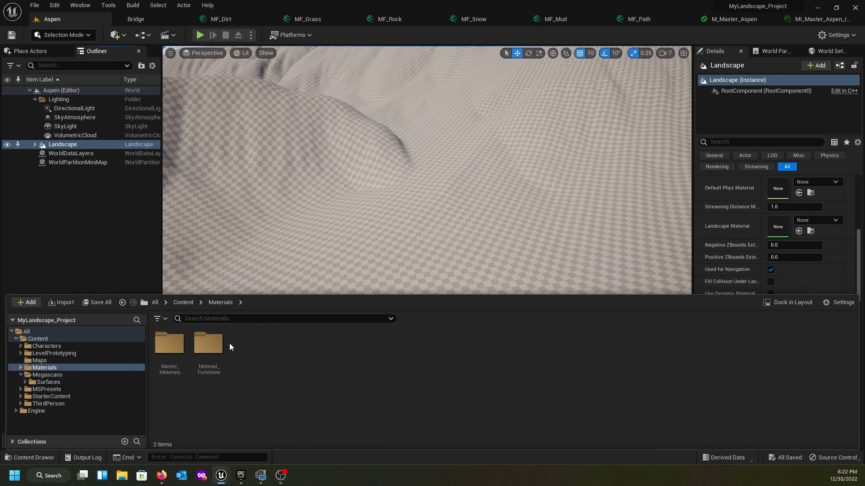
double_click(169, 345)
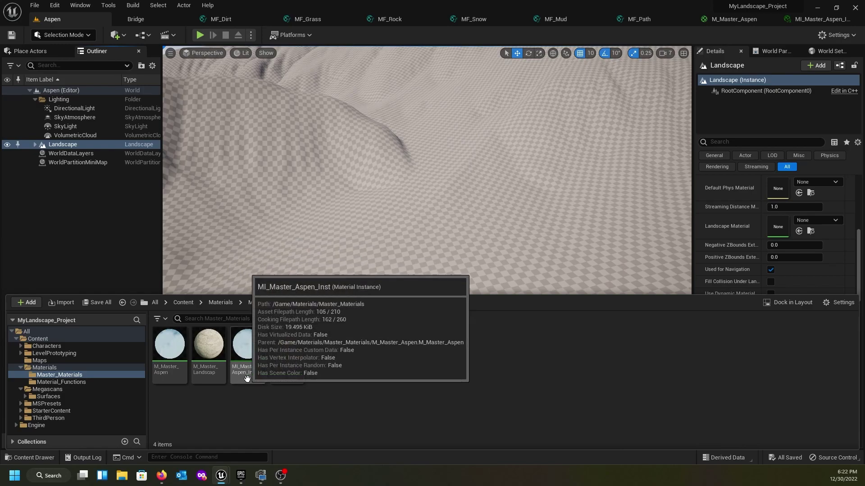
left_click_drag(250, 353, 782, 225)
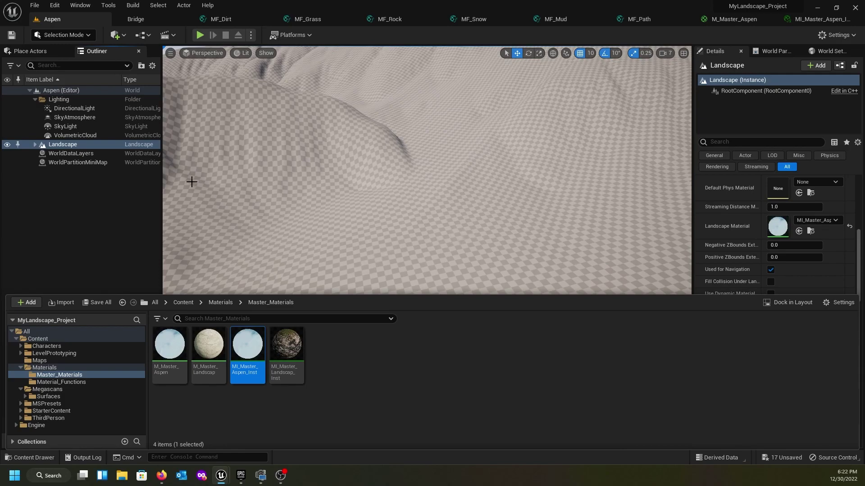
left_click(78, 222)
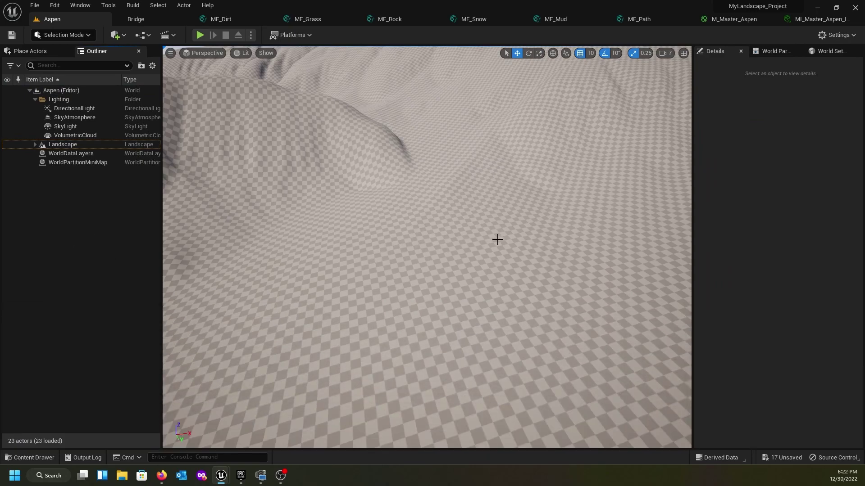
Look across the terrain and switch the level editor to Landscape mode with the Paint tools active
right_click_drag(278, 295, 278, 252)
right_click_drag(356, 274, 489, 281)
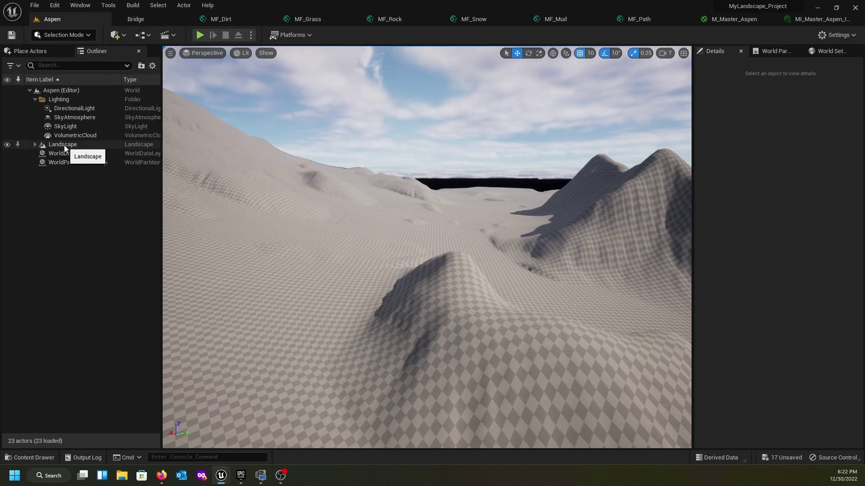
left_click(89, 36)
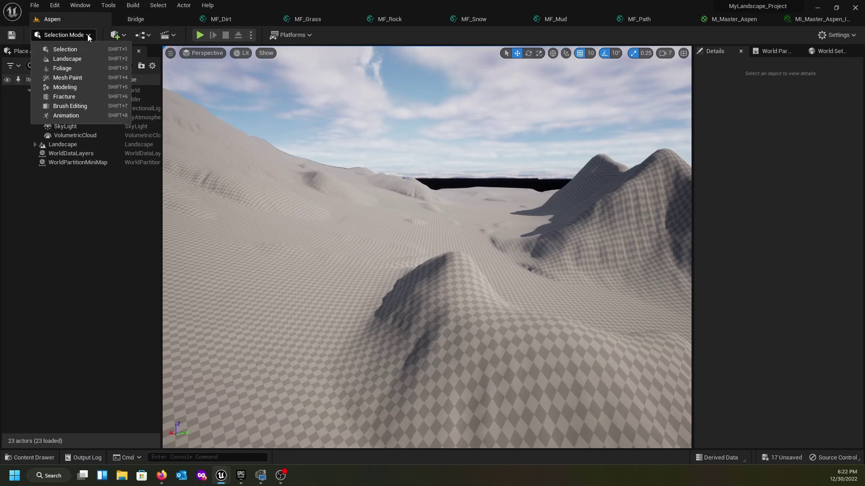
left_click(71, 60)
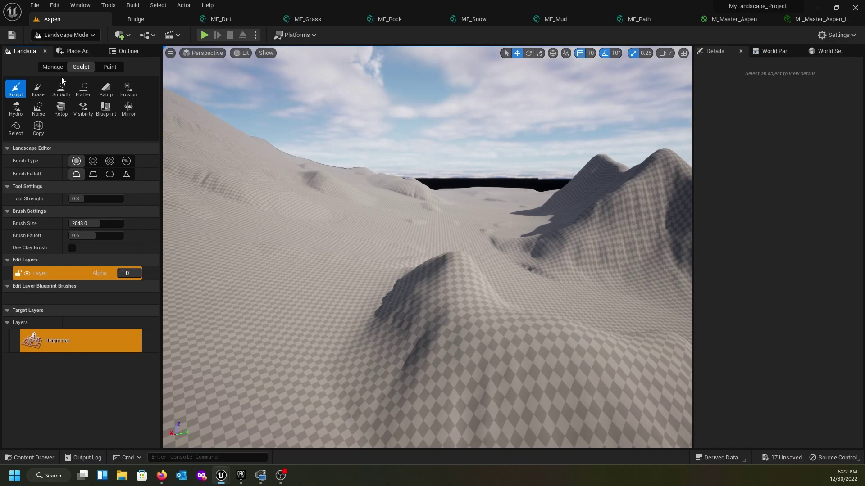
left_click(53, 67)
left_click(97, 67)
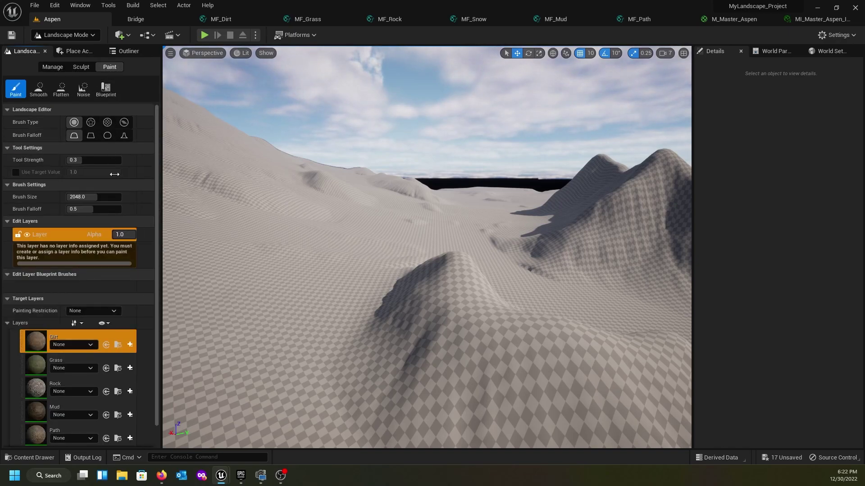
Create a weight-blended layer info object named Dirt_LayerInfo for the Dirt paint layer, saved in Maps/Aspen_sharedassets
scroll(112, 161, "down", 1)
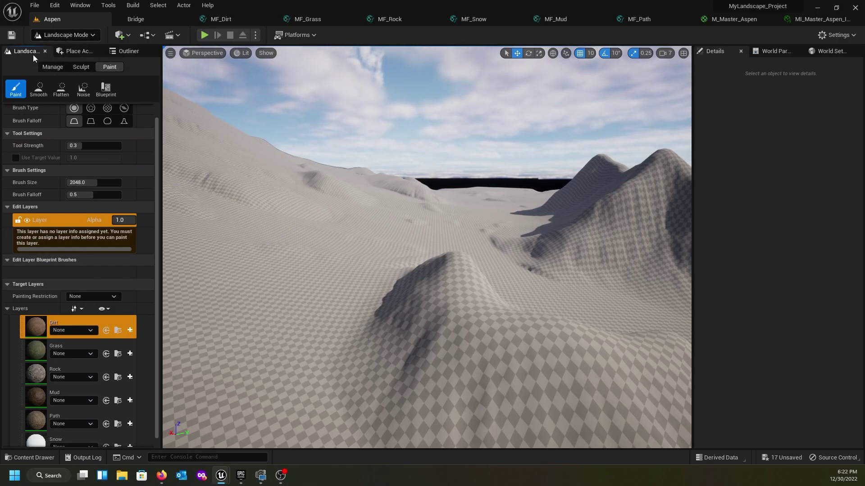
scroll(154, 195, "down", 1)
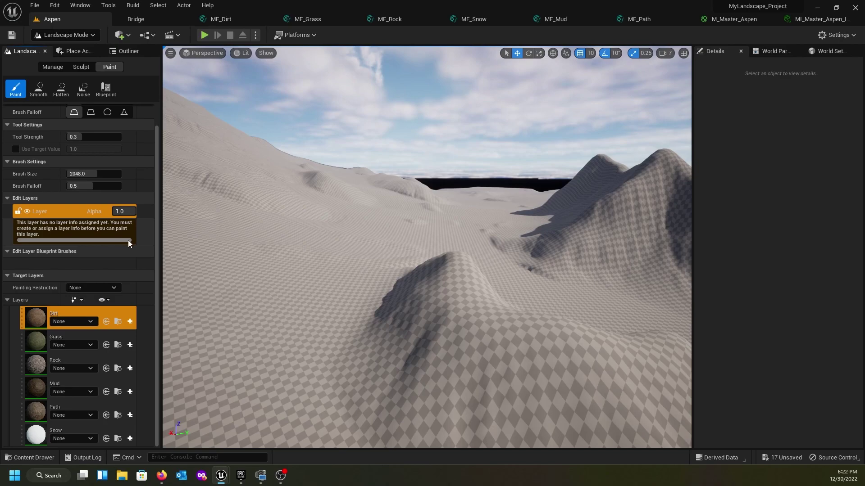
left_click(130, 322)
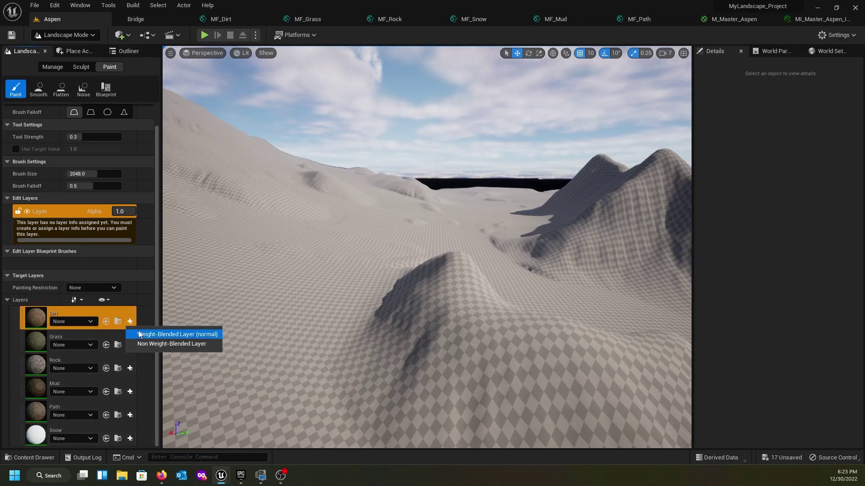
left_click(139, 335)
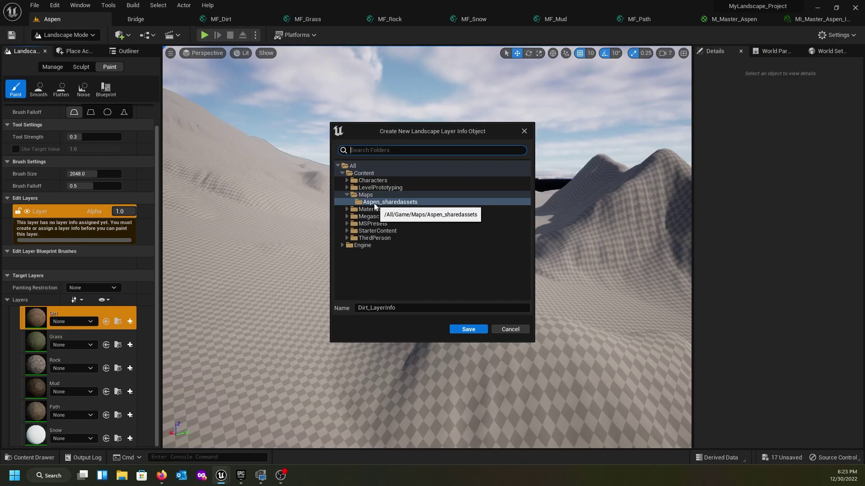
left_click(464, 331)
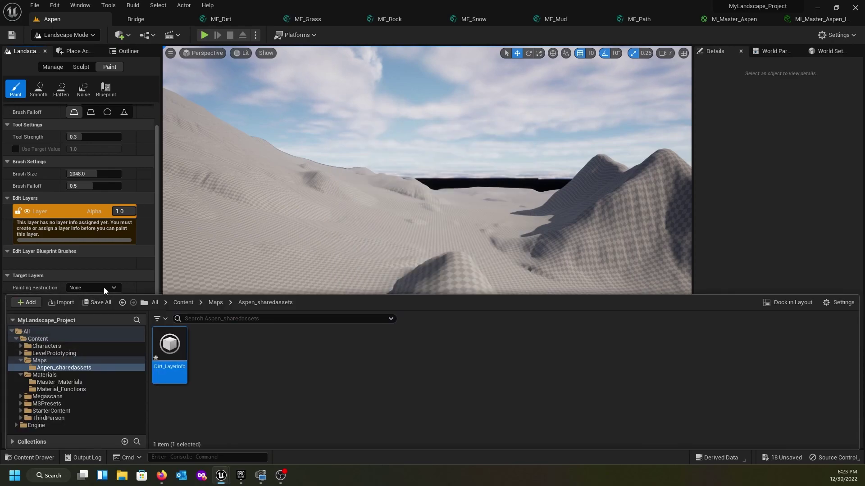
left_click(155, 276)
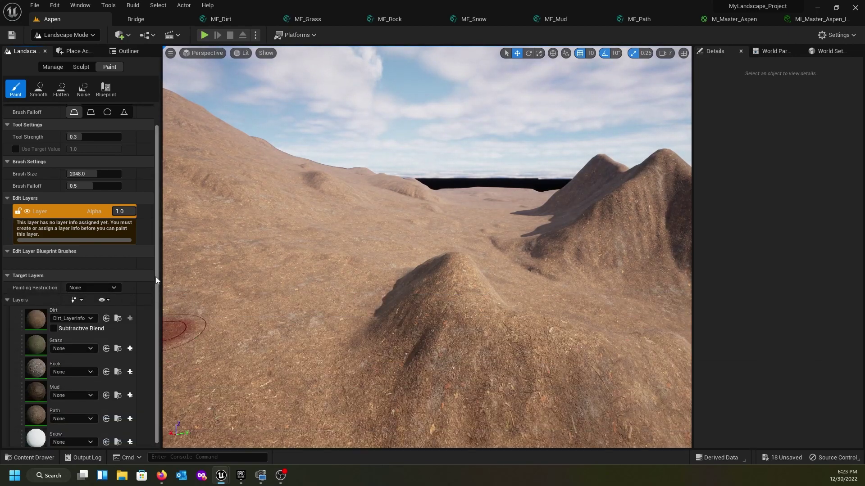
Create a weight-blended layer info object named Grass_LayerInfo for the Grass layer in Maps/Aspen_sharedassets
left_click(130, 349)
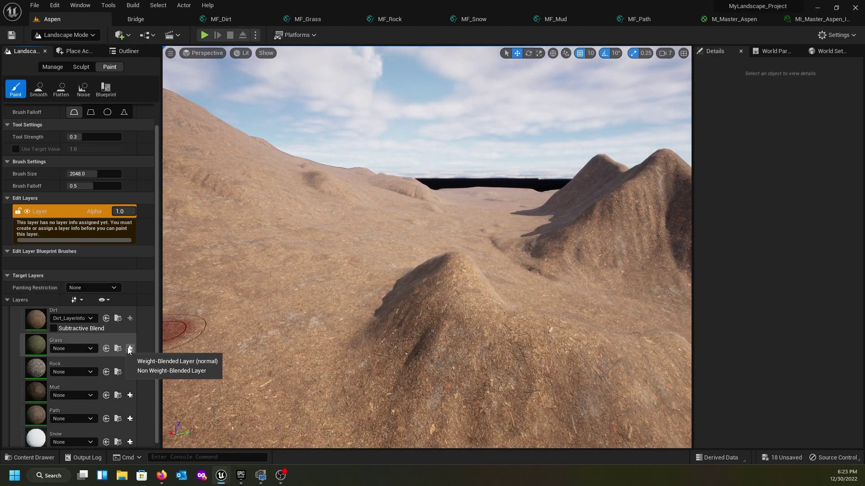
left_click(137, 362)
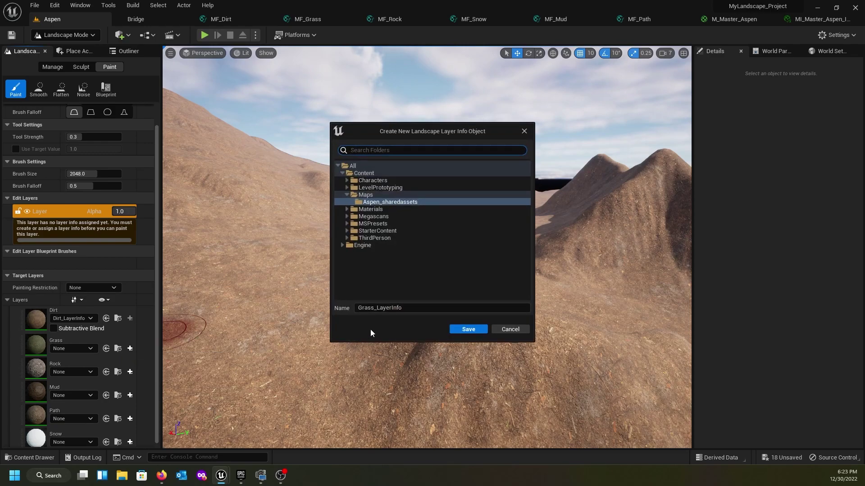
left_click(465, 331)
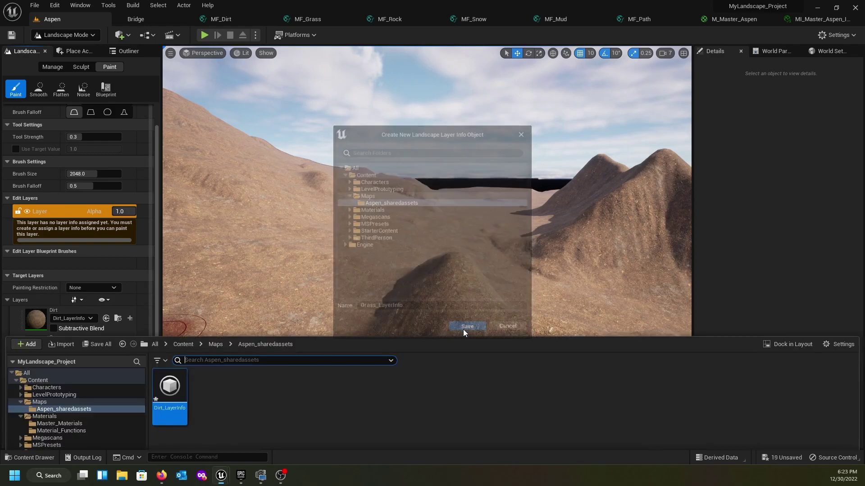
left_click(156, 277)
Create a weight-blended layer info object named Rock_LayerInfo for the Rock layer in Maps/Aspen_sharedassets
left_click(130, 376)
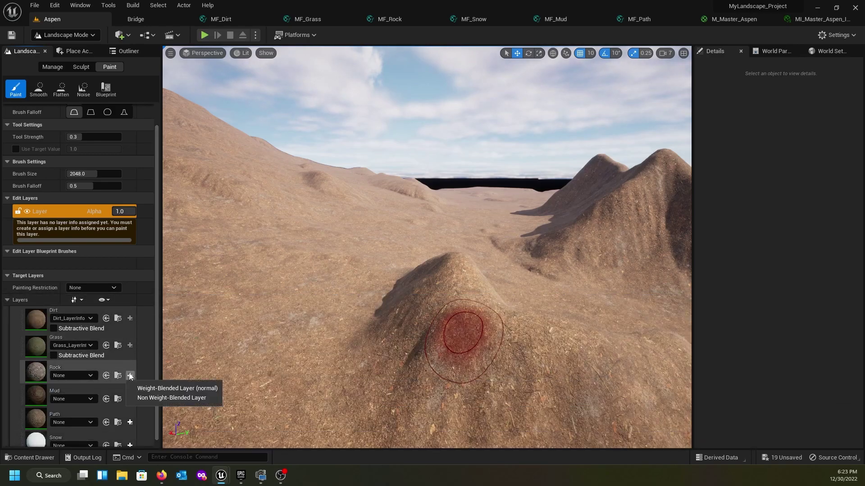
left_click(146, 388)
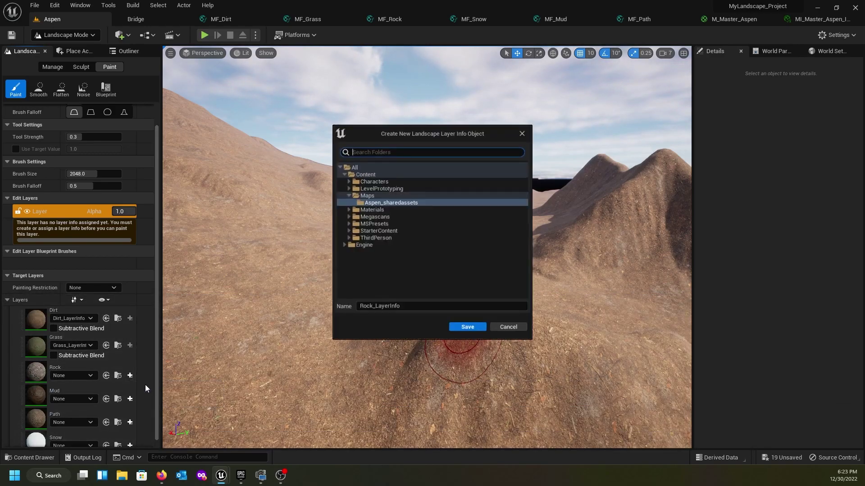
left_click(378, 203)
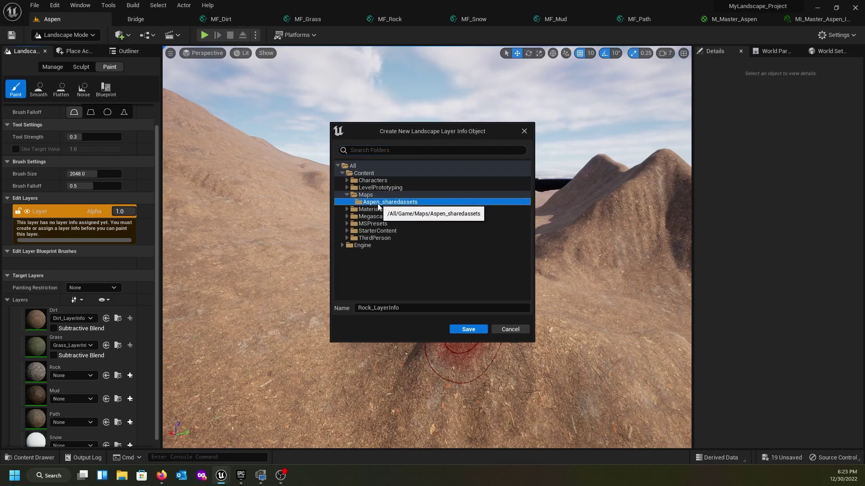
left_click(468, 331)
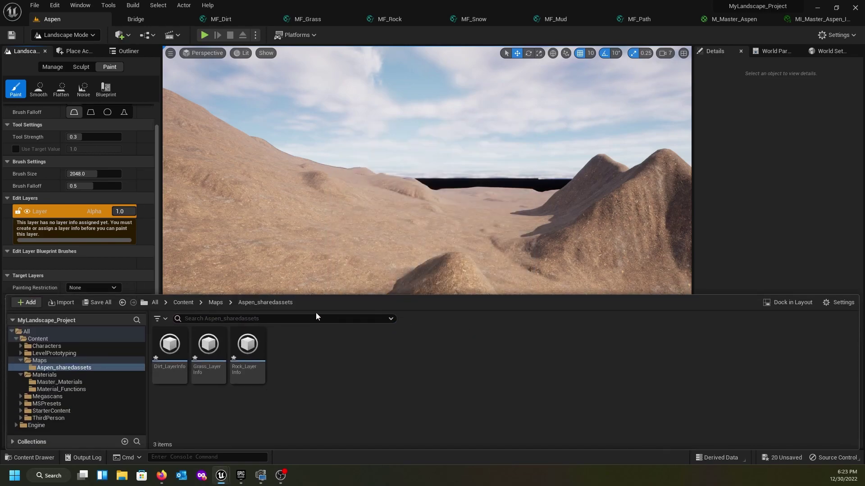
left_click(158, 282)
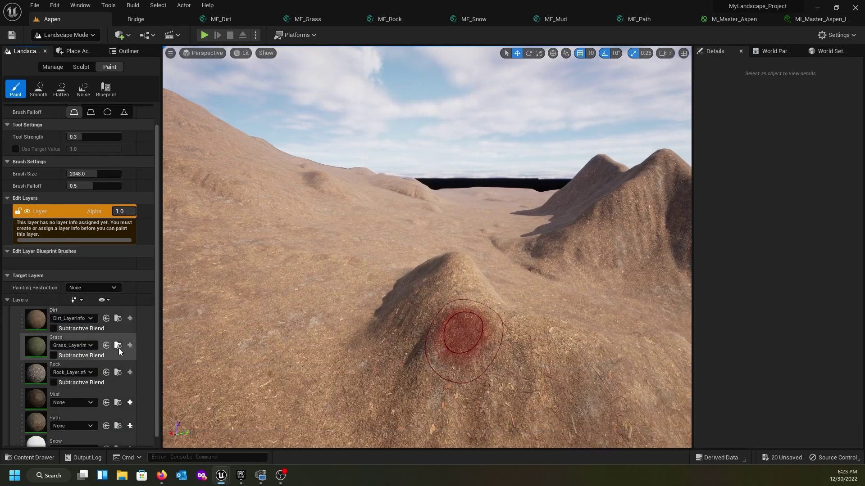
Create a weight-blended layer info object named Mud_LayerInfo for the Mud layer in Maps/Aspen_sharedassets
left_click(130, 403)
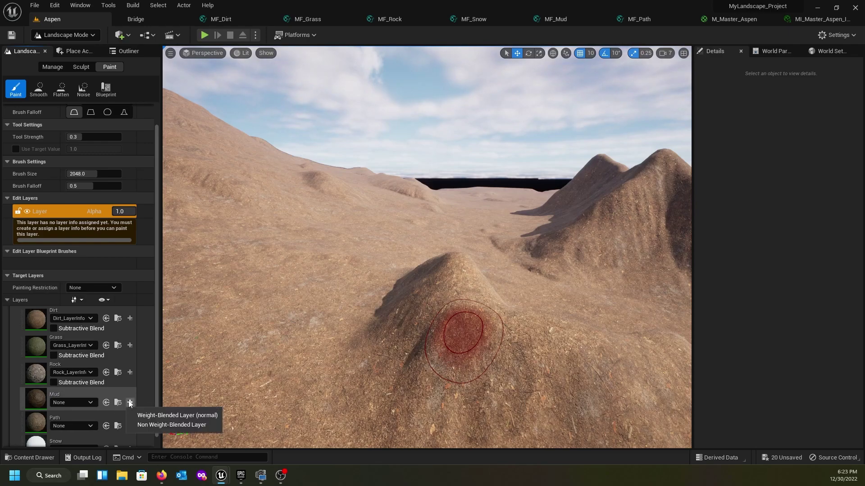
left_click(139, 412)
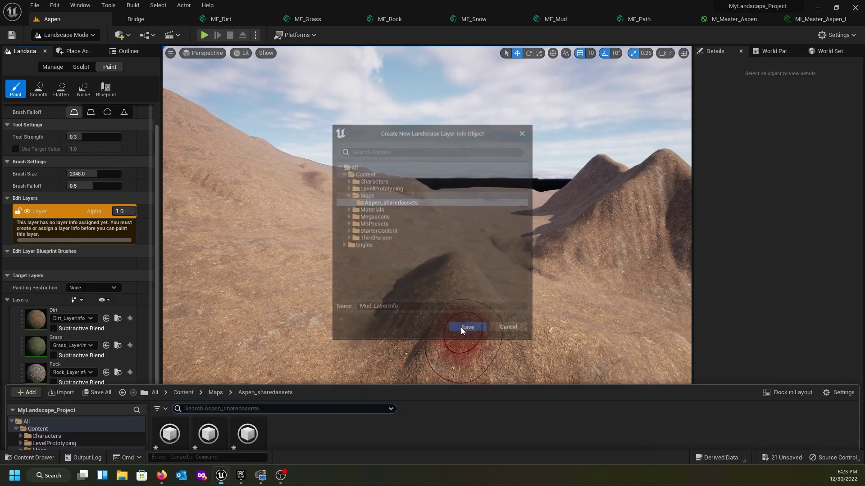
left_click(466, 329)
left_click(156, 280)
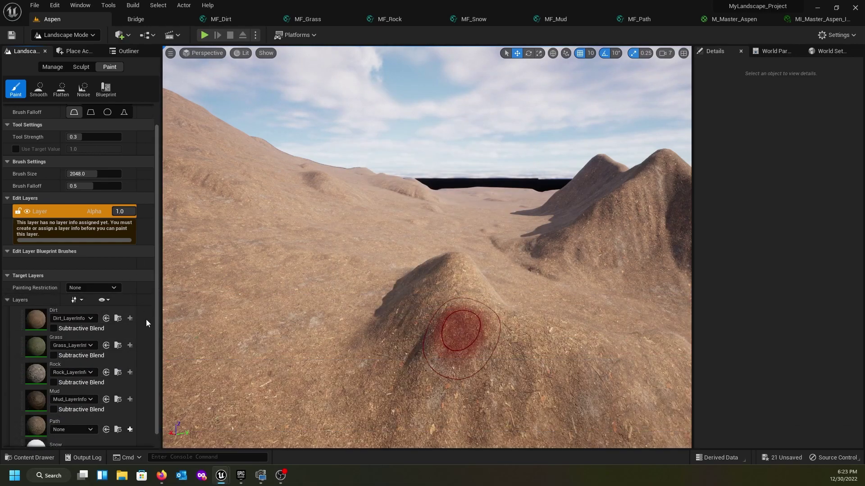
Create a weight-blended layer info object named Path_LayerInfo for the Path layer in Maps/Aspen_sharedassets
scroll(142, 335, "down", 1)
left_click(130, 415)
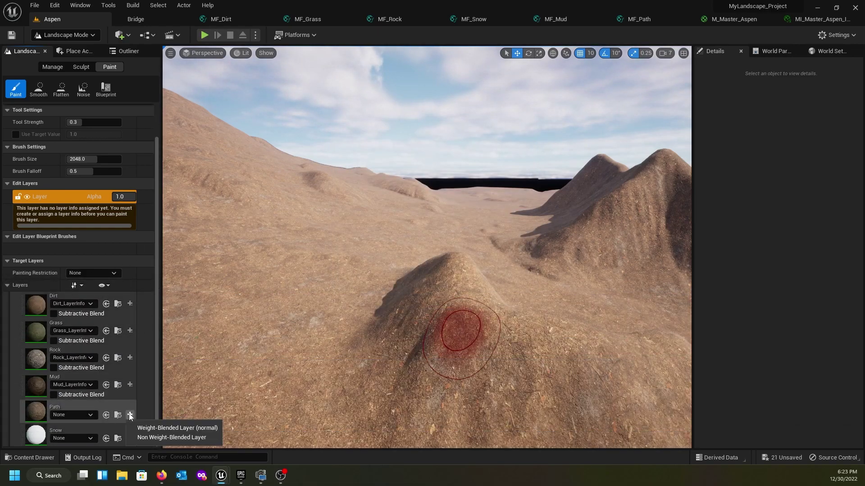
left_click(141, 429)
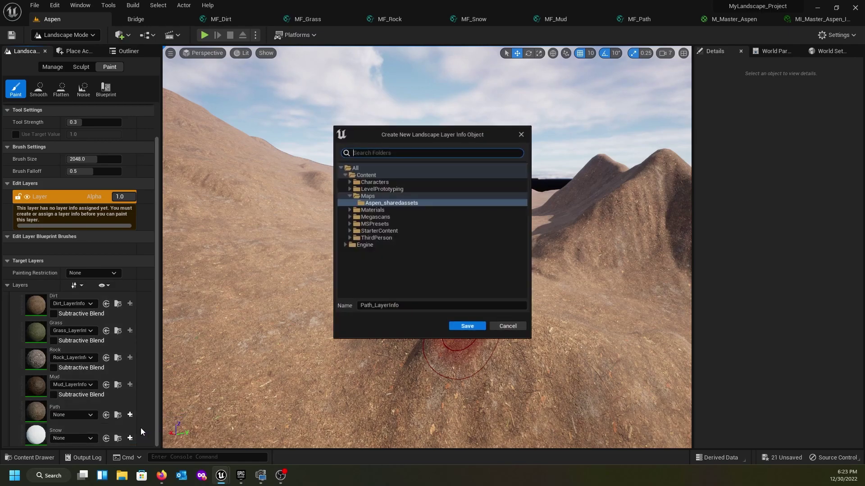
left_click(468, 330)
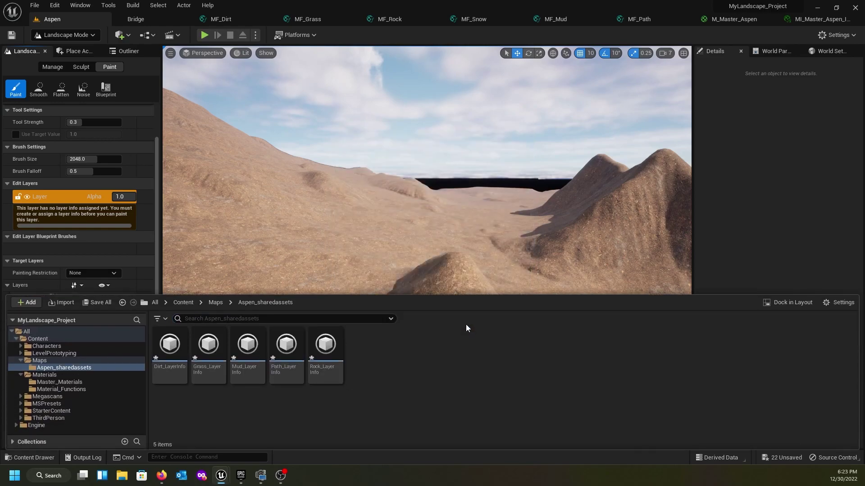
left_click(156, 271)
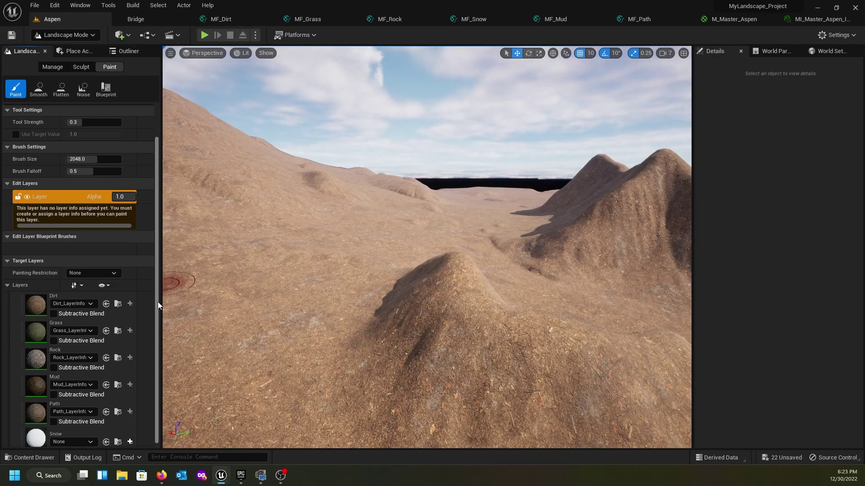
Create a non weight-blended layer info object named Snow_LayerInfo for the Snow layer in Maps/Aspen_sharedassets
left_click(131, 442)
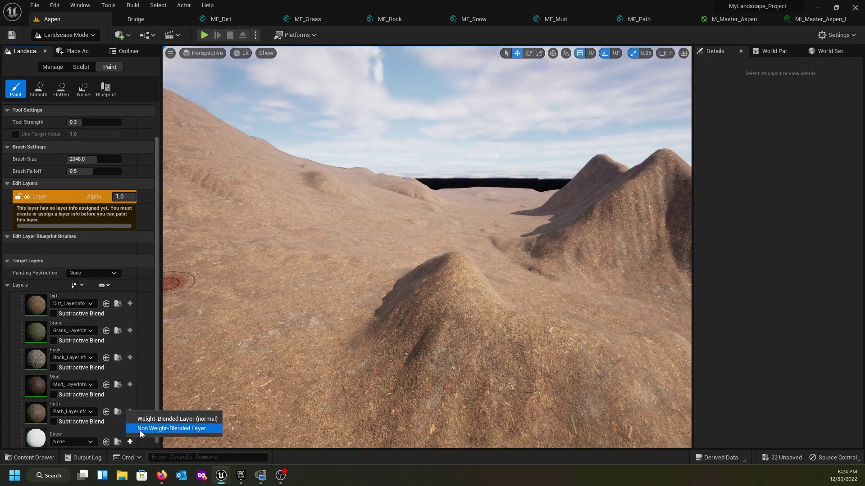
left_click(139, 431)
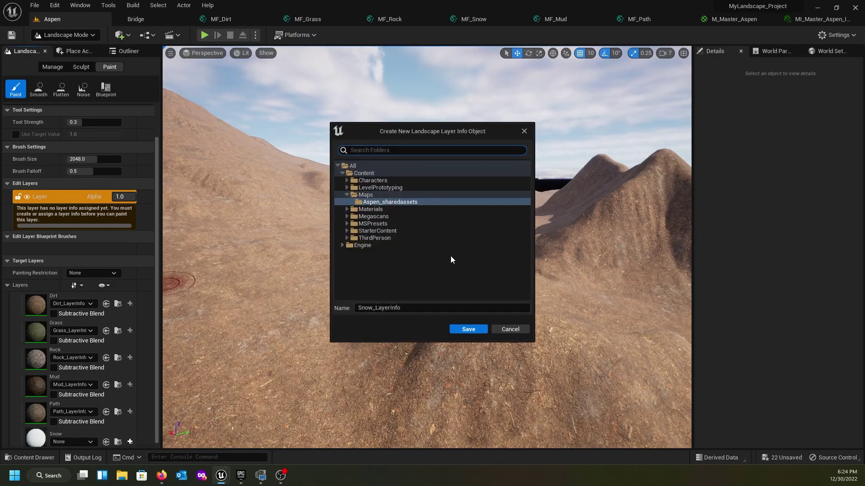
left_click(468, 329)
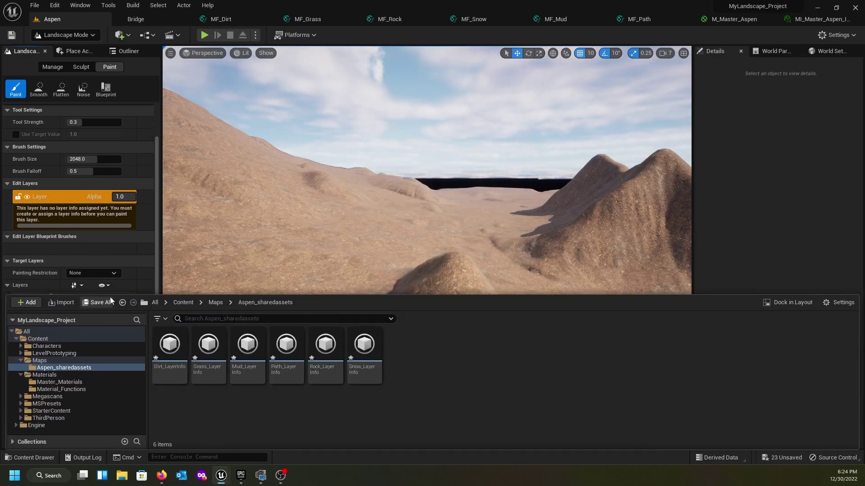
left_click(156, 273)
Open the import/export-to-file settings from the Dirt layer, expand the Layers array and widen its name column
mouse_move(295, 268)
right_mouse_down()
mouse_move(356, 307)
mouse_move(464, 284)
mouse_move(337, 258)
mouse_move(464, 271)
mouse_move(453, 277)
mouse_move(446, 264)
mouse_move(477, 261)
mouse_move(480, 252)
mouse_move(307, 274)
right_mouse_up()
key("w")
key("s")
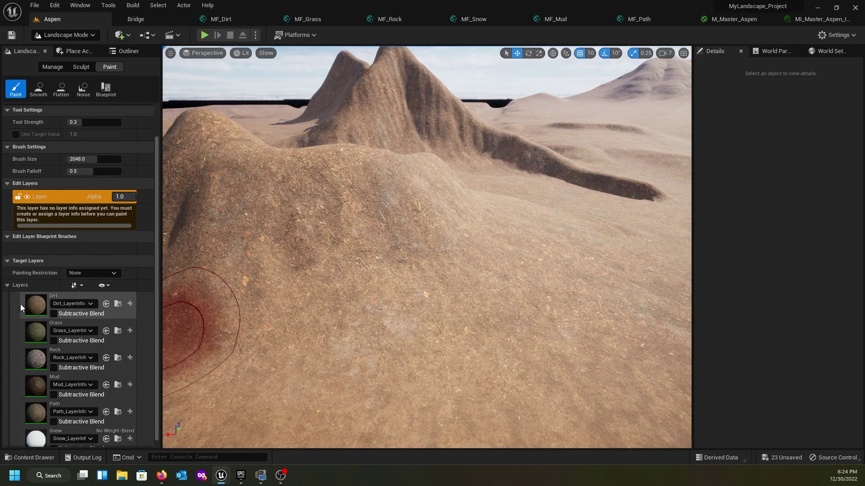
left_click(20, 304)
right_click(21, 299)
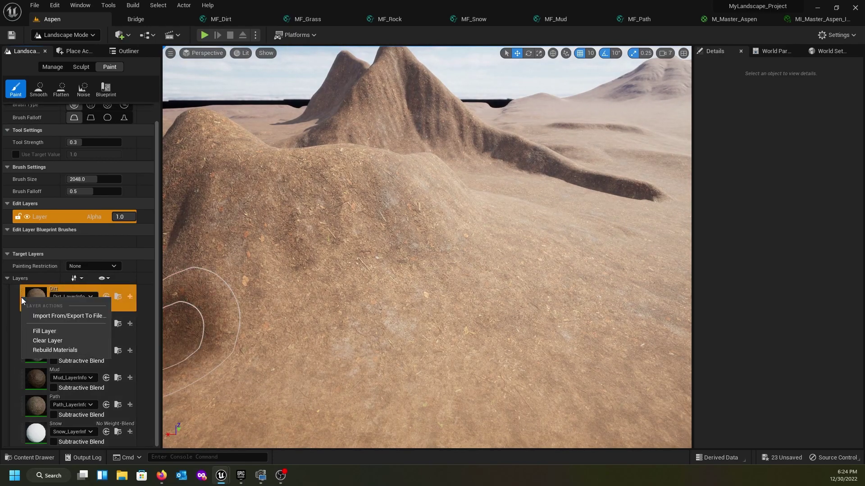
left_click(58, 316)
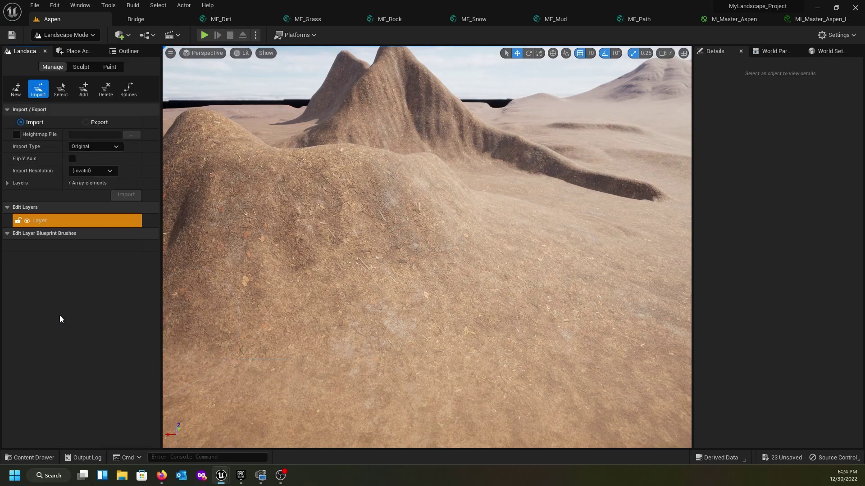
left_click(8, 182)
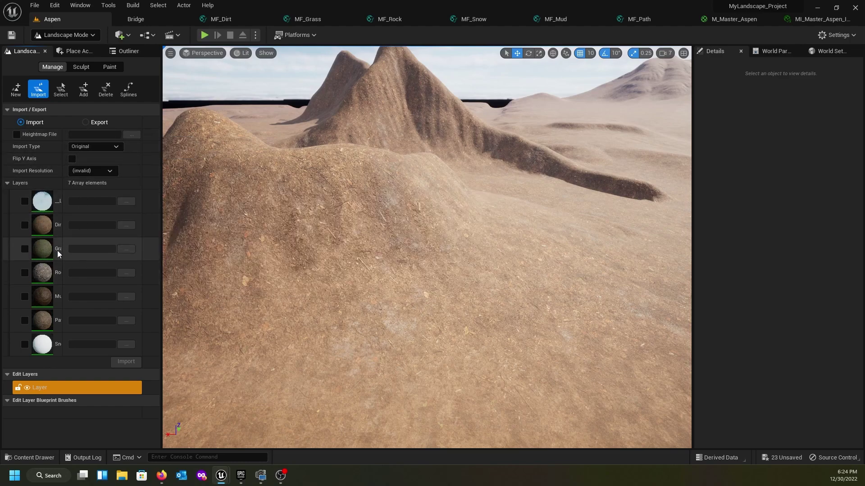
left_click_drag(64, 242, 76, 236)
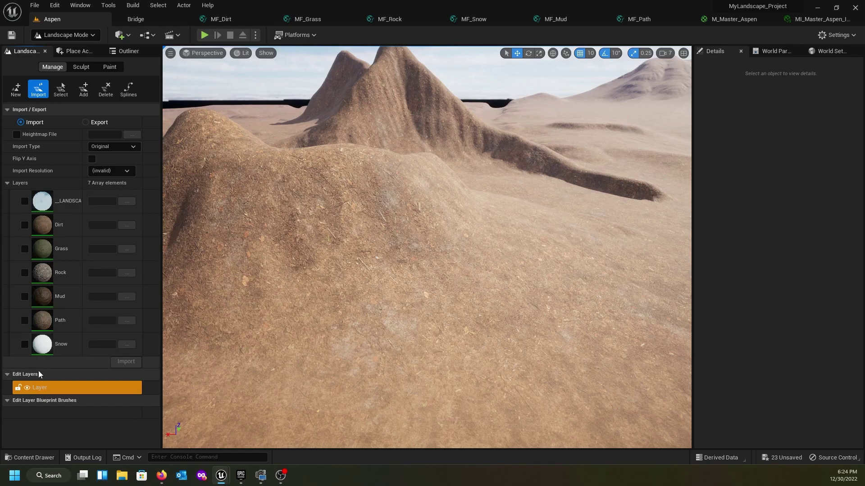
Enable the Dirt, Grass and Rock layers for file import
left_click(25, 224)
left_click(24, 249)
left_click(25, 273)
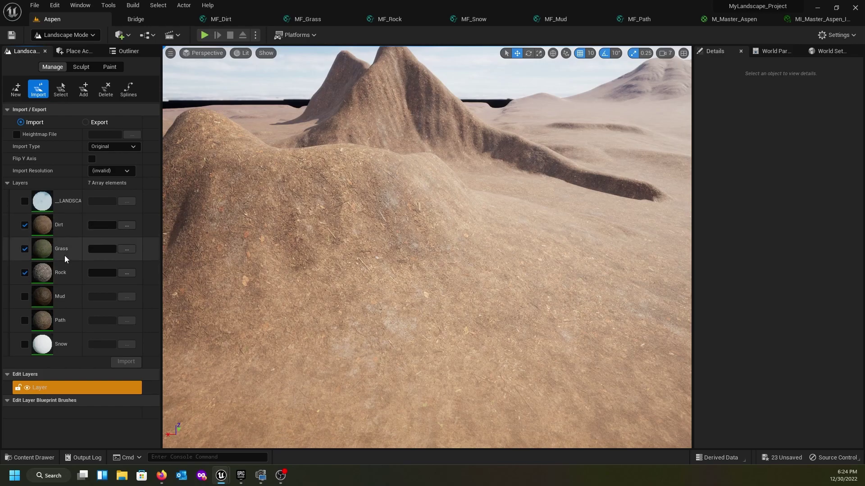
Assign the Dirt_Height mask from the World Machine Projects/Aspen folder on drive D to the Dirt layer
left_click(127, 225)
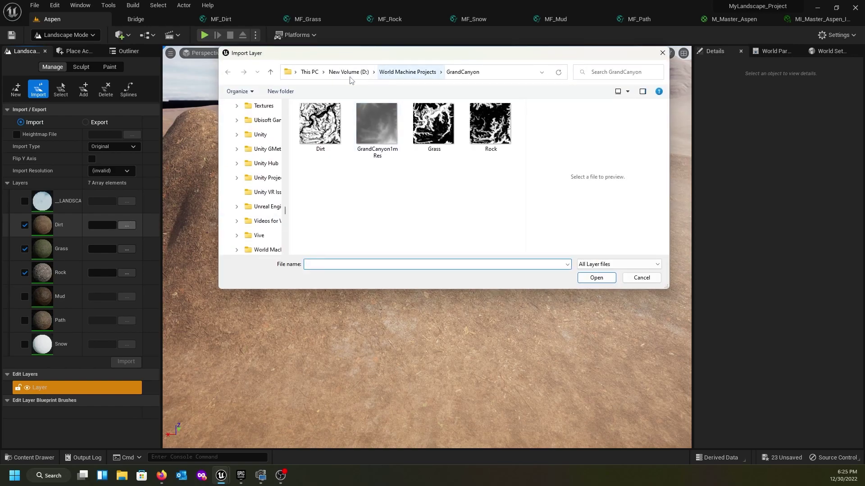
left_click(352, 73)
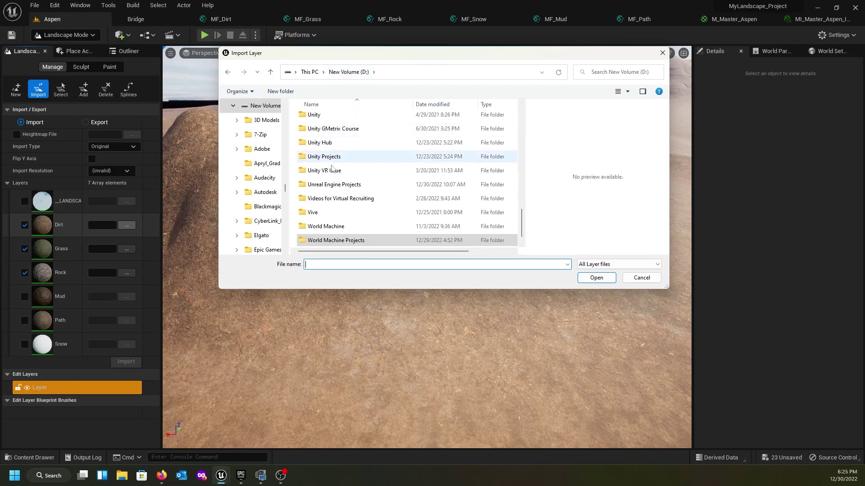
double_click(334, 243)
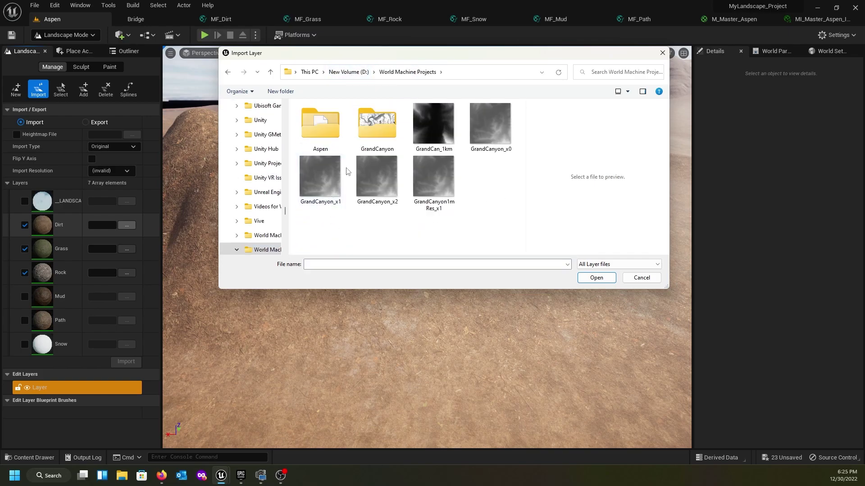
double_click(317, 120)
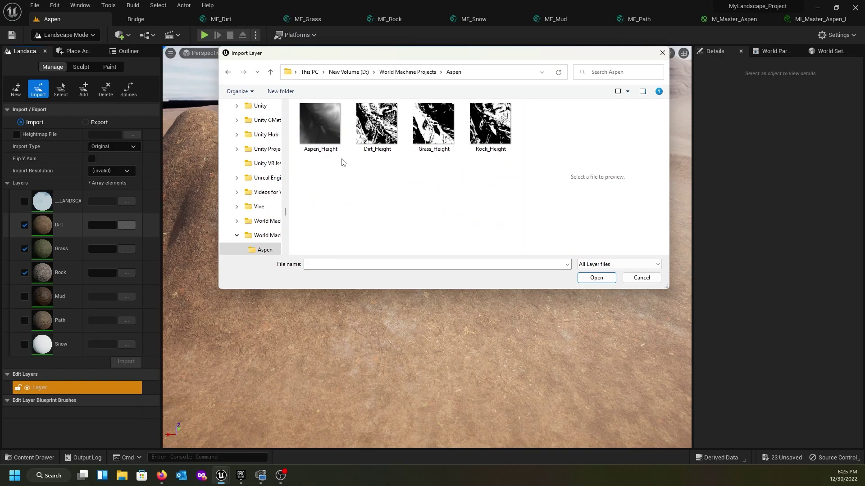
left_click(385, 129)
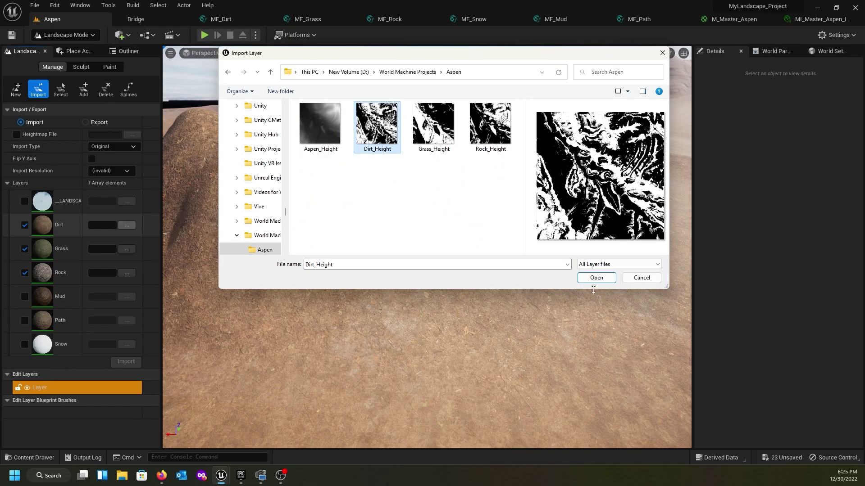
left_click(592, 282)
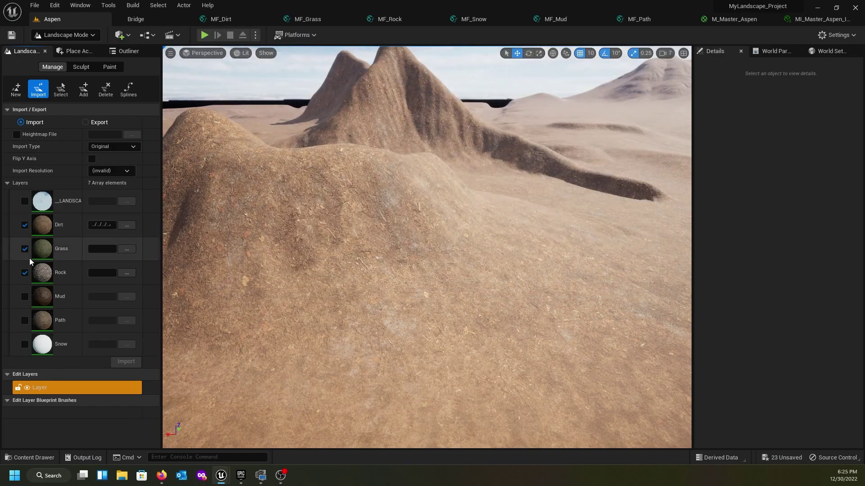
Assign the Grass_Height mask from the Aspen folder to the Grass layer
left_click(127, 249)
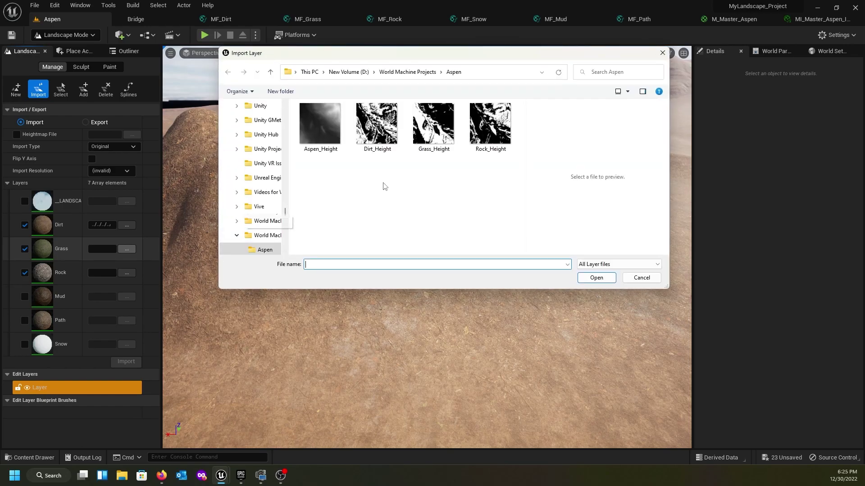
left_click(422, 148)
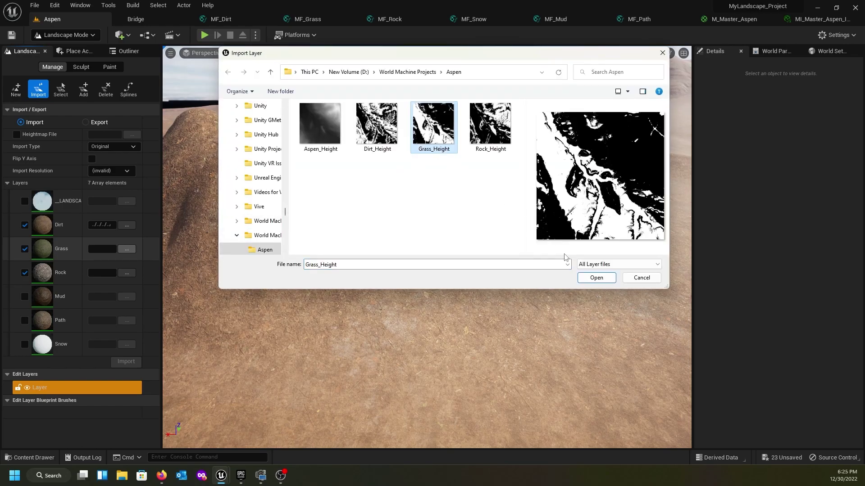
left_click(597, 280)
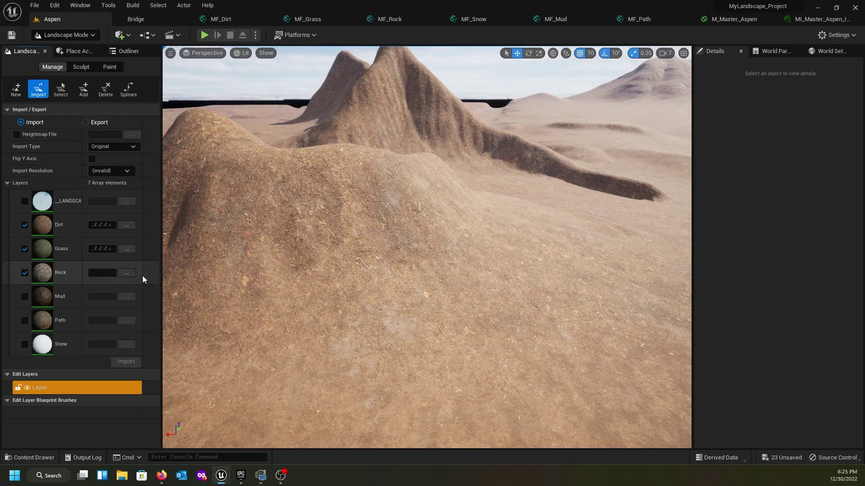
Assign the Rock_Height mask from the Aspen folder to the Rock layer
left_click(127, 273)
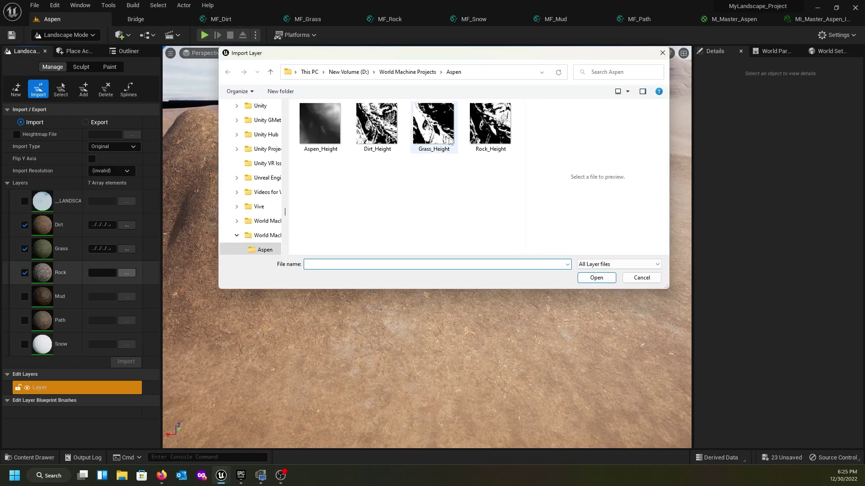
left_click(490, 128)
left_click(597, 278)
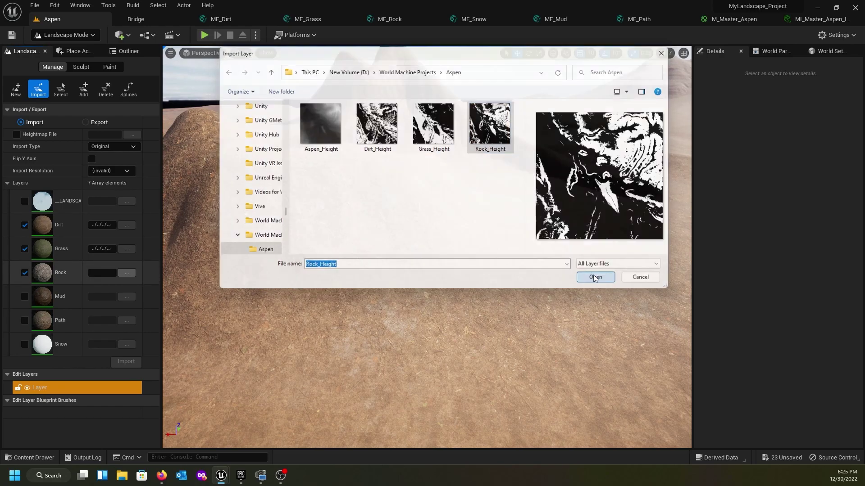
left_click(121, 363)
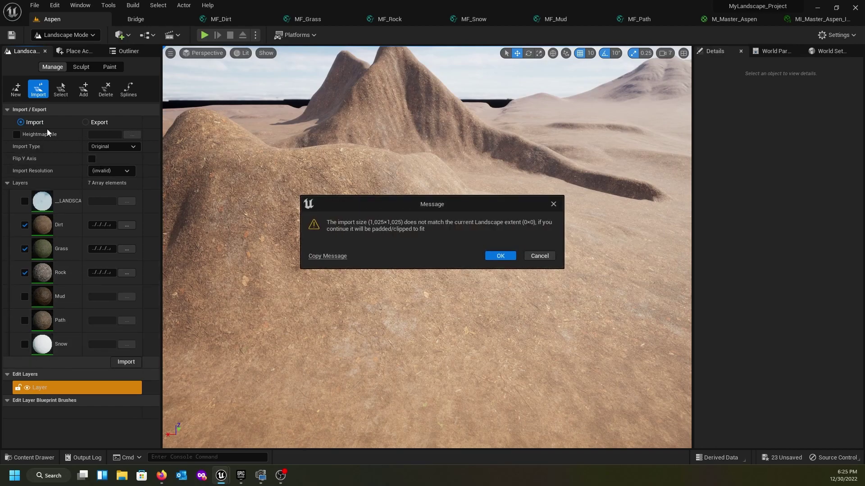
left_click(550, 257)
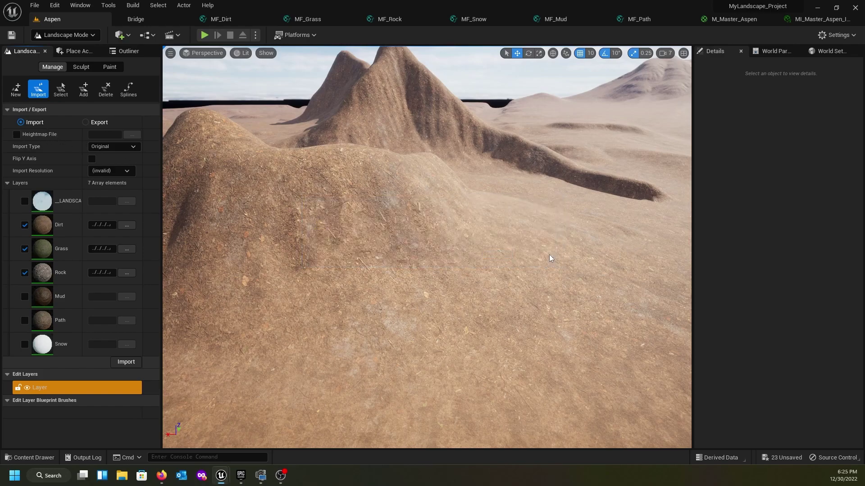
left_click(540, 257)
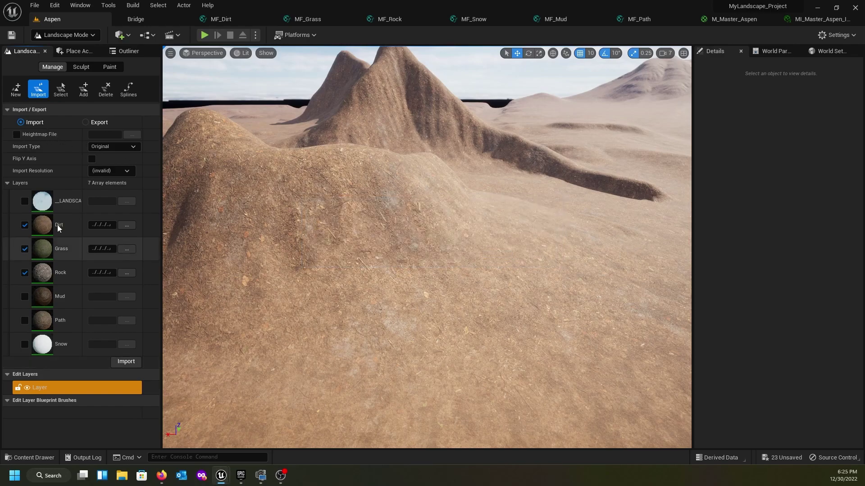
Enable the heightmap file, choose Aspen_Height for it, and import the heightmap together with the Dirt, Grass and Rock masks
left_click(17, 134)
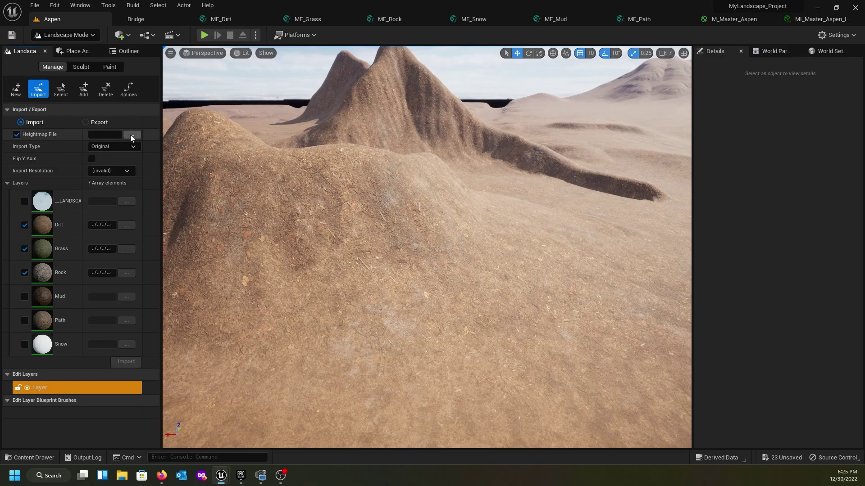
left_click(132, 135)
left_click(318, 125)
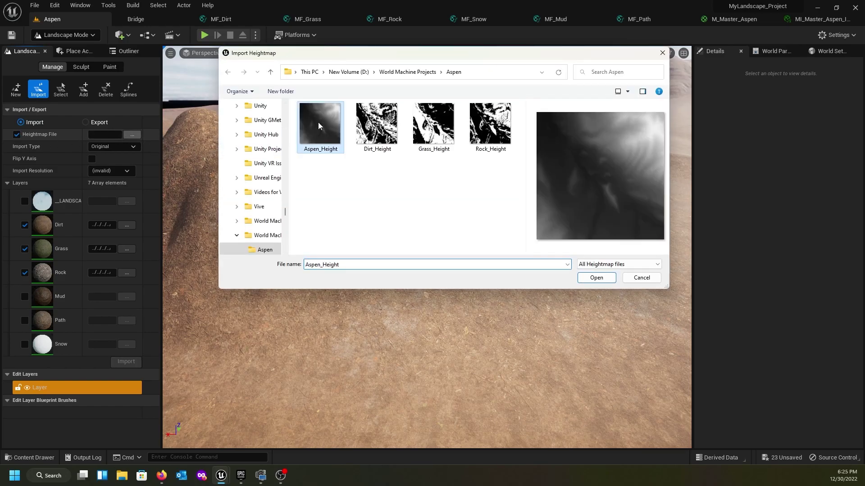
left_click(596, 278)
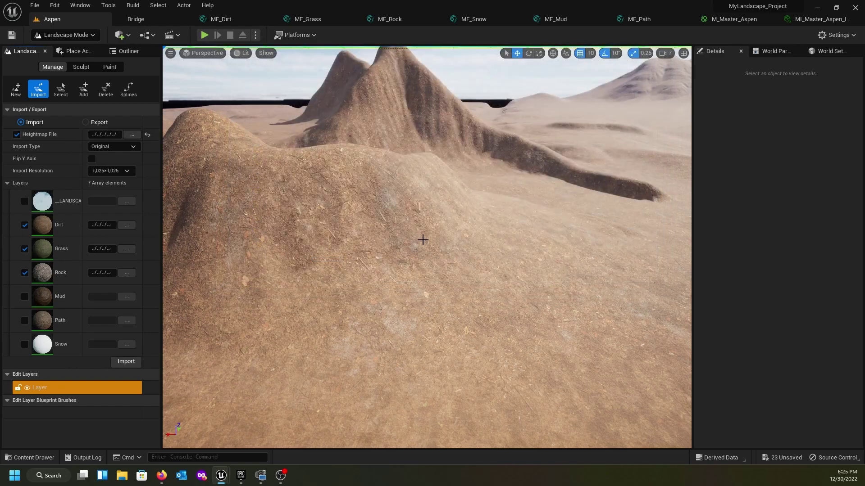
left_click(131, 361)
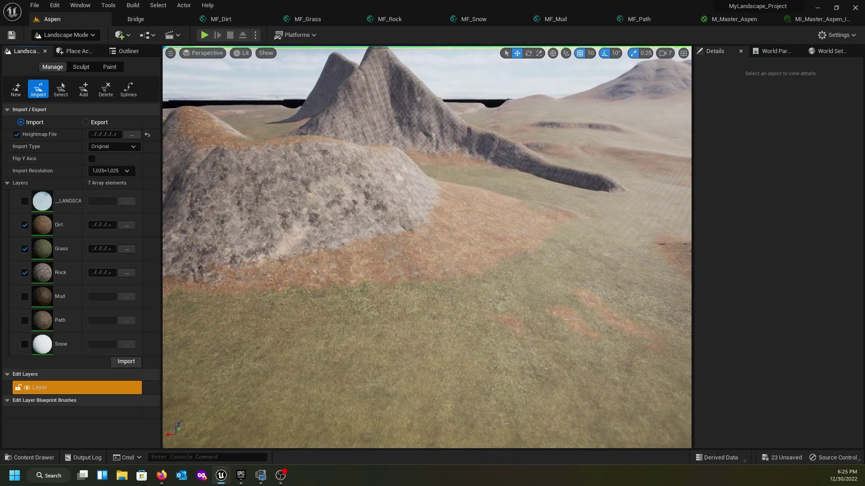
Leave landscape editing for Selection mode and bring up the Outliner
right_click_drag(360, 259, 688, 238)
key("w")
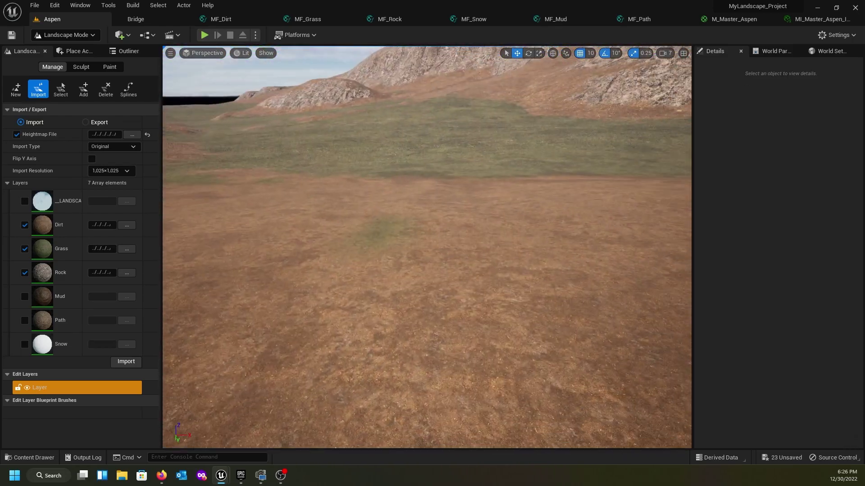
key("w")
right_click_drag(449, 249, 475, 238)
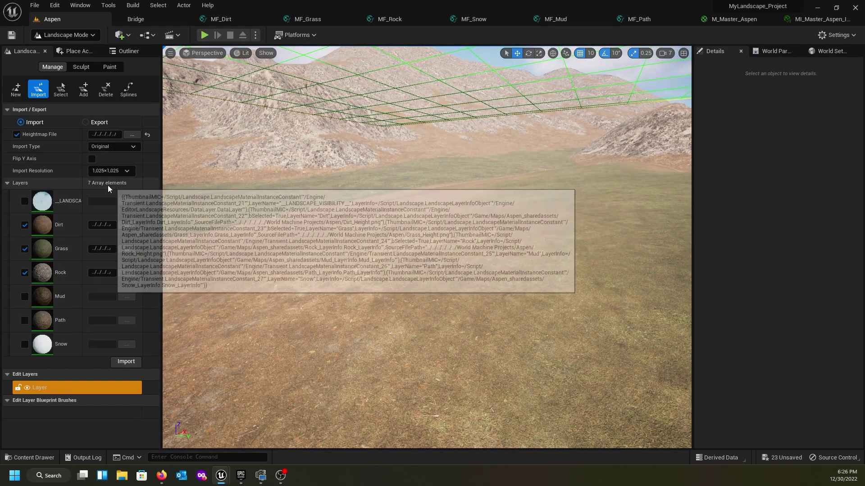
left_click(88, 36)
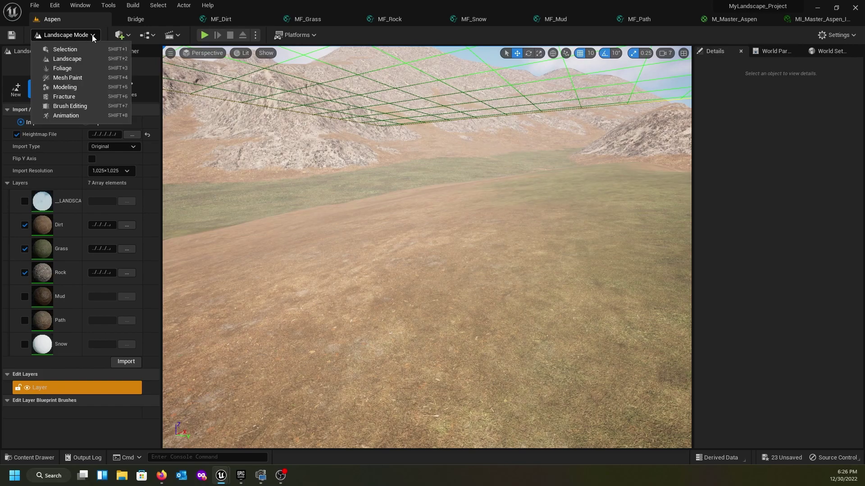
left_click(72, 51)
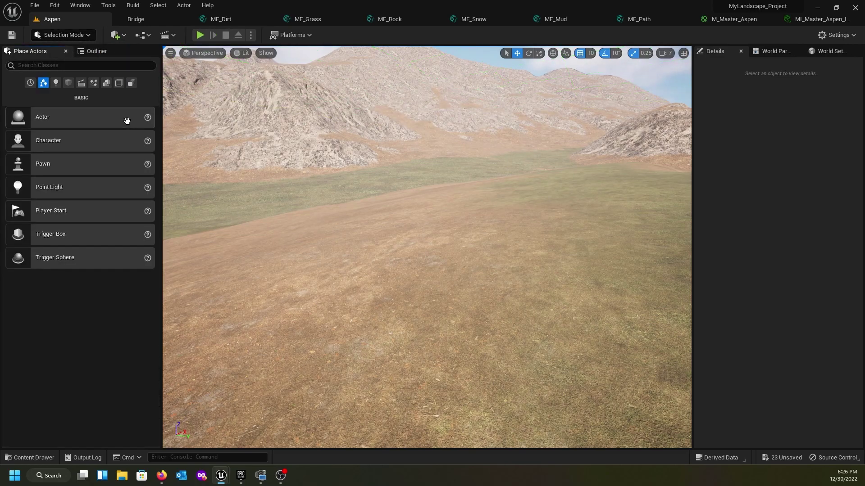
left_click(87, 56)
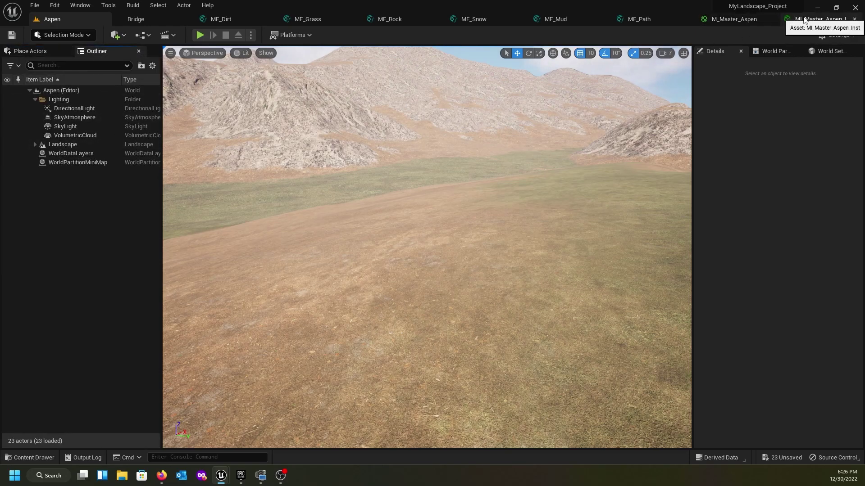
Detach the MI_Master_Aspen_Inst editor into a floating window and place it over the Aspen level viewport
left_click(766, 20)
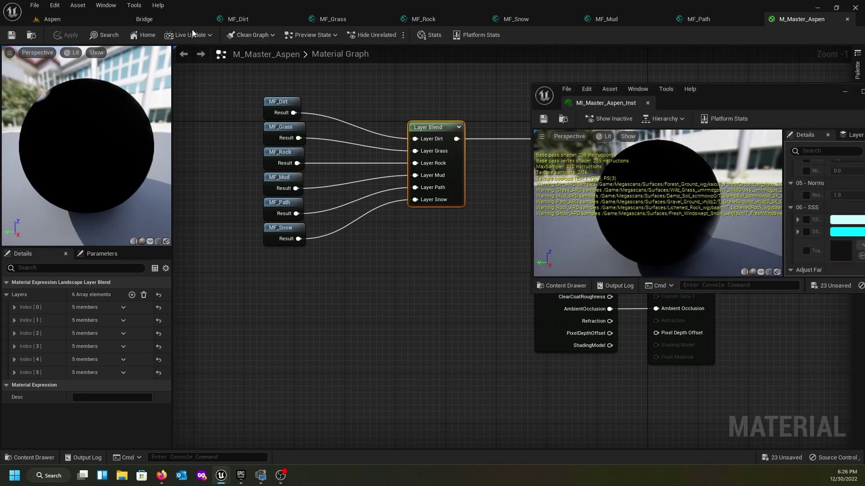
left_click(54, 19)
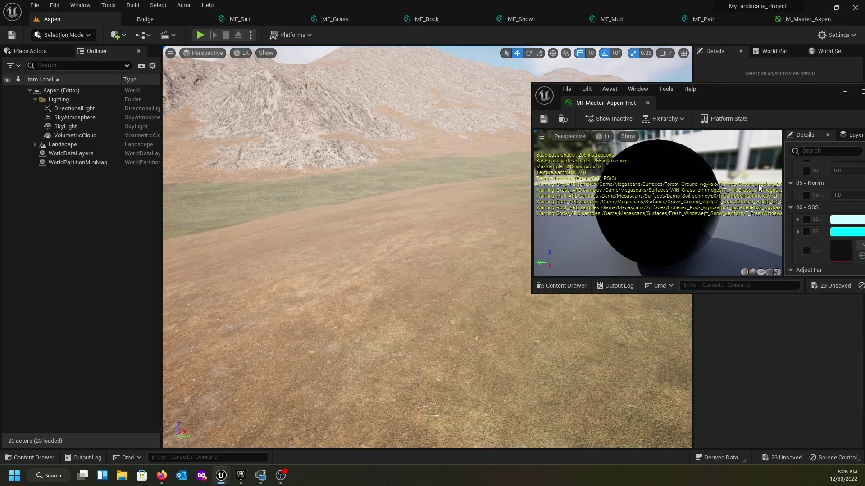
left_click_drag(720, 95, 621, 76)
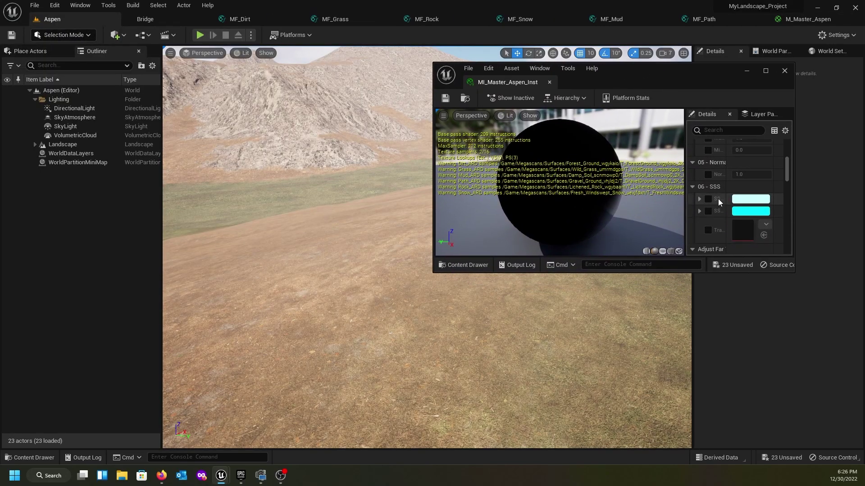
Make the floating MI_Master_Aspen_Inst window taller and widen its parameter area so the parameter names are readable beside the landscape
scroll(716, 189, "up", 2)
scroll(716, 186, "up", 4)
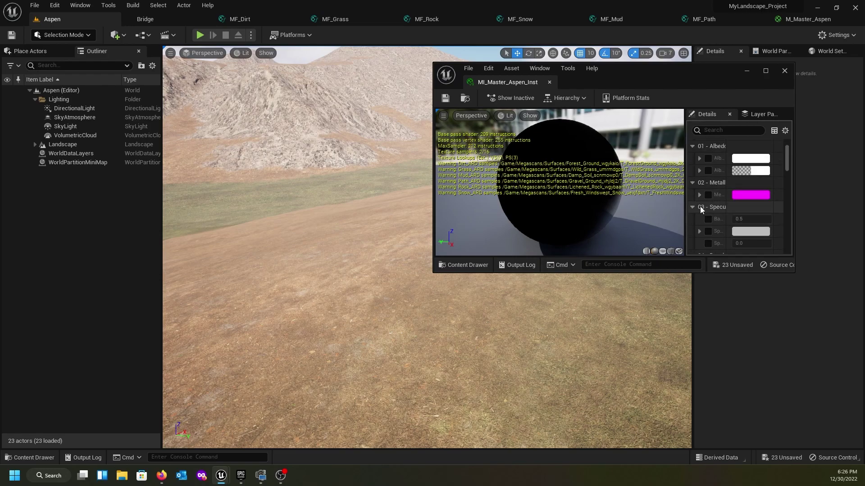
scroll(705, 197, "up", 3)
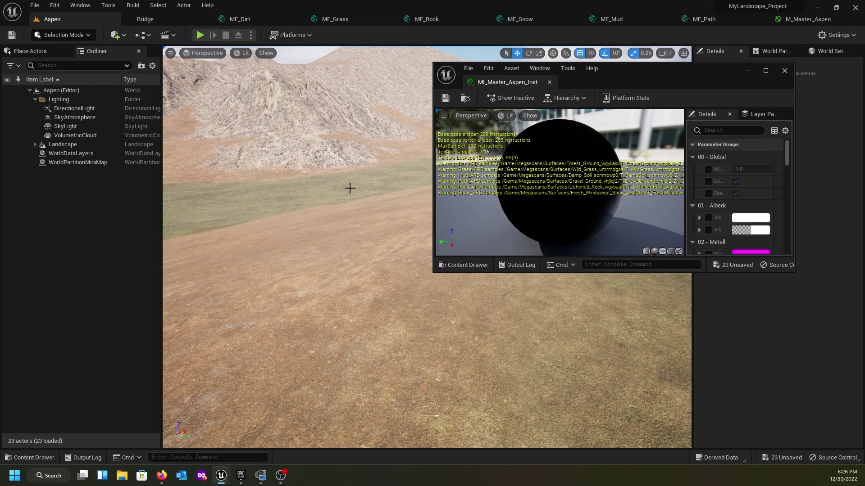
right_click_drag(317, 176, 311, 173)
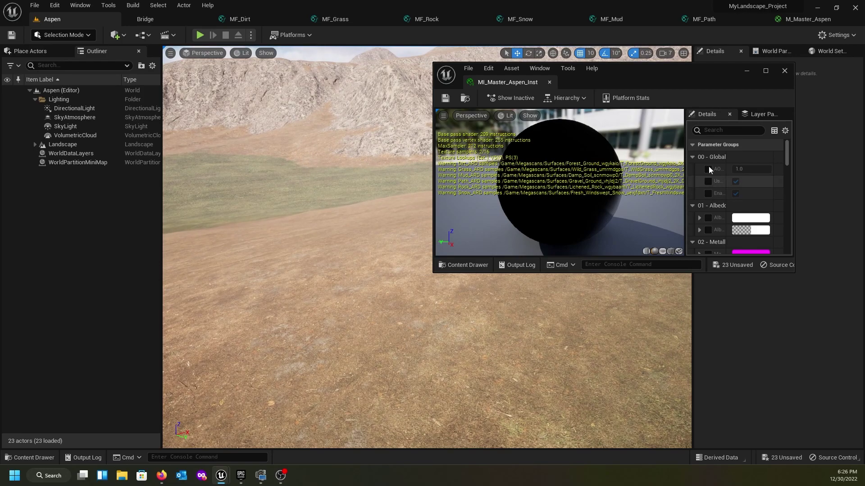
left_click_drag(677, 67, 675, 40)
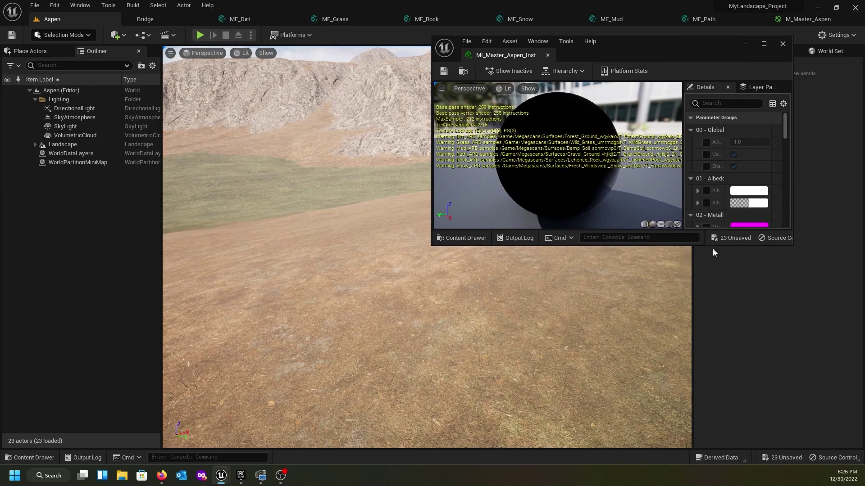
left_click_drag(714, 246, 714, 437)
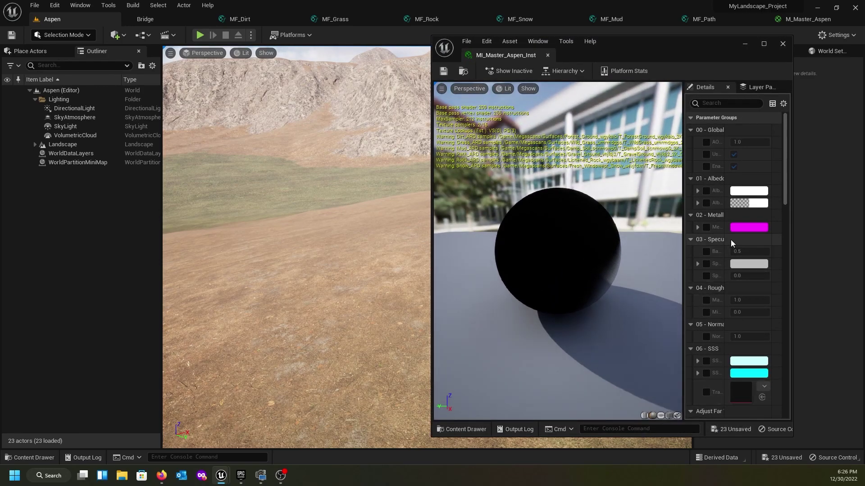
scroll(731, 240, "down", 1)
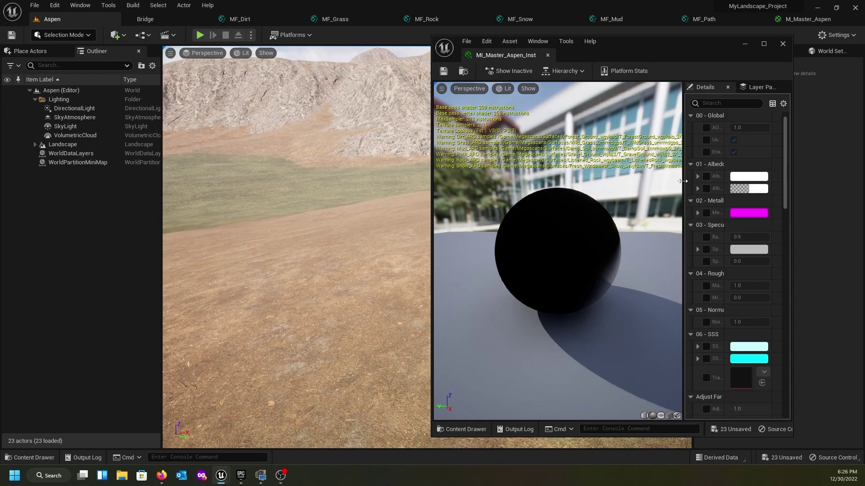
left_click_drag(641, 192, 607, 186)
Enable the Adjust Dirt override in the Adjust Far Texture group of MI_Master_Aspen_Inst
scroll(628, 225, "down", 5)
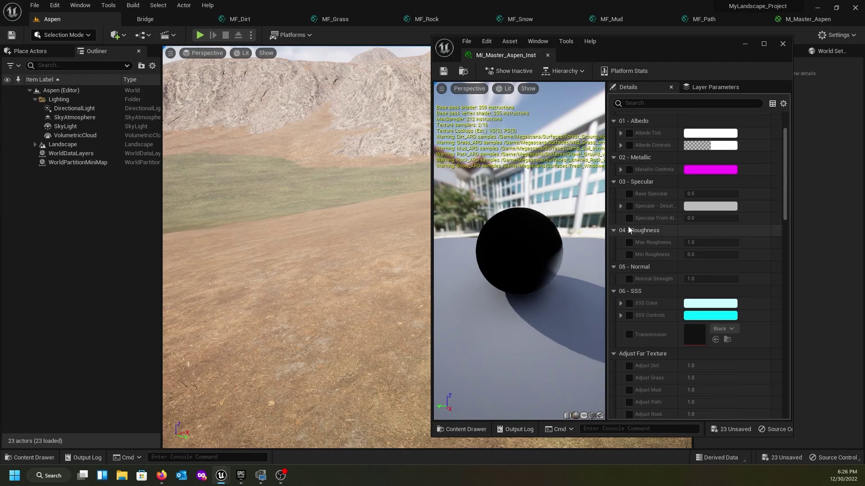
scroll(628, 231, "down", 2)
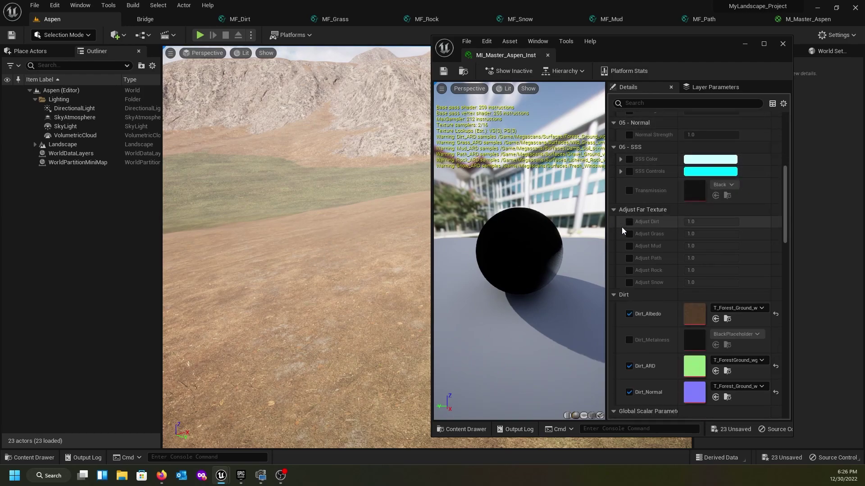
left_click(629, 222)
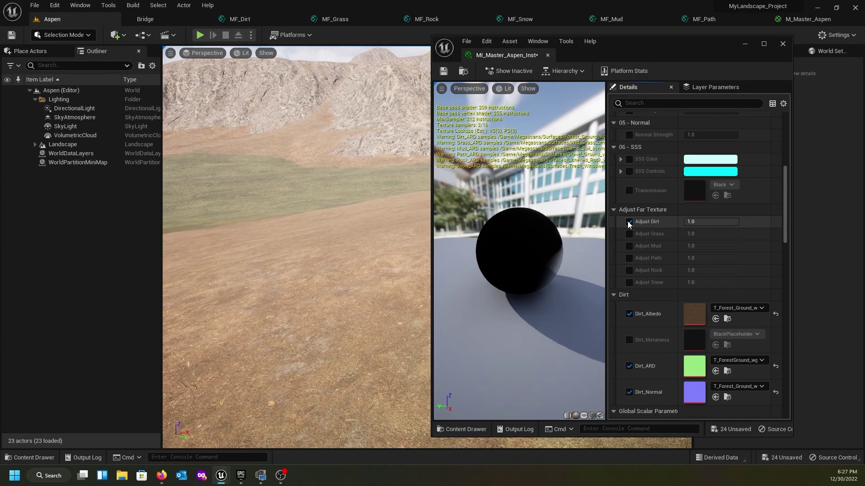
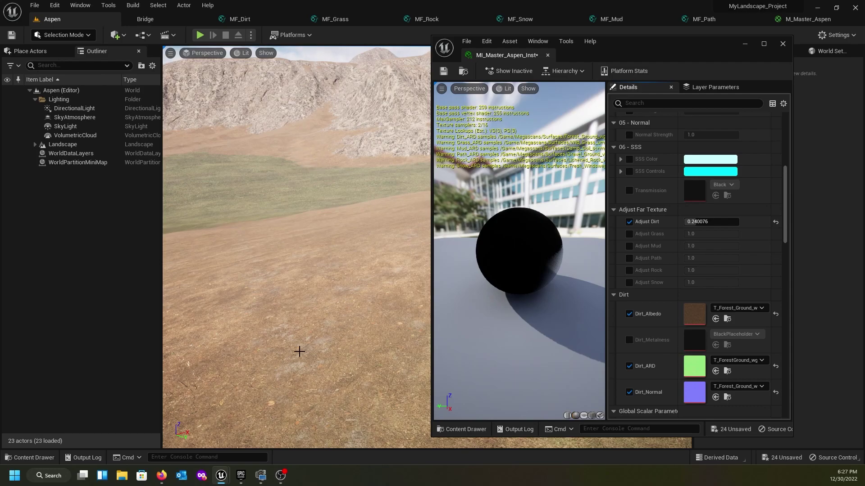
Set Dirt_Tiling to 1 in the Tiling group and check the dirt texture up close on the landscape
right_click_drag(296, 350, 327, 400)
scroll(700, 262, "down", 10)
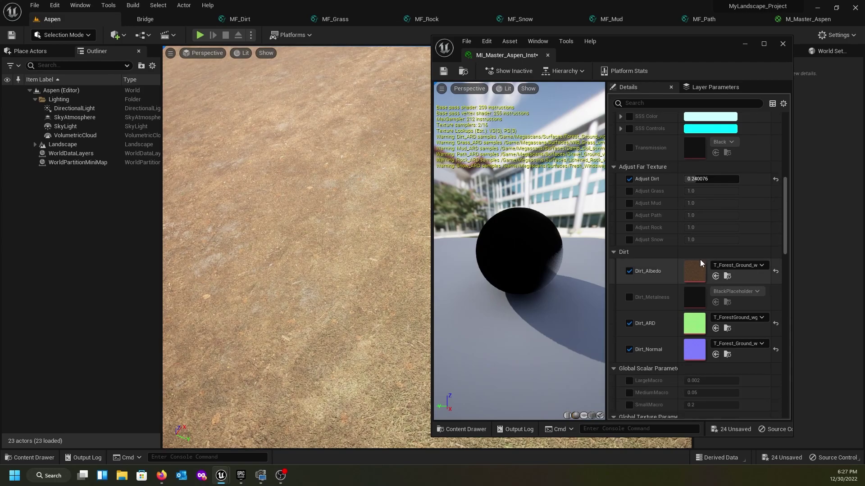
scroll(700, 259, "down", 10)
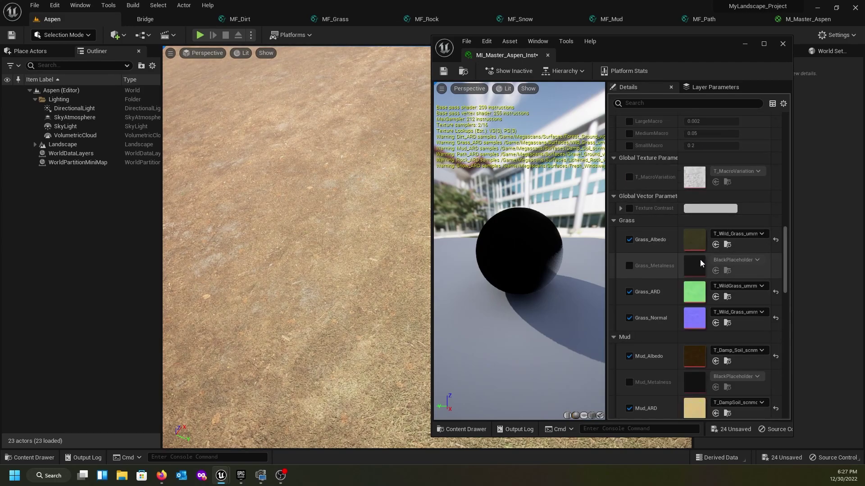
scroll(700, 260, "down", 10)
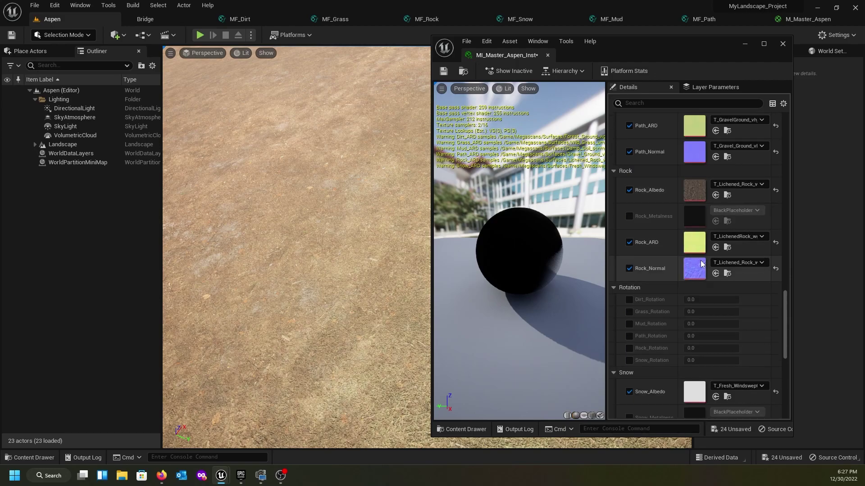
scroll(701, 261, "down", 5)
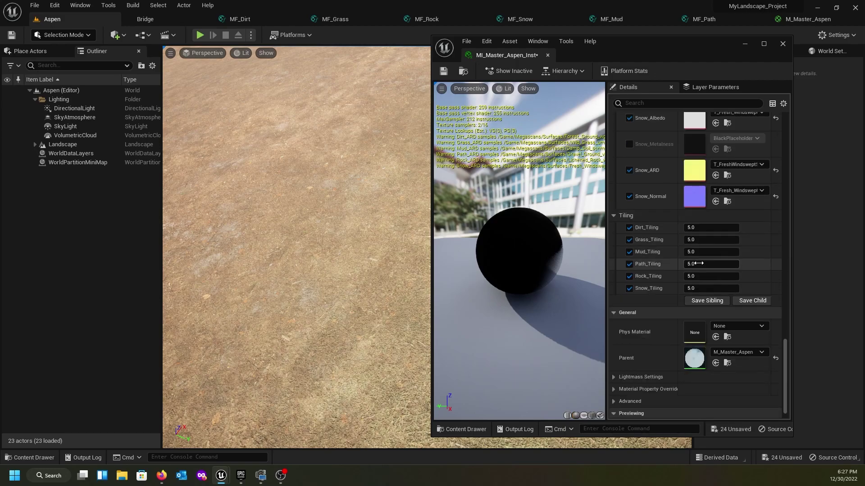
left_click(710, 228)
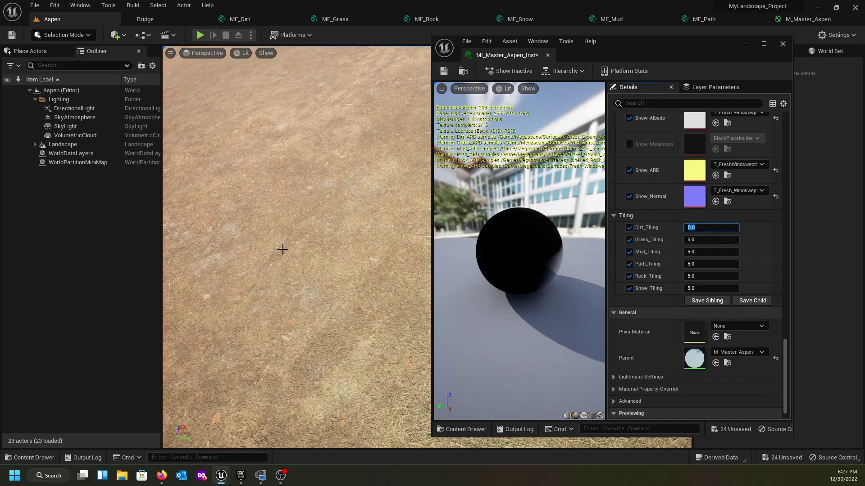
type("1")
key("Return")
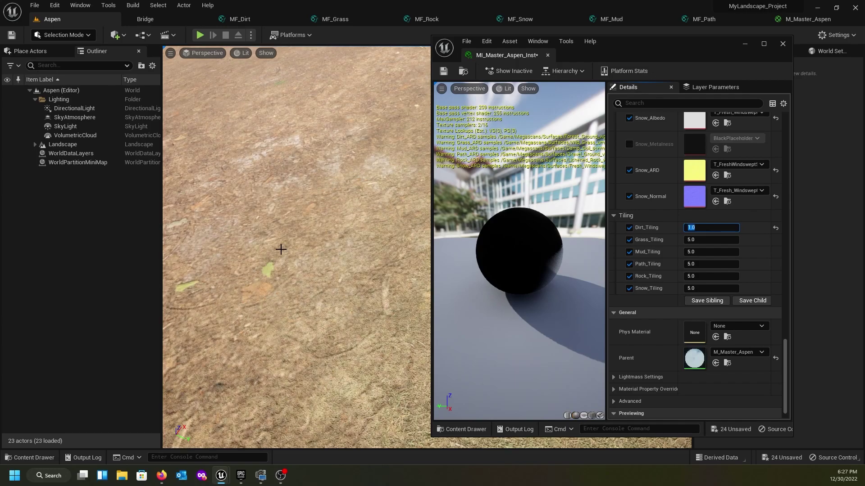
mouse_move(311, 266)
right_mouse_down()
mouse_move(311, 239)
mouse_move(315, 268)
right_mouse_up()
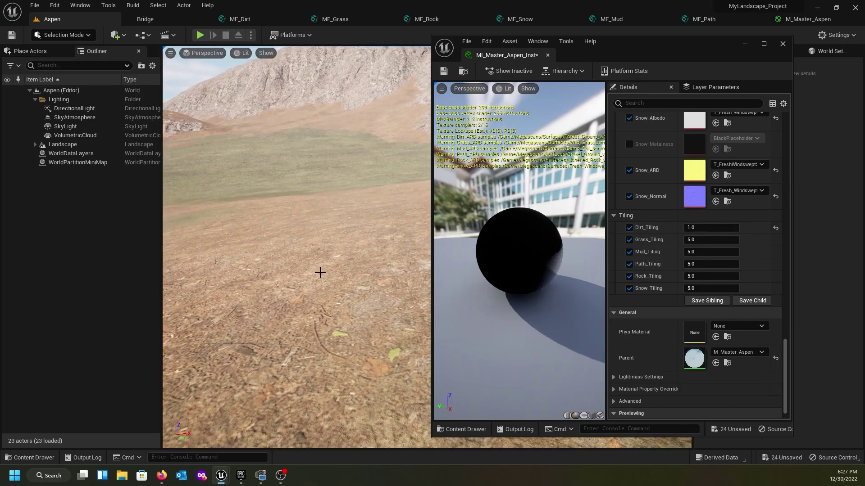
Set Dirt_Tiling back to 5 in the Tiling group
left_click(716, 228)
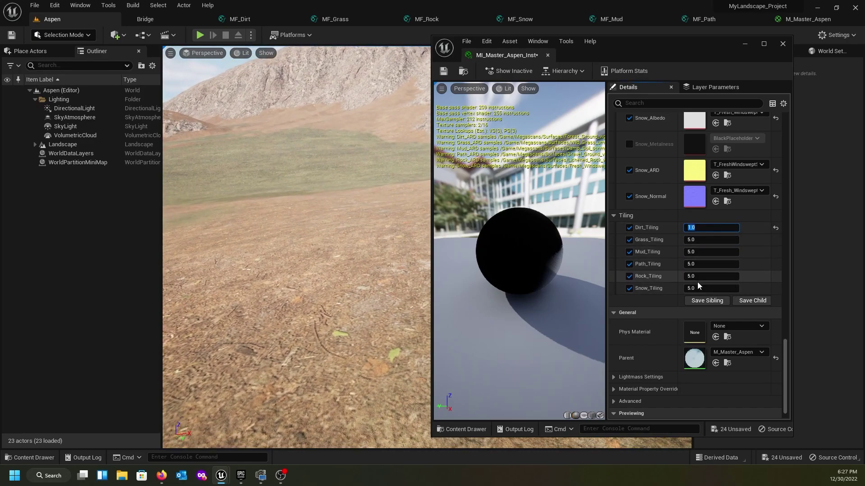
type("5")
key("Return")
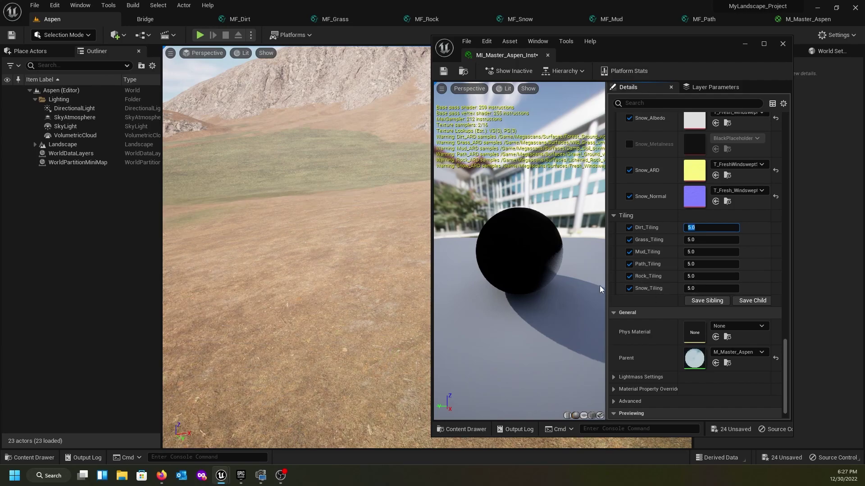
Set Rock_Tiling to 1 in the Tiling group and check the rock texture on the mountainside
right_click_drag(334, 192, 221, 188)
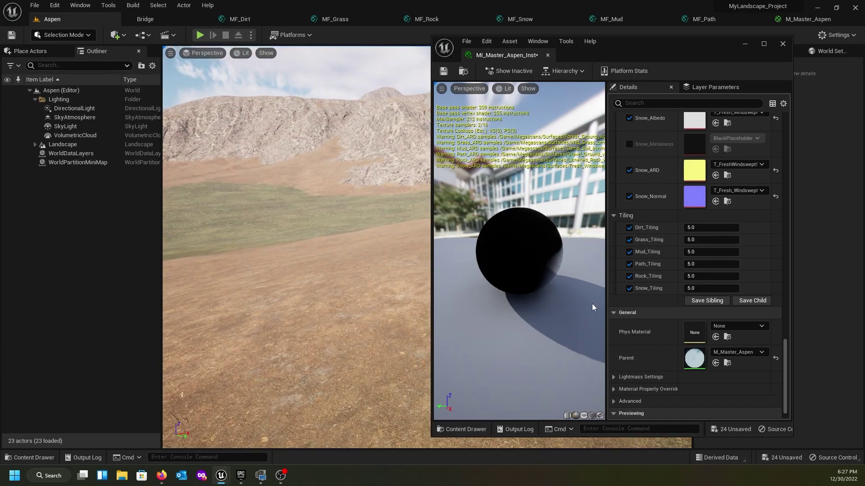
left_click(692, 277)
key("Return")
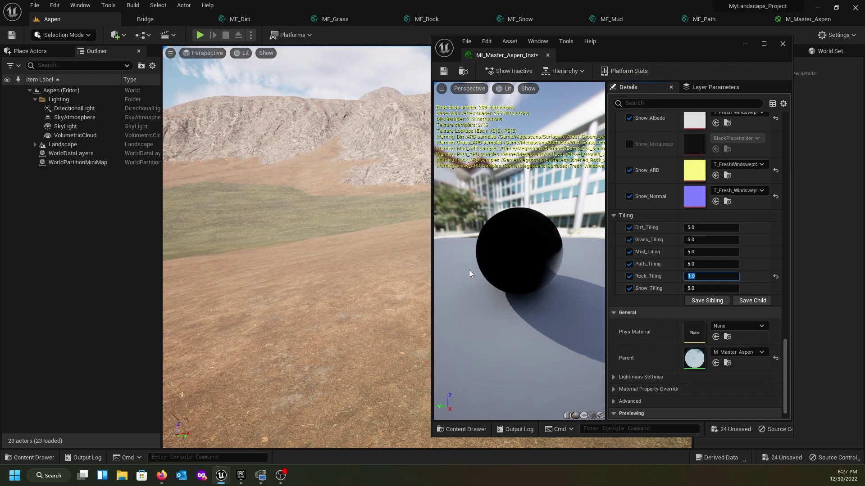
right_click_drag(297, 225, 281, 195)
key("w")
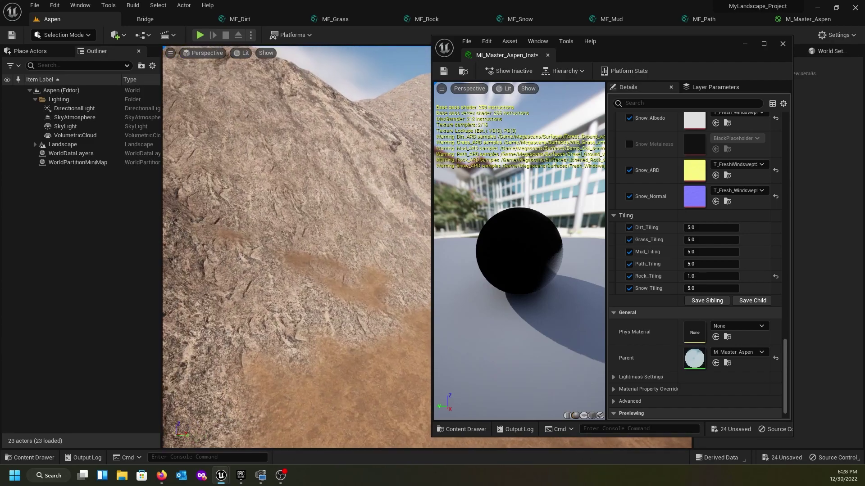
Move the floating MI_Master_Aspen_Inst window off the landscape viewport and examine the grass texture on the flat area
left_click_drag(632, 40, 0, 87)
right_click_drag(381, 198, 284, 169)
right_click_drag(373, 201, 380, 198)
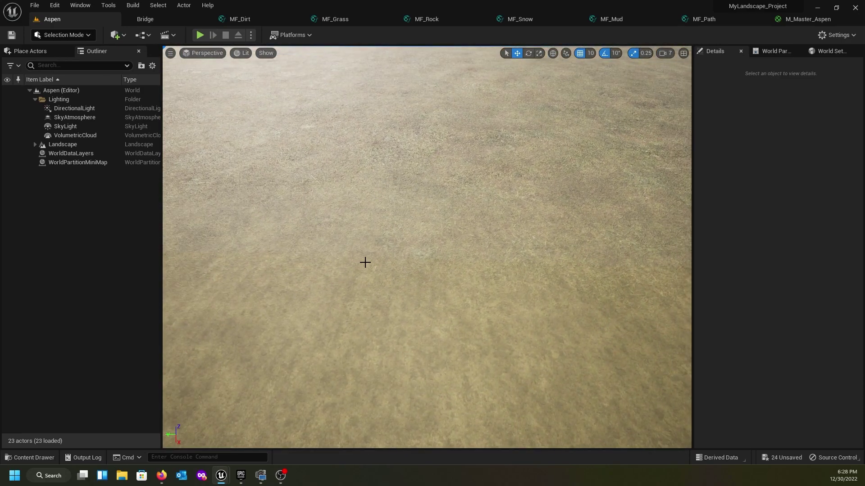
right_click_drag(382, 234, 393, 258)
Bring the MI_Master_Aspen_Inst window back, enable the Adjust Grass override in Adjust Far Texture and set it to about 0.416
left_click_drag(0, 124, 303, 87)
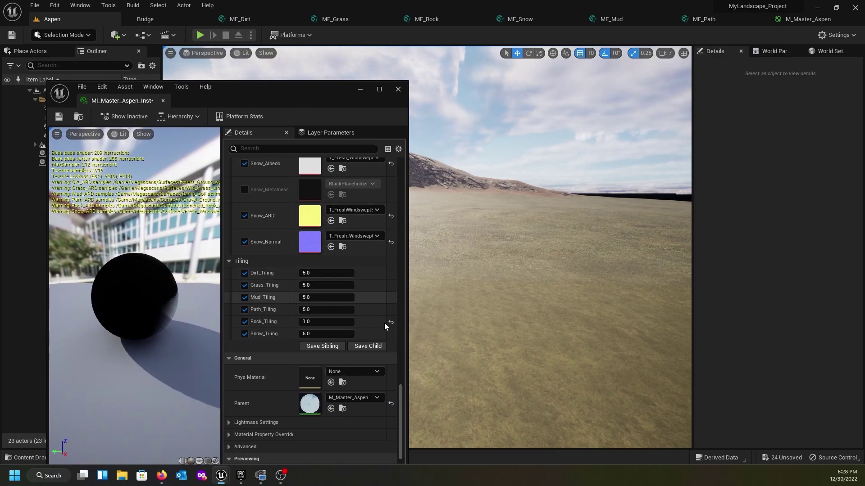
left_click_drag(403, 407, 385, 263)
scroll(385, 243, "up", 4)
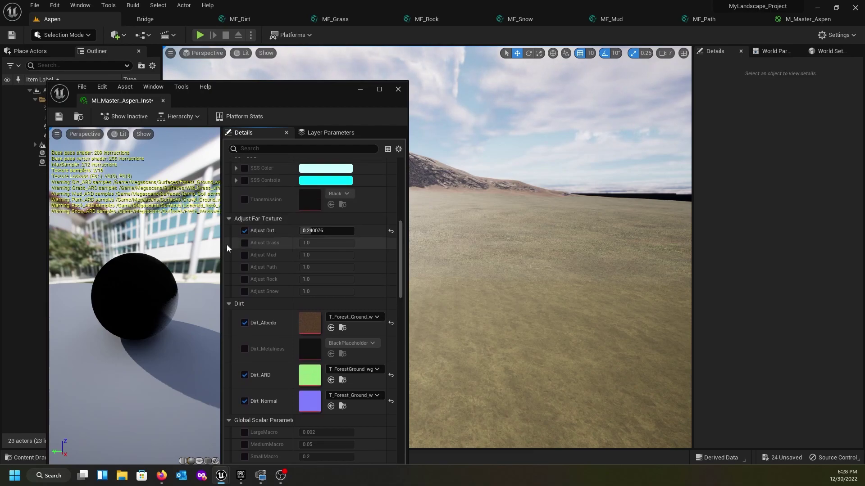
left_click(246, 244)
left_click_drag(339, 244, 339, 244)
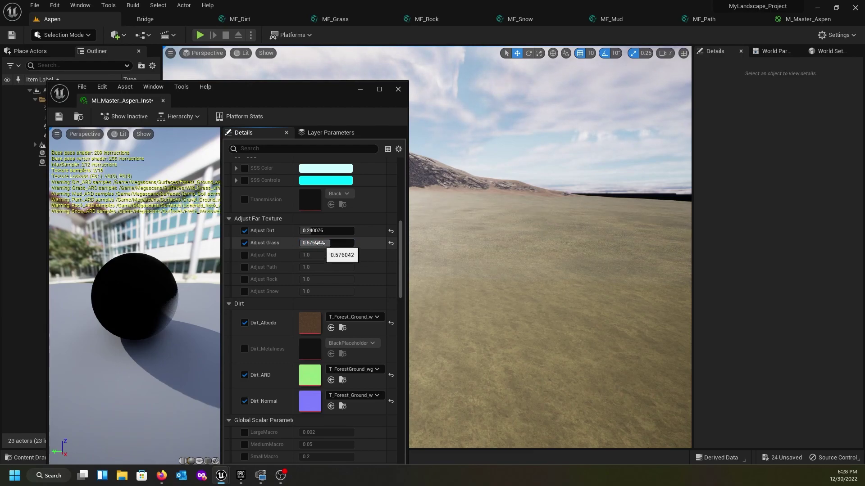
left_click_drag(321, 243, 321, 243)
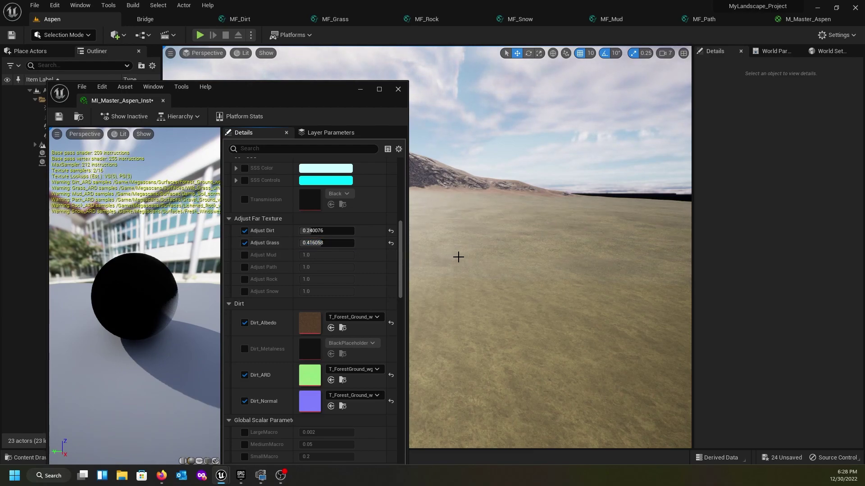
Clear the material instance window off the viewport and switch to Landscape mode's Paint tool with its target layers in view
left_click_drag(293, 90, 0, 85)
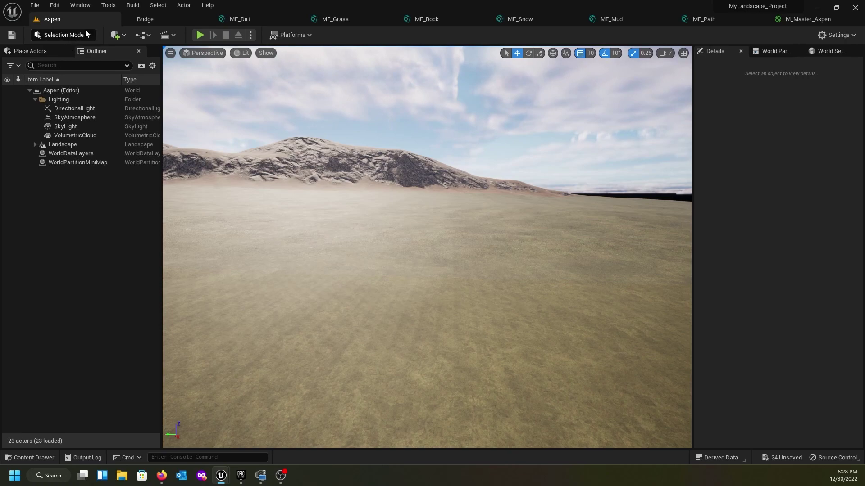
right_click_drag(344, 229, 344, 230)
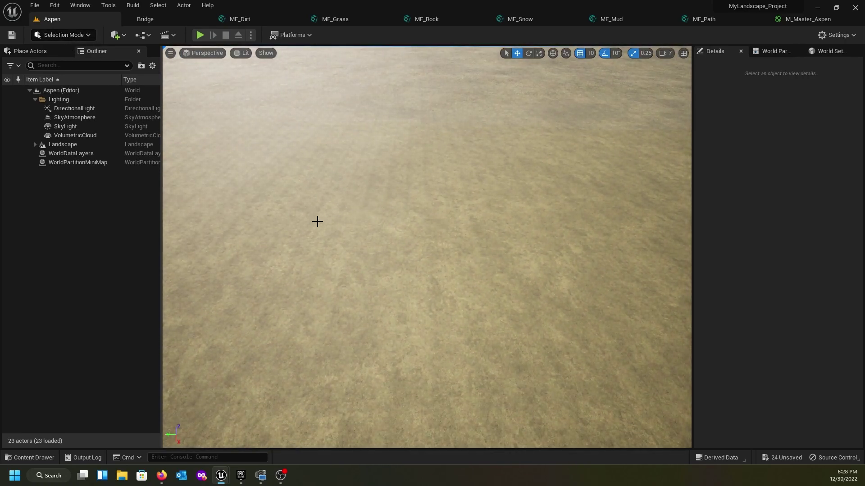
left_click(86, 35)
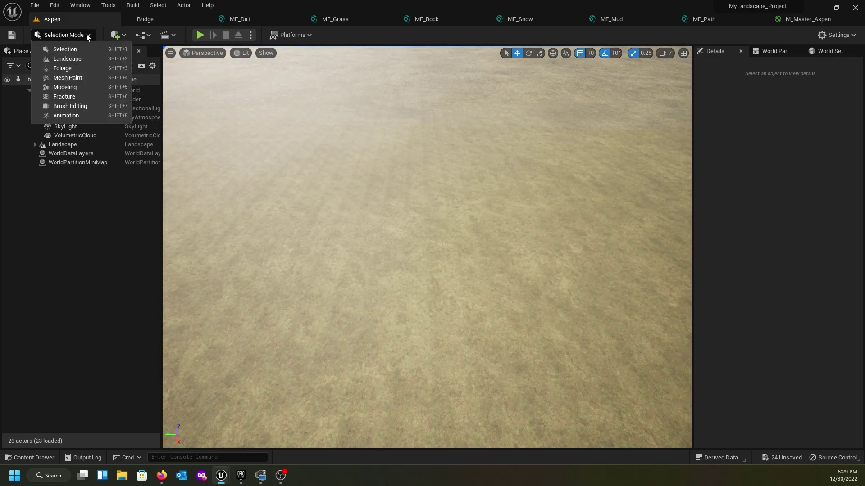
left_click(75, 59)
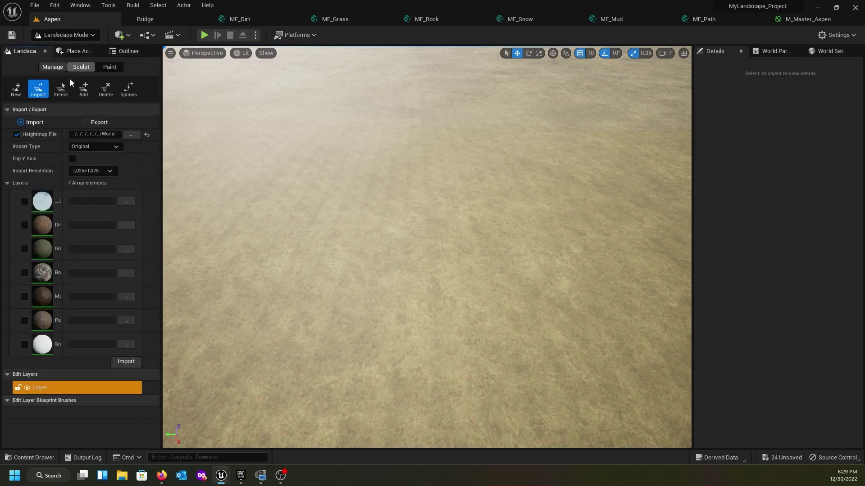
left_click(110, 67)
scroll(50, 351, "down", 3)
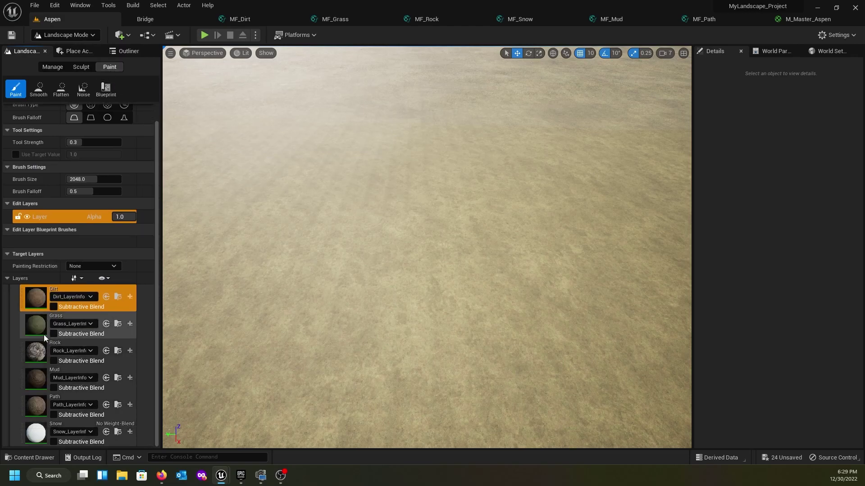
Paint the Path layer over the grassy flat area with the 2048 brush and check its gravel texture up close
left_click(31, 403)
mouse_move(252, 316)
left_mouse_down()
mouse_move(488, 216)
mouse_move(457, 215)
mouse_move(477, 205)
mouse_move(464, 216)
mouse_move(337, 230)
mouse_move(534, 204)
mouse_move(251, 257)
mouse_move(593, 179)
mouse_move(328, 247)
mouse_move(365, 245)
mouse_move(547, 191)
mouse_move(320, 226)
left_mouse_up()
mouse_move(319, 227)
right_mouse_down()
mouse_move(337, 238)
mouse_move(332, 243)
mouse_move(405, 261)
mouse_move(455, 261)
mouse_move(464, 248)
right_mouse_up()
key("w")
right_click_drag(276, 231, 180, 230)
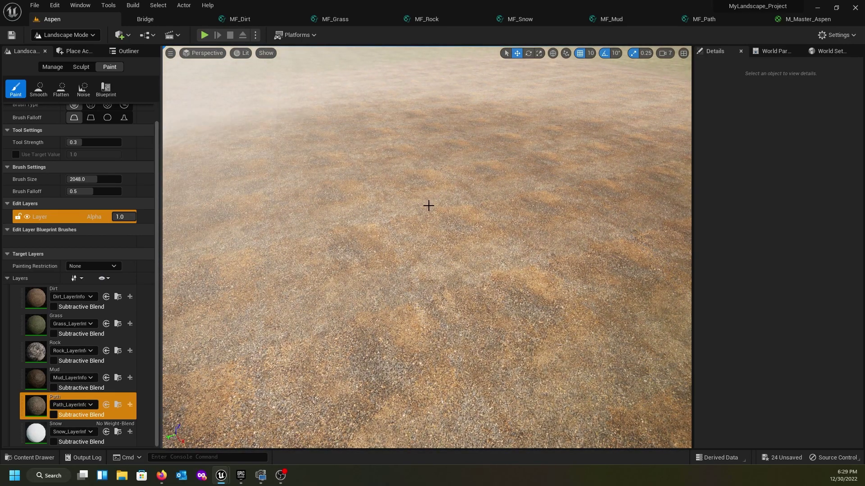
Paint patches of the Mud layer inside the gravel path area, reducing the brush size to about 830
left_click(22, 379)
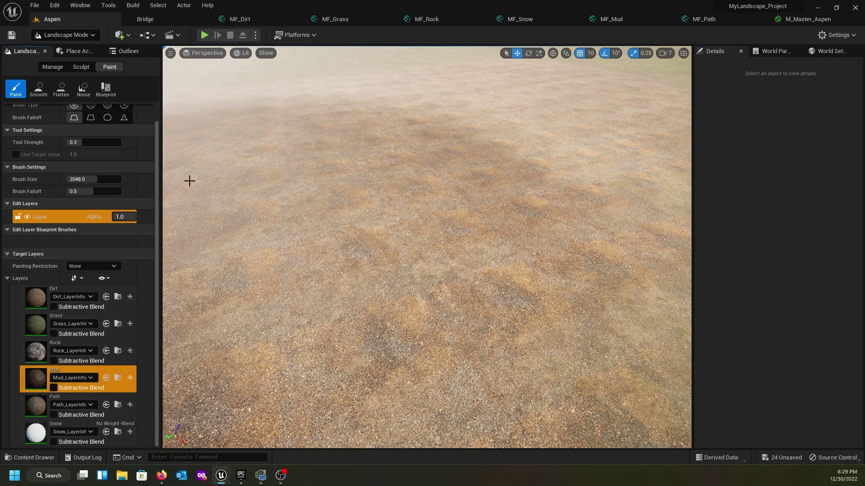
mouse_move(86, 179)
left_mouse_down()
mouse_move(74, 179)
mouse_move(83, 179)
left_mouse_up()
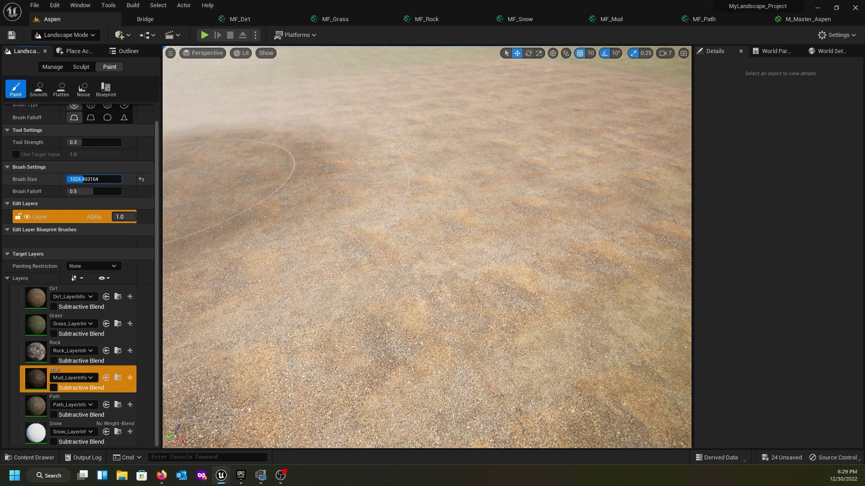
mouse_move(303, 216)
left_mouse_down()
mouse_move(398, 166)
mouse_move(346, 209)
mouse_move(390, 168)
mouse_move(392, 178)
mouse_move(266, 247)
mouse_move(252, 275)
mouse_move(294, 238)
left_mouse_up()
mouse_move(294, 238)
right_mouse_down()
mouse_move(360, 203)
mouse_move(366, 220)
mouse_move(347, 223)
mouse_move(351, 209)
mouse_move(376, 289)
right_mouse_up()
key("s")
left_click_drag(349, 246, 427, 235)
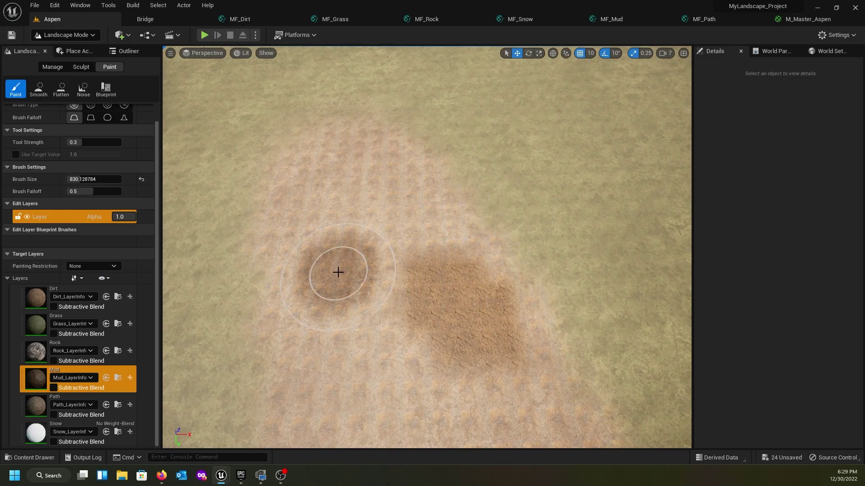
Paint the Snow layer over the dirt and rock slope in the mountains with a brush size of about 2087
mouse_move(258, 299)
right_mouse_down()
mouse_move(260, 213)
mouse_move(237, 203)
mouse_move(238, 220)
mouse_move(226, 213)
mouse_move(220, 293)
mouse_move(205, 309)
right_mouse_up()
key("w")
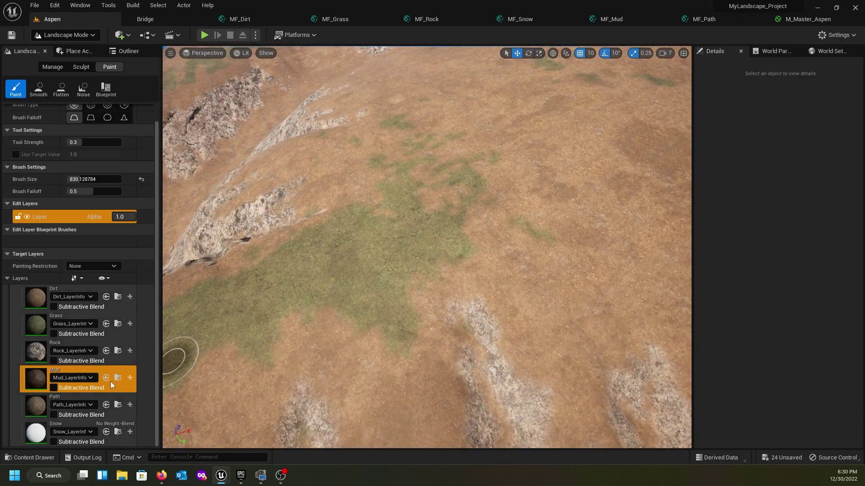
left_click(21, 434)
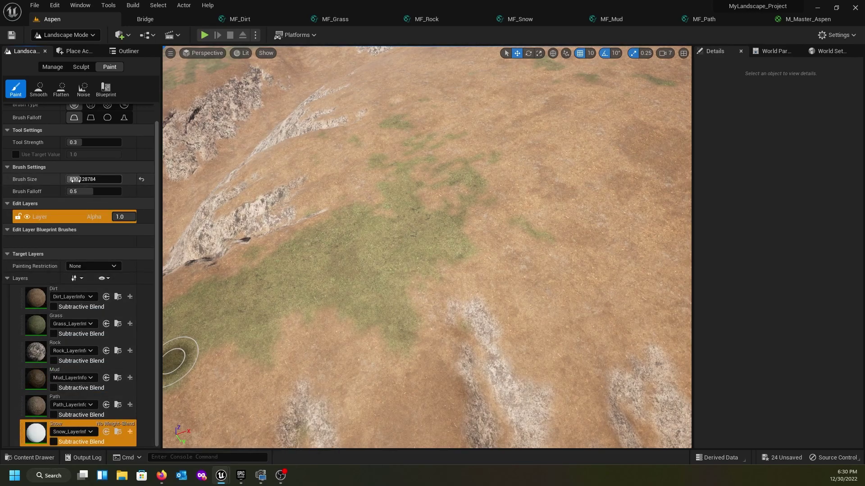
left_click_drag(94, 180, 97, 179)
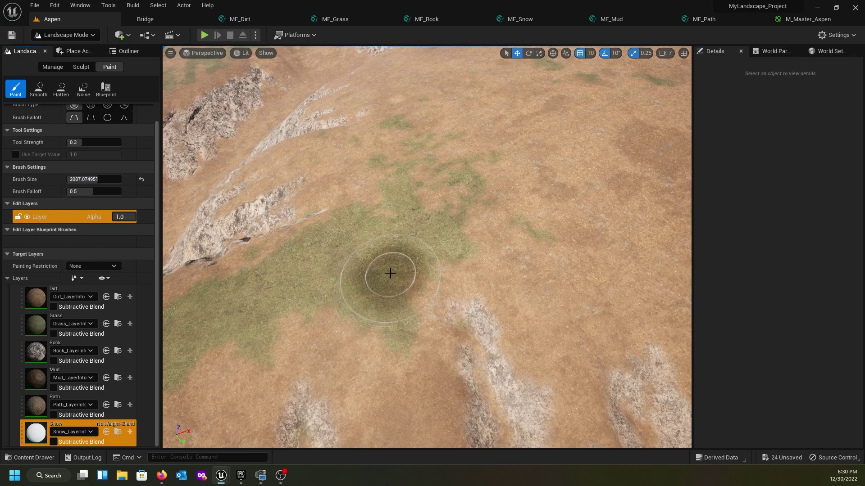
mouse_move(374, 267)
right_mouse_down()
mouse_move(391, 242)
mouse_move(390, 255)
right_mouse_up()
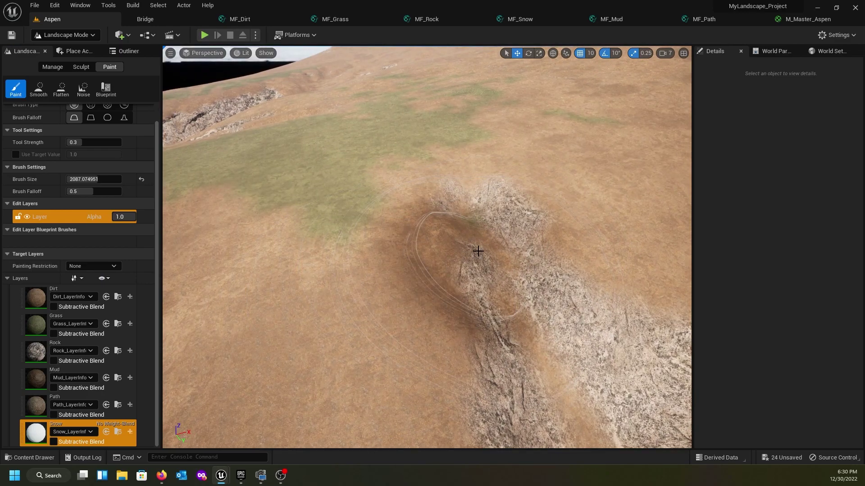
mouse_move(350, 217)
left_mouse_down()
mouse_move(451, 183)
mouse_move(343, 207)
mouse_move(288, 202)
mouse_move(367, 170)
mouse_move(505, 150)
mouse_move(504, 211)
mouse_move(340, 291)
mouse_move(239, 237)
mouse_move(378, 153)
mouse_move(486, 323)
mouse_move(226, 229)
mouse_move(353, 332)
mouse_move(461, 368)
mouse_move(438, 301)
mouse_move(386, 276)
left_mouse_up()
mouse_move(386, 276)
right_mouse_down()
mouse_move(382, 198)
mouse_move(384, 263)
right_mouse_up()
mouse_move(383, 243)
left_mouse_down()
mouse_move(305, 241)
mouse_move(203, 222)
mouse_move(324, 232)
mouse_move(521, 212)
left_mouse_up()
right_click_drag(415, 294, 419, 278)
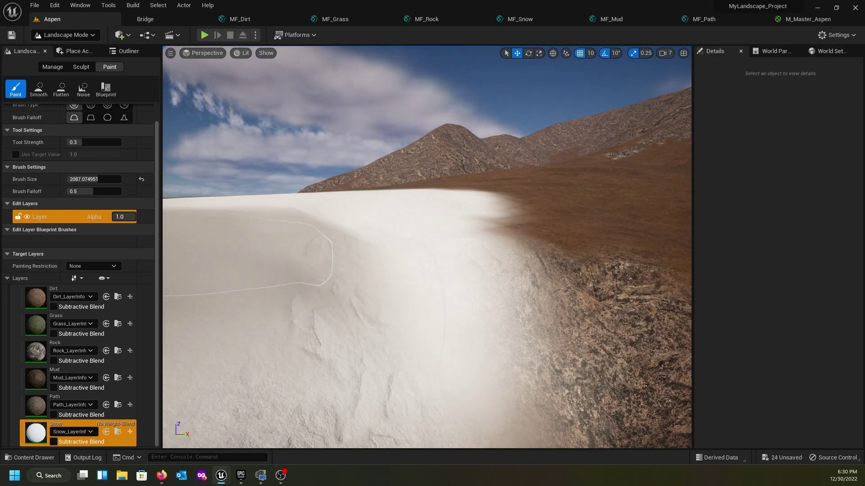
Set Snow_Tiling to 2.0 in the MI_Master_Aspen_Inst parameters and check the painted snow surface up close
left_click_drag(0, 102, 335, 72)
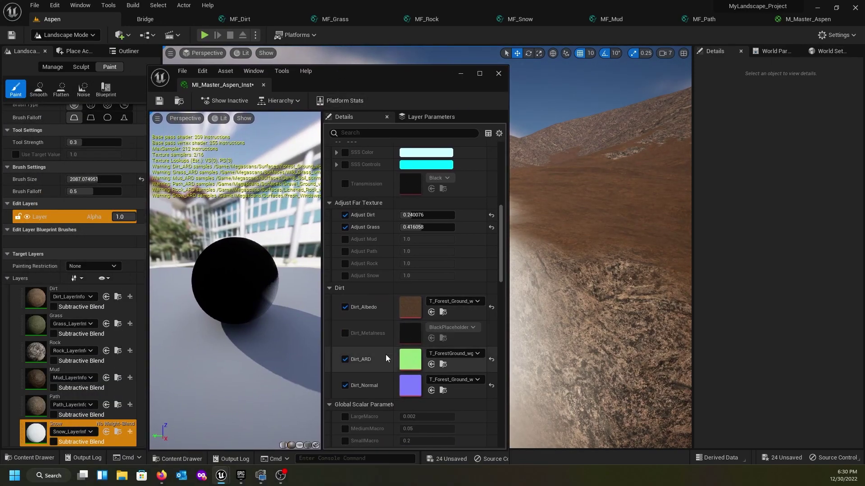
scroll(386, 355, "down", 2)
scroll(386, 355, "down", 10)
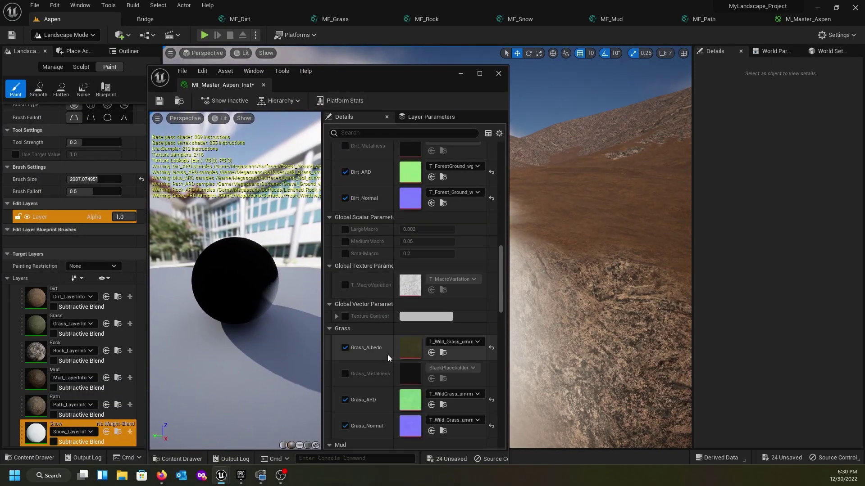
scroll(390, 358, "down", 10)
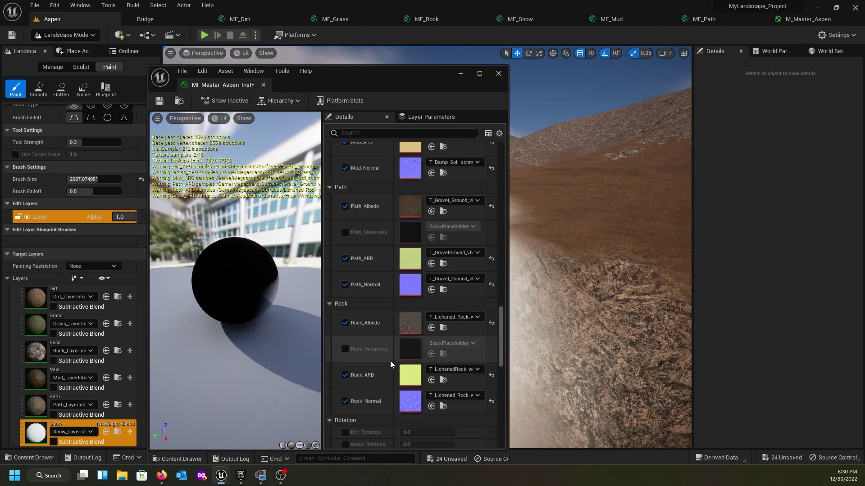
scroll(386, 372, "down", 10)
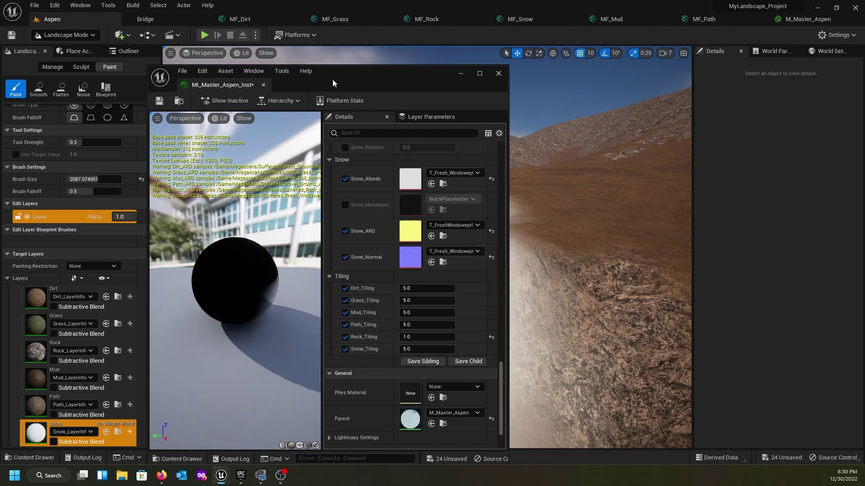
left_click_drag(331, 71, 35, 69)
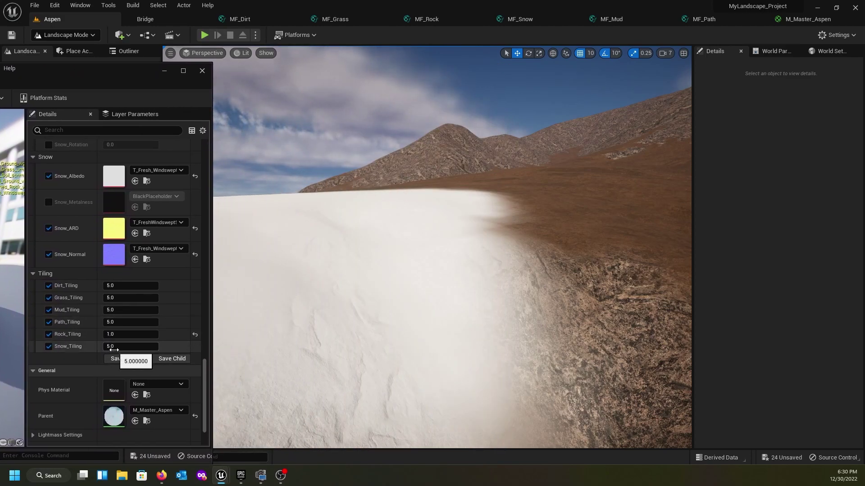
type("2")
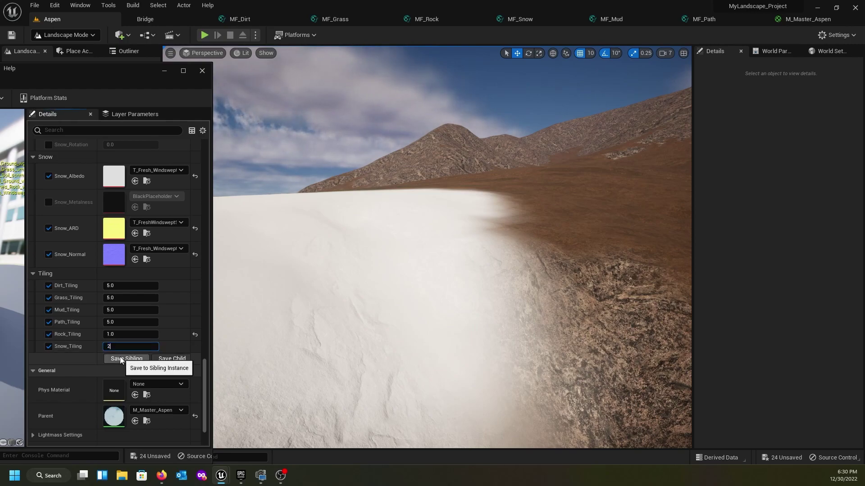
key("Return")
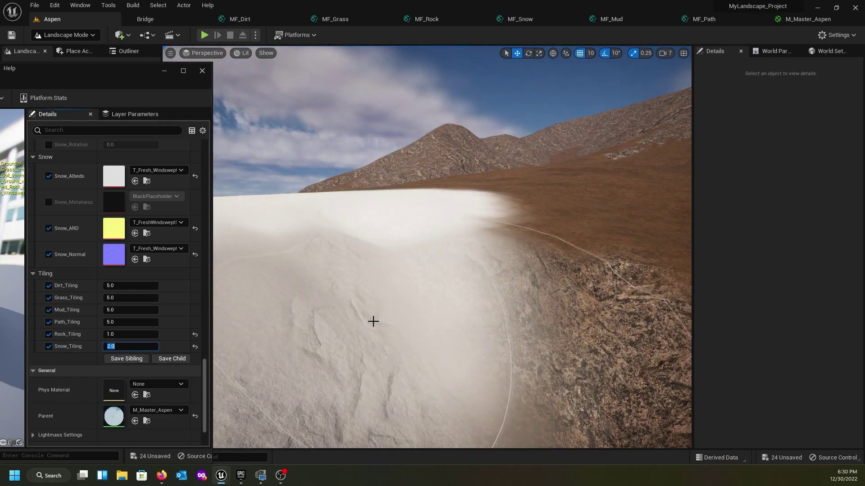
right_click_drag(340, 328, 239, 308)
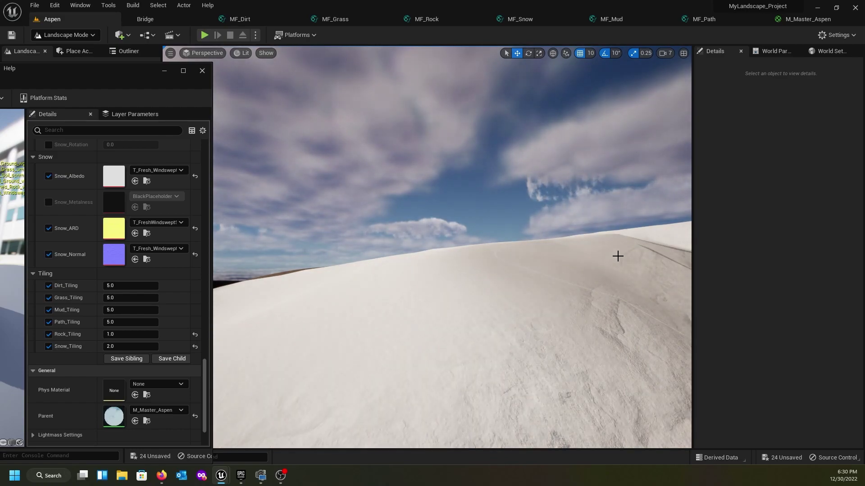
Try a Snow stroke on the mountainside near the existing snow patches, and undo it
right_click_drag(360, 270, 415, 305)
key("e")
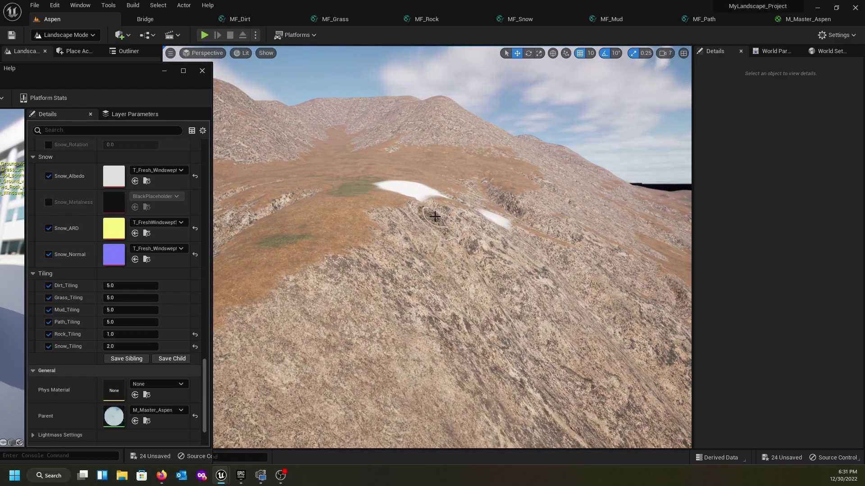
mouse_move(435, 195)
right_mouse_down()
mouse_move(442, 176)
mouse_move(438, 194)
mouse_move(419, 204)
mouse_move(430, 198)
right_mouse_up()
key("w")
mouse_move(391, 213)
left_mouse_down()
mouse_move(309, 286)
mouse_move(344, 290)
mouse_move(390, 275)
left_mouse_up()
key("ctrl+z")
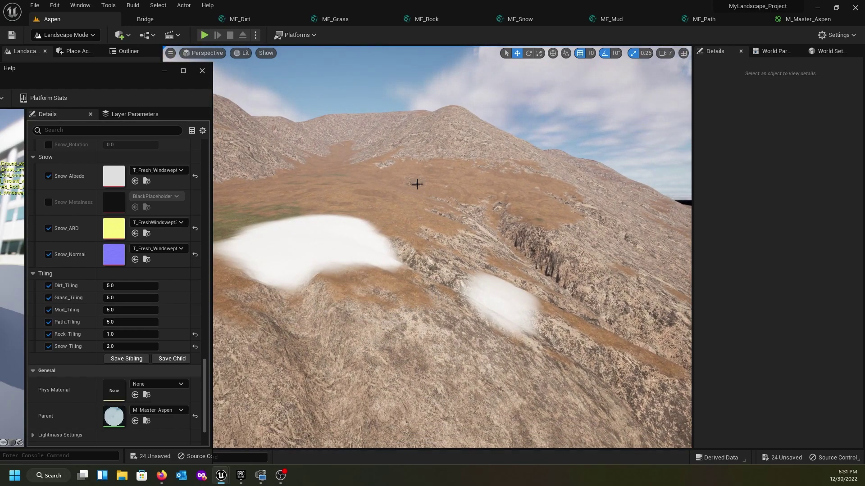
Clear the material instance window away and paint broad Snow strokes down the mountain's central slope with a brush size of 8192
right_click_drag(355, 248, 341, 260)
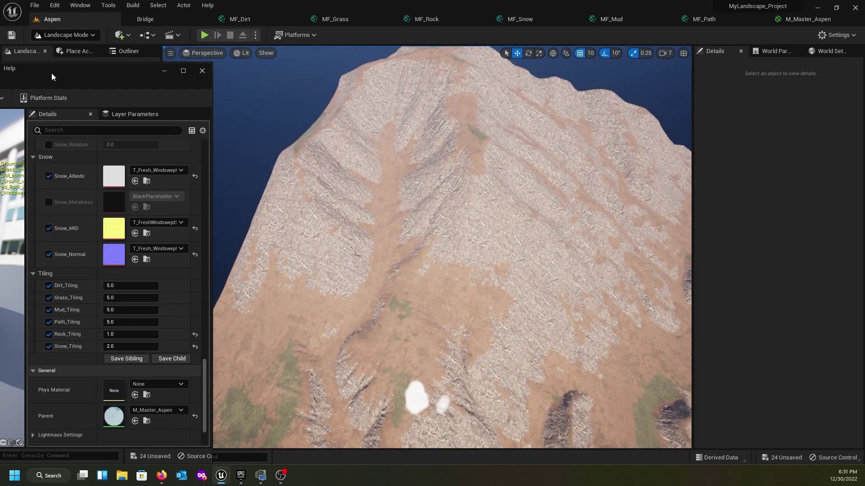
left_click_drag(52, 72, 0, 67)
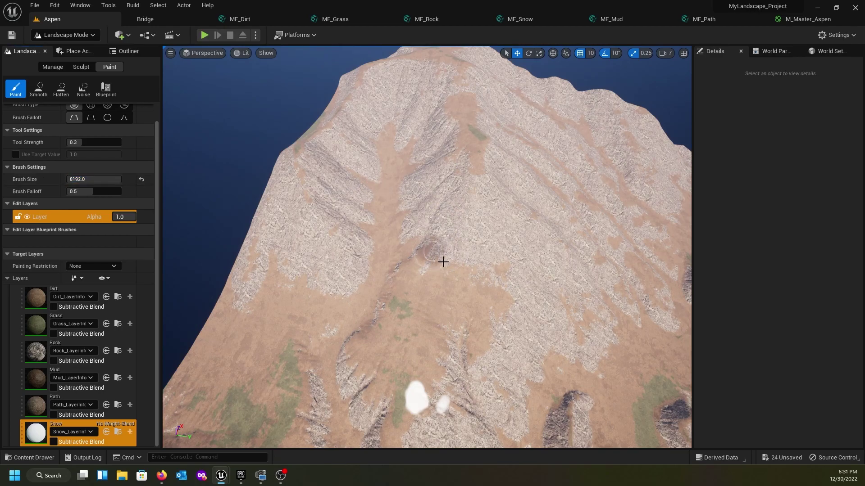
left_click_drag(444, 262, 485, 205)
mouse_move(477, 239)
left_mouse_down()
mouse_move(459, 154)
mouse_move(424, 263)
mouse_move(437, 149)
left_mouse_up()
left_click_drag(407, 217, 449, 179)
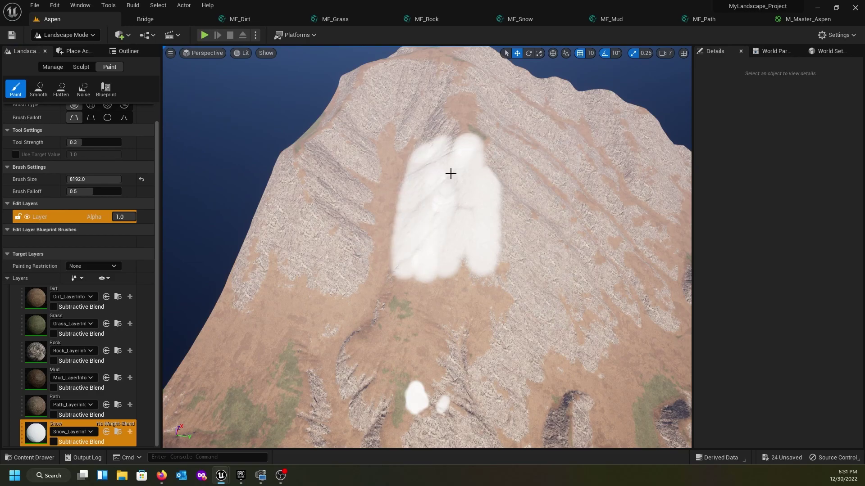
mouse_move(470, 268)
left_mouse_down()
mouse_move(484, 273)
mouse_move(492, 182)
left_mouse_up()
mouse_move(502, 227)
left_mouse_down()
mouse_move(491, 317)
mouse_move(437, 347)
mouse_move(494, 282)
mouse_move(431, 358)
left_mouse_up()
Blend the snow's lower edge into the rocky slope with a Snow brush size of about 3745 and a falloff of 0.94
mouse_move(427, 342)
right_mouse_down()
mouse_move(495, 310)
mouse_move(503, 335)
mouse_move(568, 337)
mouse_move(401, 311)
mouse_move(396, 318)
mouse_move(408, 326)
mouse_move(370, 299)
mouse_move(449, 288)
right_mouse_up()
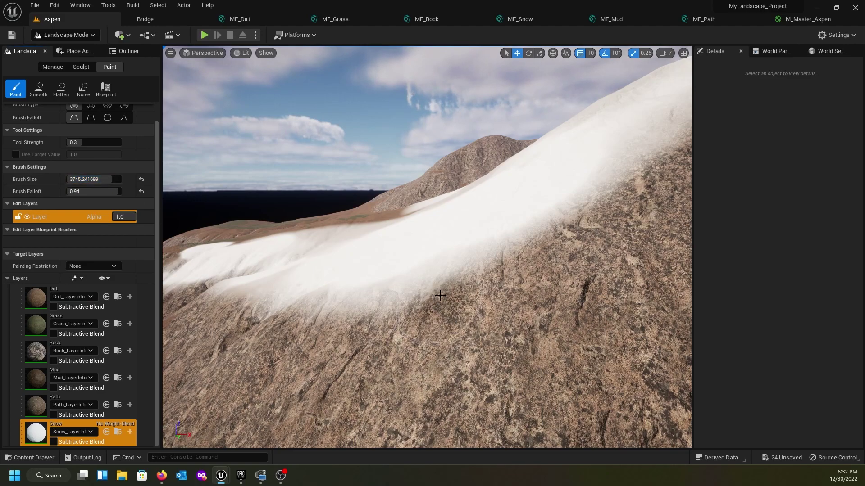
left_click_drag(439, 311, 365, 314)
left_click_drag(287, 315, 550, 246)
right_click_drag(405, 312, 377, 200)
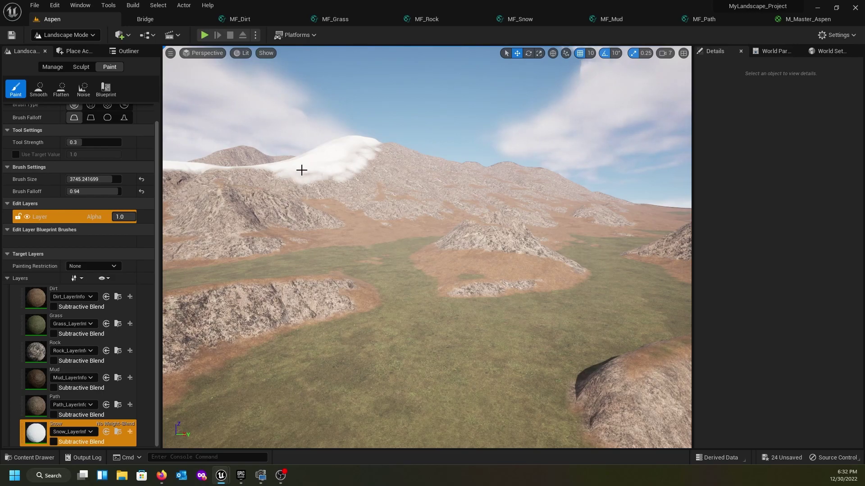
Review the tiling, rotation and texture parameters of MI_Master_Aspen_Inst over the grassy valley
mouse_move(233, 254)
right_mouse_down()
mouse_move(266, 293)
mouse_move(338, 292)
mouse_move(383, 315)
right_mouse_up()
left_click_drag(0, 225, 477, 67)
scroll(588, 325, "down", 3)
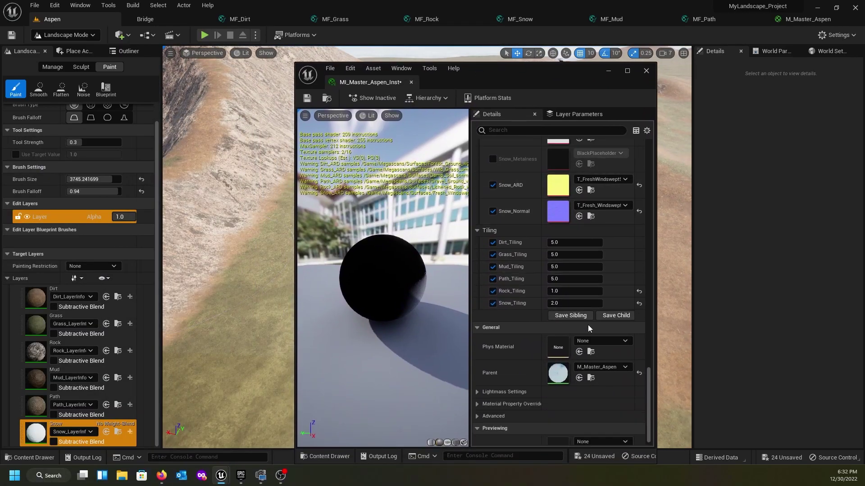
scroll(590, 333, "up", 6)
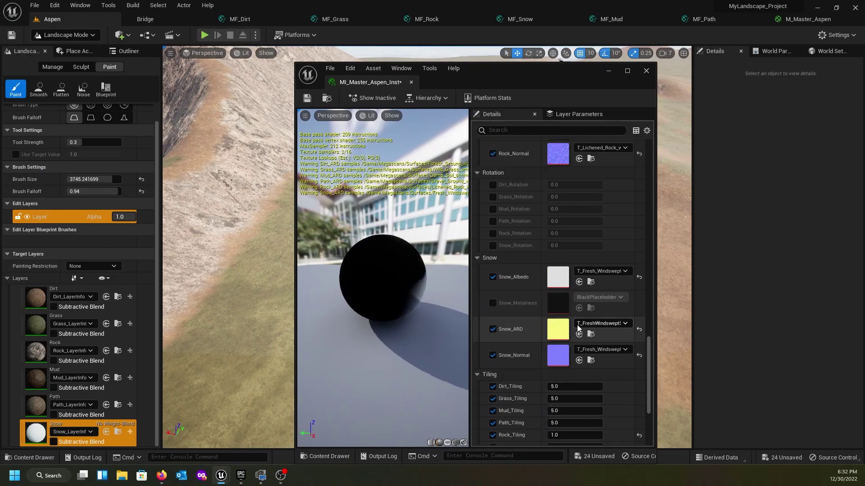
scroll(574, 323, "up", 3)
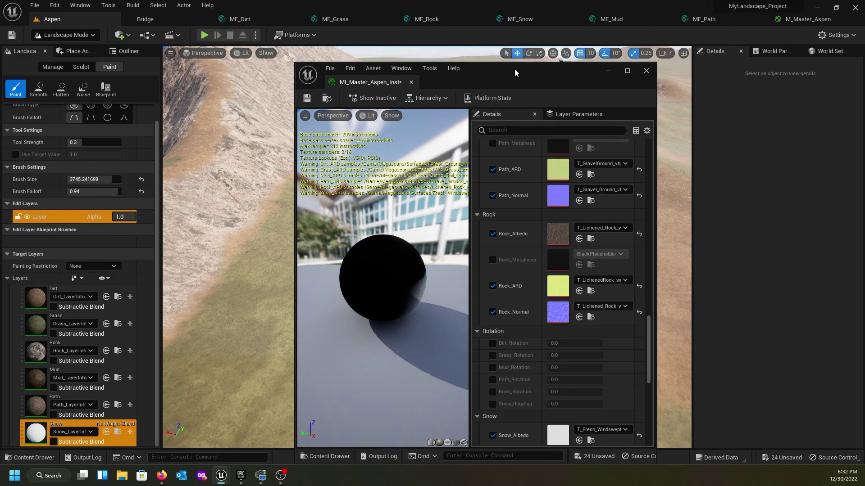
left_click_drag(515, 72, 471, 78)
left_click(565, 75)
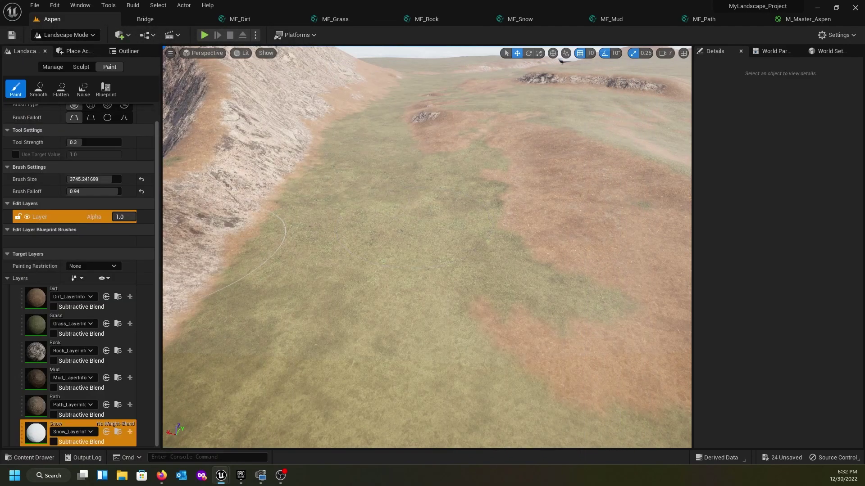
mouse_move(423, 220)
right_mouse_down()
mouse_move(422, 198)
mouse_move(388, 179)
mouse_move(450, 183)
mouse_move(464, 176)
mouse_move(469, 157)
mouse_move(423, 190)
mouse_move(428, 213)
right_mouse_up()
key("w")
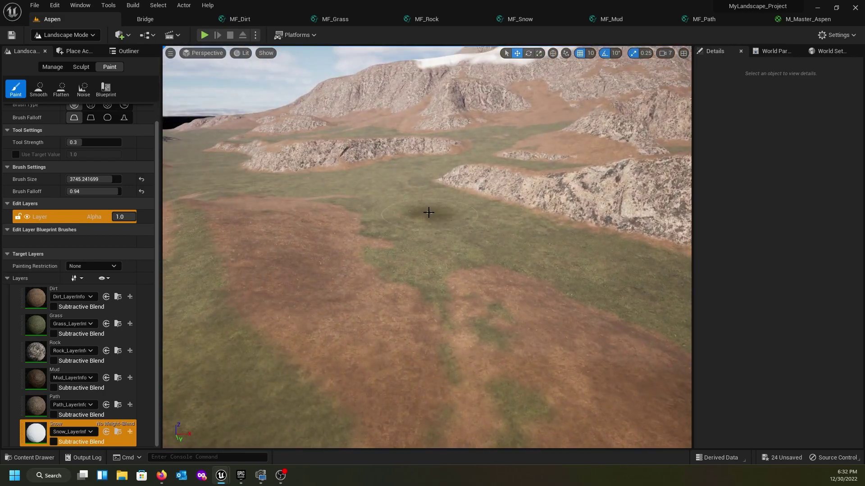
left_click_drag(0, 99, 38, 130)
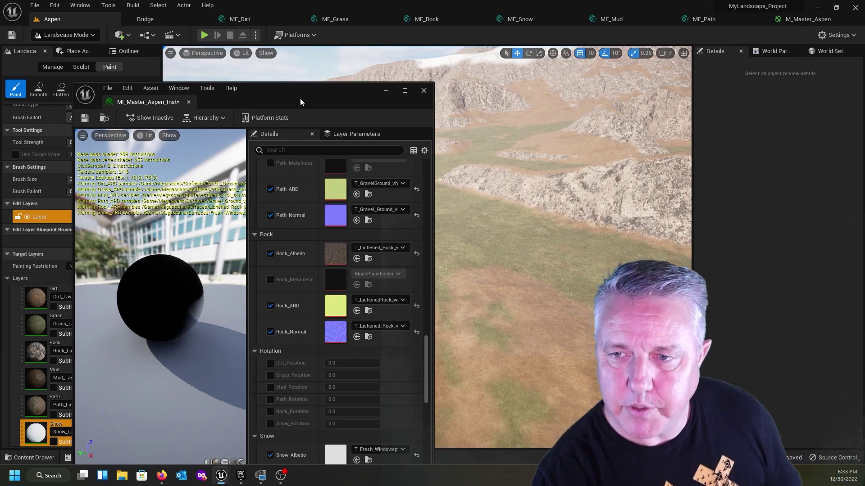
left_click_drag(302, 88, 0, 112)
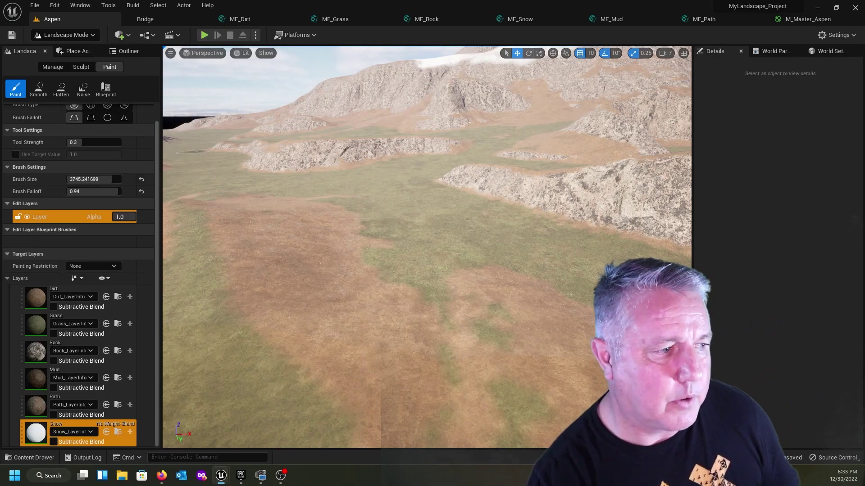